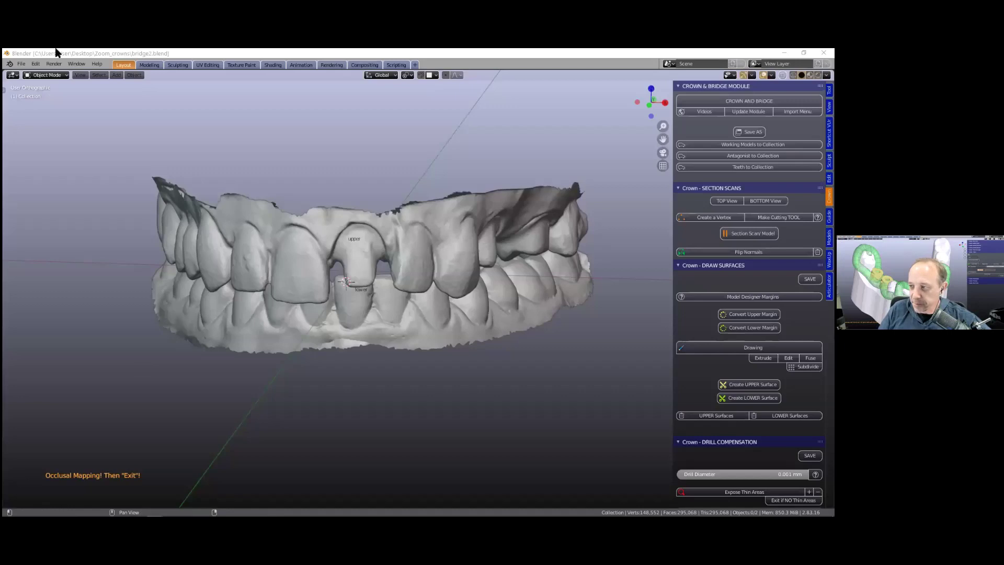
Open the file bridge.blend from the Zoom_crowns folder.
click(22, 63)
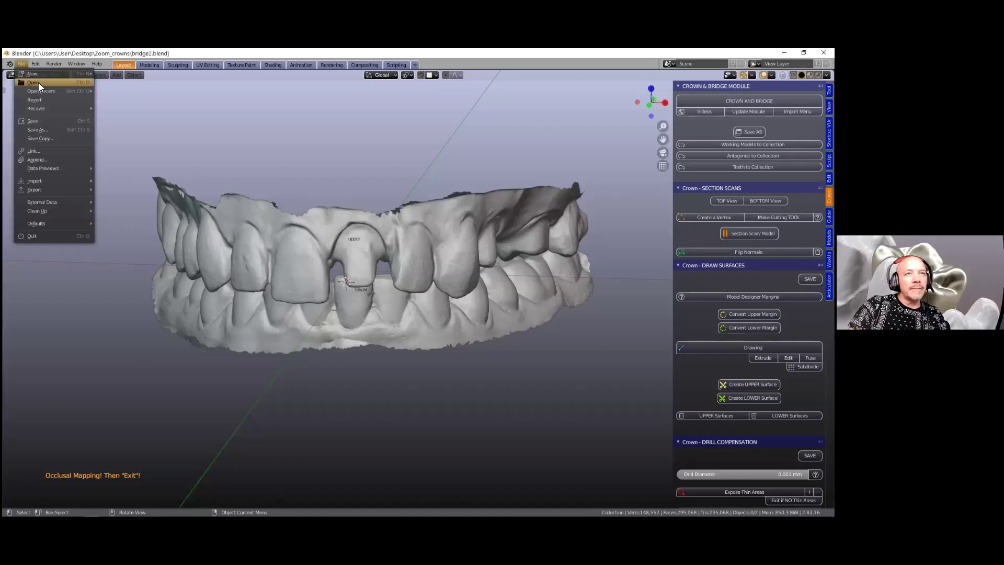
click(38, 83)
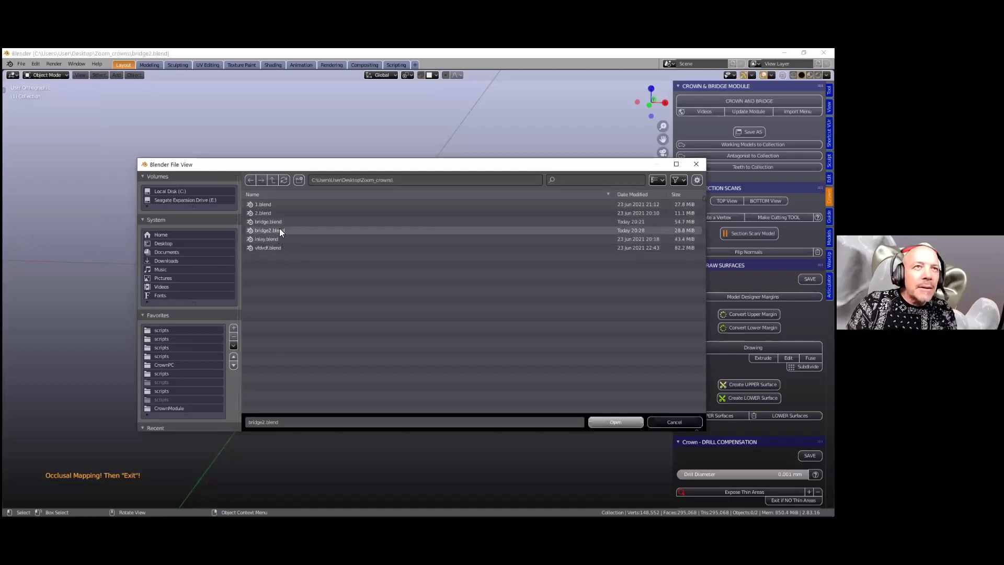
click(280, 223)
key(Return)
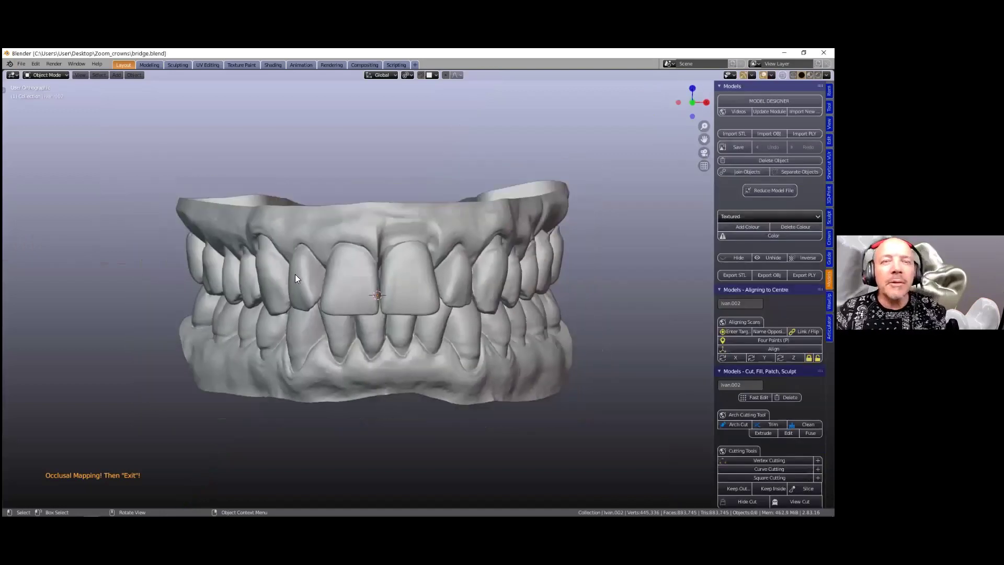
Select the three posterior restoration teeth and the front central incisor on the upper arch.
middle_drag(377, 326, 411, 313)
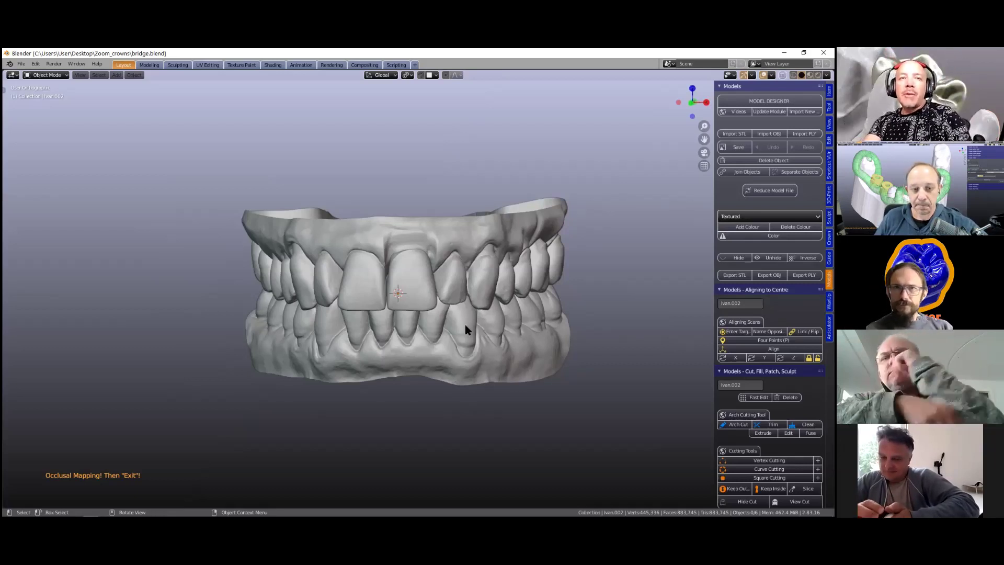
scroll(466, 330, up, 4)
scroll(465, 331, down, 5)
middle_drag(463, 329, 385, 326)
scroll(385, 326, up, 5)
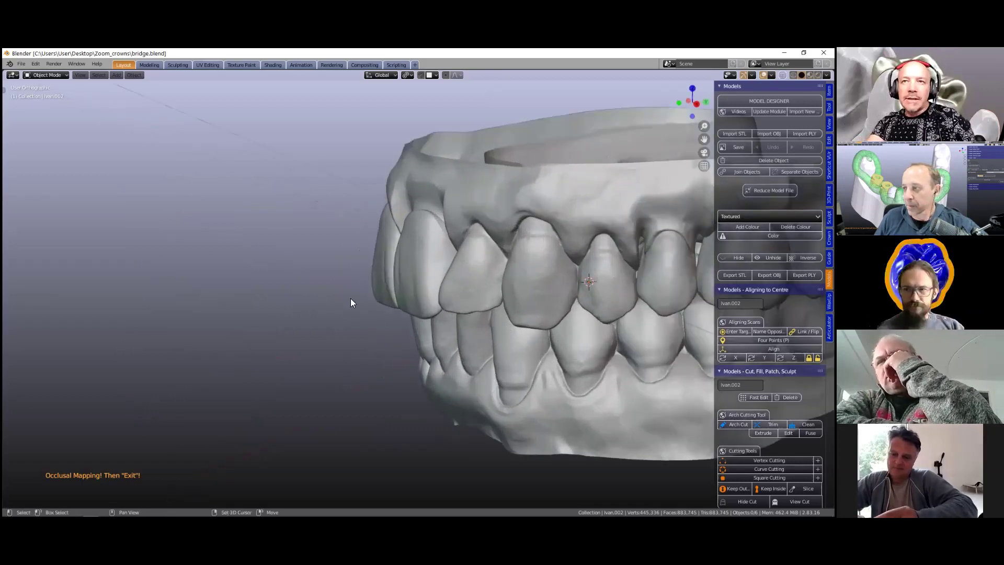
scroll(350, 302, down, 3)
middle_drag(284, 284, 390, 254)
click(391, 254)
shift+click(487, 253)
shift+click(542, 252)
middle_drag(320, 273, 273, 274)
shift+click(304, 267)
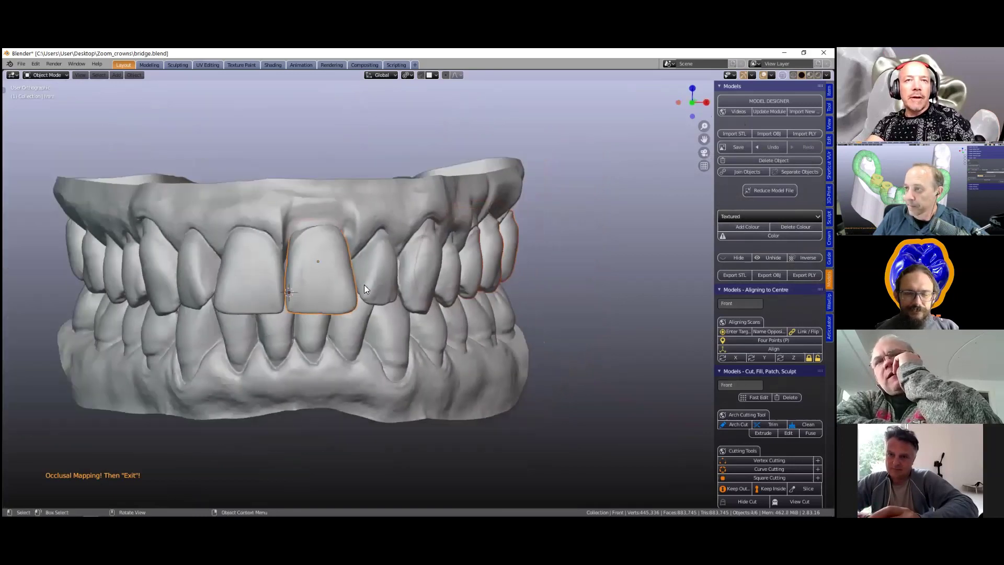
scroll(364, 285, down, 1)
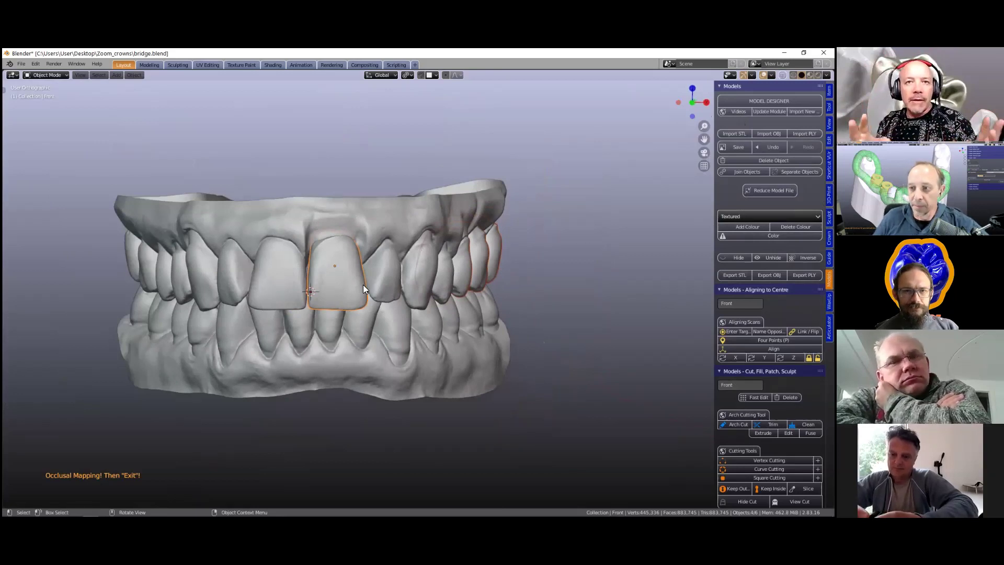
middle_drag(423, 276, 440, 303)
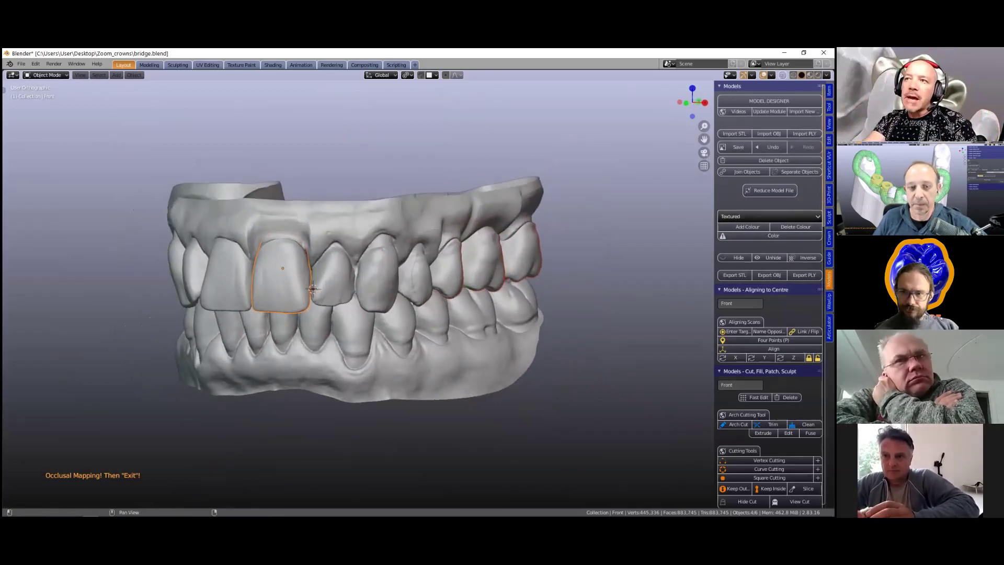
In the Crown and Bridge module, assign the upper arch to the working model collection and the lower arch to the antagonist collection.
click(829, 238)
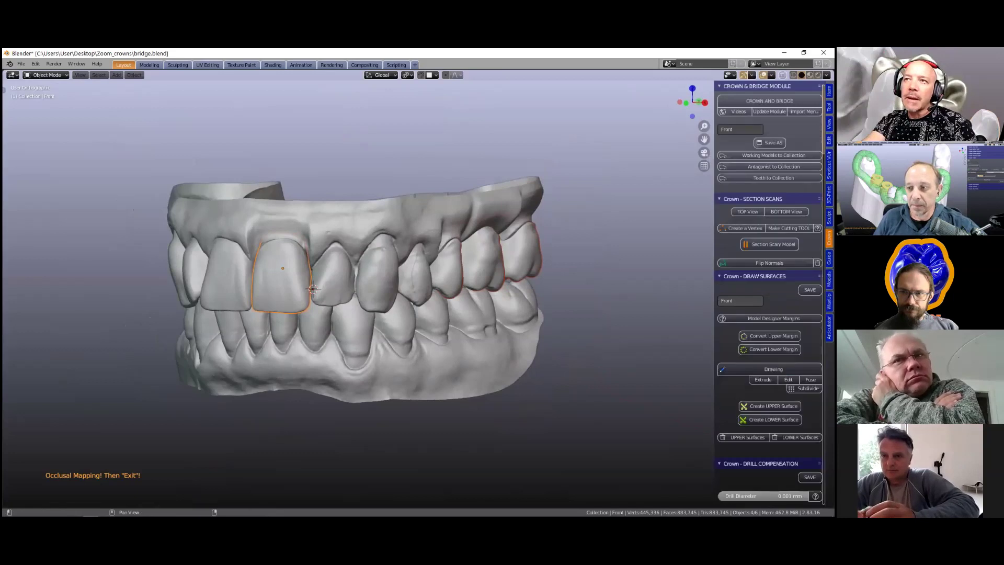
click(364, 214)
middle_drag(439, 256, 502, 231)
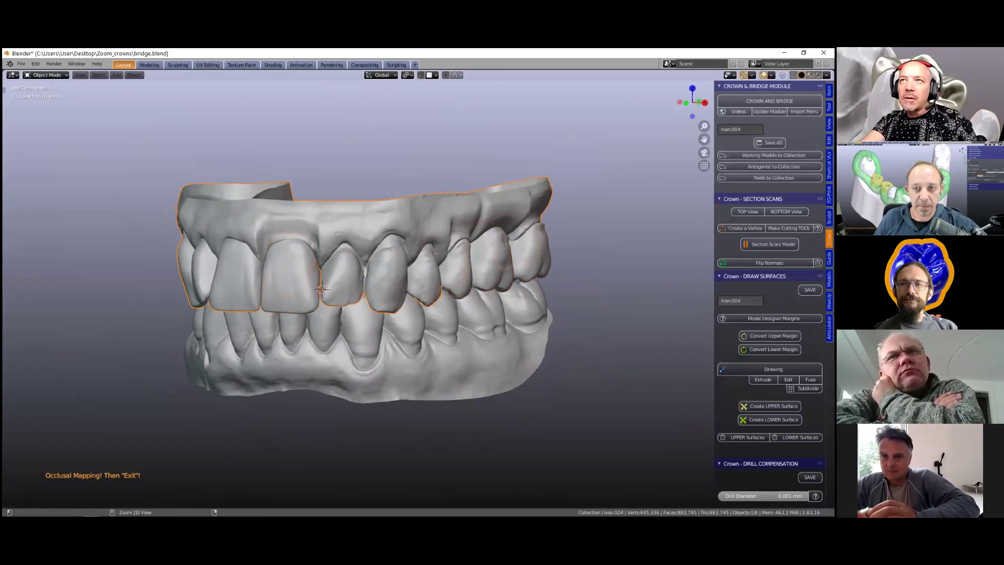
ctrl+click(757, 87)
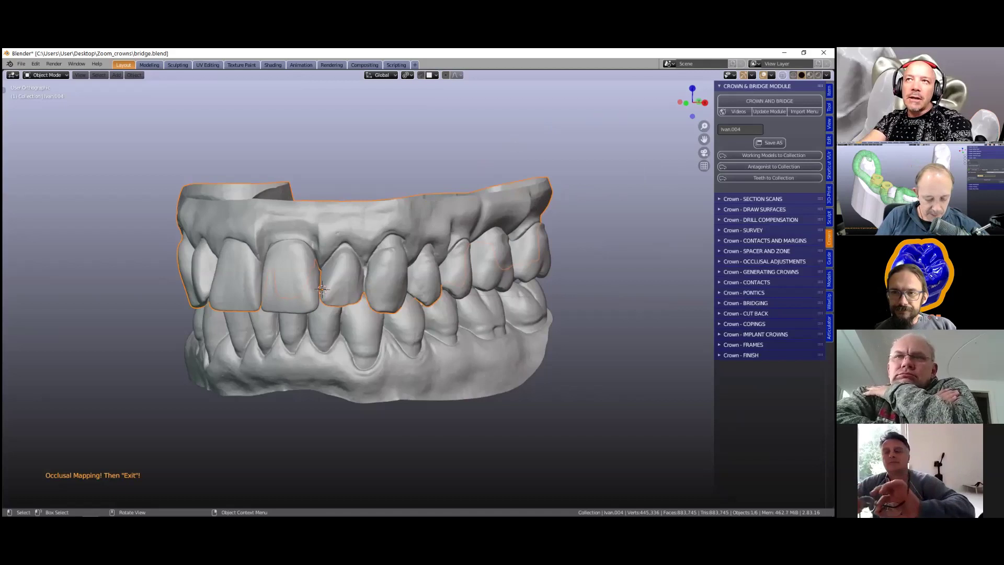
click(774, 155)
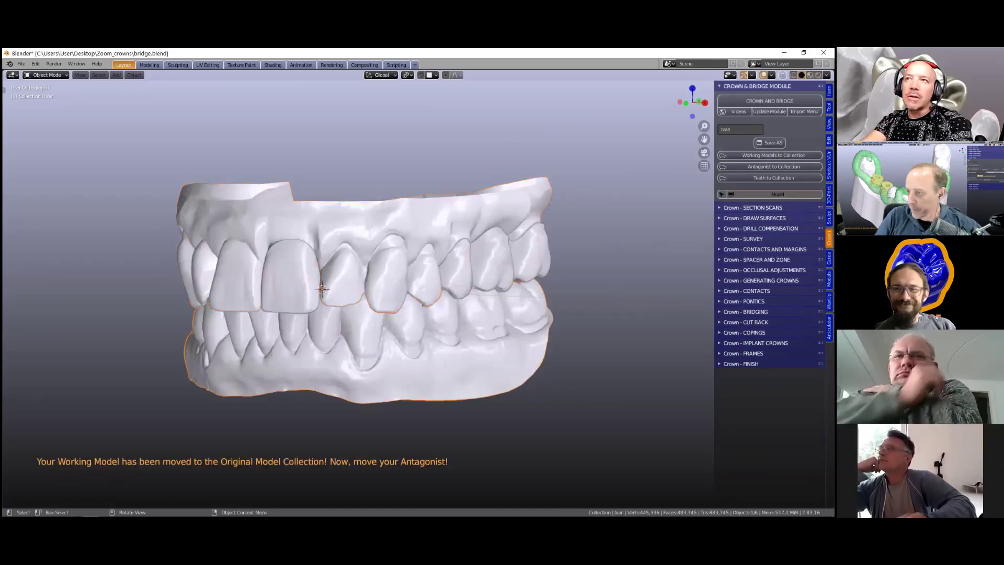
click(774, 167)
Select the front tooth and the three posterior teeth and move them to the teeth collection.
middle_drag(337, 281, 342, 283)
click(342, 282)
middle_drag(523, 298, 519, 277)
shift+click(561, 266)
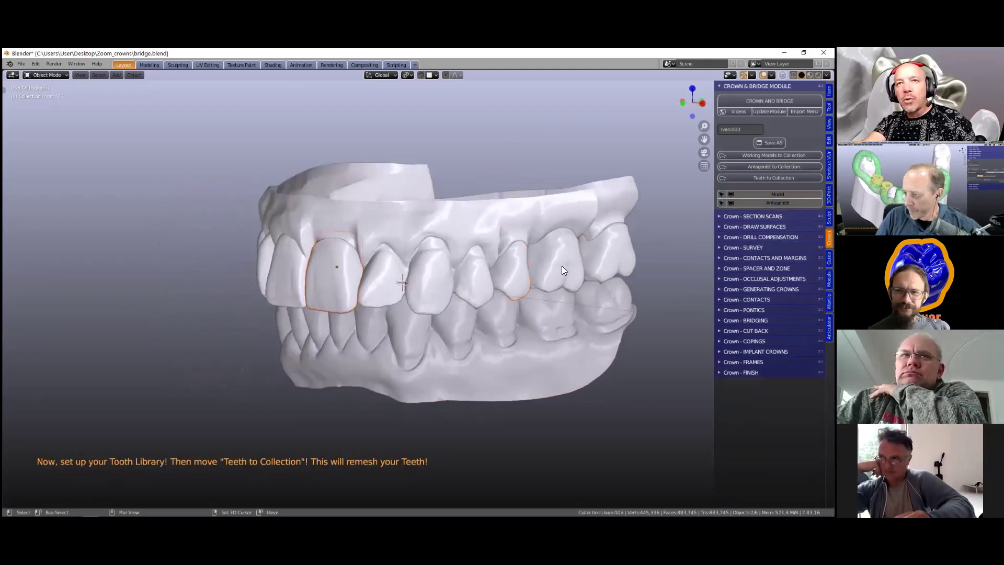
middle_drag(376, 315, 408, 316)
scroll(408, 316, up, 3)
key(Tab)
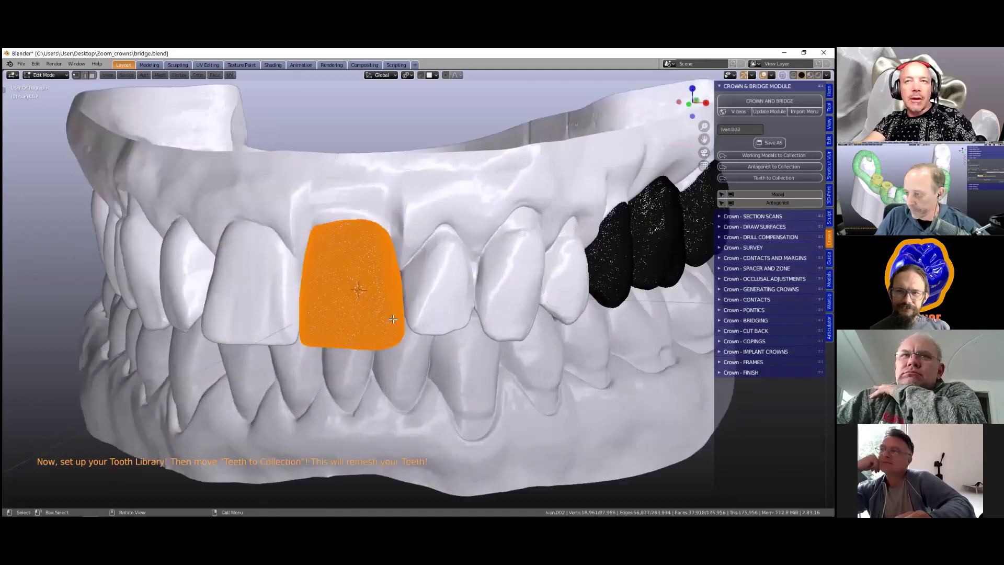
scroll(368, 316, up, 2)
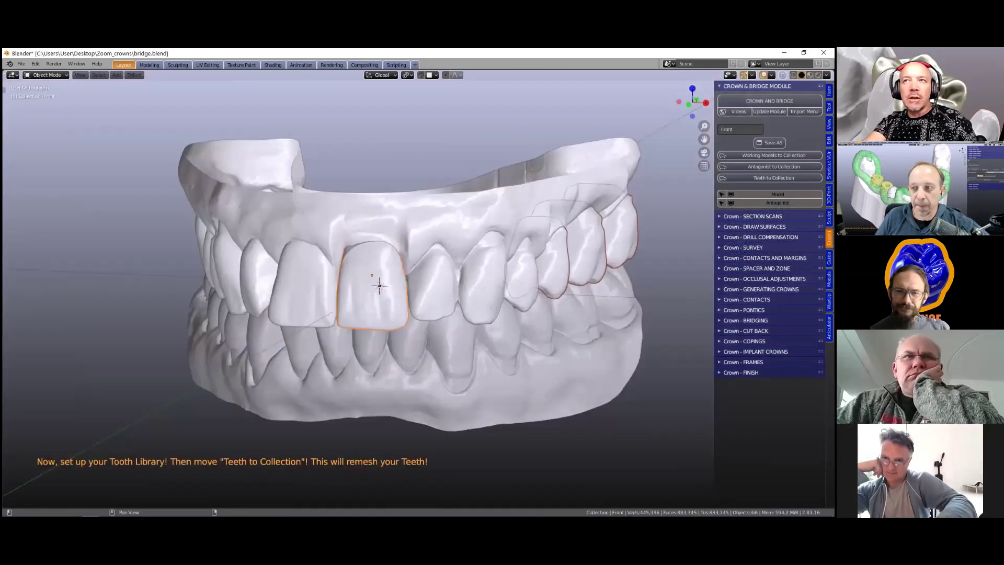
click(773, 178)
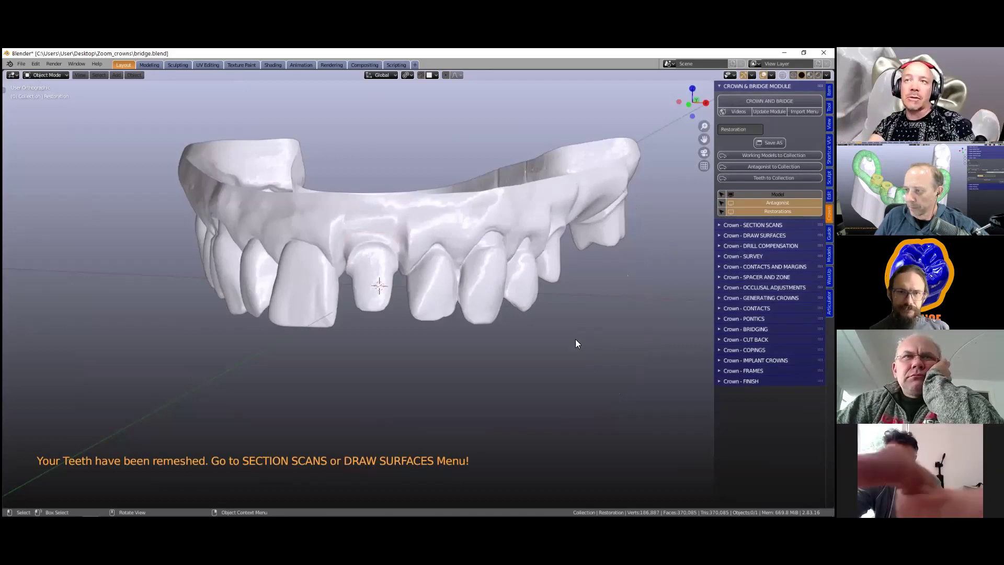
Check the new collections by switching the visibility of the Model and Restorations on and off.
click(777, 194)
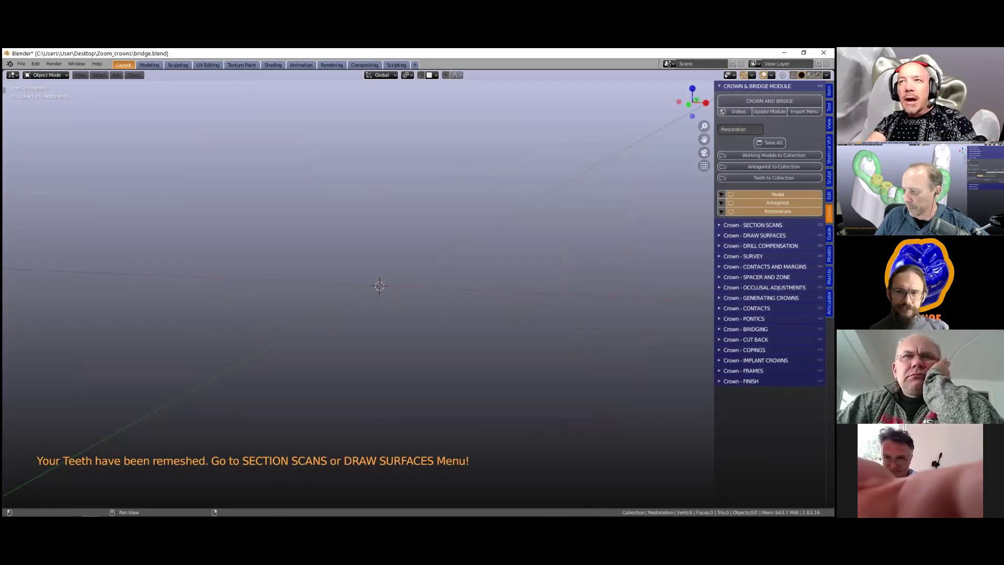
click(777, 194)
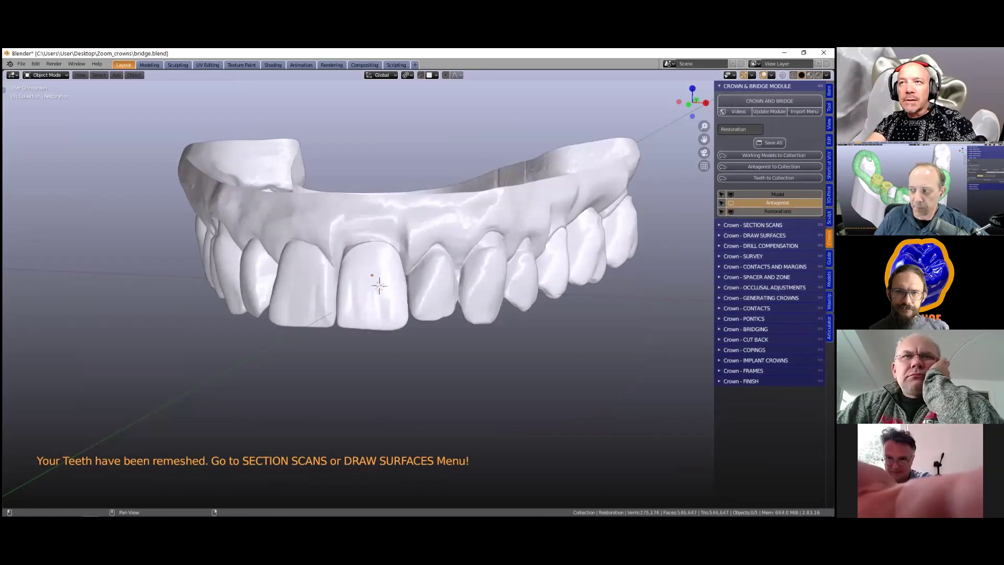
click(777, 203)
click(778, 203)
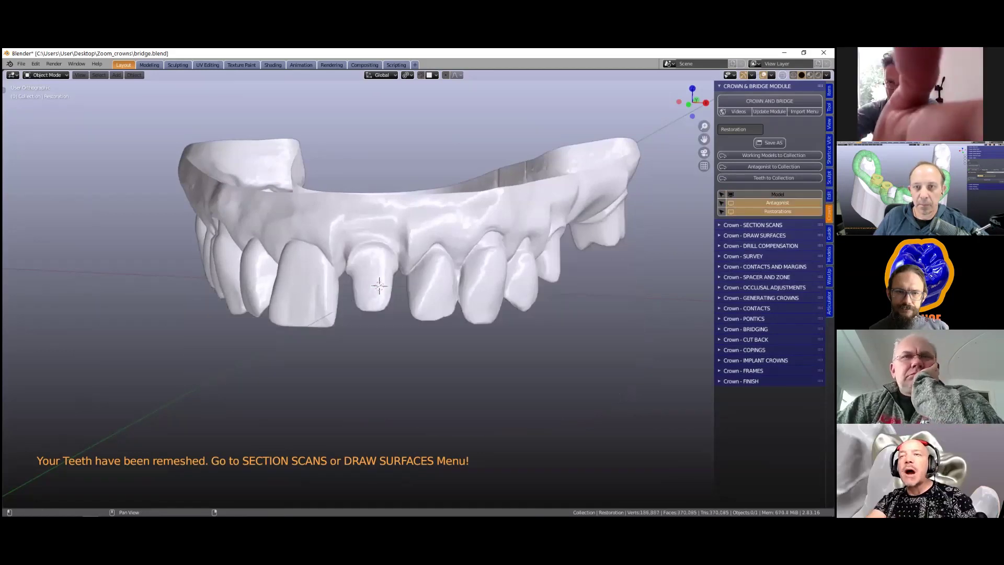
scroll(555, 300, down, 2)
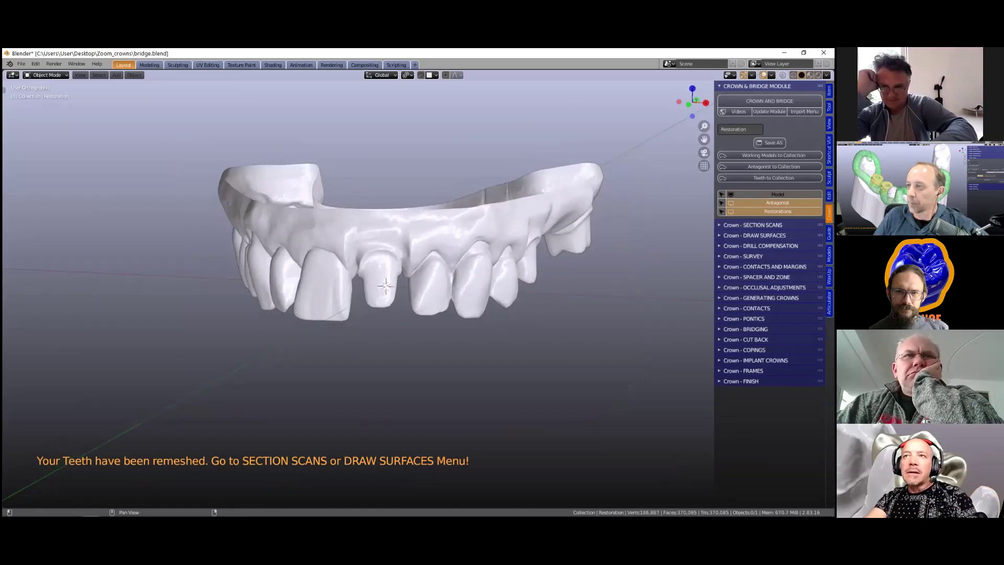
Review the Section Scans tools and examine the preparations on the upper working model.
click(752, 225)
click(753, 86)
mouse_move(582, 294)
middle_down()
mouse_move(549, 243)
mouse_move(571, 278)
middle_up()
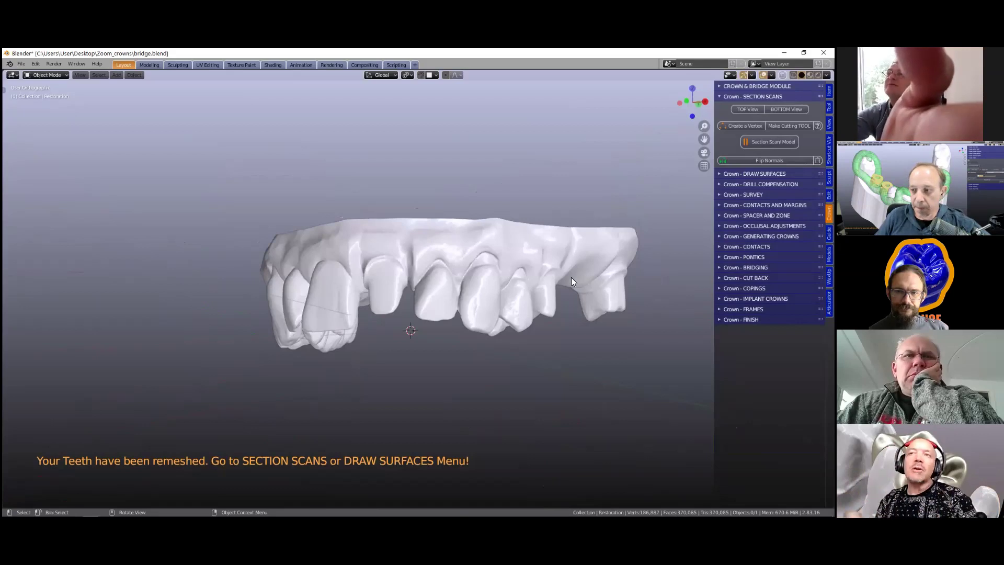
mouse_move(525, 289)
middle_down()
mouse_move(473, 275)
mouse_move(507, 304)
mouse_move(523, 296)
middle_up()
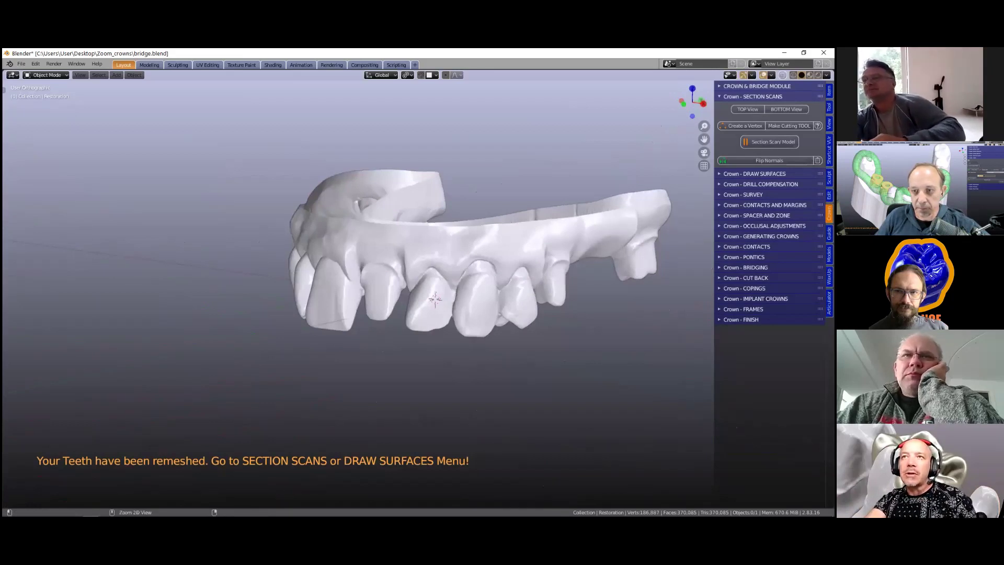
Start a Draw Surfaces drawing on the working model at the margin of the rearmost preparation.
ctrl+click(764, 173)
mouse_move(598, 306)
middle_down()
mouse_move(554, 234)
mouse_move(407, 166)
mouse_move(356, 164)
mouse_move(516, 242)
mouse_move(337, 240)
mouse_move(327, 330)
mouse_move(308, 363)
middle_up()
scroll(276, 256, up, 4)
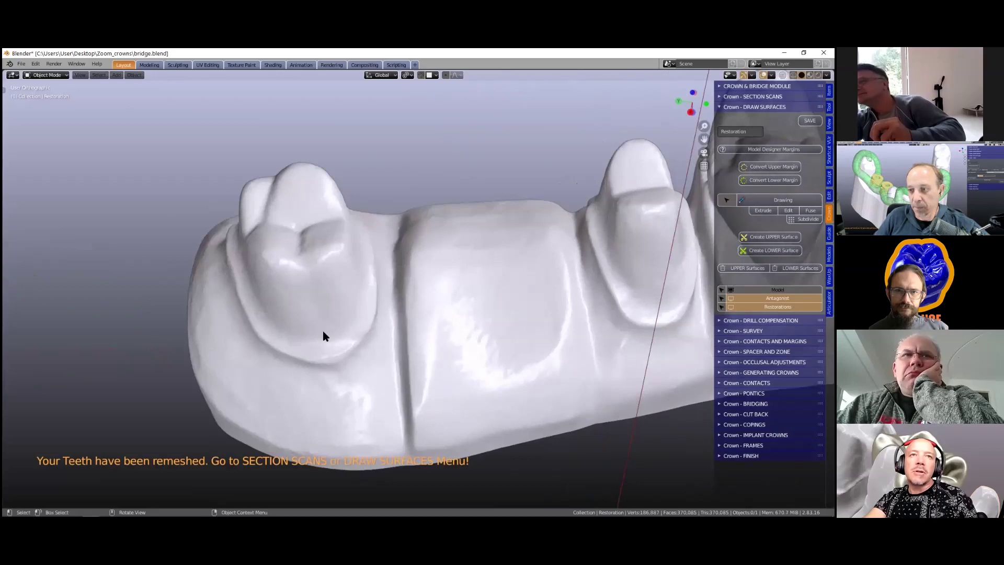
shift+click(313, 360)
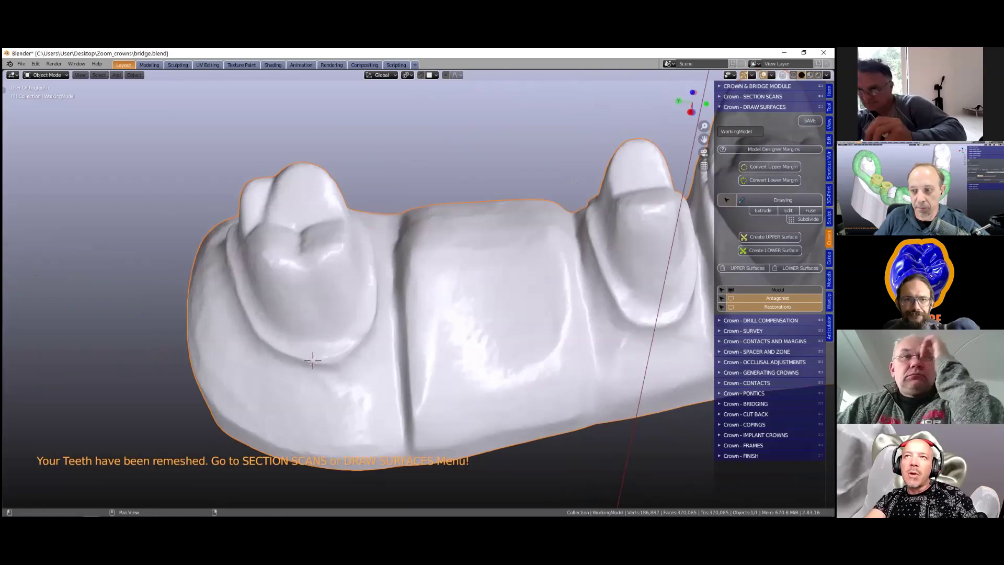
drag(714, 190, 643, 187)
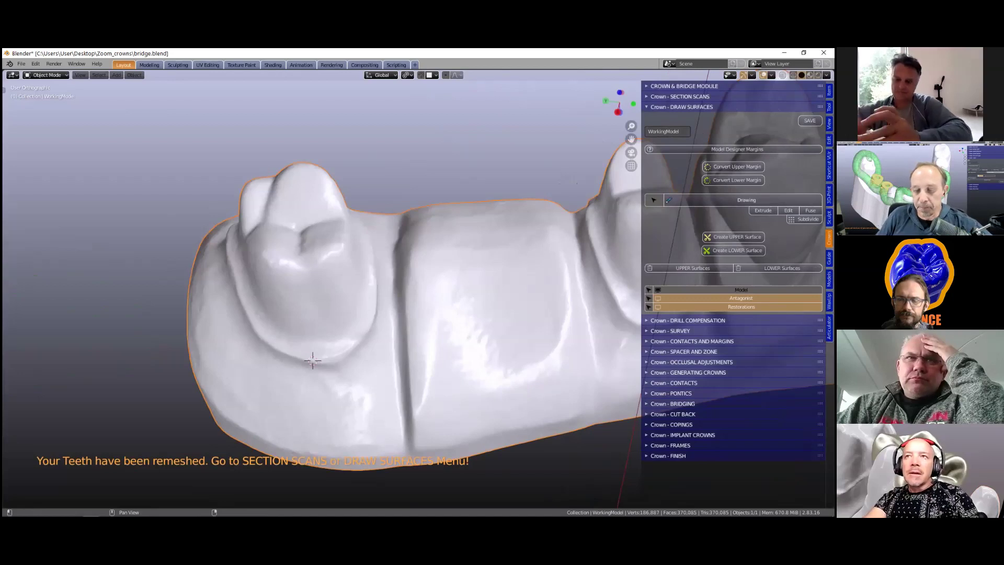
click(746, 199)
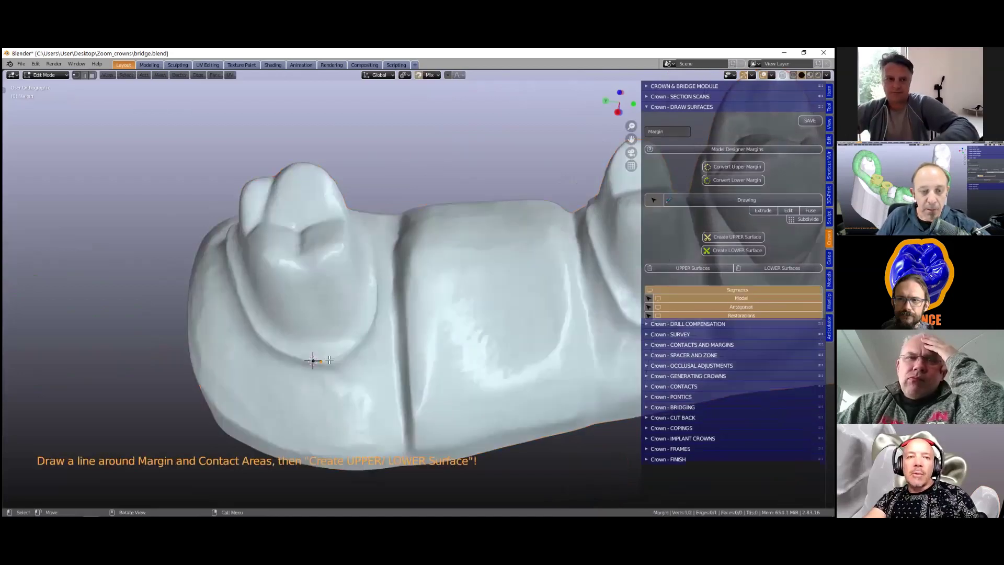
Extrude the margin line point by point all the way around the rearmost preparation.
key(e)
click(325, 360)
key(e)
click(354, 349)
key(e)
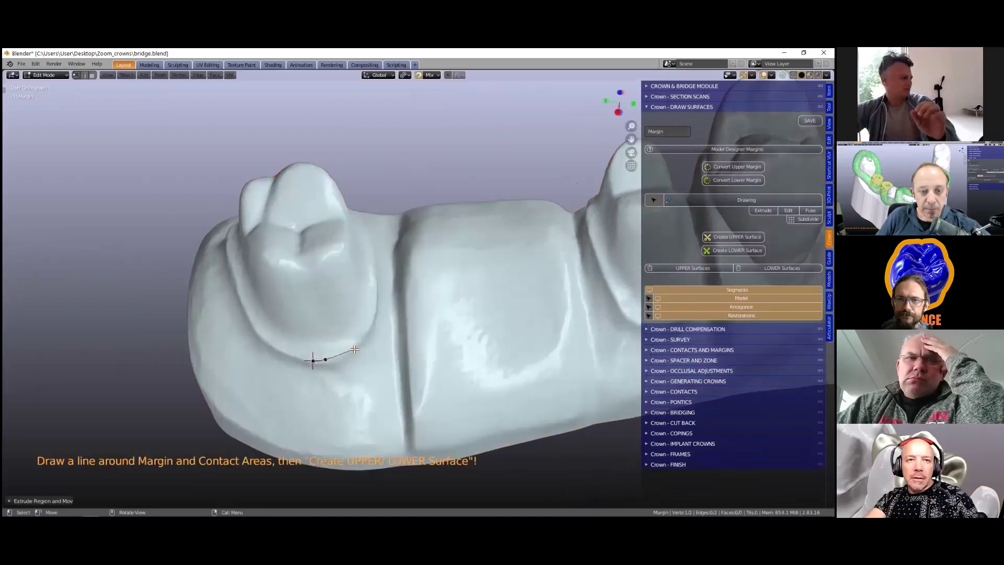
click(370, 329)
middle_drag(381, 336, 399, 314)
key(e)
click(399, 314)
key(e)
click(427, 294)
key(e)
click(454, 279)
key(e)
click(476, 269)
key(e)
click(493, 264)
middle_drag(556, 264, 455, 274)
middle_drag(497, 262, 439, 274)
ctrl+right_click(597, 267)
key(e)
click(549, 254)
middle_drag(549, 253, 588, 262)
key(e)
click(378, 290)
middle_drag(378, 290, 471, 271)
Close the margin loop on the rearmost preparation and create its upper surface.
key(f)
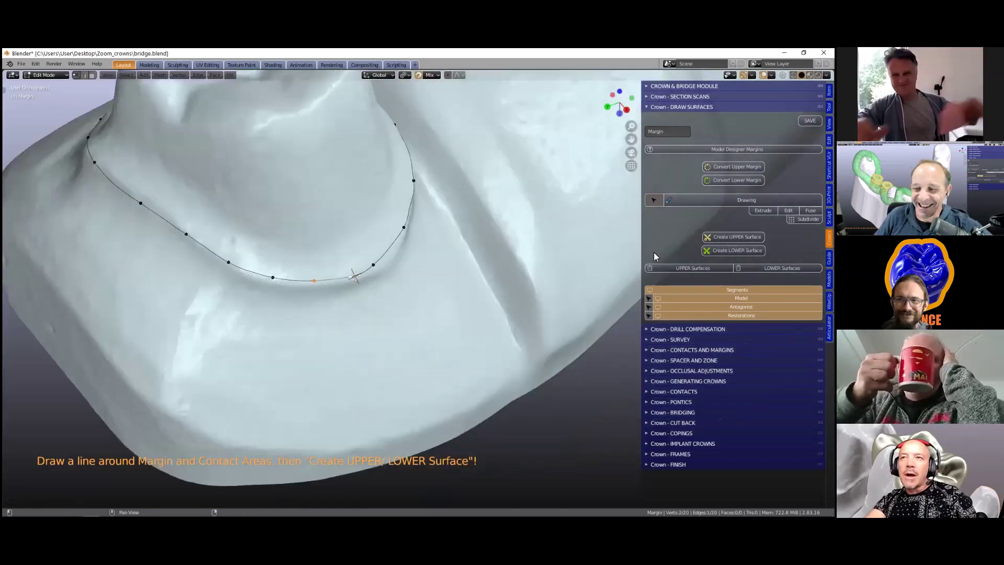
middle_drag(581, 277, 563, 247)
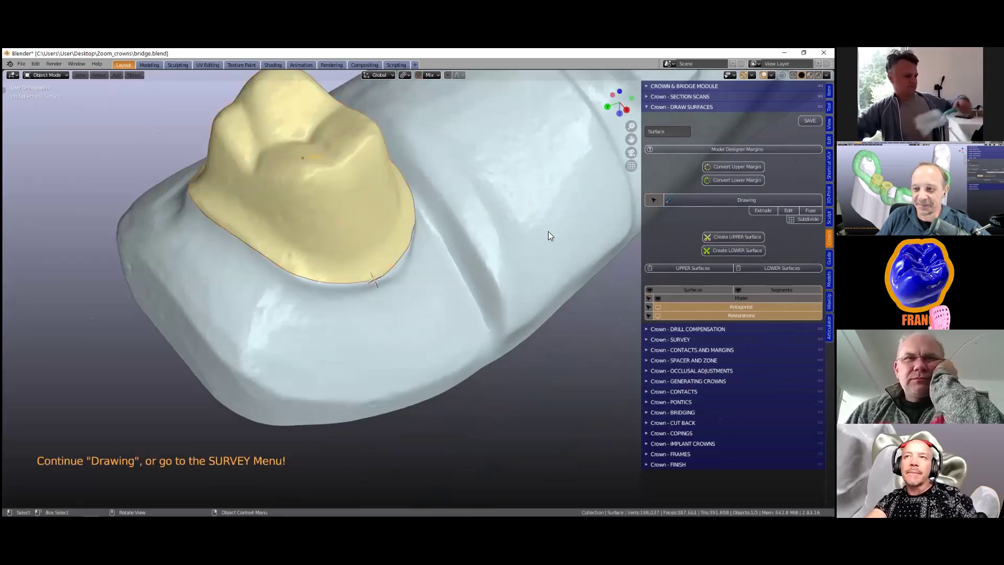
middle_drag(505, 238, 407, 257)
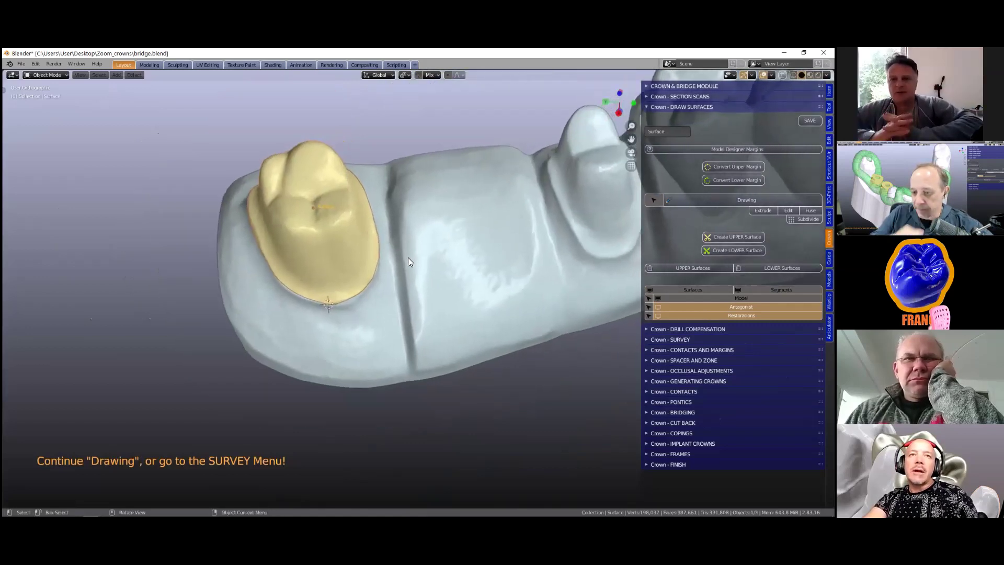
Start a second drawing on the ridge beside the rearmost preparation and show the Restorations collection.
scroll(407, 259, up, 4)
click(406, 261)
shift+right_click(405, 262)
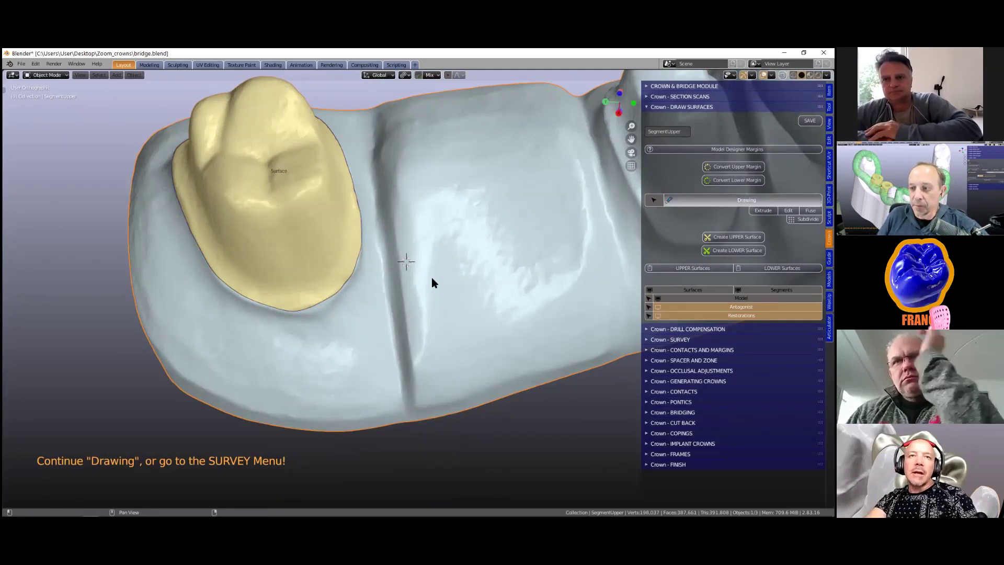
drag(422, 286, 418, 297)
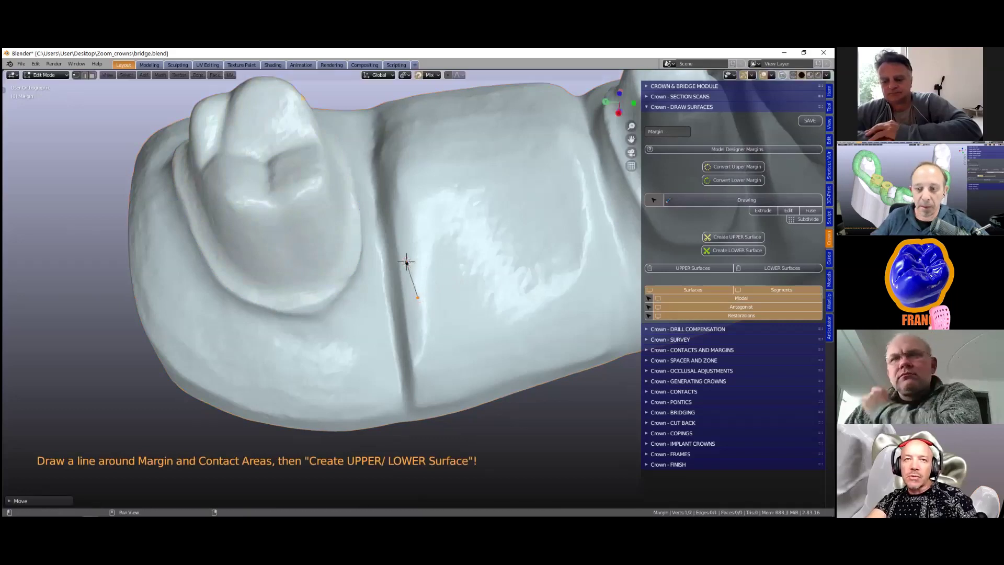
click(698, 316)
Extrude the pontic outline point by point across the ridge beside the rearmost preparation.
middle_drag(470, 277, 460, 329)
key(e)
click(576, 323)
key(e)
click(601, 287)
key(e)
click(601, 285)
key(e)
click(605, 251)
key(e)
click(608, 245)
key(e)
click(610, 222)
middle_drag(635, 247, 630, 252)
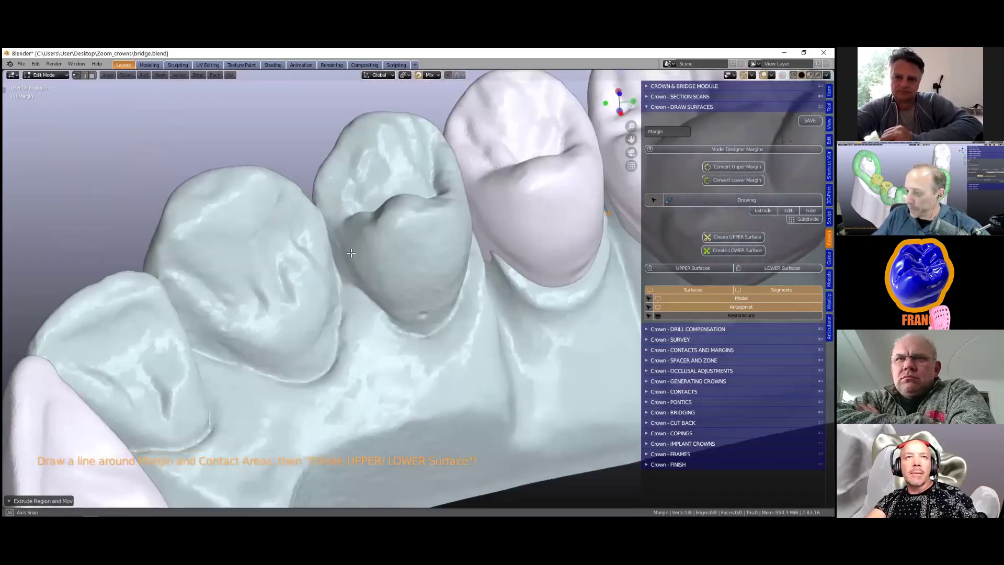
Complete the pontic outline around the ridge beneath the molar restoration and create its upper surface.
middle_drag(470, 307, 514, 282)
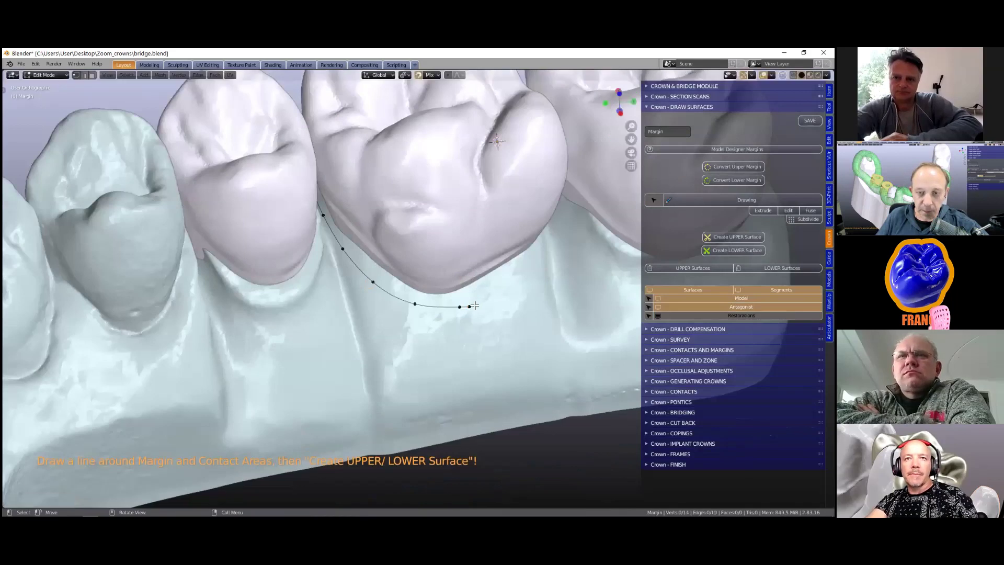
click(510, 278)
click(543, 253)
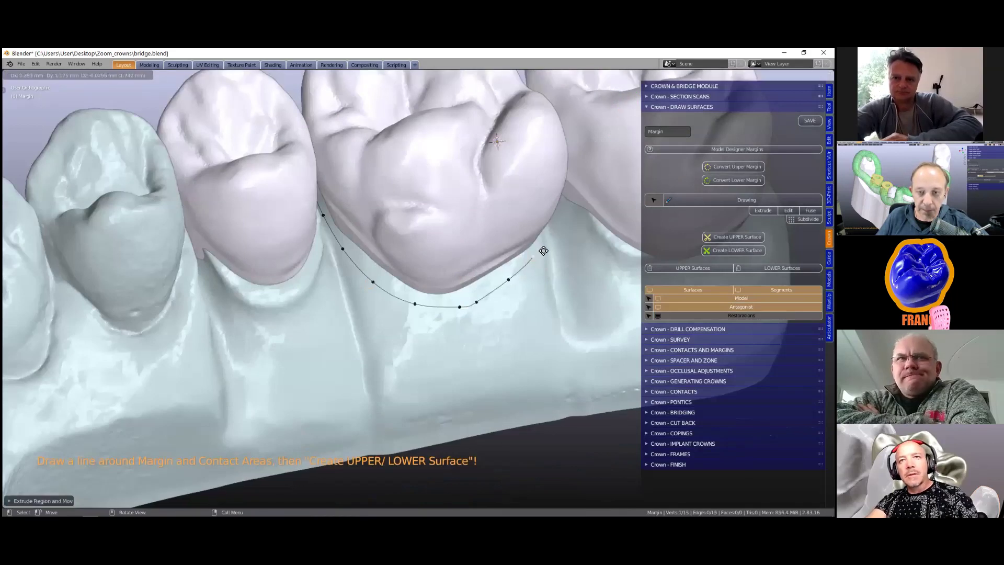
middle_drag(561, 249, 448, 252)
click(544, 239)
click(575, 250)
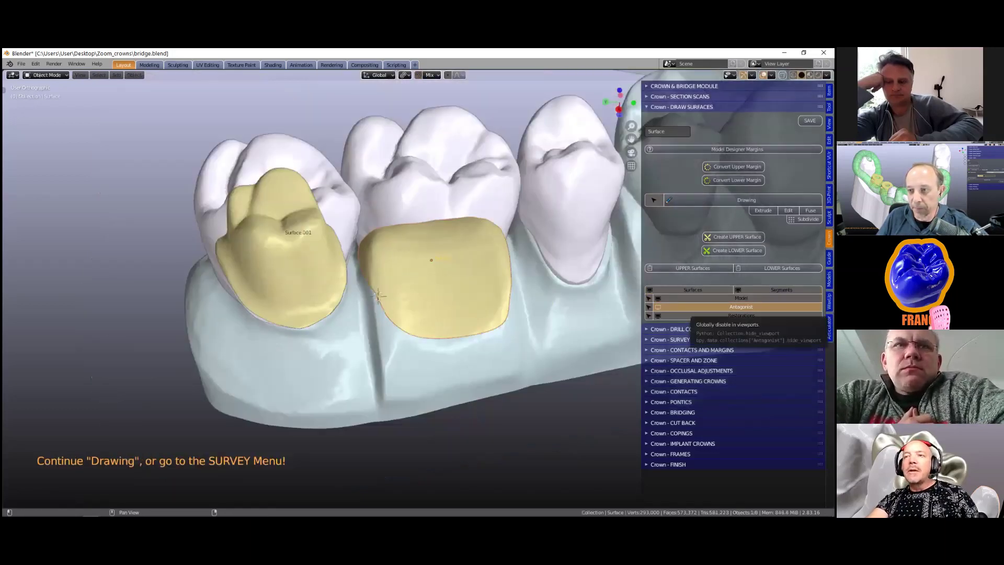
Hide the Restorations collection, select the upper working model and start a drawing at the front preparation's margin.
click(658, 316)
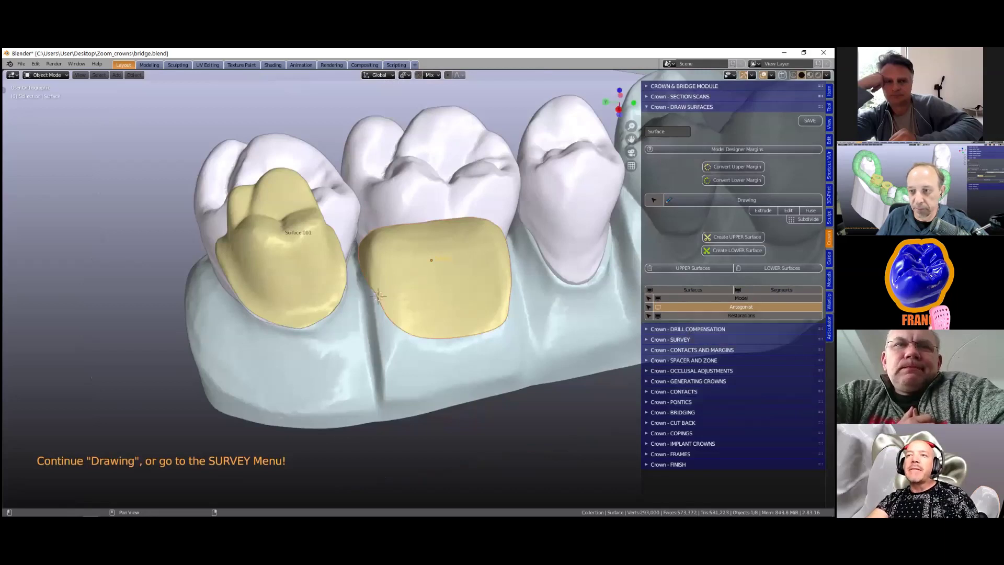
shift+middle_drag(570, 277, 469, 311)
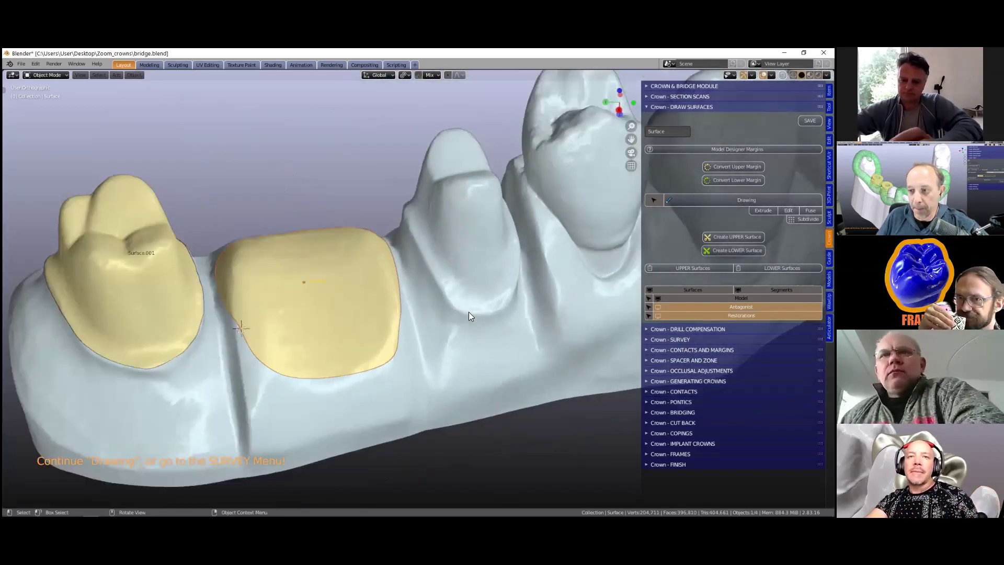
shift+click(469, 312)
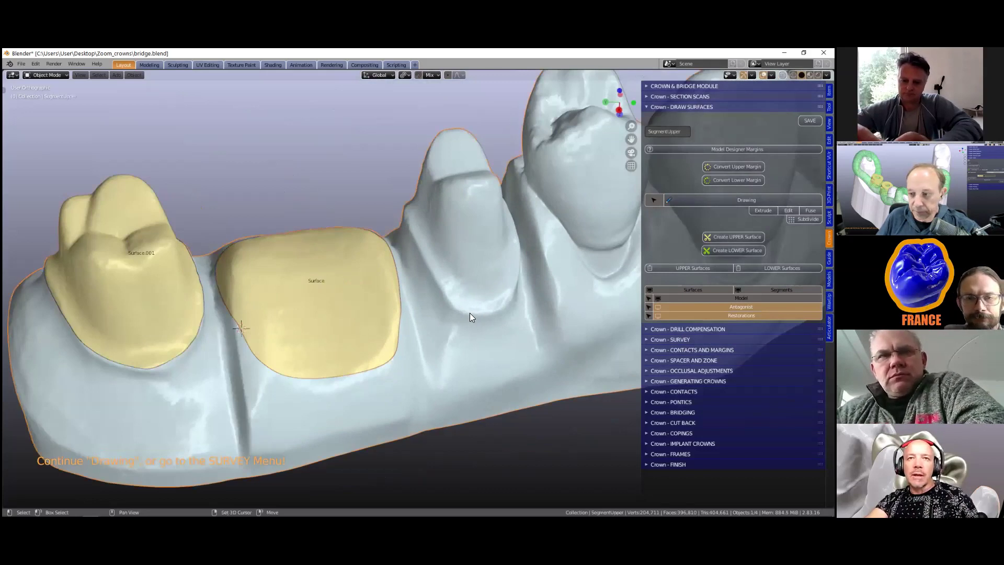
middle_drag(541, 290, 579, 267)
scroll(563, 284, up, 1)
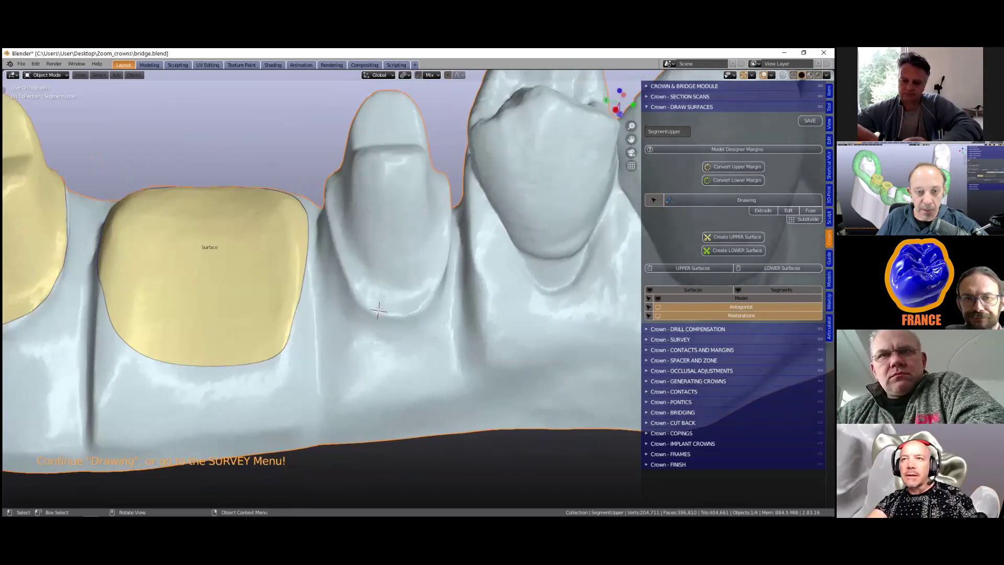
scroll(462, 318, down, 1)
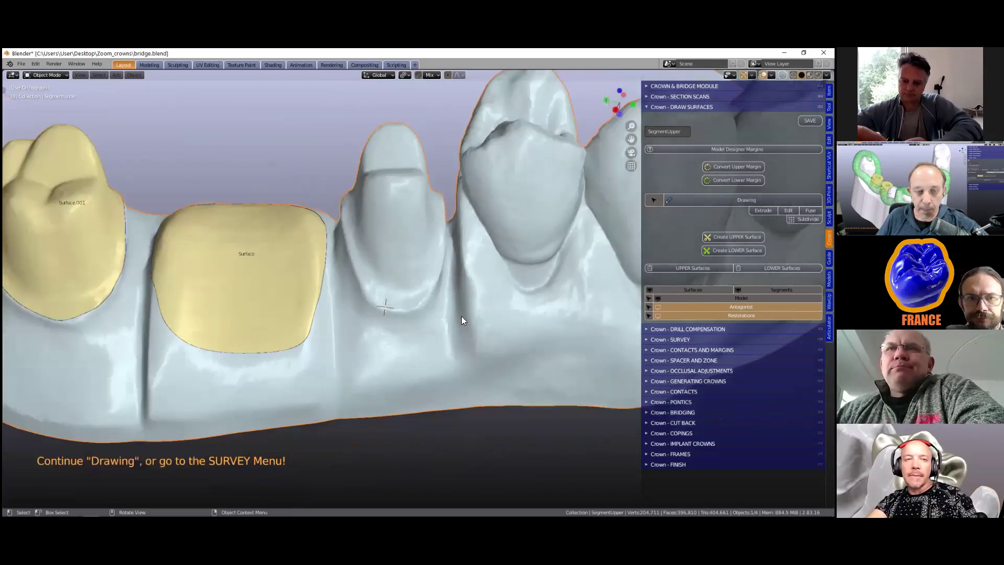
key(g)
click(416, 309)
Extrude the margin line point by point along the outer side of the front preparation, up to the neighbouring tooth.
key(e)
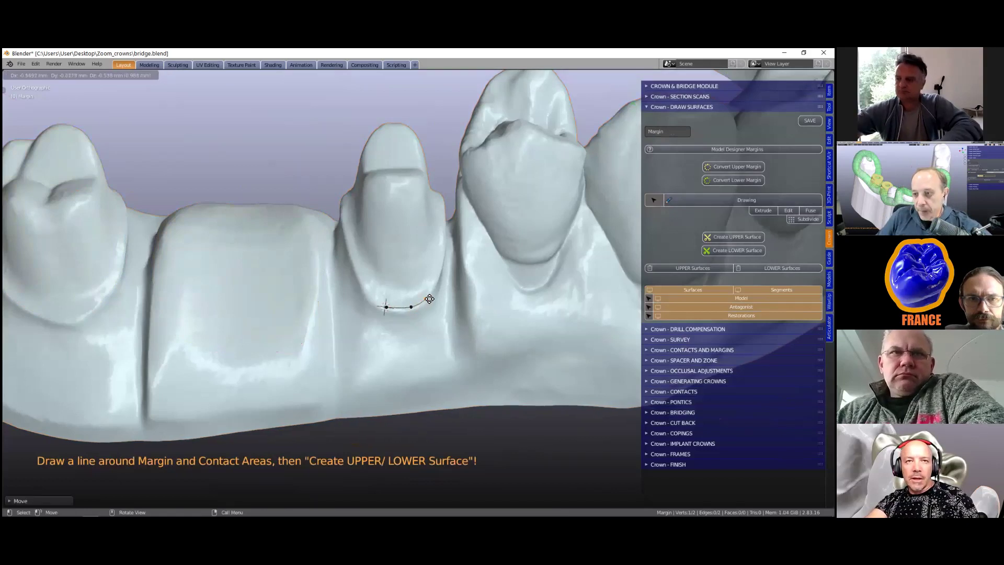
click(430, 298)
key(e)
click(438, 277)
key(e)
click(444, 254)
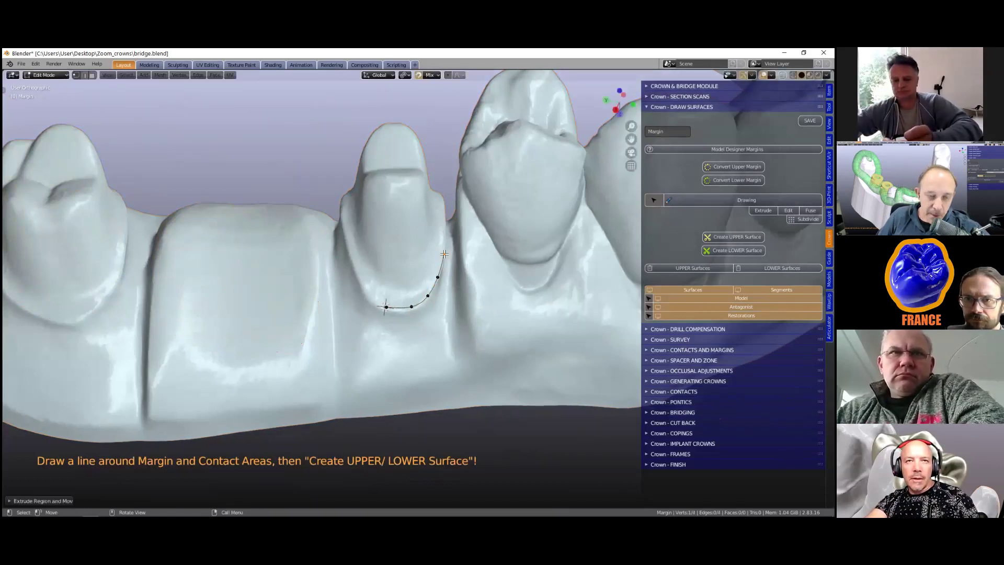
scroll(445, 259, up, 5)
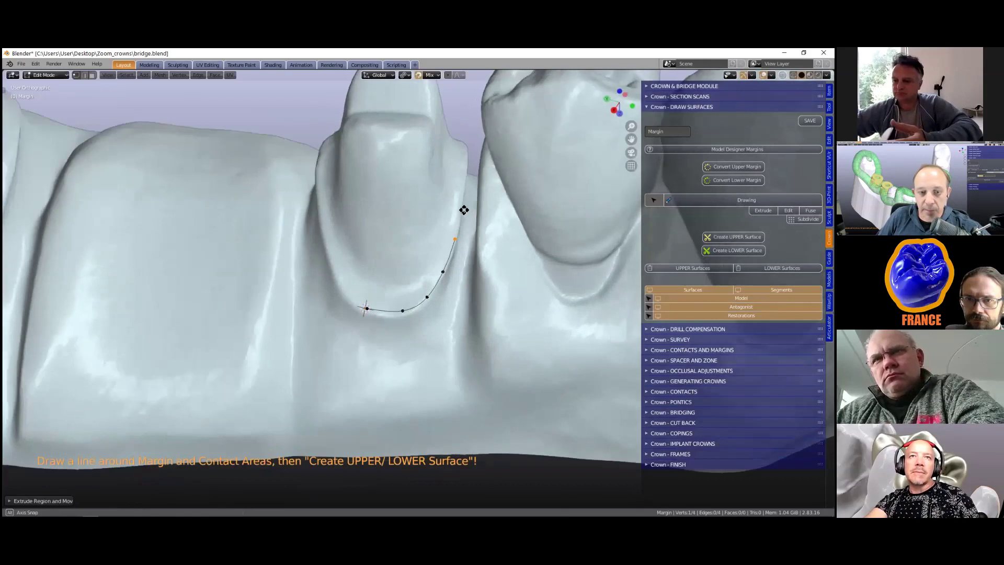
key(e)
click(464, 210)
key(e)
click(472, 185)
key(e)
click(478, 162)
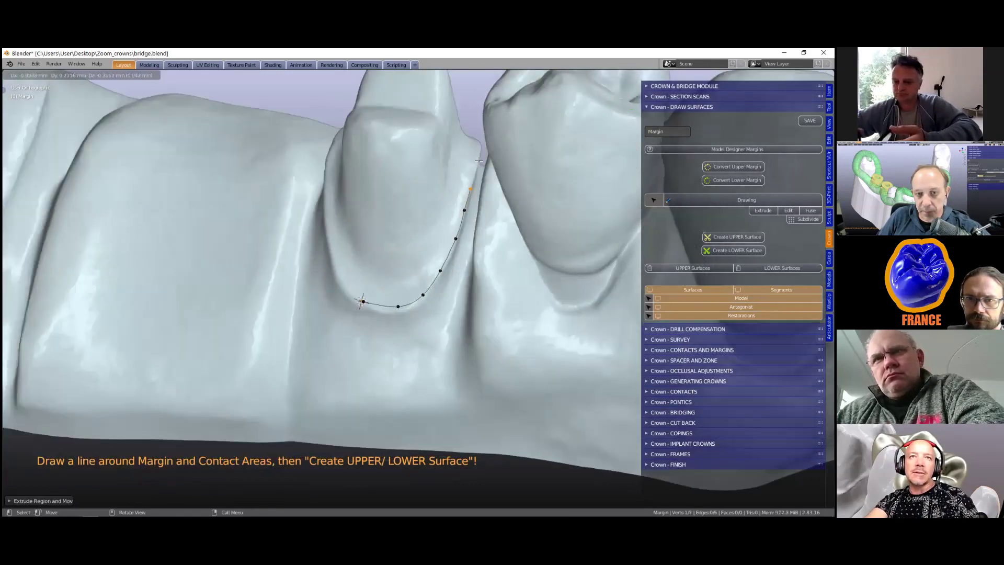
Continue extruding the margin line between the teeth and along the inner side of the front preparation.
middle_drag(352, 194, 495, 169)
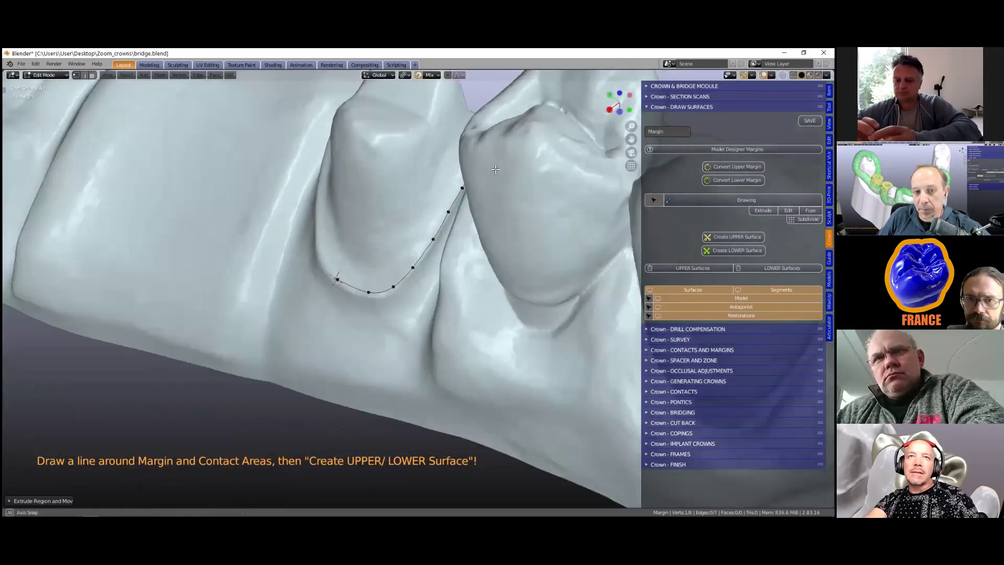
middle_drag(511, 213, 545, 228)
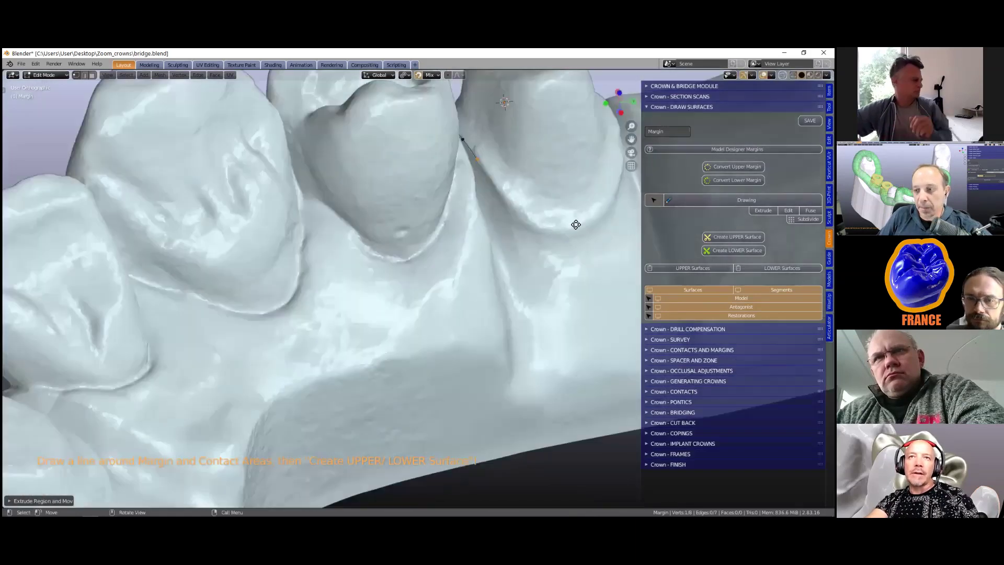
key(e)
click(330, 252)
key(e)
click(368, 253)
key(e)
click(403, 233)
key(e)
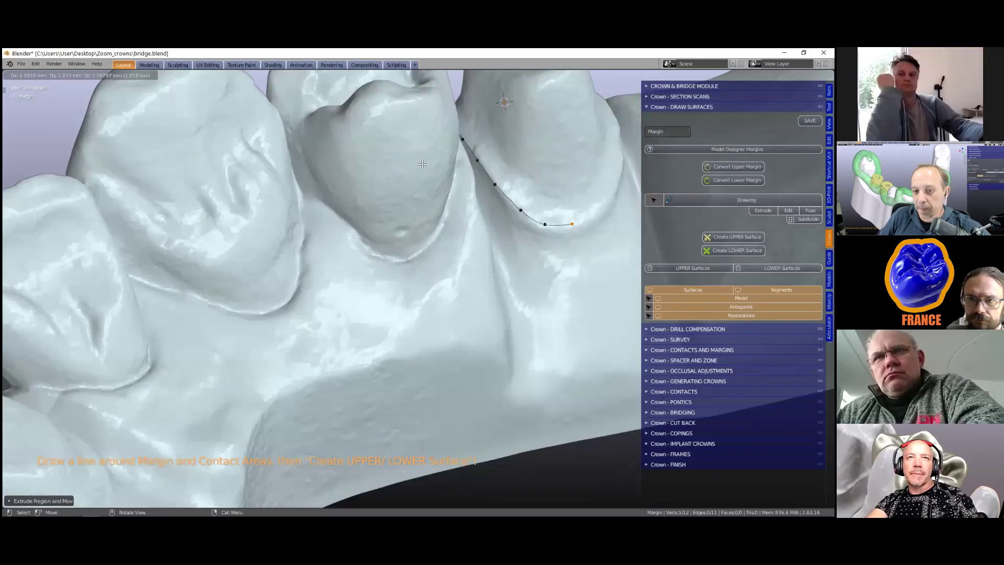
middle_drag(422, 164, 380, 158)
key(e)
click(413, 229)
key(e)
click(445, 190)
key(e)
click(468, 154)
key(e)
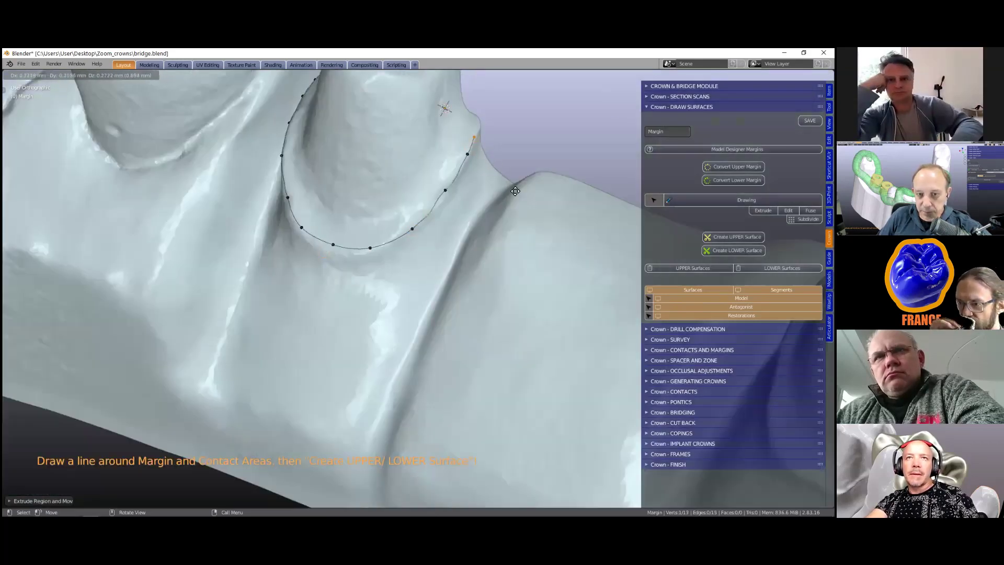
click(475, 137)
Extrude the last margin points back towards the starting point and close the loop around the front preparation.
middle_drag(540, 222, 441, 285)
key(e)
click(496, 164)
key(e)
click(516, 194)
key(e)
click(543, 220)
key(f)
Subdivide the front preparation's margin loop, inspect it all around and create its upper surface.
middle_drag(501, 251, 296, 300)
drag(444, 271, 444, 278)
middle_drag(386, 292, 240, 305)
click(804, 219)
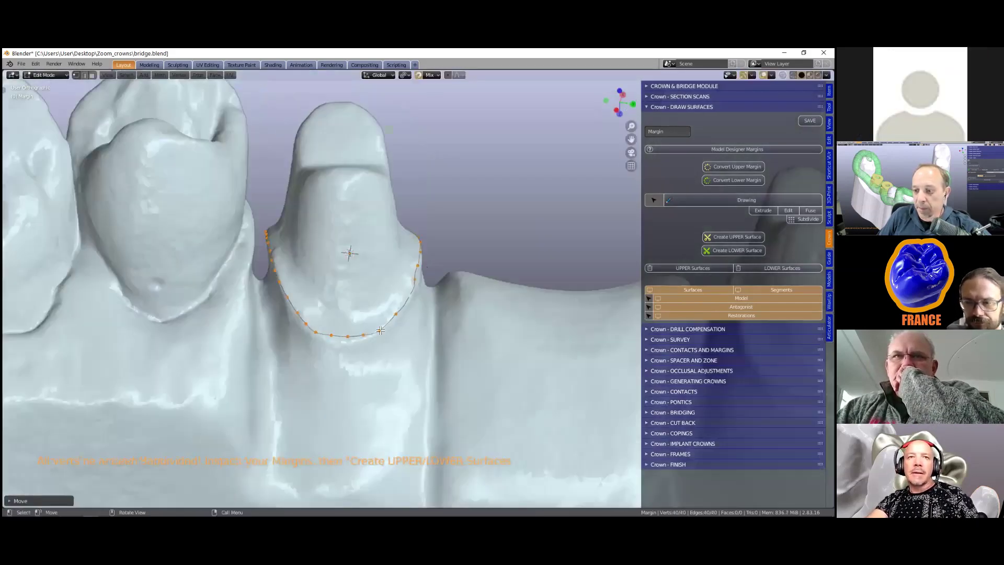
middle_drag(380, 330, 622, 267)
middle_drag(657, 225, 505, 233)
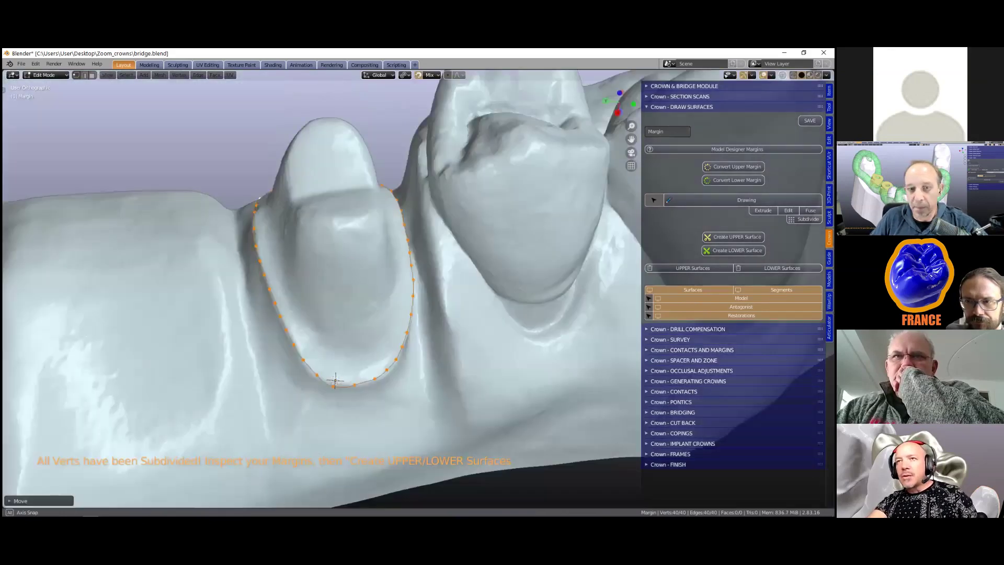
scroll(335, 381, down, 2)
shift+middle_drag(358, 410, 360, 353)
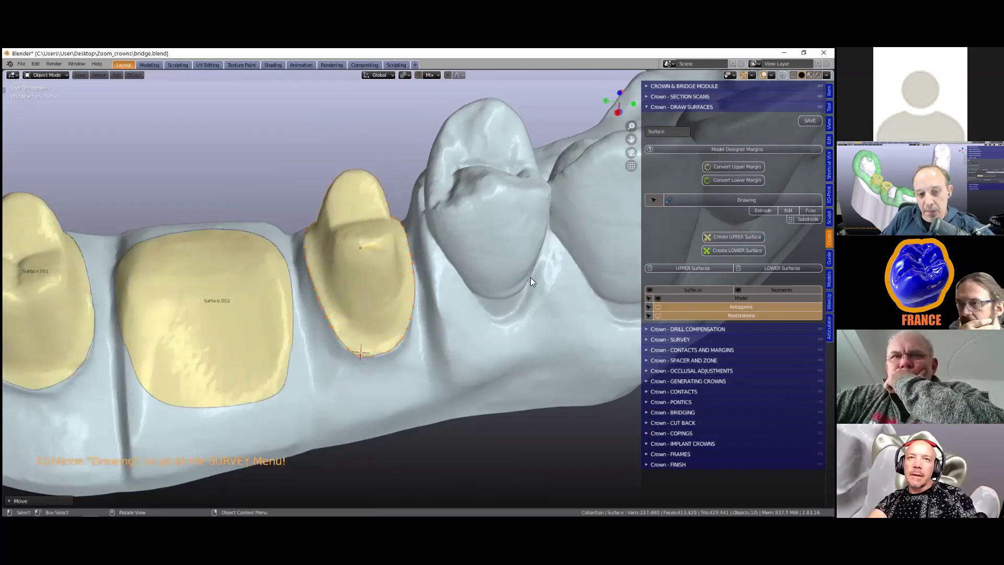
Start a contact-area drawing on the intact tooth ahead of the front preparation and extrude it up the outer face.
mouse_move(486, 281)
middle_down()
mouse_move(480, 247)
mouse_move(467, 282)
middle_up()
scroll(465, 278, down, 1)
click(465, 278)
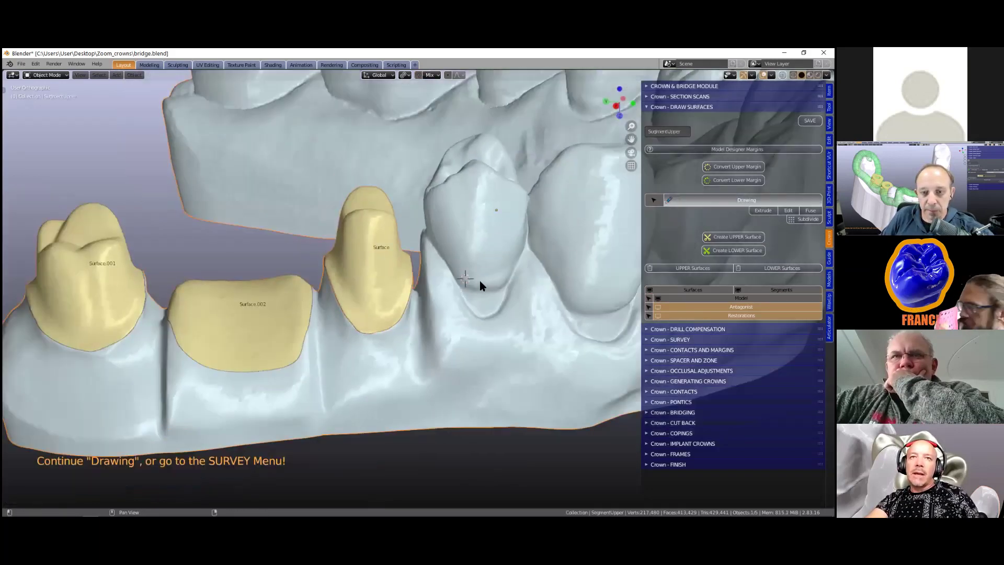
key(g)
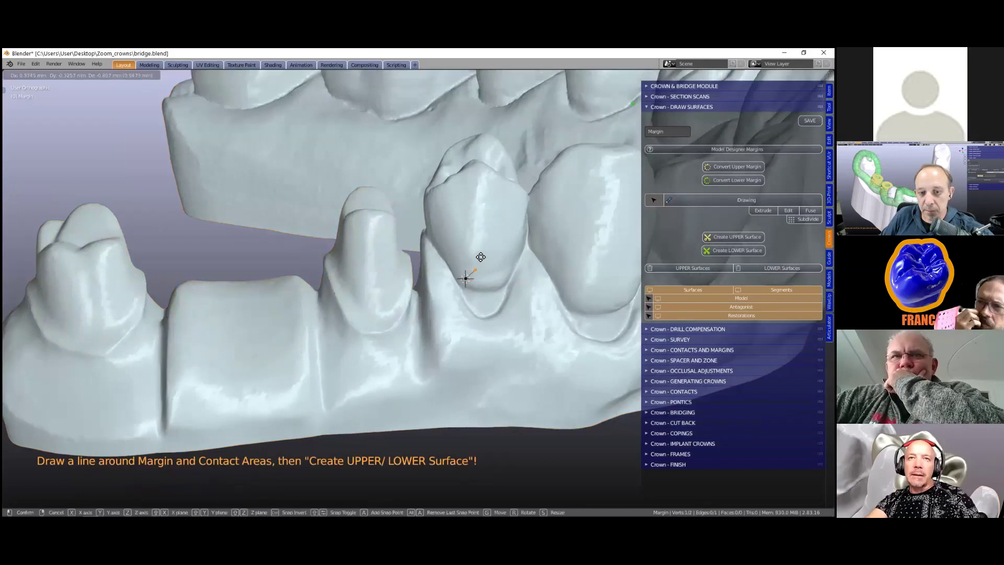
click(480, 257)
key(e)
click(493, 231)
key(e)
click(504, 205)
key(e)
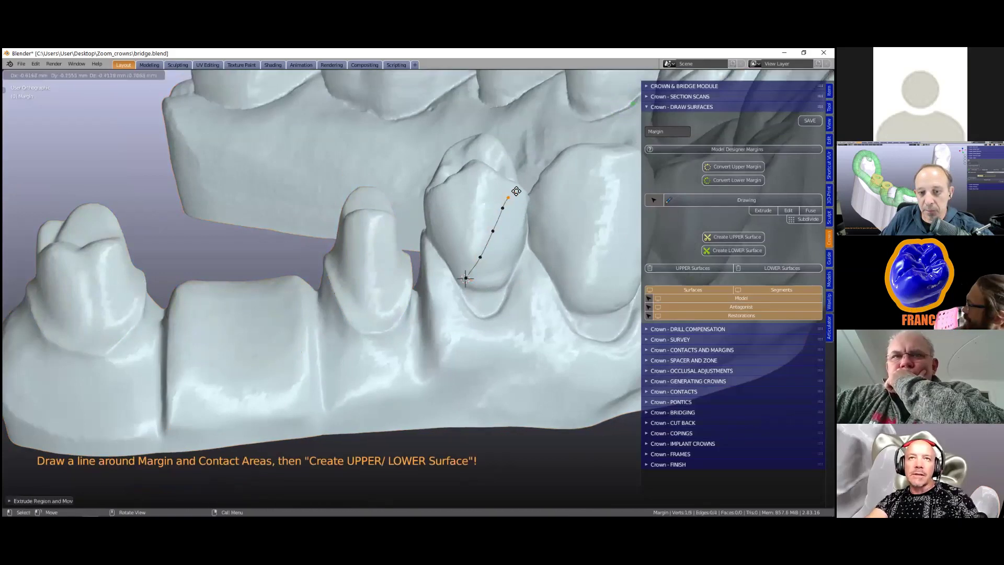
click(515, 185)
Extrude the contact-area outline over the chewing surface of the intact tooth.
middle_drag(555, 257, 591, 282)
middle_drag(496, 177, 571, 257)
key(e)
key(e)
click(442, 179)
key(e)
click(430, 185)
Extrude the contact-area outline down the intact tooth's inner side, bring it back to the start and close the loop.
mouse_move(475, 218)
middle_down()
mouse_move(515, 173)
mouse_move(441, 189)
mouse_move(456, 227)
mouse_move(513, 255)
mouse_move(485, 227)
middle_up()
key(e)
click(456, 229)
key(e)
click(471, 247)
key(e)
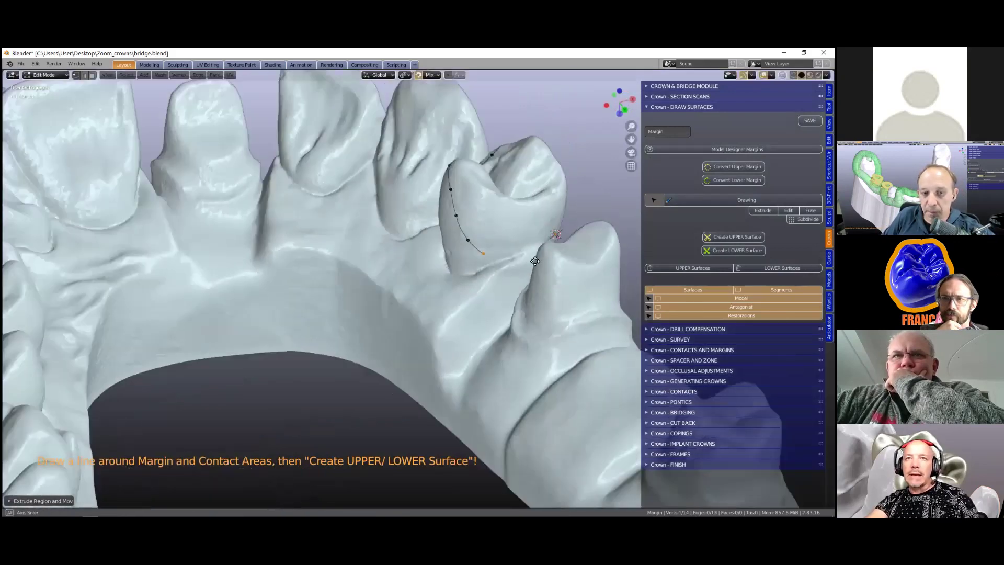
middle_drag(535, 261, 550, 274)
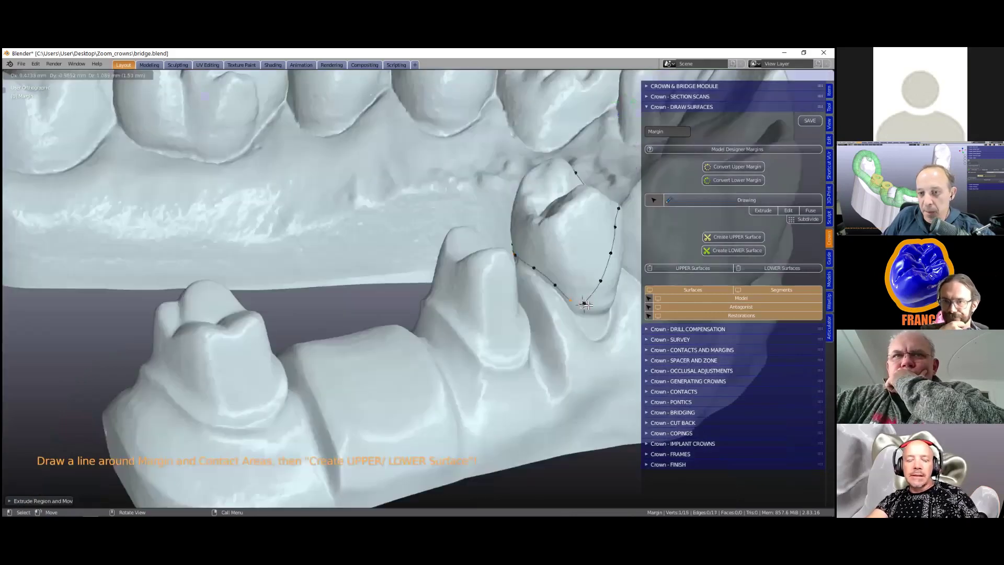
middle_drag(419, 297, 421, 252)
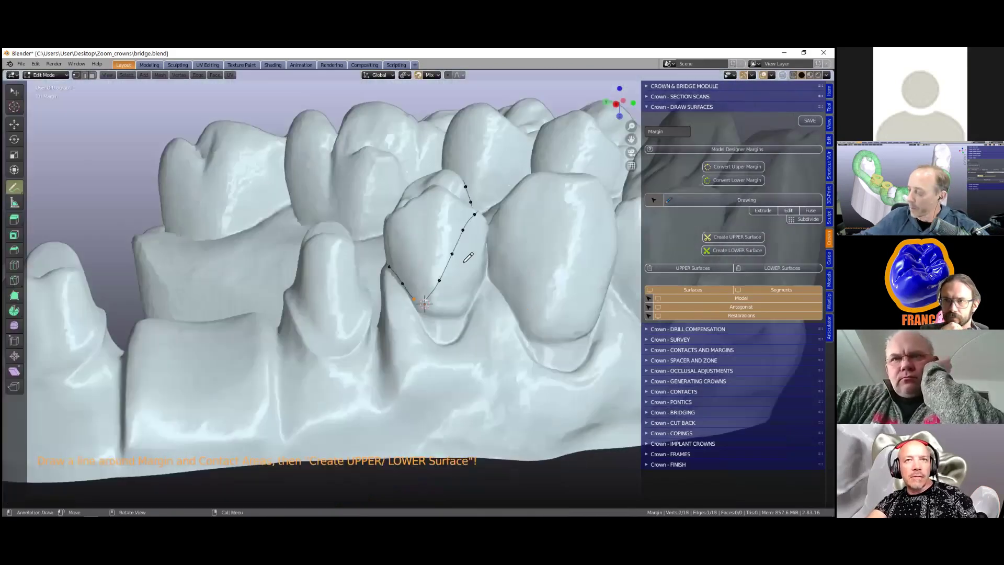
Annotate the intact tooth with freehand vertical strokes running from the contact outline down towards the gum.
drag(468, 227, 474, 342)
drag(455, 256, 474, 367)
drag(443, 287, 458, 376)
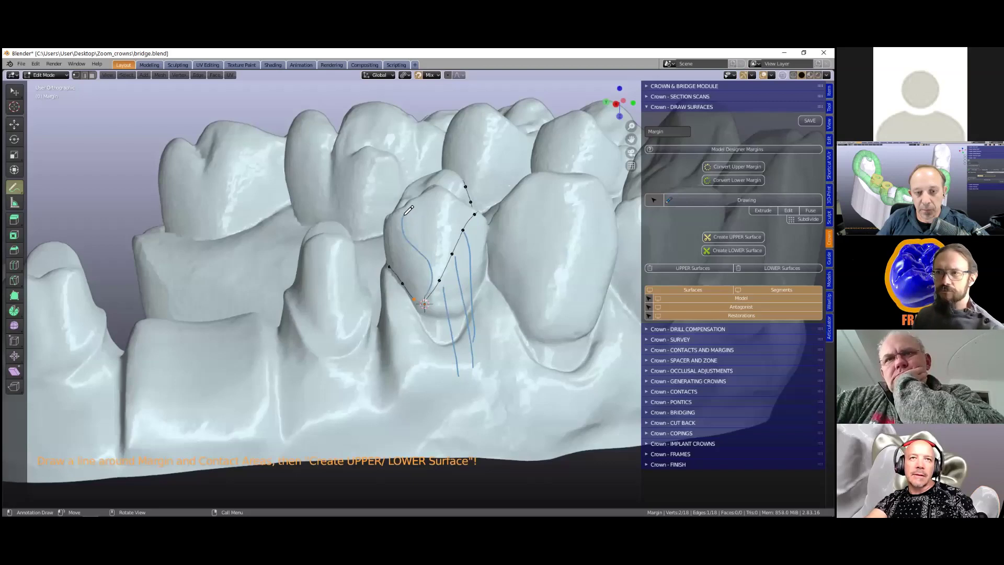
mouse_move(412, 216)
mouse_down()
mouse_move(402, 321)
mouse_move(420, 343)
mouse_up()
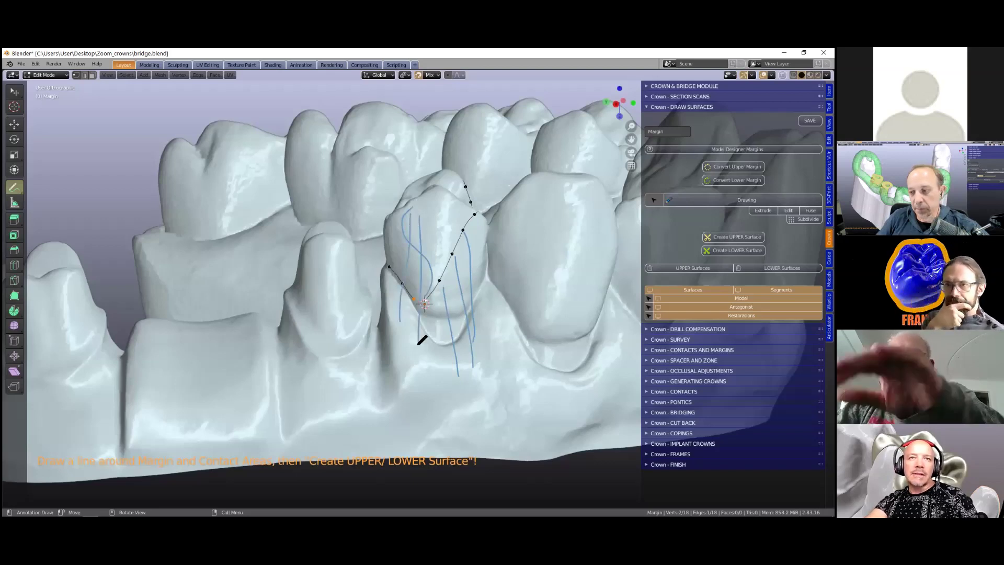
drag(436, 222, 428, 328)
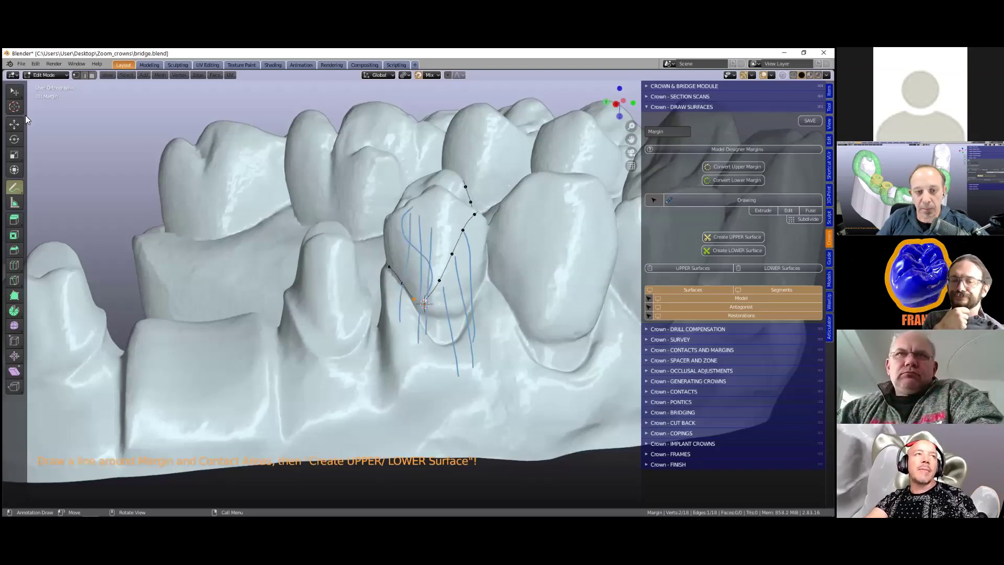
Erase the annotation strokes from the intact tooth and return to the selection tool.
drag(19, 189, 49, 237)
scroll(430, 250, down, 2)
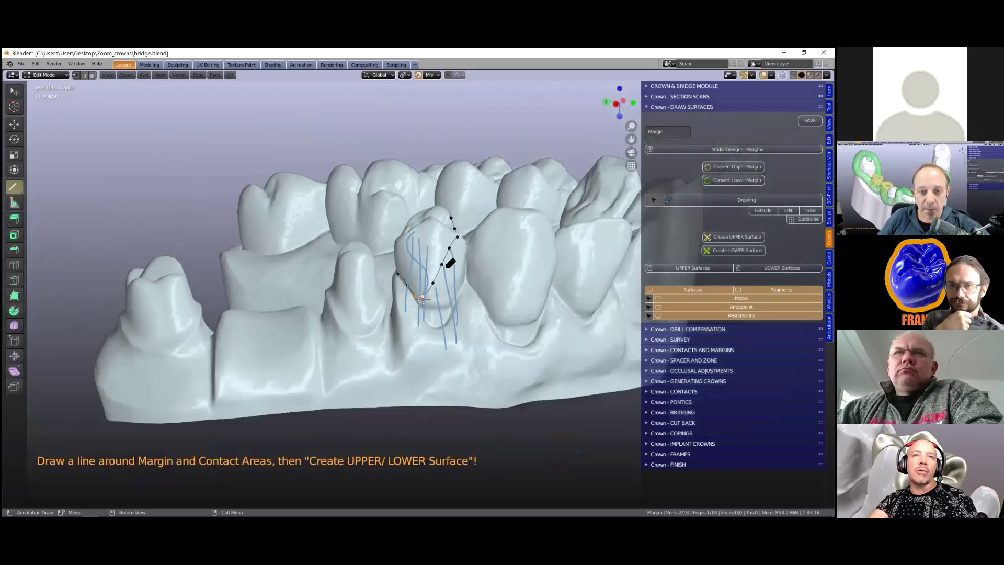
scroll(413, 283, down, 2)
click(406, 292)
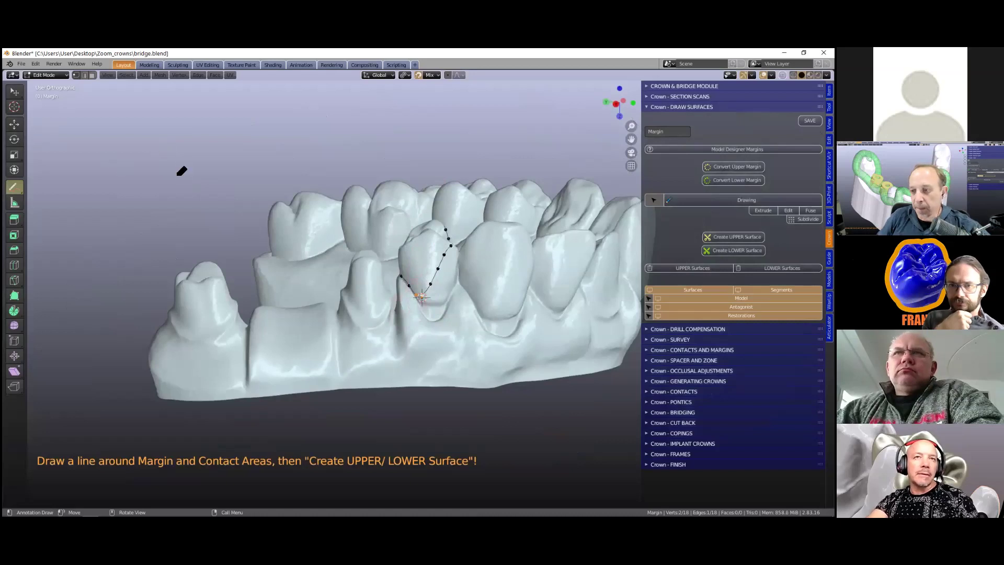
click(15, 92)
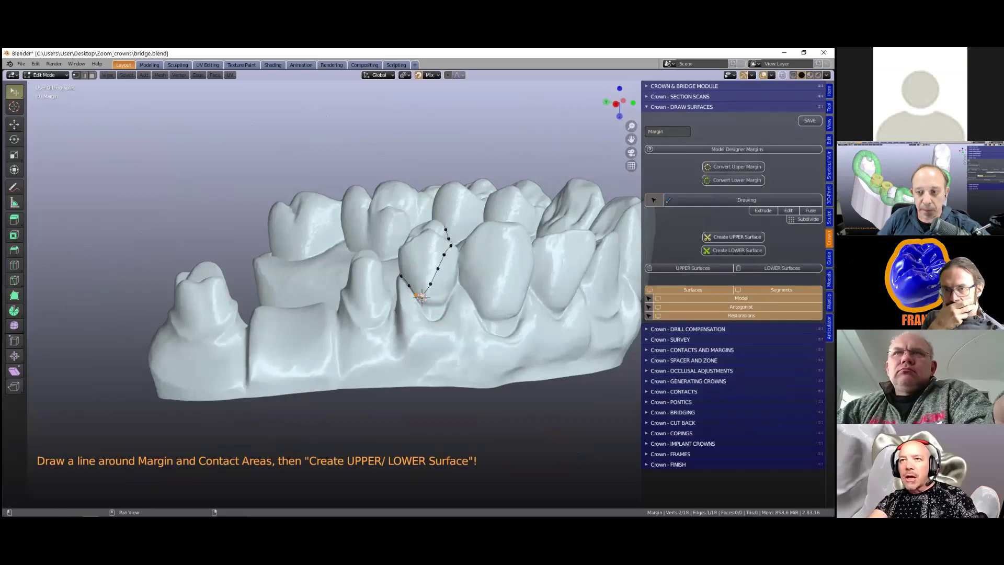
Create the upper surface from the contact-area outline and save the bridge file.
click(734, 237)
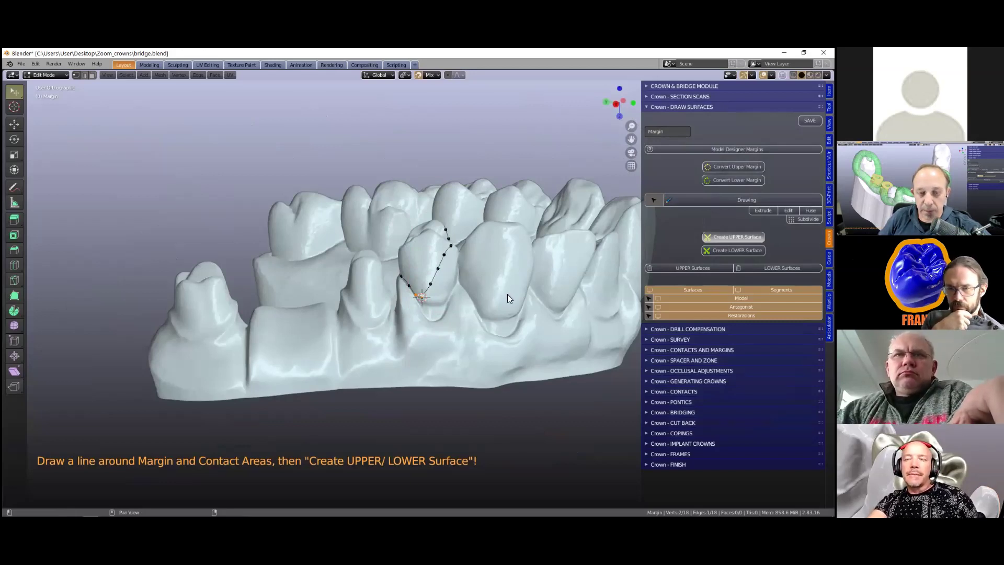
middle_drag(516, 316, 509, 314)
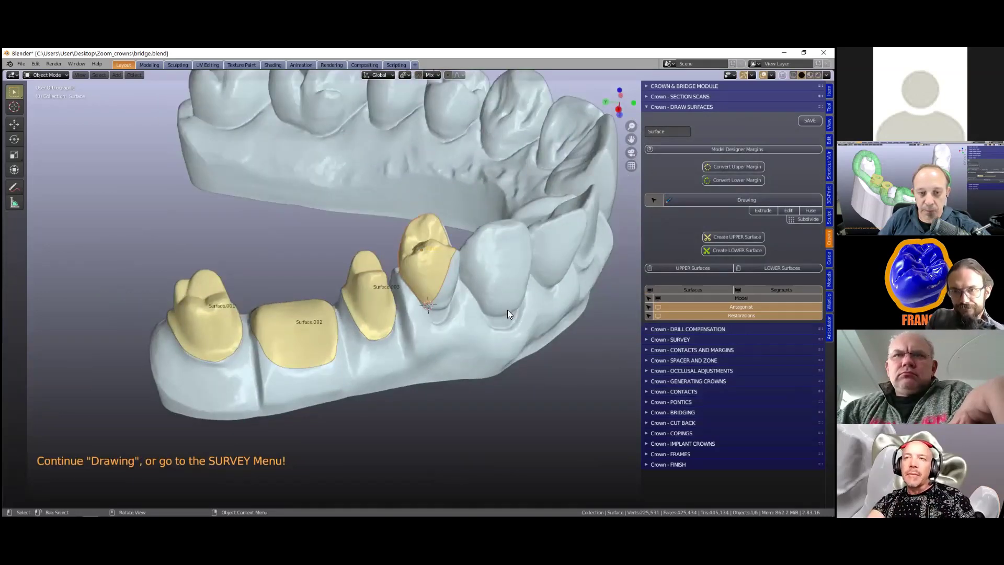
key(shift)
click(810, 121)
middle_drag(379, 276, 378, 273)
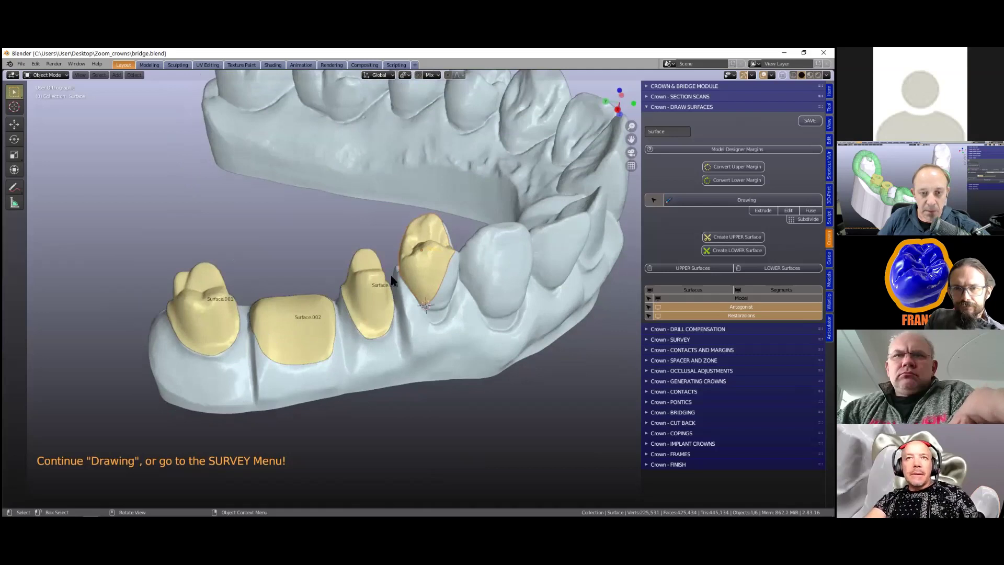
Open the Drill Compensation section and look over its settings for the bridge case.
ctrl+click(675, 329)
scroll(386, 303, up, 3)
scroll(465, 293, down, 2)
shift+middle_drag(438, 306, 505, 304)
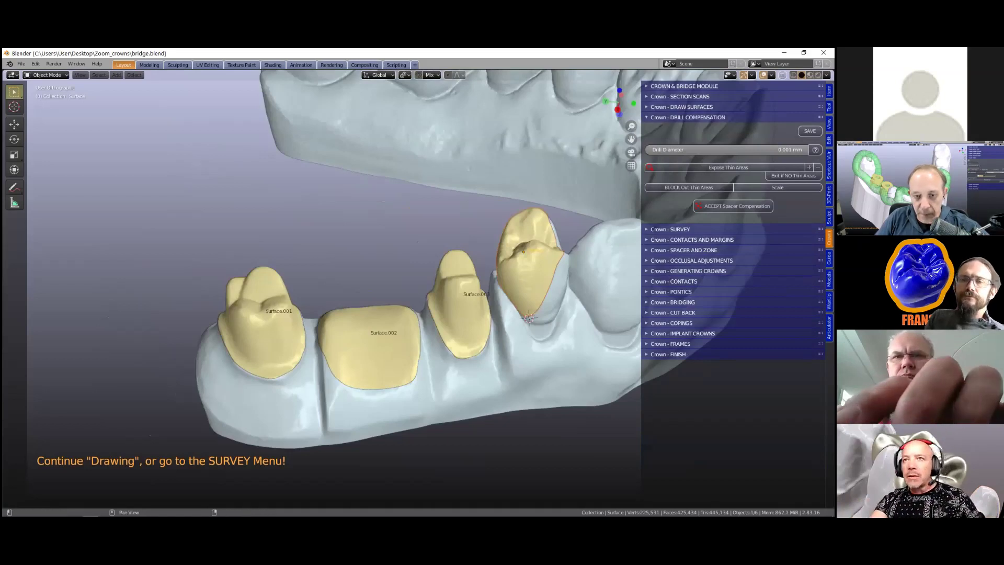
Select the four drawn surfaces on the upper model and survey them as upper surfaces.
ctrl+click(672, 229)
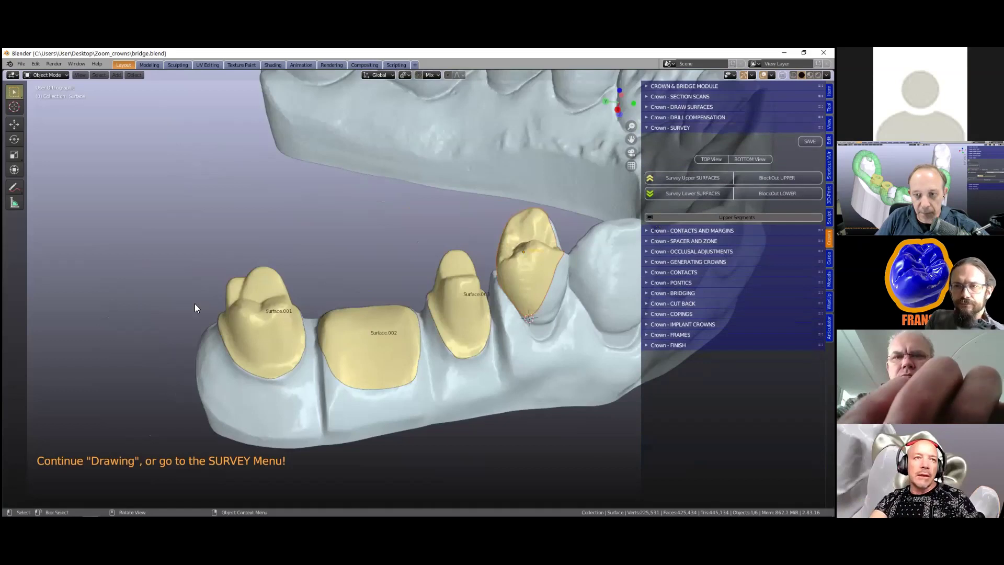
click(246, 327)
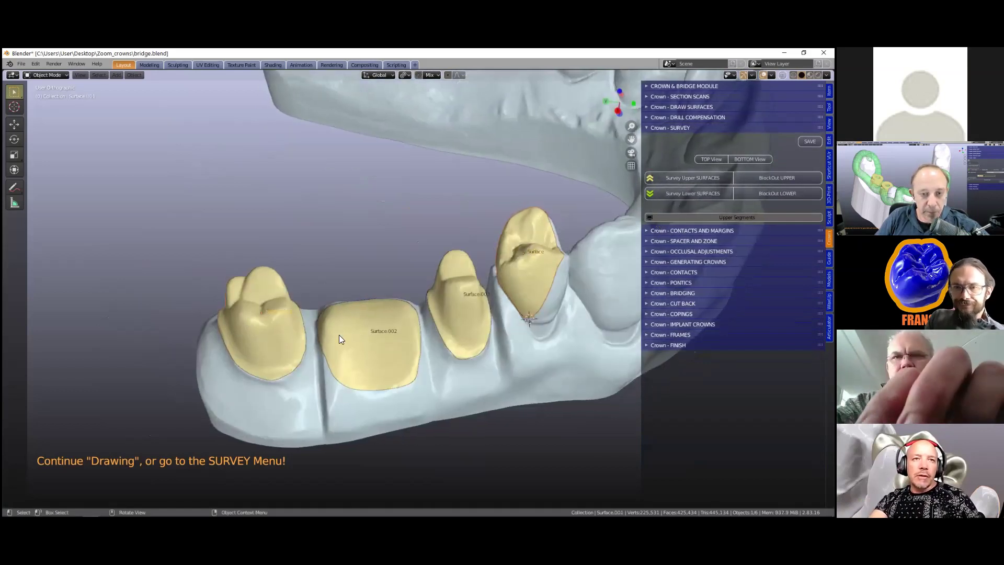
shift+click(515, 255)
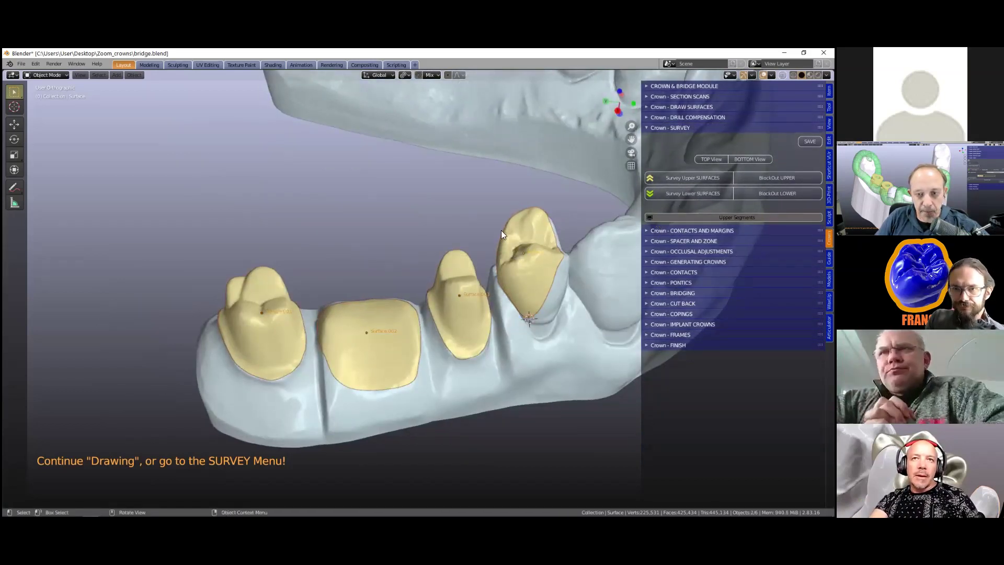
shift+middle_drag(518, 270, 470, 268)
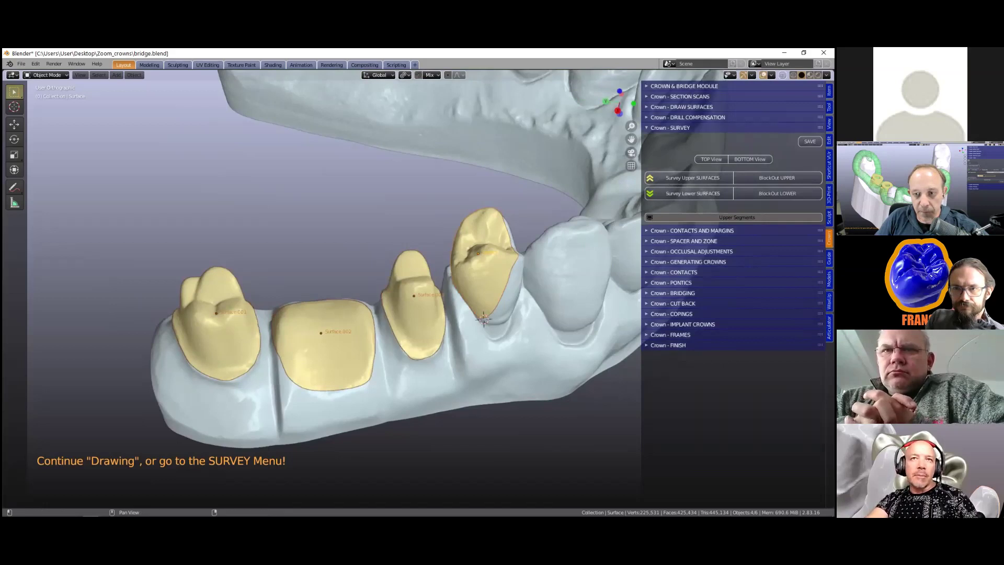
click(693, 194)
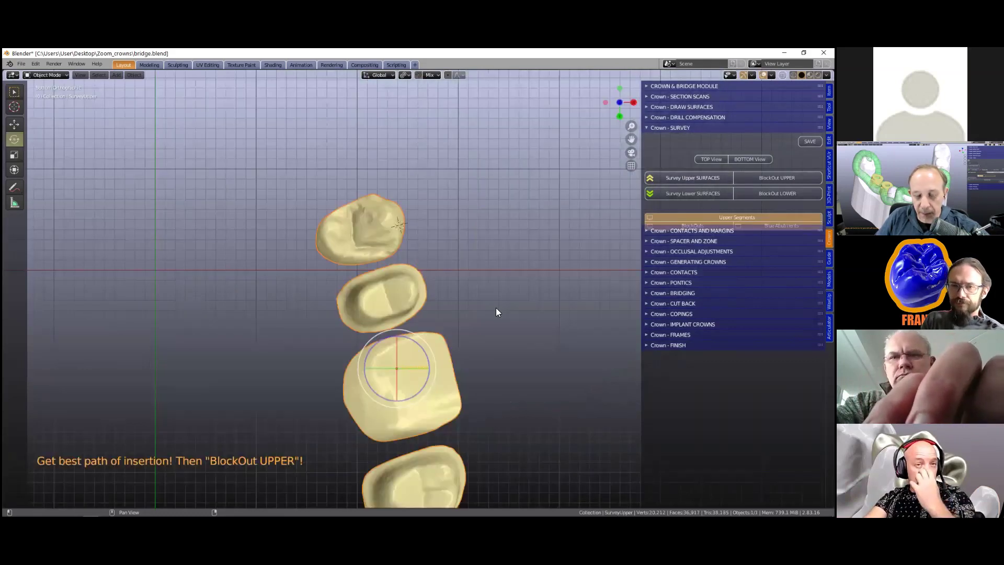
Inspect the surveyed upper surfaces from the side and return to the bottom view.
scroll(497, 308, down, 2)
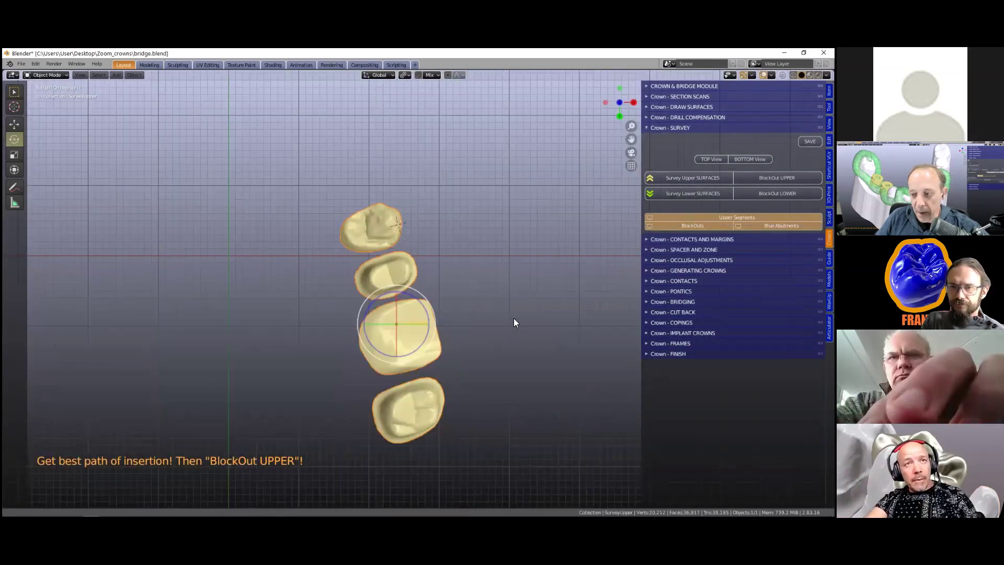
scroll(514, 322, up, 2)
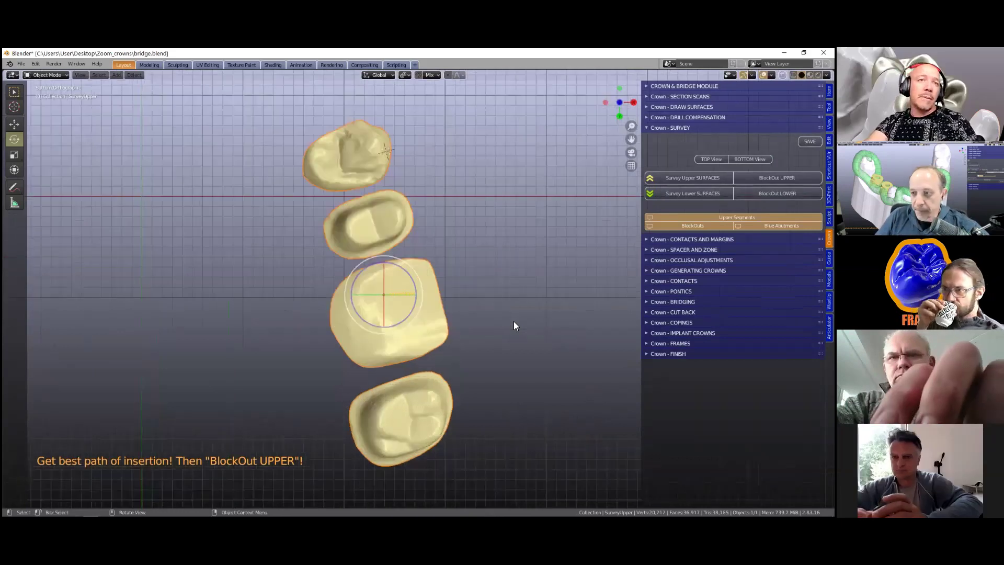
scroll(514, 321, up, 1)
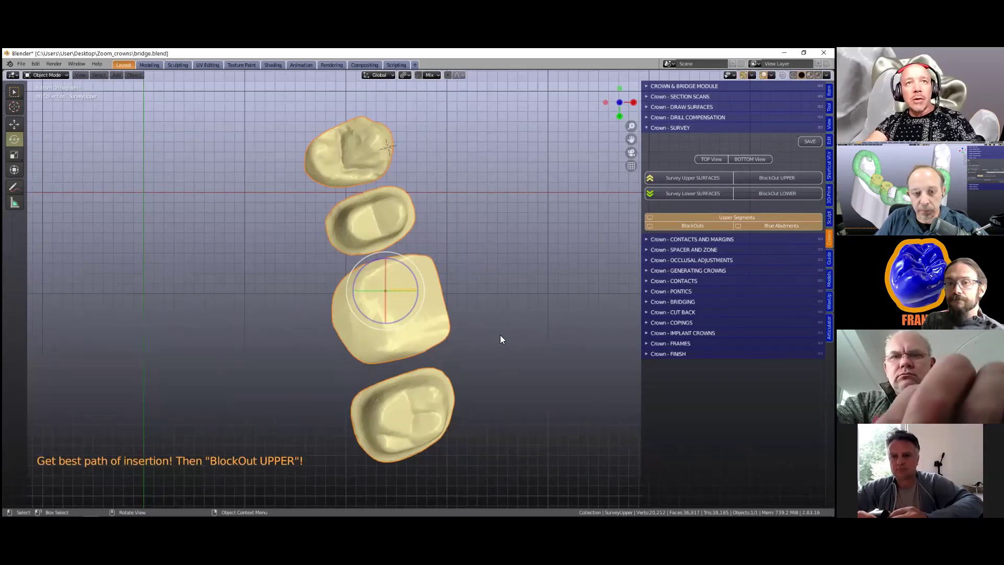
middle_drag(487, 328, 477, 277)
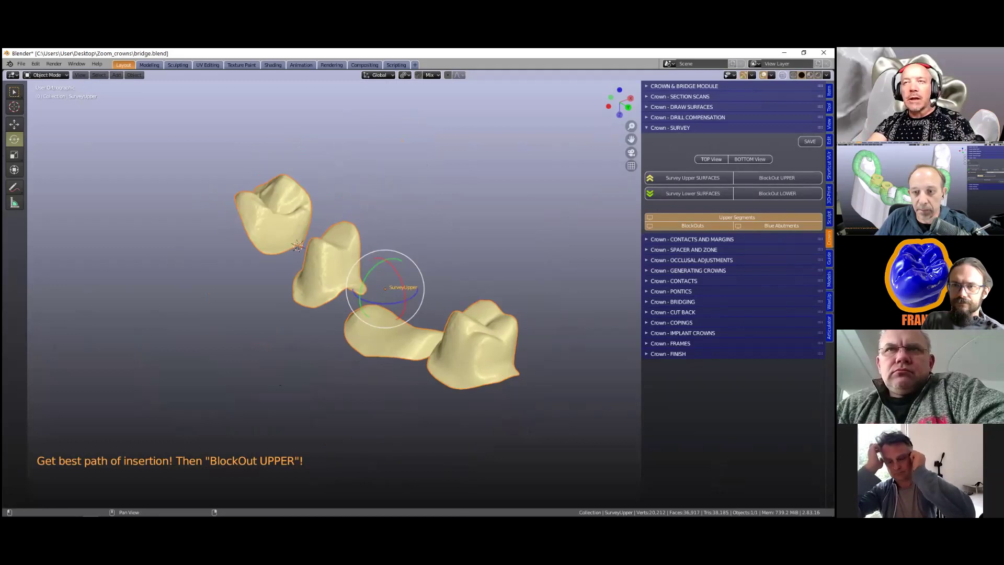
click(252, 272)
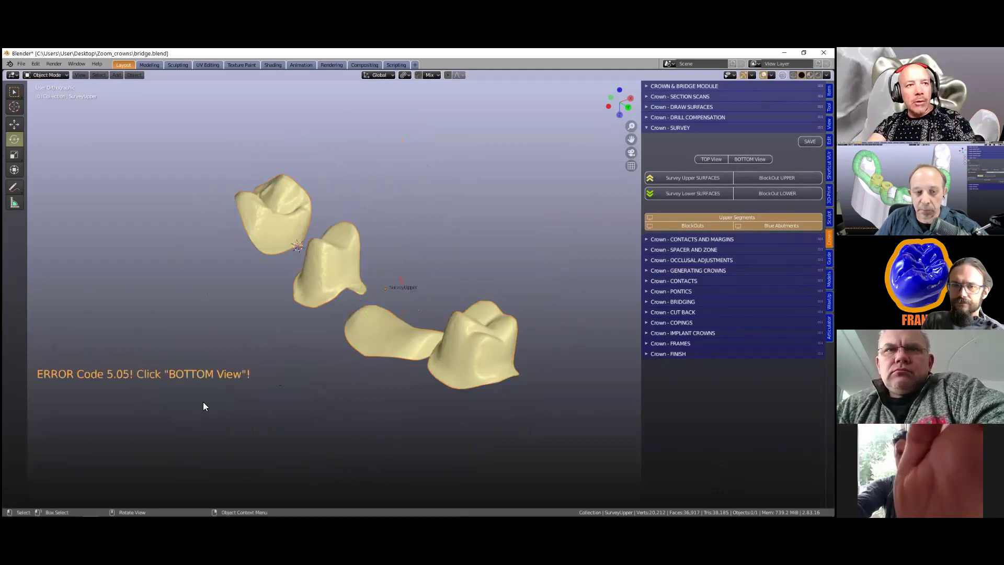
click(750, 159)
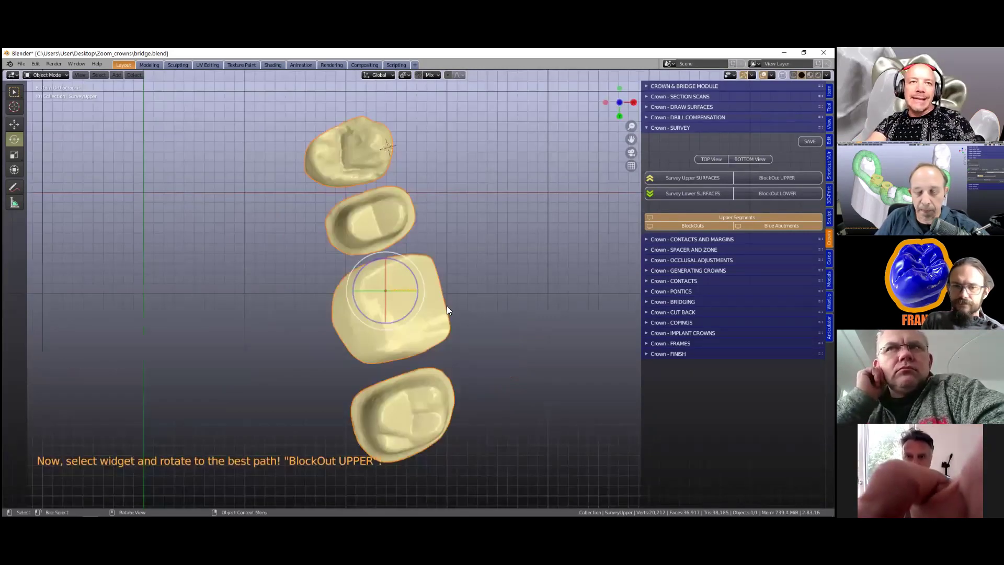
Rotate the surveyed surfaces freely to the best path of insertion and block out the upper undercuts.
scroll(419, 288, up, 2)
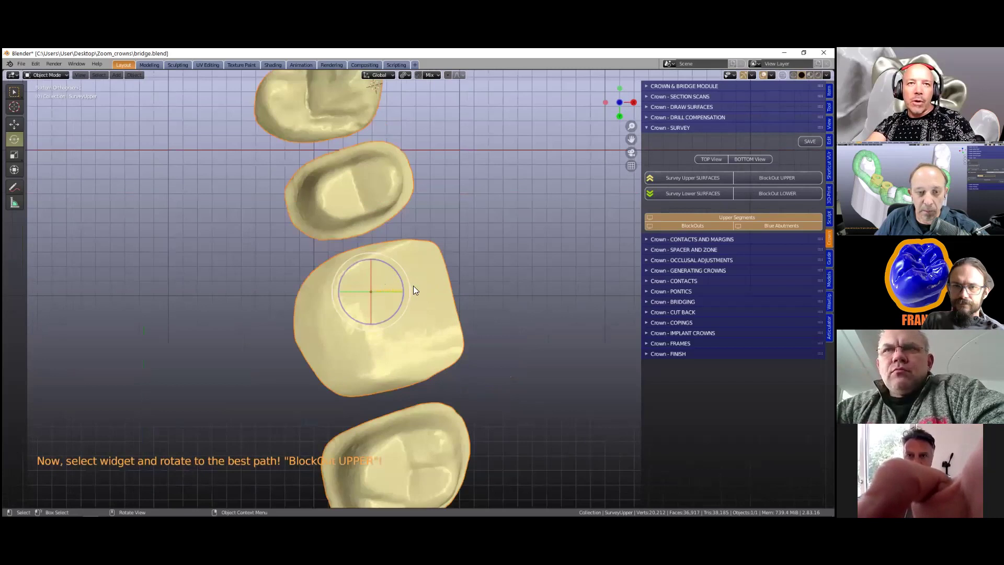
scroll(380, 262, down, 1)
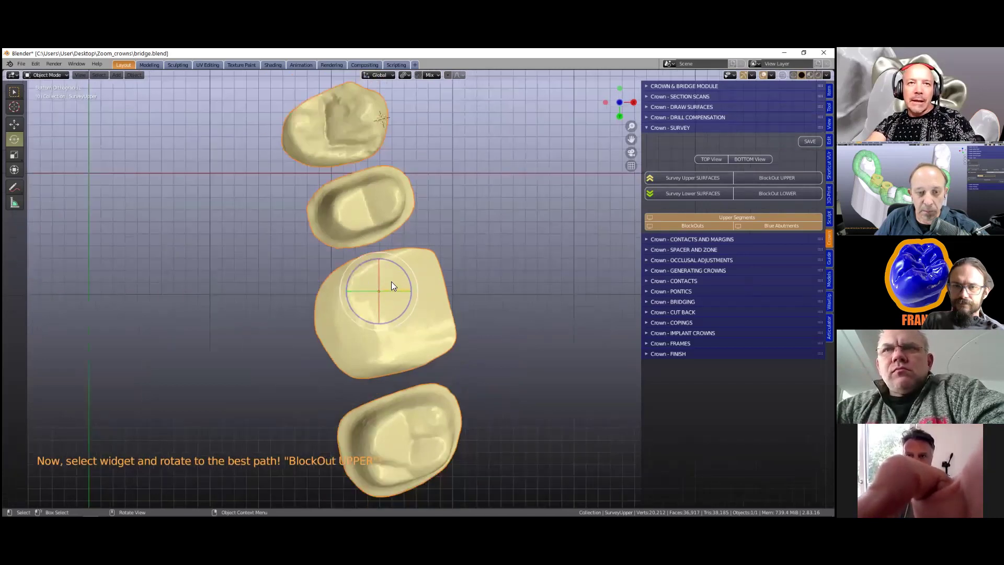
mouse_move(391, 277)
mouse_down()
mouse_move(366, 272)
mouse_move(369, 288)
mouse_move(400, 270)
mouse_up()
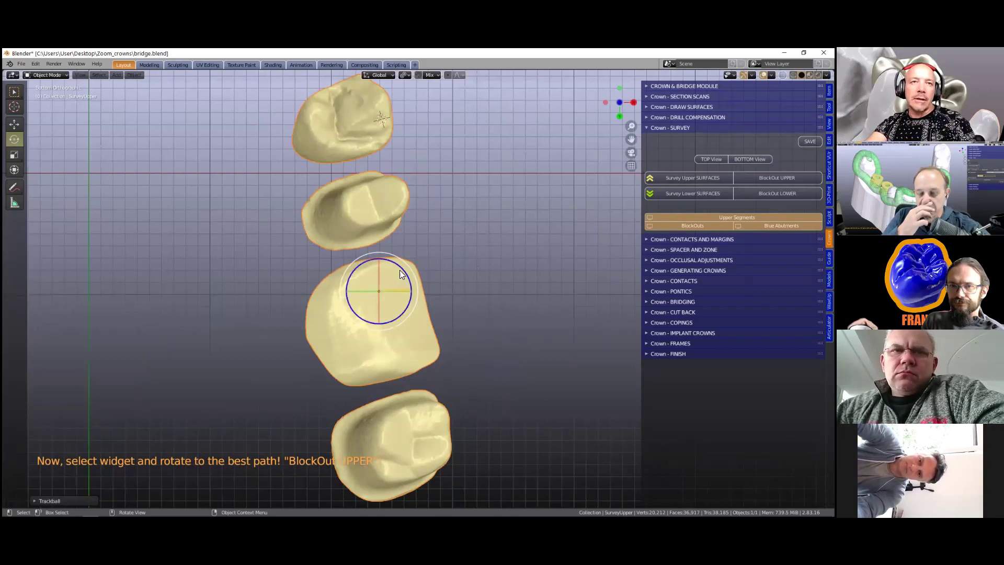
drag(389, 277, 376, 280)
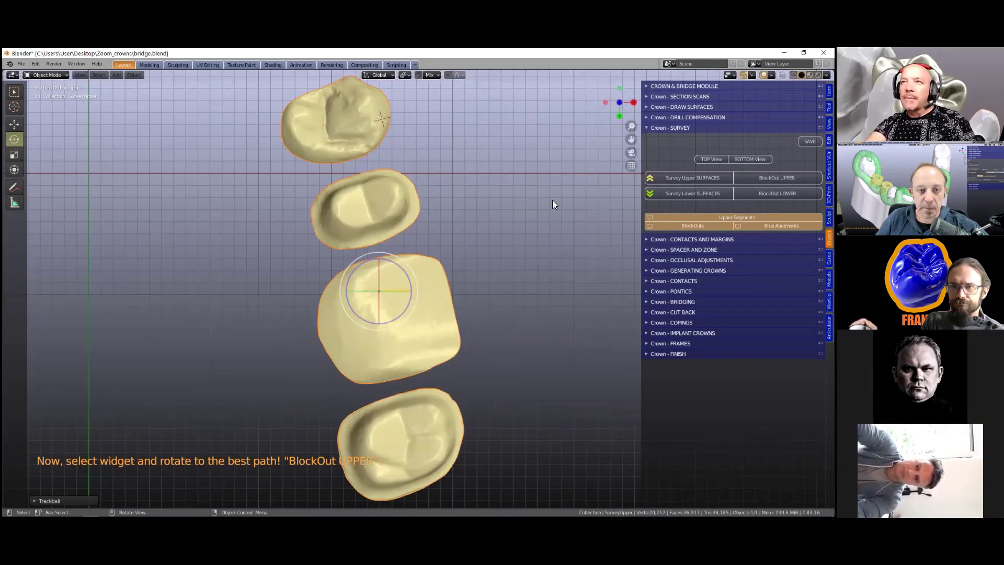
scroll(358, 136, down, 1)
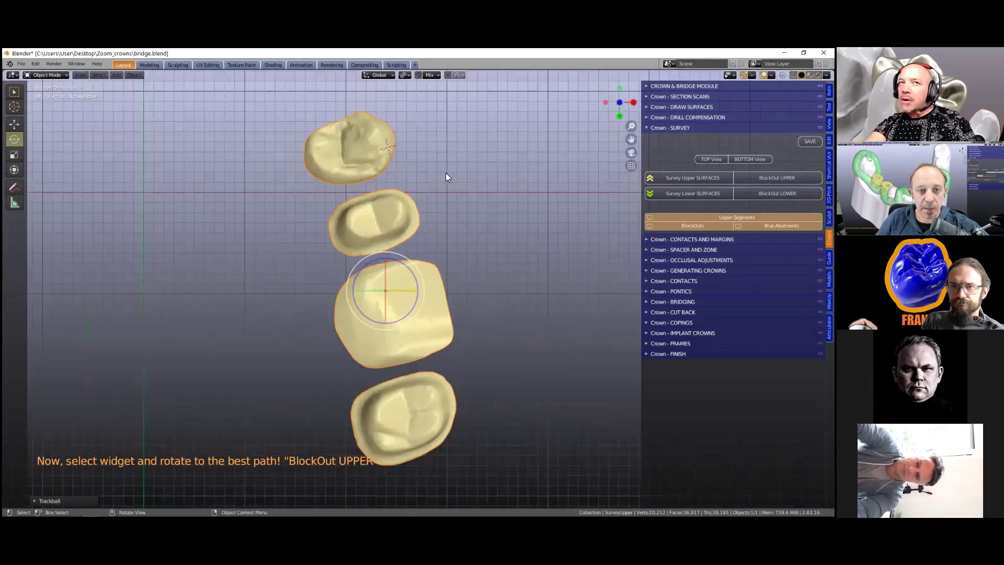
scroll(485, 198, down, 1)
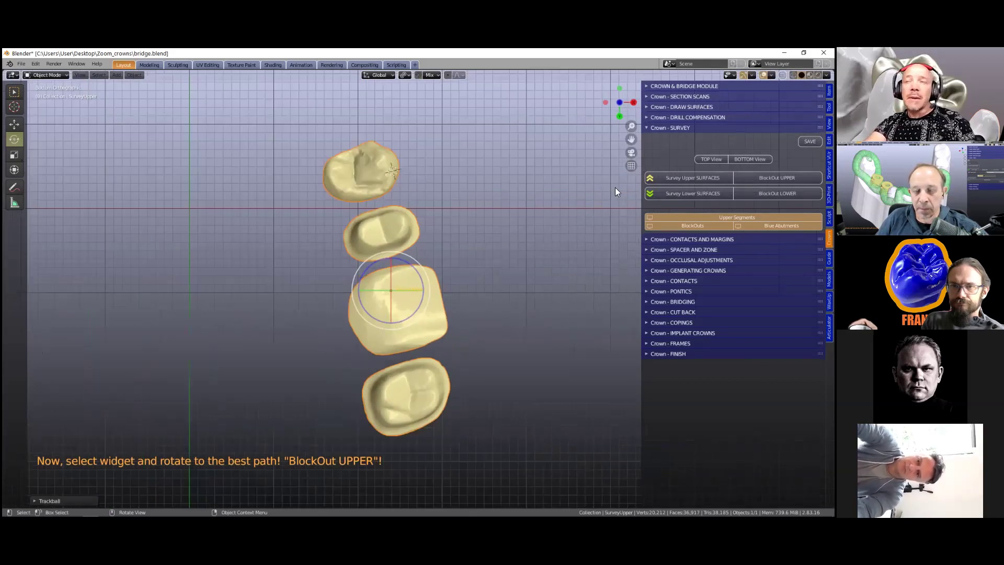
click(777, 178)
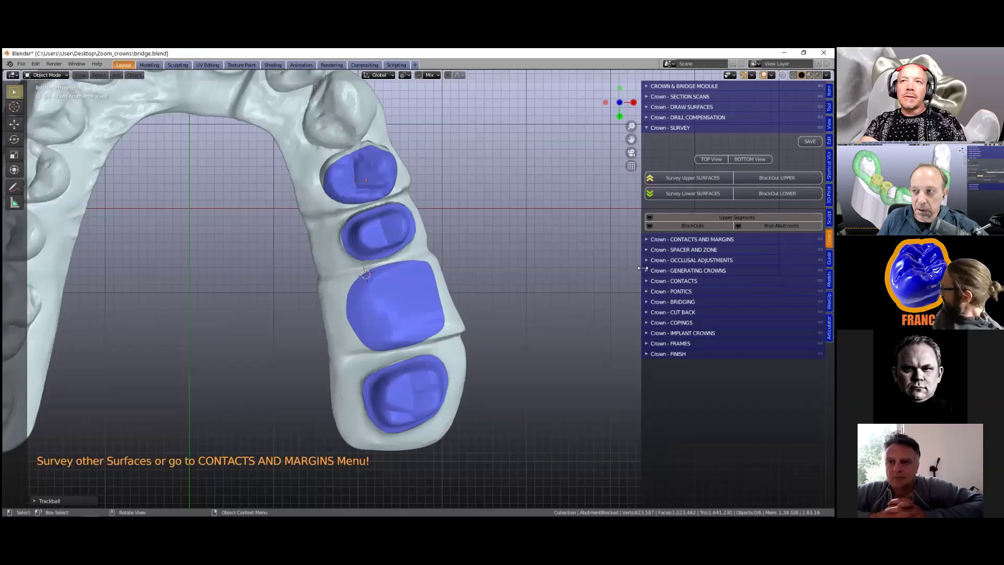
Widen the settings sidebar and examine the block-outs around the blue abutments from the side.
scroll(612, 277, down, 1)
drag(548, 296, 556, 294)
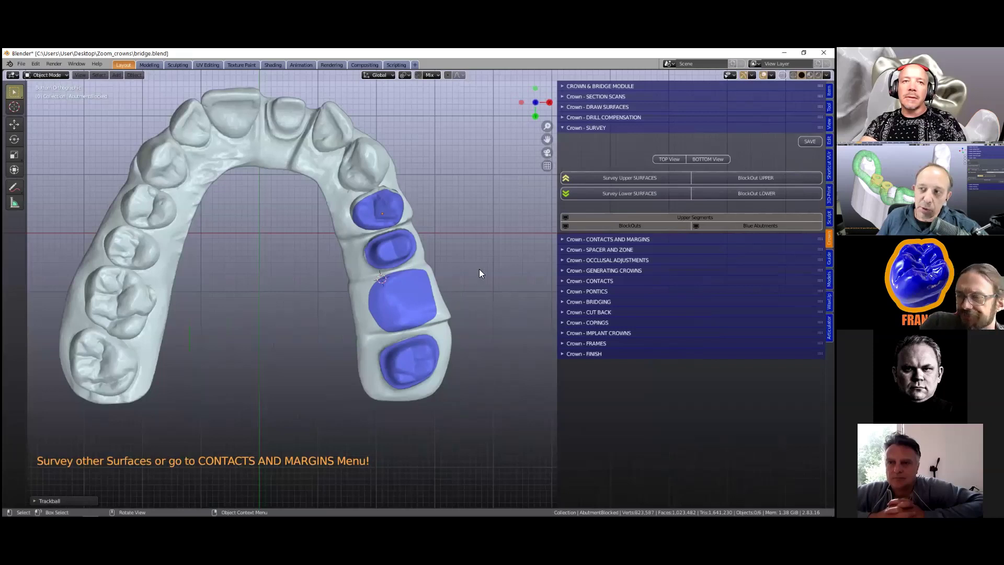
middle_drag(530, 281, 532, 293)
middle_drag(481, 321, 335, 338)
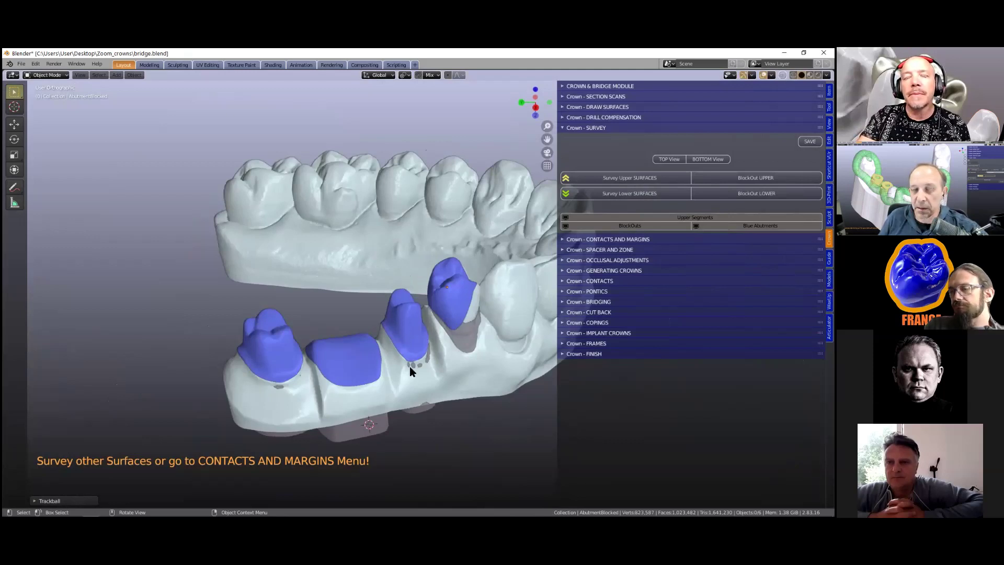
middle_drag(410, 334, 394, 361)
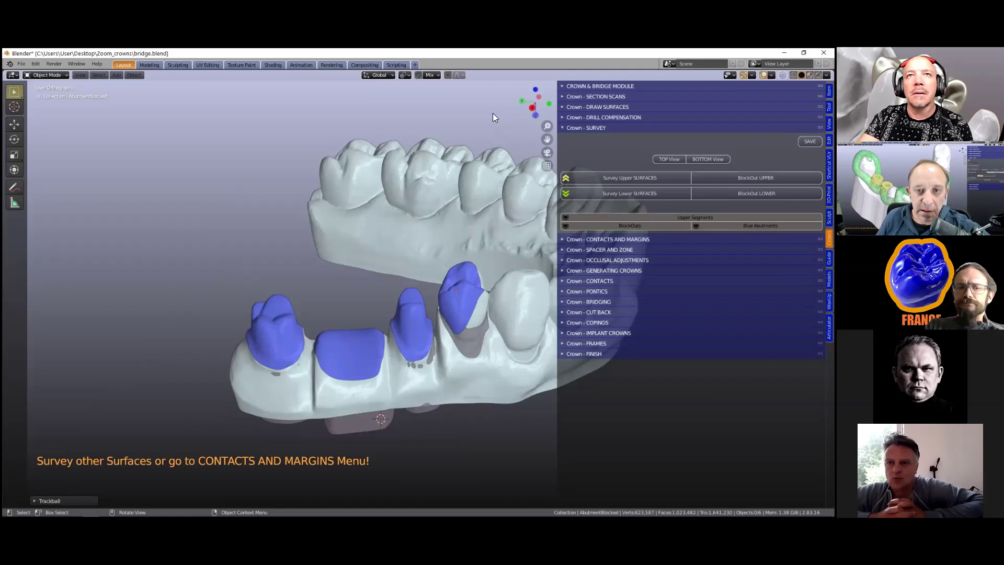
Select the upper segment model, check its block-outs from the side and save the bridge file.
click(405, 406)
middle_drag(455, 354, 470, 314)
scroll(449, 329, down, 2)
scroll(425, 346, down, 3)
scroll(454, 349, up, 4)
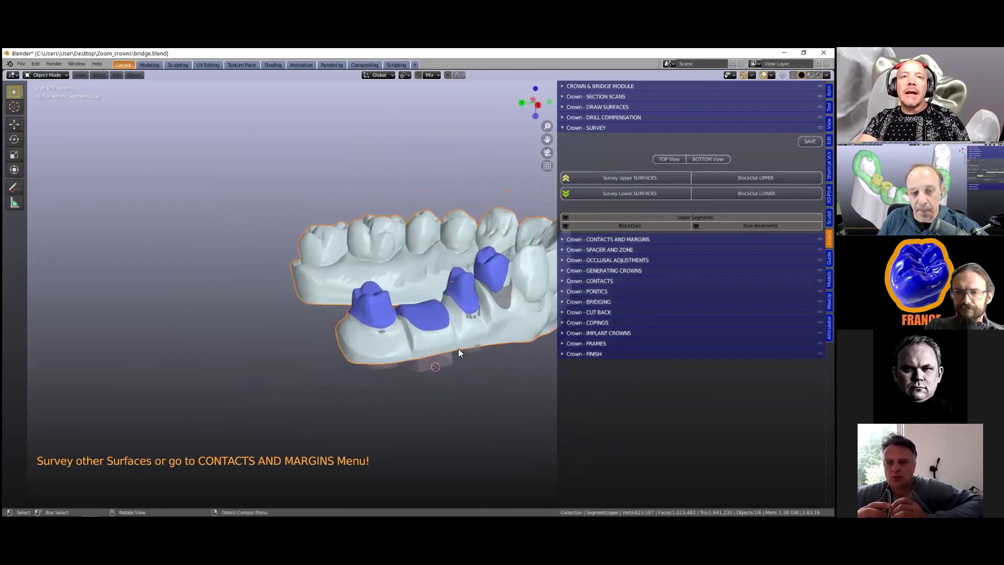
scroll(461, 339, up, 2)
shift+middle_drag(365, 336, 197, 339)
click(810, 141)
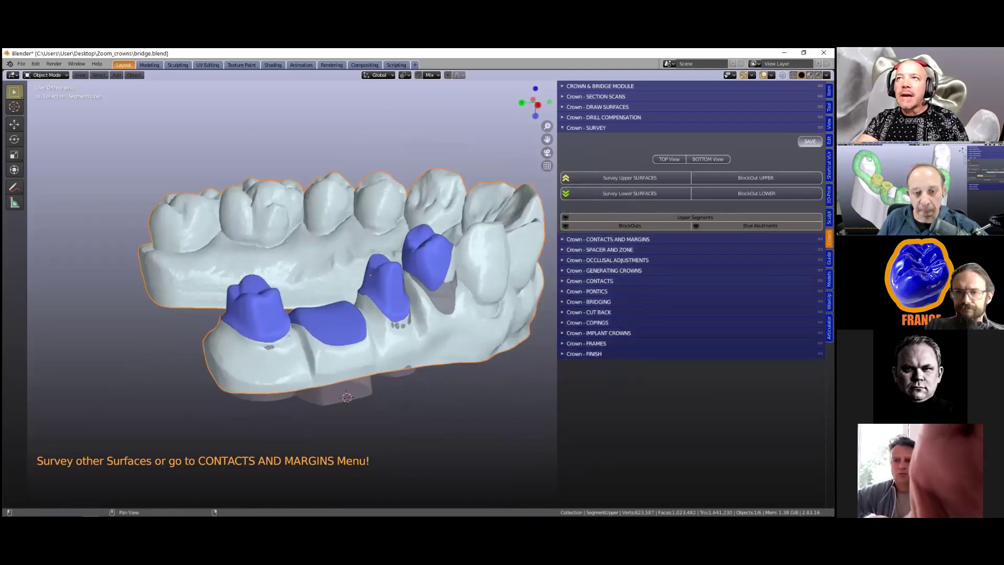
Open the Contacts and Margins section and assign the blue surface on the intact tooth as the upper contact.
click(563, 239)
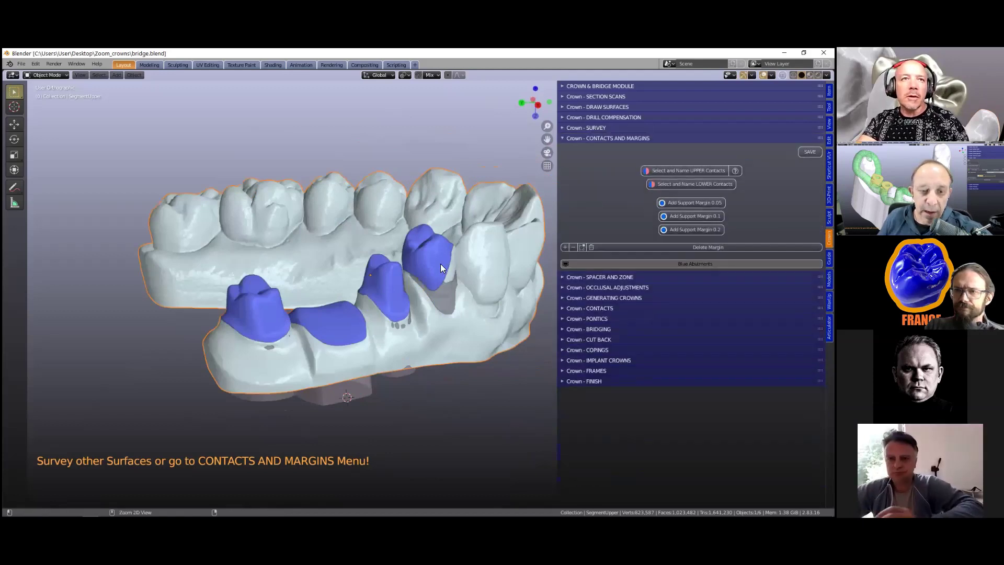
middle_drag(426, 279, 442, 247)
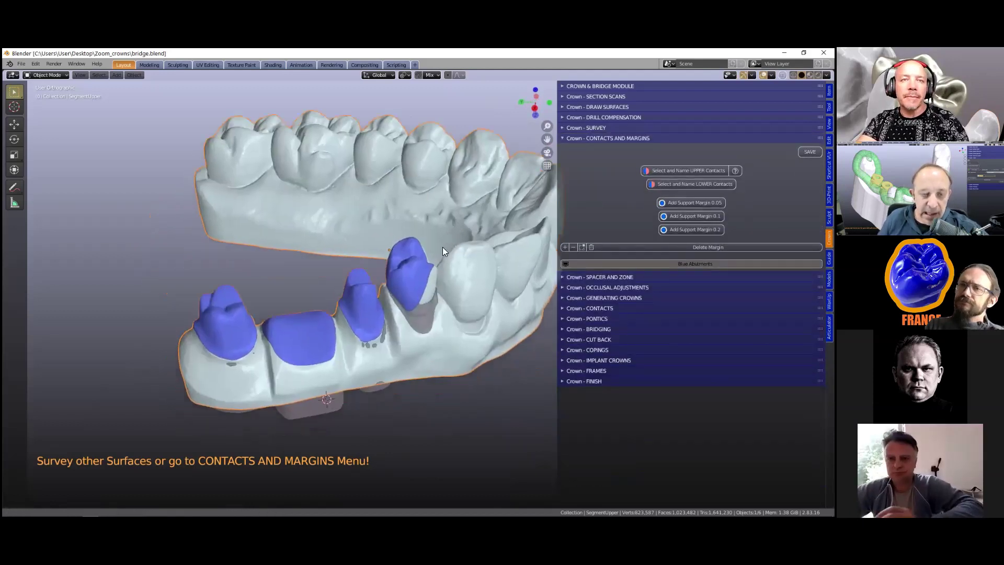
scroll(442, 247, up, 1)
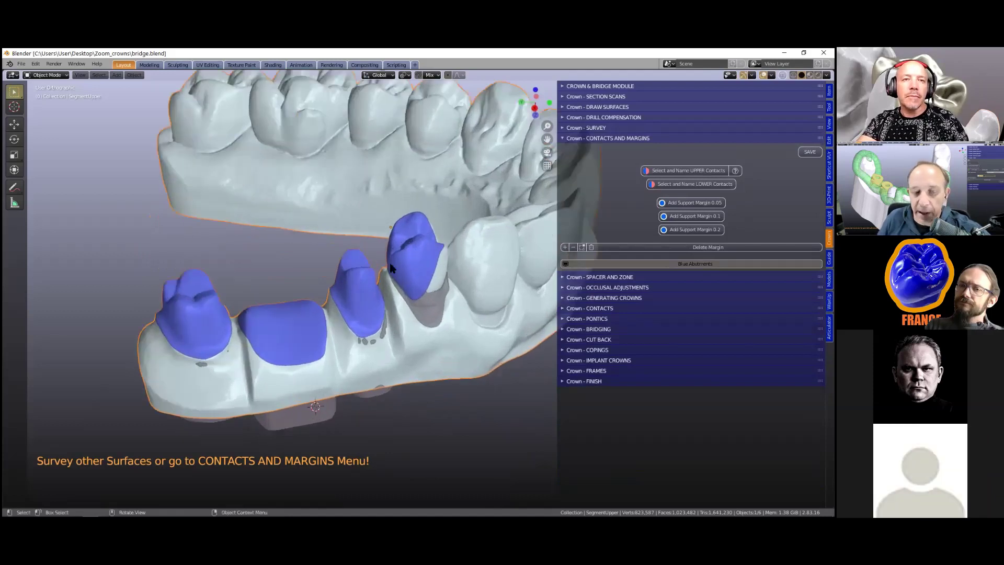
mouse_move(392, 251)
middle_down()
mouse_move(396, 231)
mouse_move(393, 246)
middle_up()
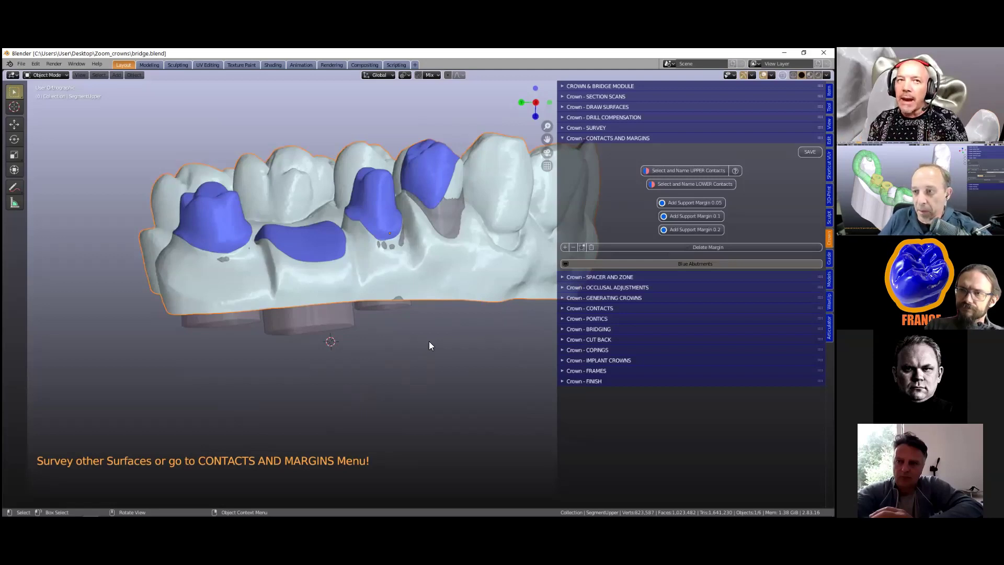
middle_drag(429, 342, 445, 200)
scroll(403, 333, down, 2)
click(445, 198)
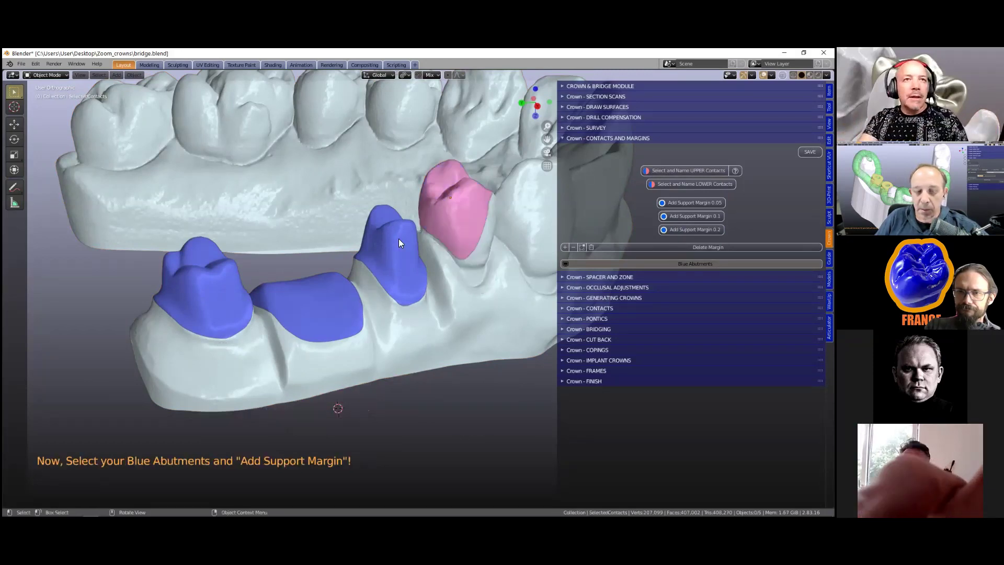
Select the two blue abutments on either side of the pontic and add a support margin to them.
click(230, 288)
shift+click(412, 245)
scroll(361, 291, up, 1)
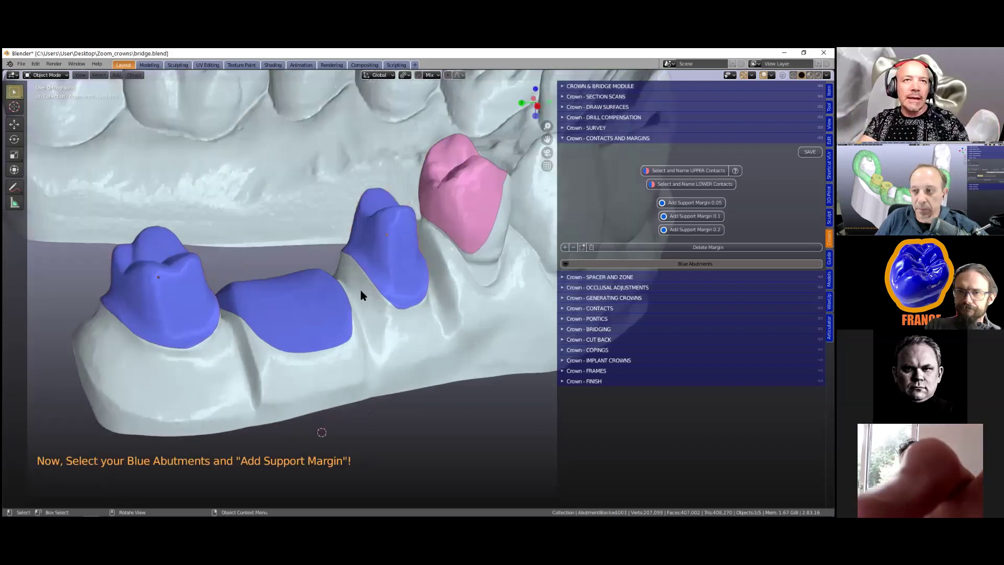
scroll(361, 295, down, 3)
middle_drag(354, 287, 435, 270)
scroll(438, 270, up, 2)
scroll(351, 298, up, 1)
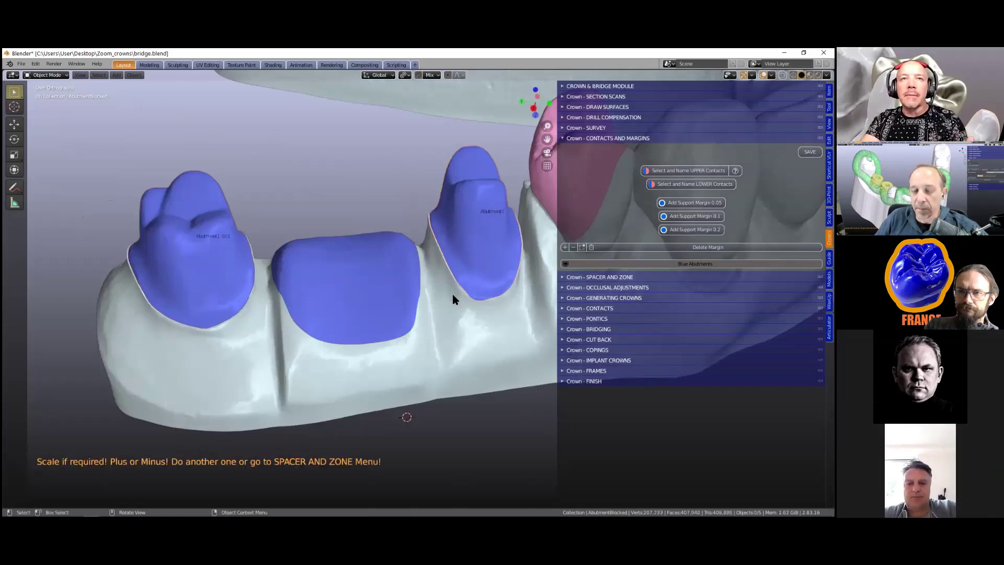
Select the abutment between the pontic and the pink contact tooth and scale its support margin up one increment.
scroll(479, 298, up, 2)
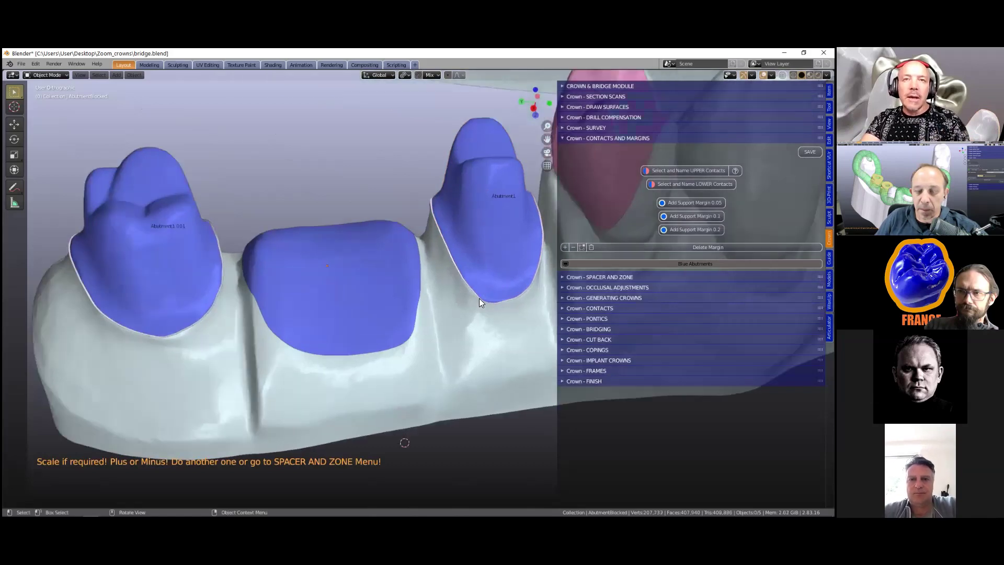
scroll(387, 314, up, 2)
shift+middle_drag(502, 253, 368, 299)
scroll(399, 283, up, 1)
scroll(454, 296, up, 2)
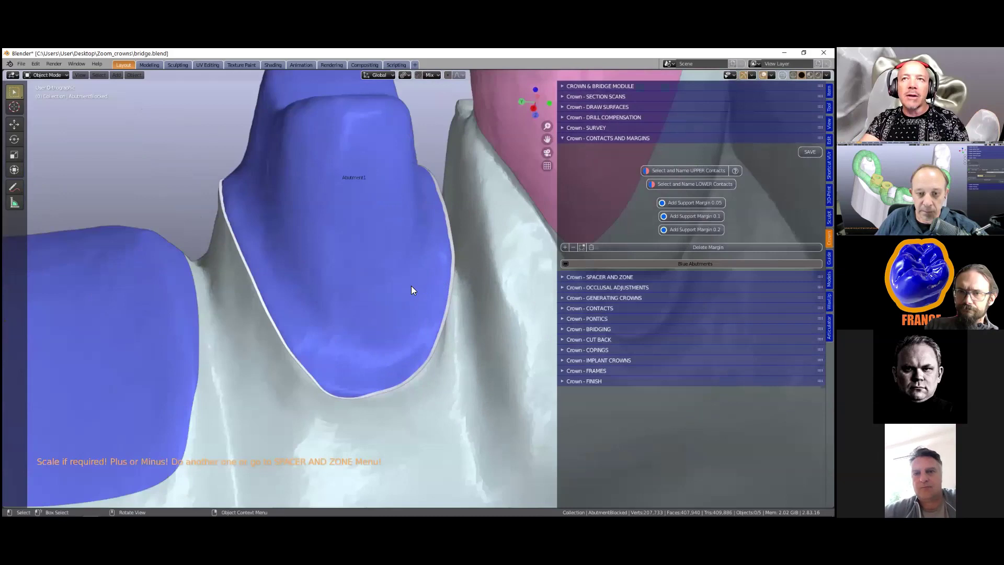
click(360, 315)
scroll(352, 321, up, 2)
scroll(515, 255, up, 4)
click(565, 246)
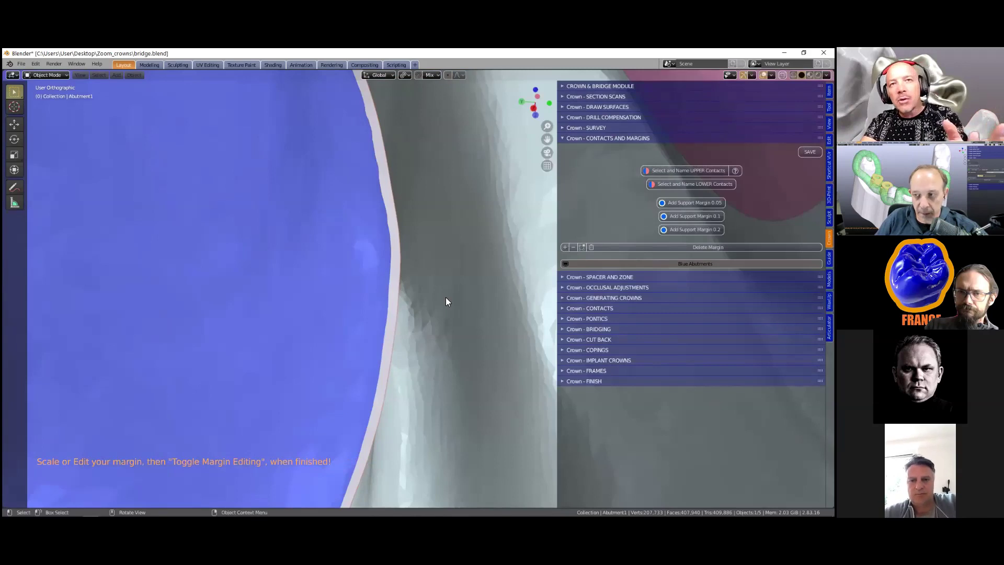
scroll(446, 297, down, 2)
scroll(446, 297, down, 3)
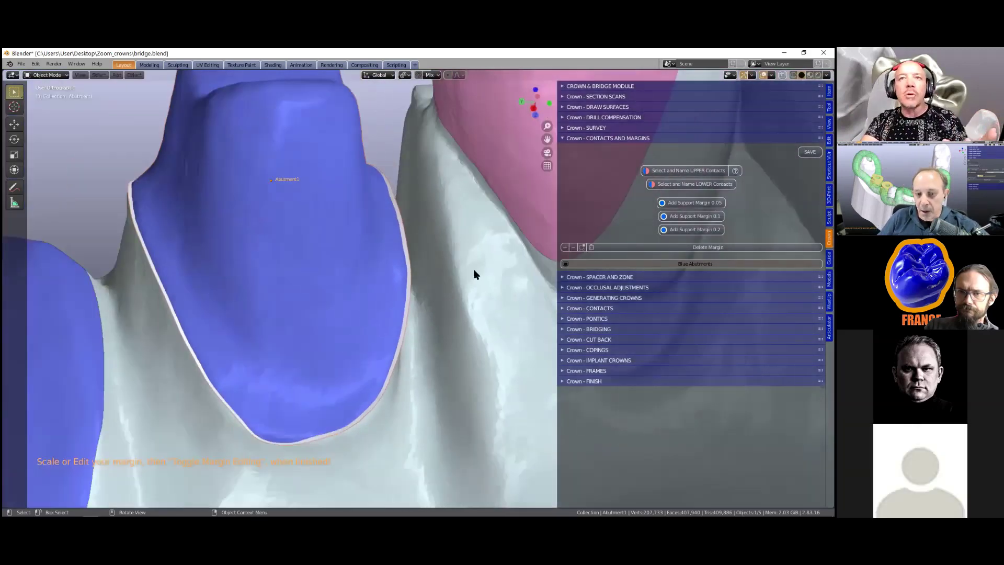
Check the scaled support margin of the abutment beside the pink contact tooth in edit mode and return to object mode.
middle_drag(482, 264, 530, 269)
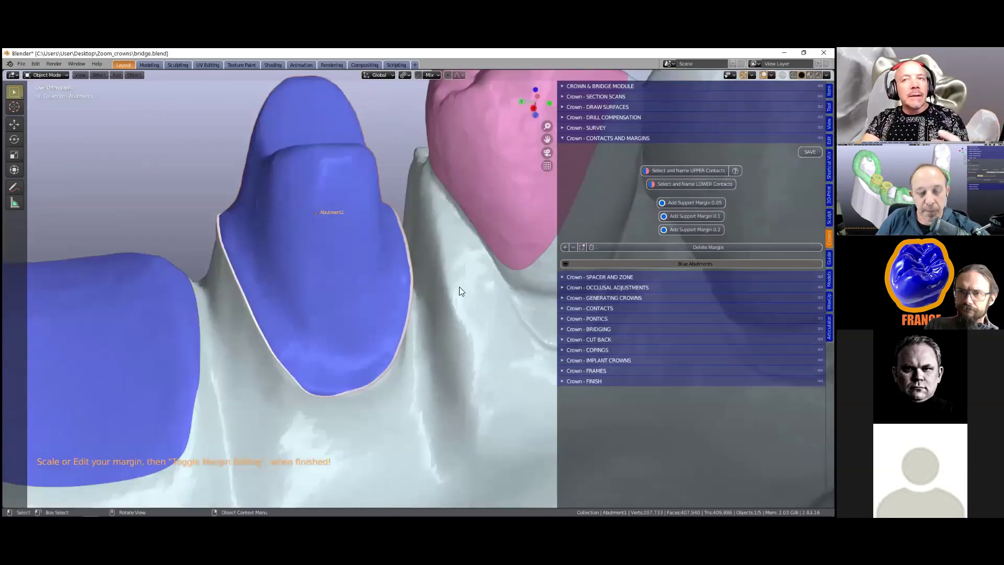
click(582, 246)
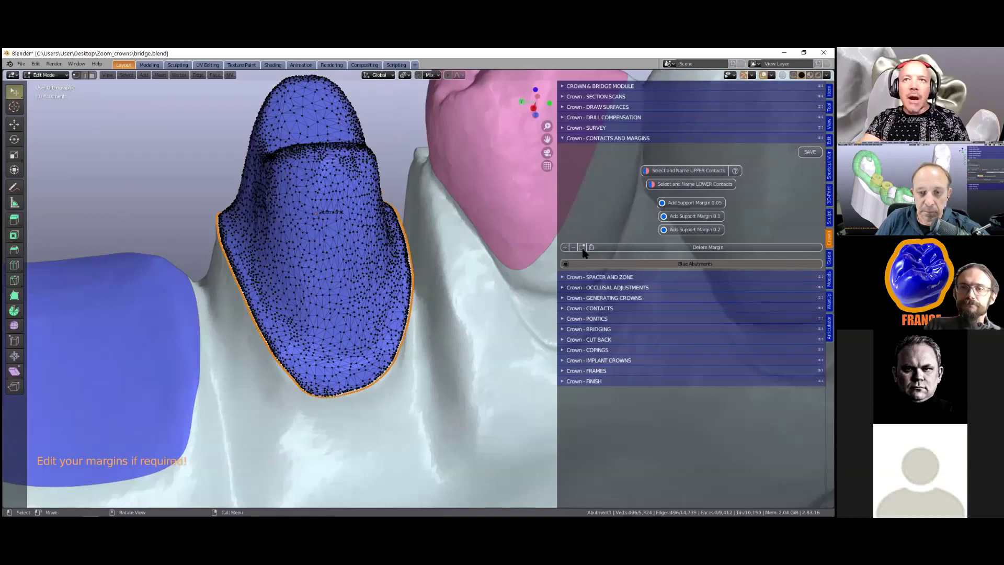
key(Tab)
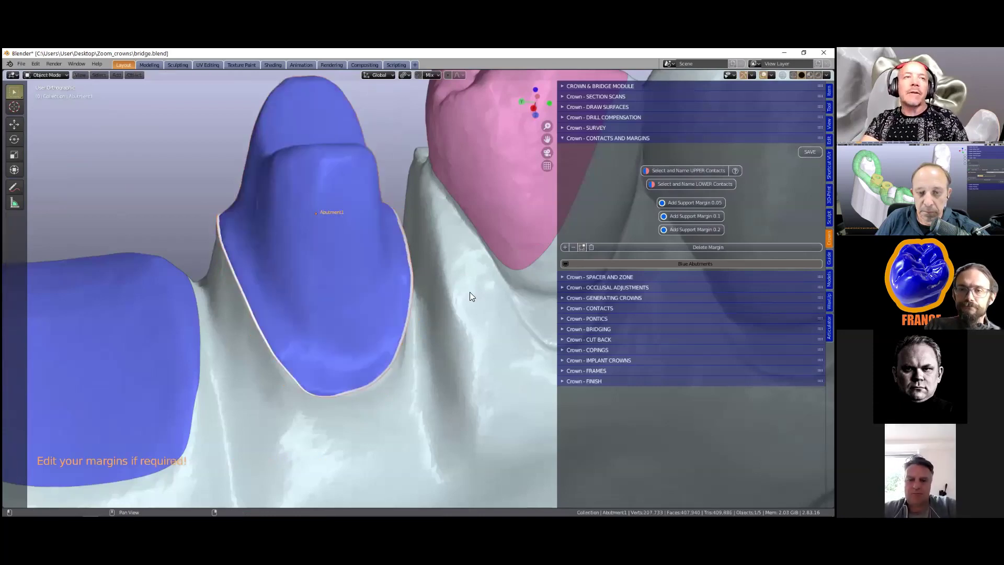
Open the Spacer and Zone section and add a spacer to the end abutment on the far side of the pontic.
scroll(470, 291, down, 4)
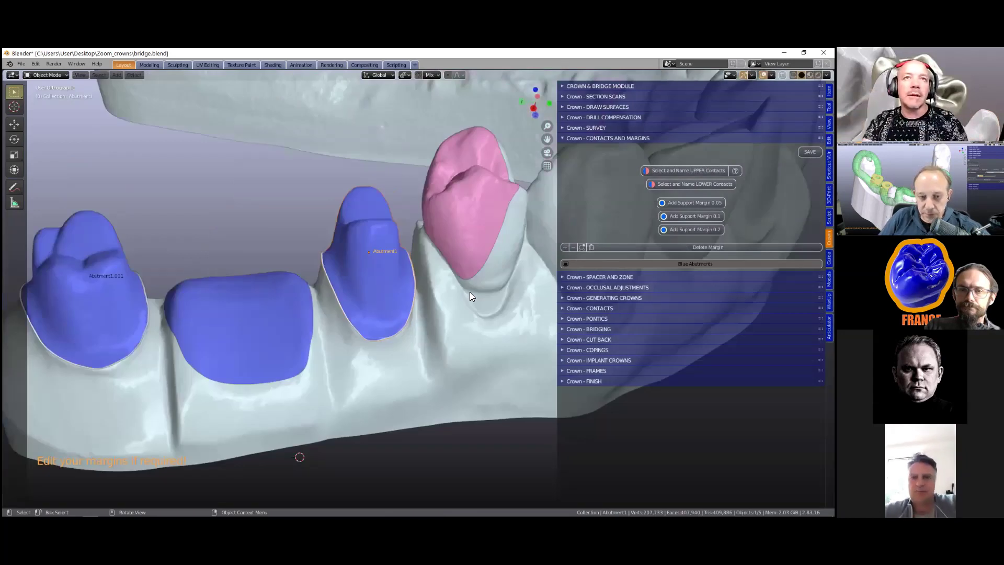
ctrl+click(604, 277)
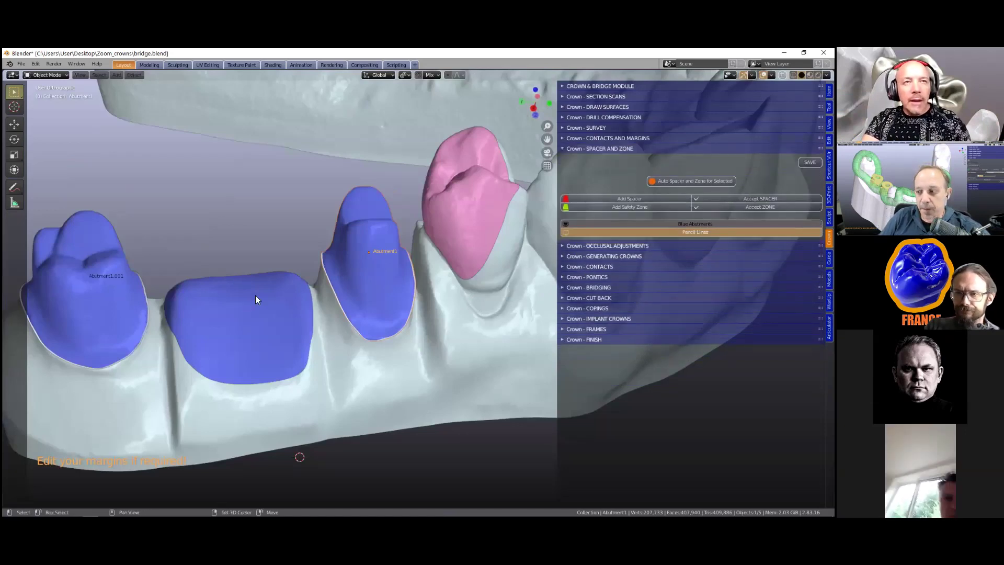
shift+middle_drag(256, 295, 333, 287)
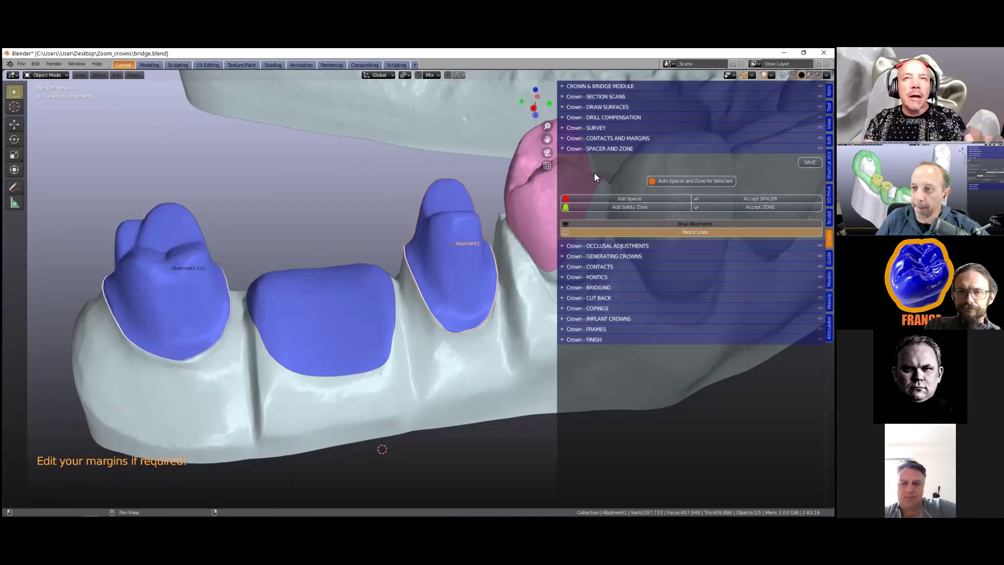
click(191, 285)
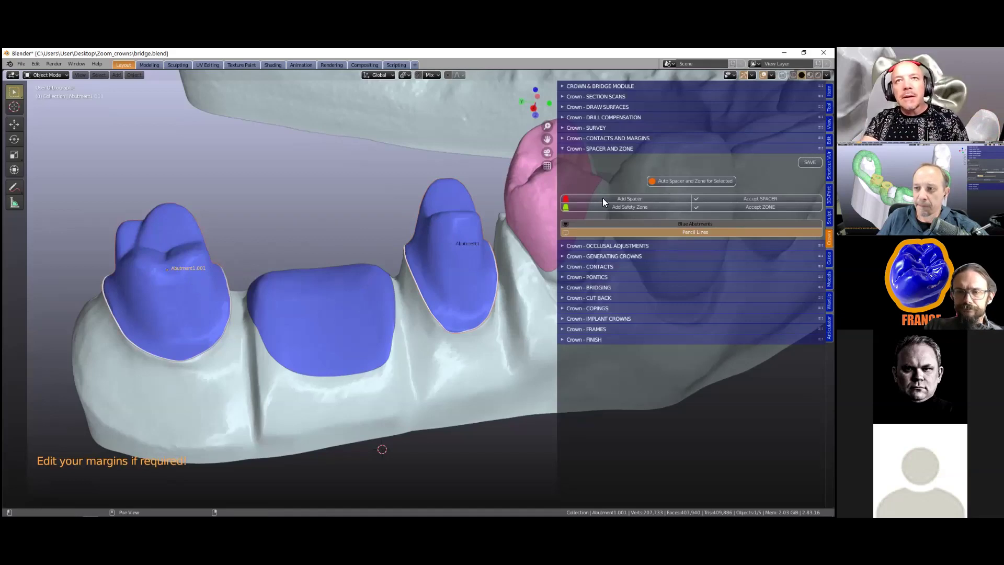
click(622, 199)
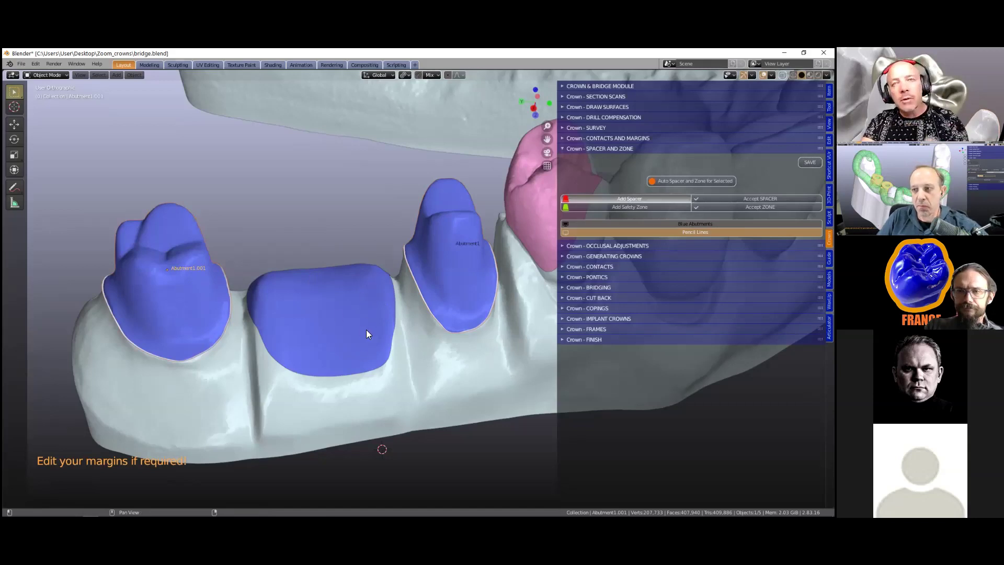
click(342, 307)
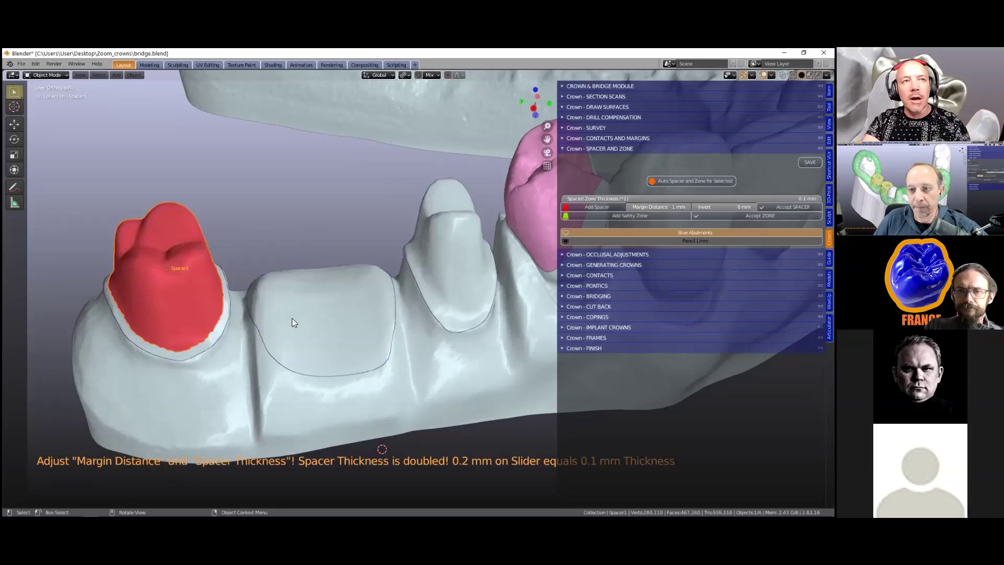
key(KP_Decimal)
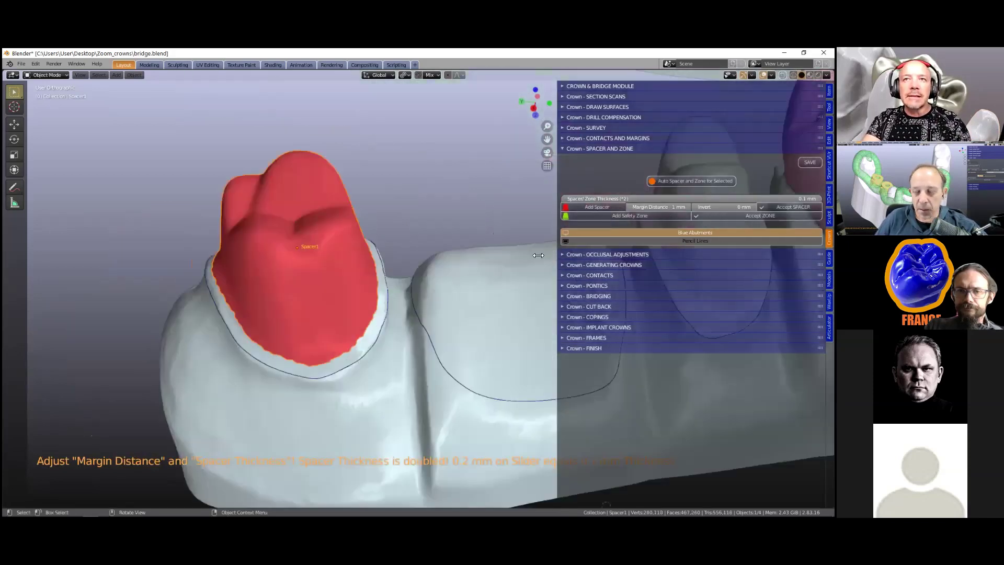
Widen the sidebar and try reducing the spacer's margin distance to 0 mm.
drag(539, 255, 523, 257)
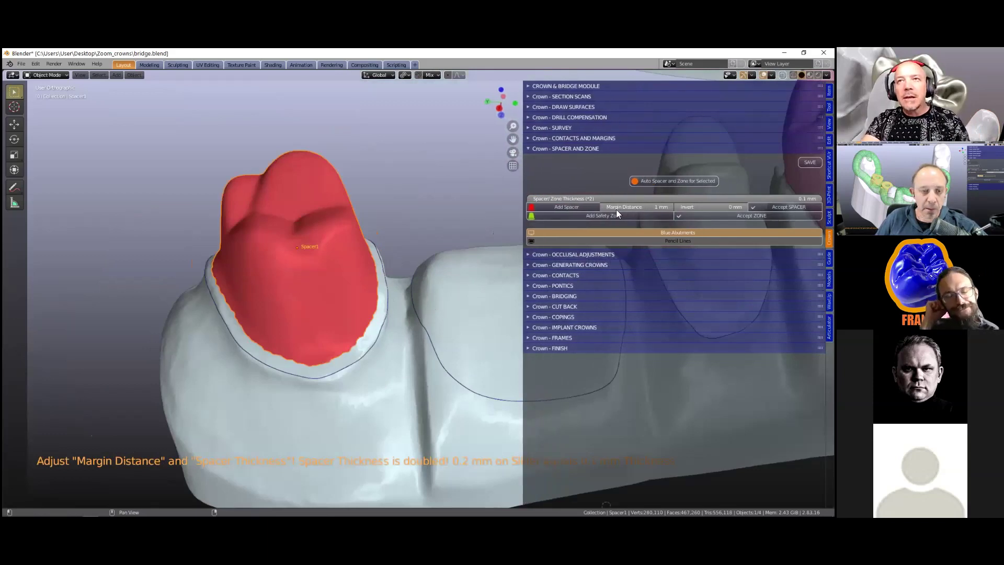
mouse_move(649, 205)
mouse_down()
mouse_move(719, 205)
mouse_move(664, 205)
mouse_up()
click(648, 206)
key(BackSpace)
key(BackSpace)
key(BackSpace)
key(BackSpace)
key(BackSpace)
key(BackSpace)
text(1)
key(Return)
drag(653, 207, 644, 208)
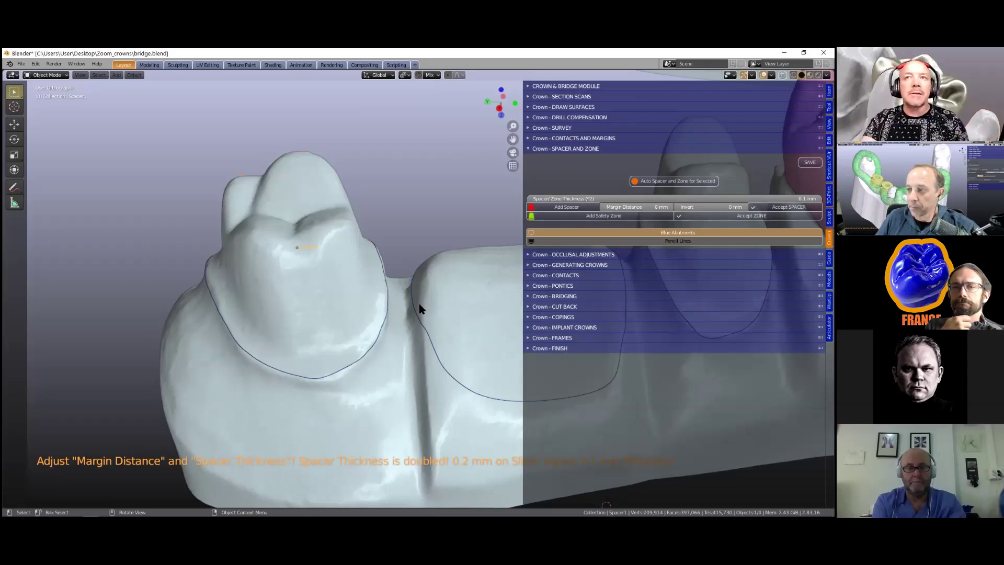
Set the margin distance of the end abutment's spacer to 1 mm.
drag(711, 207, 672, 214)
click(639, 207)
text(1)
key(Return)
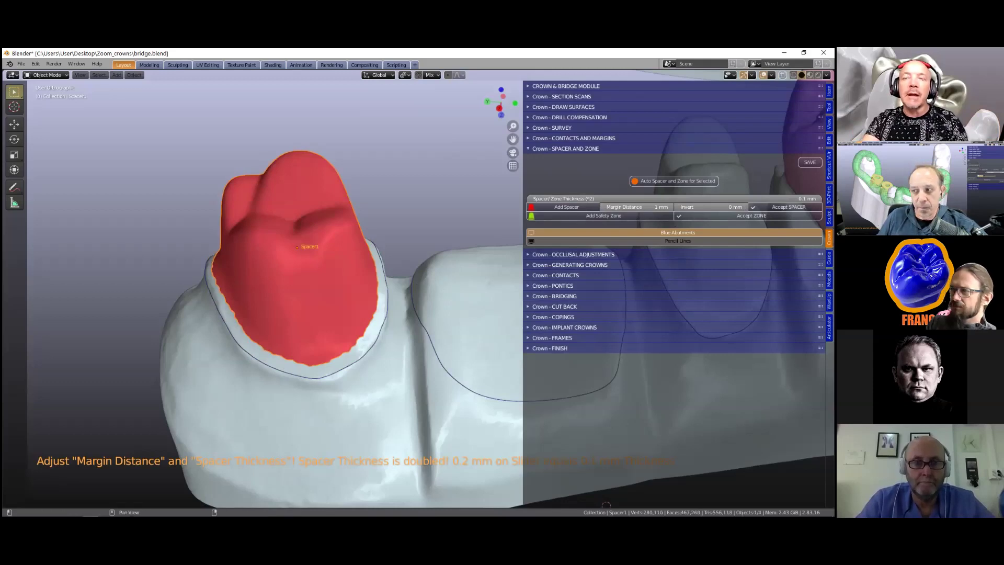
scroll(444, 274, up, 1)
scroll(444, 274, down, 1)
shift+middle_drag(439, 271, 426, 286)
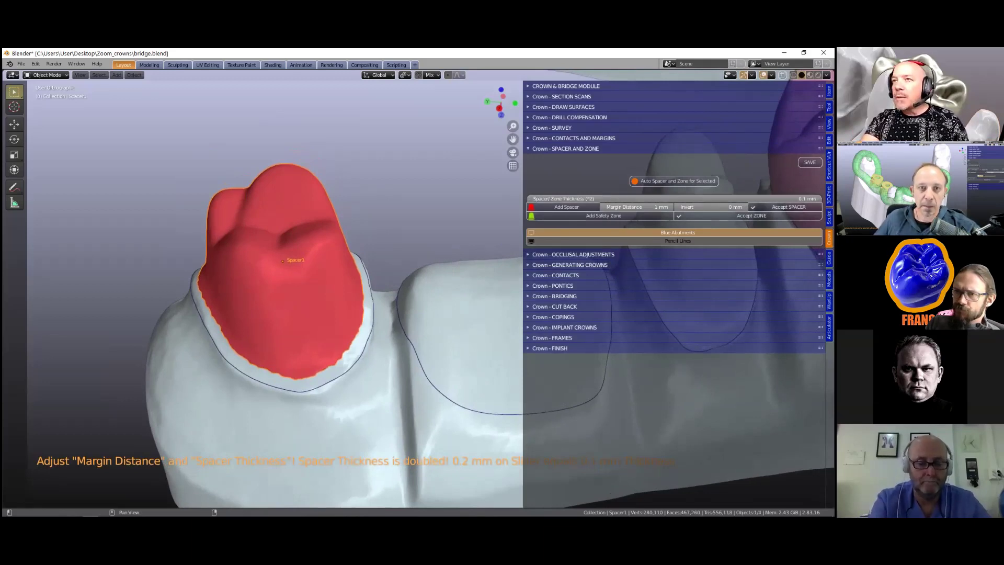
Try spacer thickness settings of 2 mm and 0.2 mm on the end abutment.
double_click(675, 198)
text(2)
key(Return)
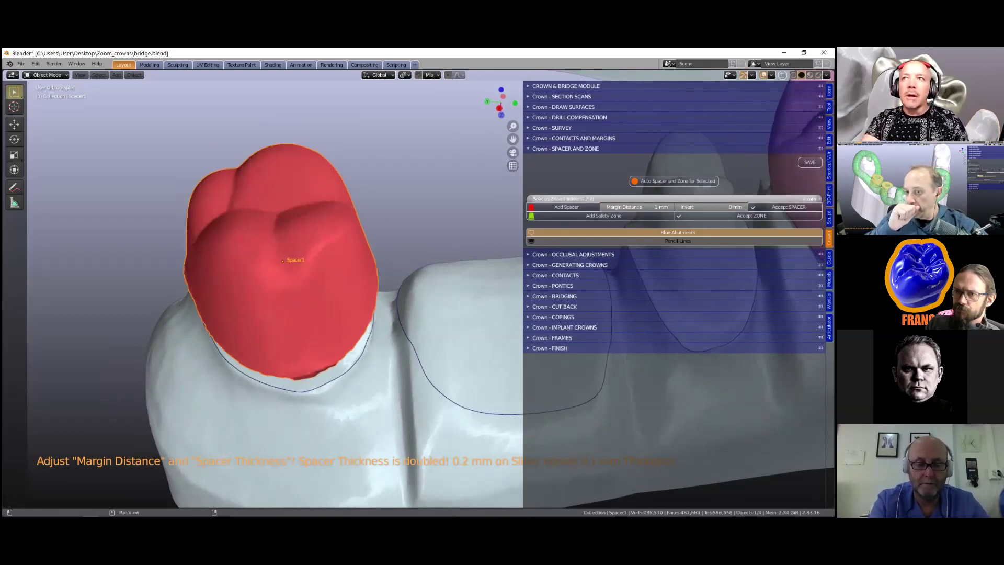
double_click(675, 198)
text(0.2)
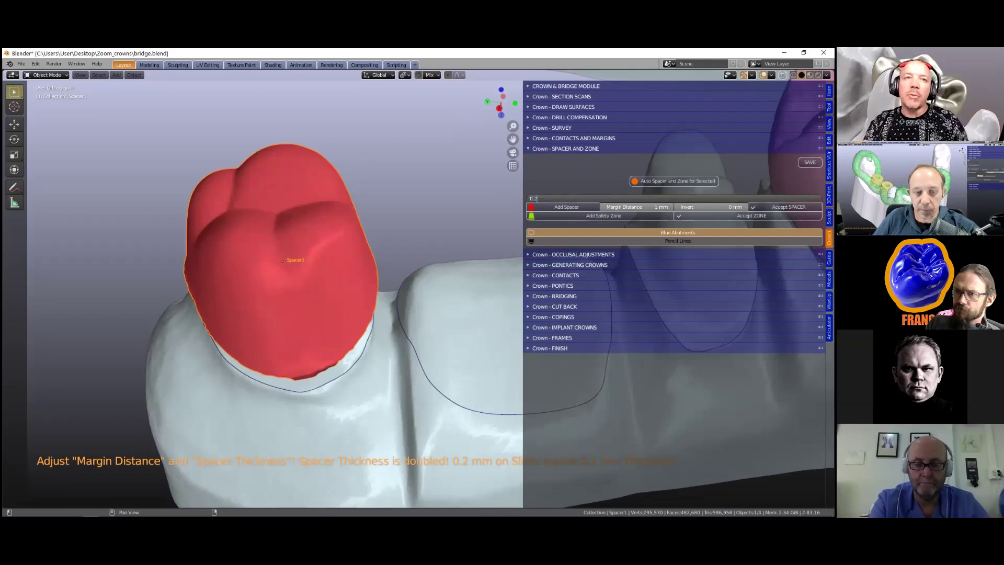
key(Return)
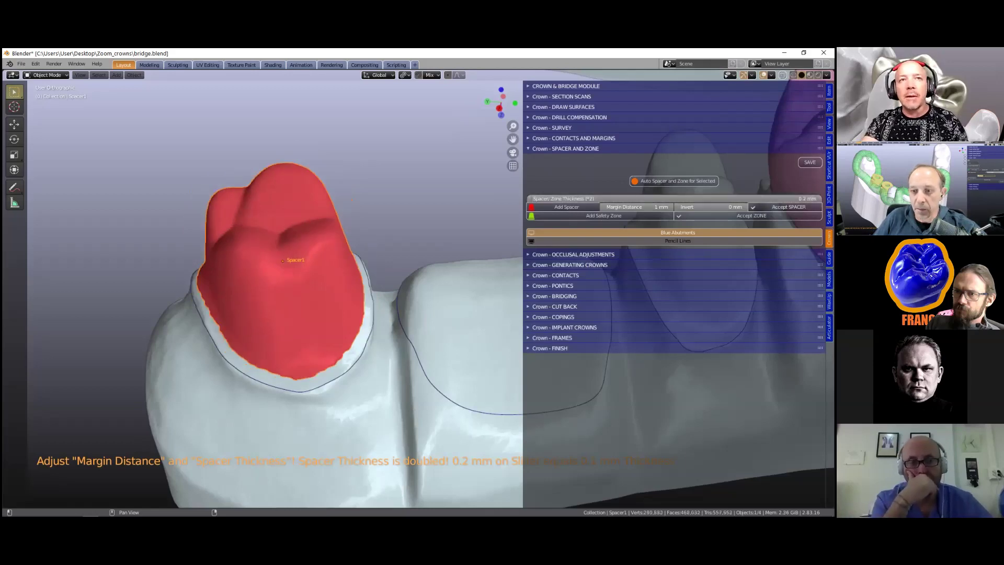
Set the spacer thickness to 0.1 mm and accept the spacer.
double_click(674, 198)
text(0.1)
key(Return)
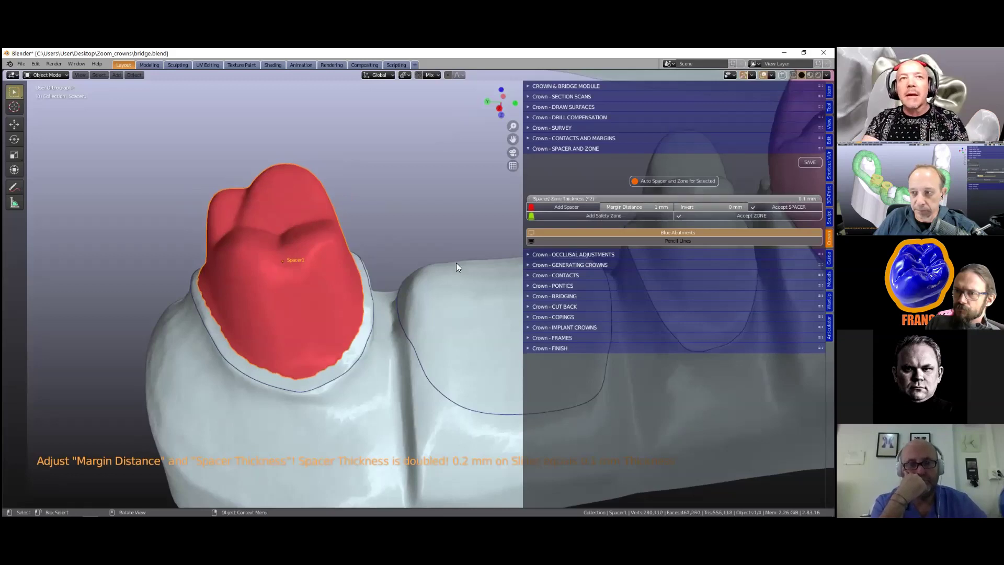
scroll(444, 269, down, 2)
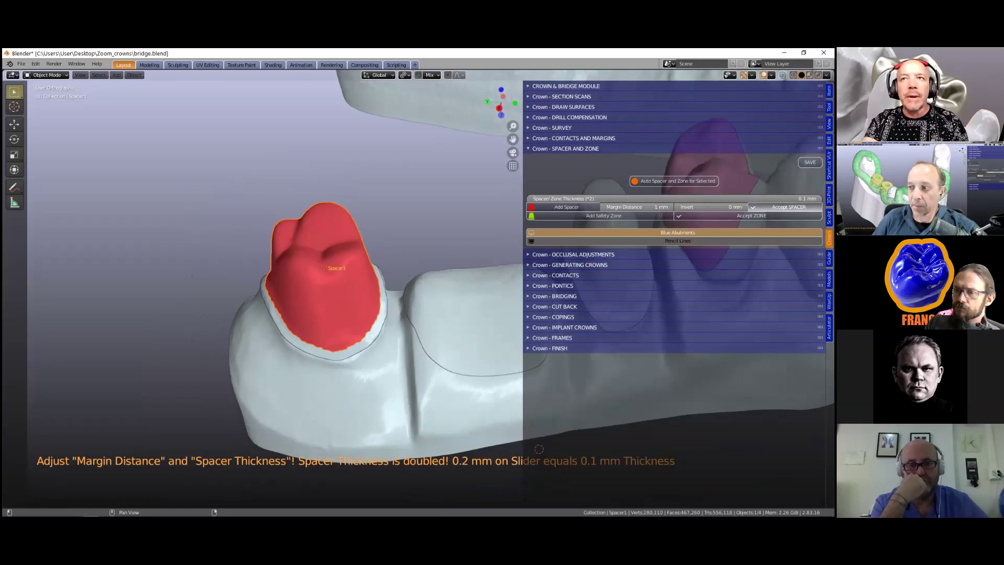
click(788, 207)
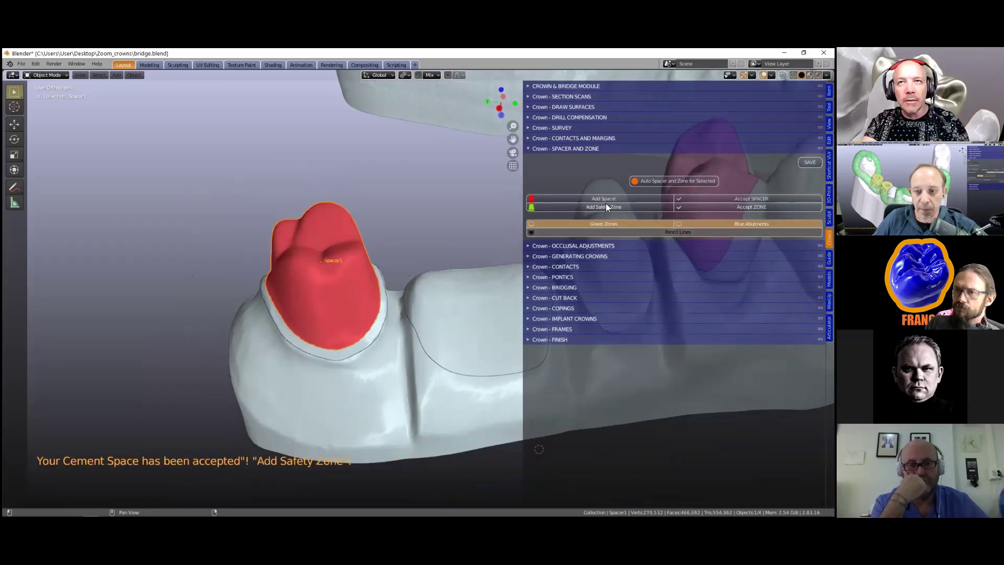
Add and accept a safety zone with a 1 mm setting on the end abutment, and give the second abutment its spacer and zone.
click(578, 206)
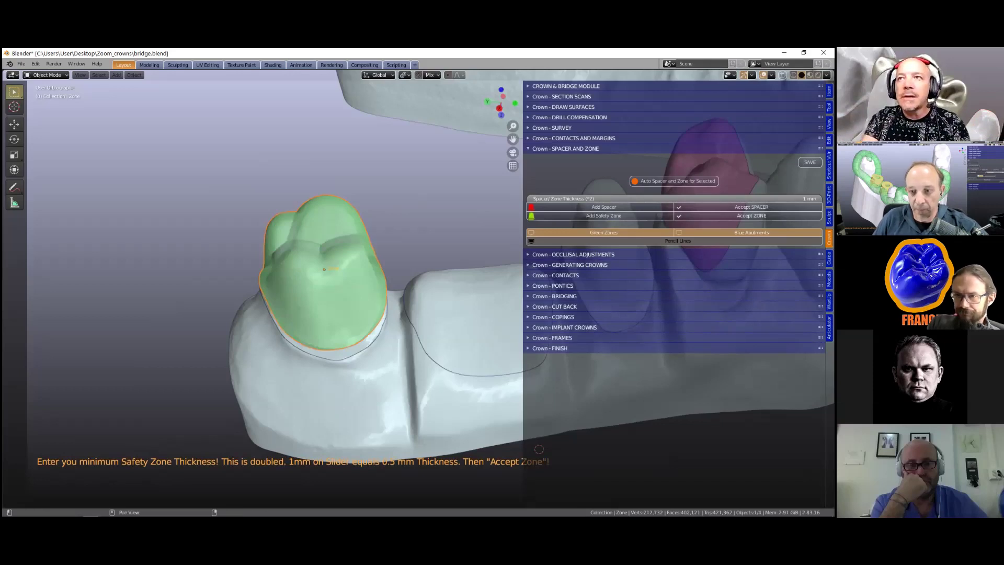
click(751, 215)
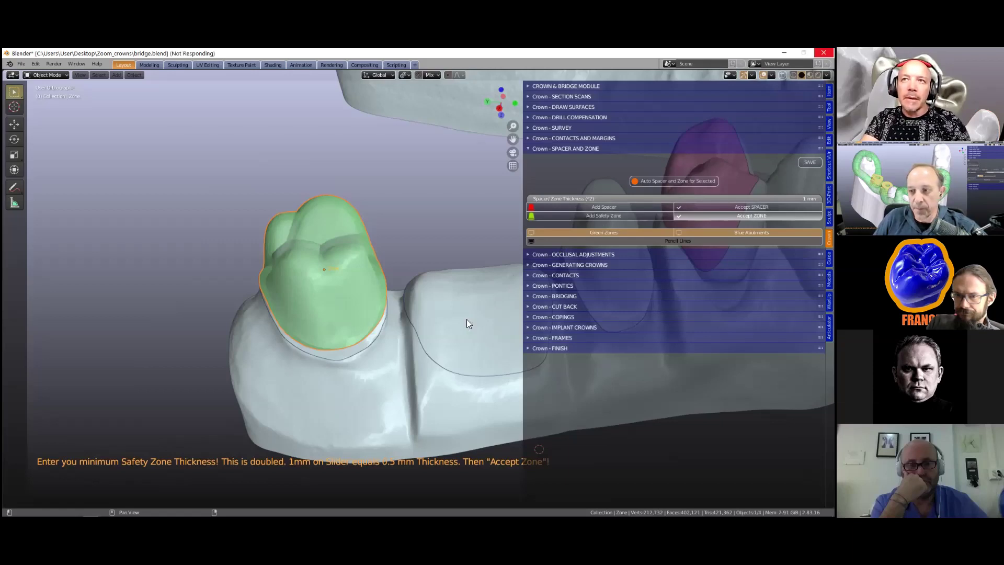
shift+middle_drag(453, 297, 300, 314)
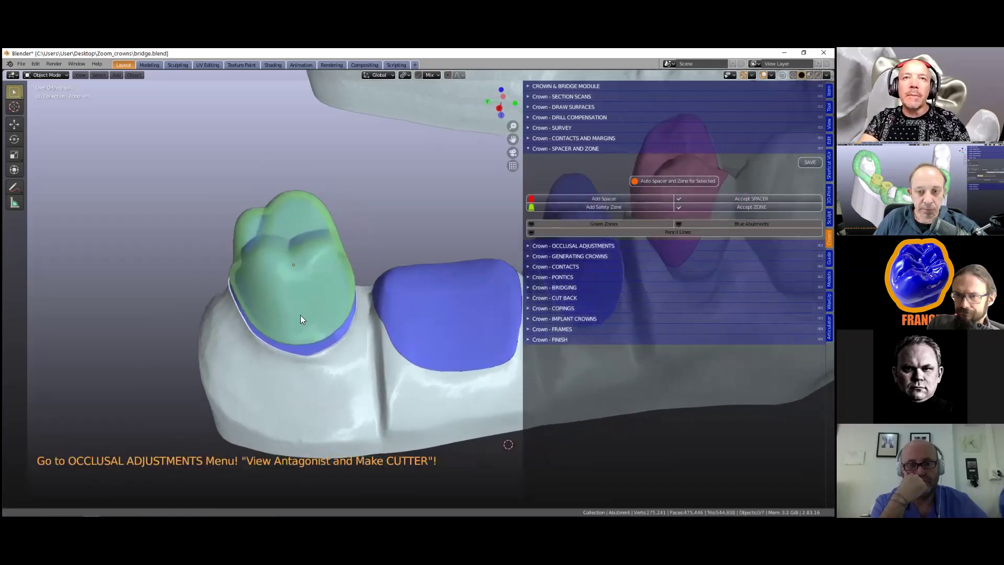
click(424, 253)
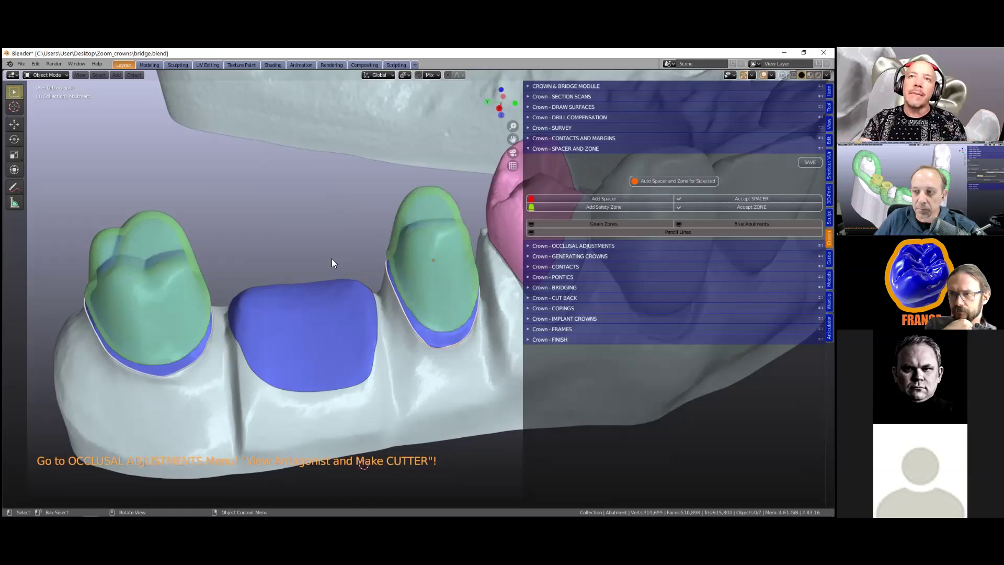
Open the Occlusal Adjustments section and bring the antagonist into view.
click(529, 244)
ctrl+click(569, 243)
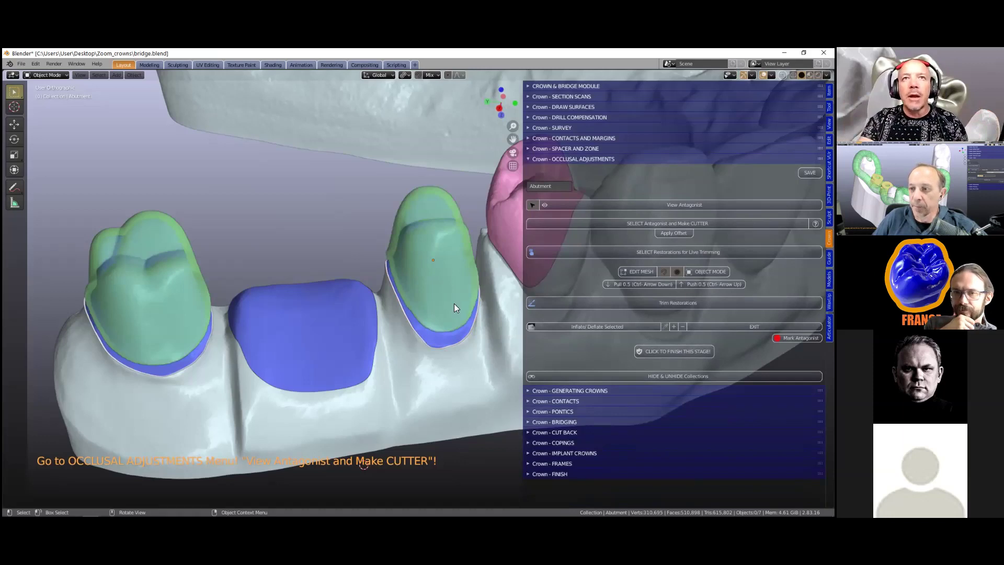
scroll(454, 304, down, 3)
middle_drag(453, 294, 635, 207)
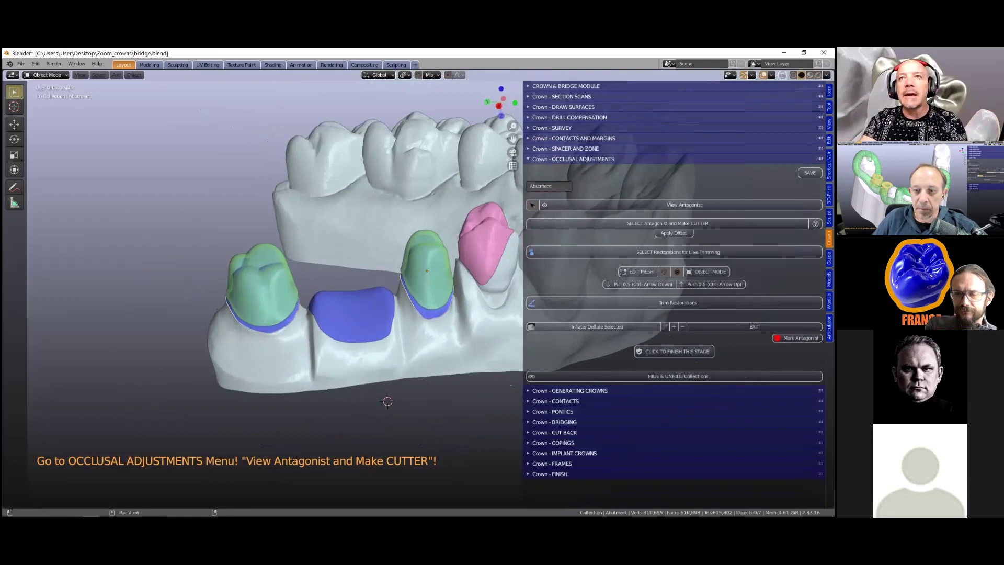
click(672, 204)
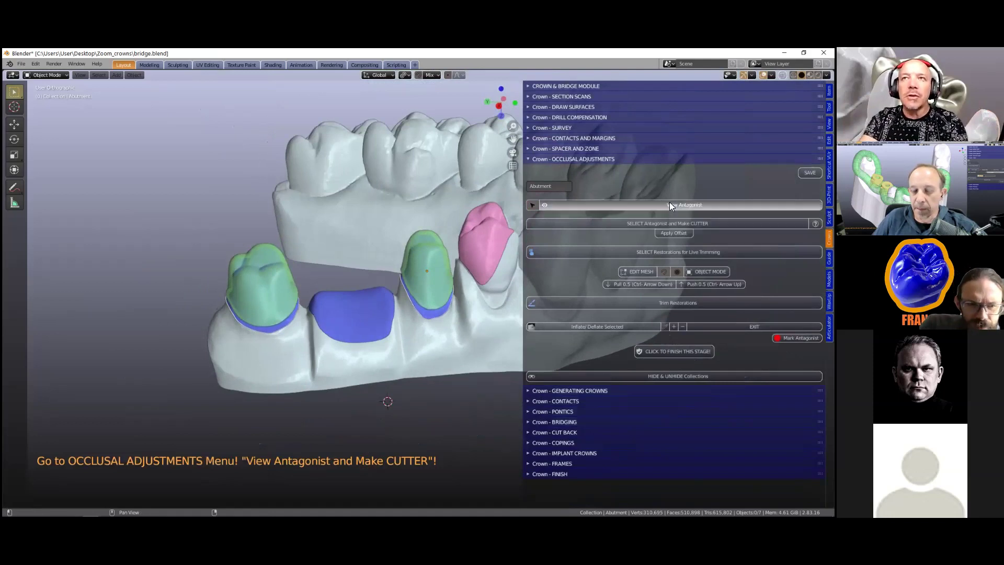
Select the antagonist jaw, make a cutter from it and apply the 0.1 mm offset.
mouse_move(434, 267)
middle_down()
mouse_move(421, 243)
mouse_move(418, 258)
middle_up()
shift+middle_drag(387, 209, 338, 287)
click(417, 200)
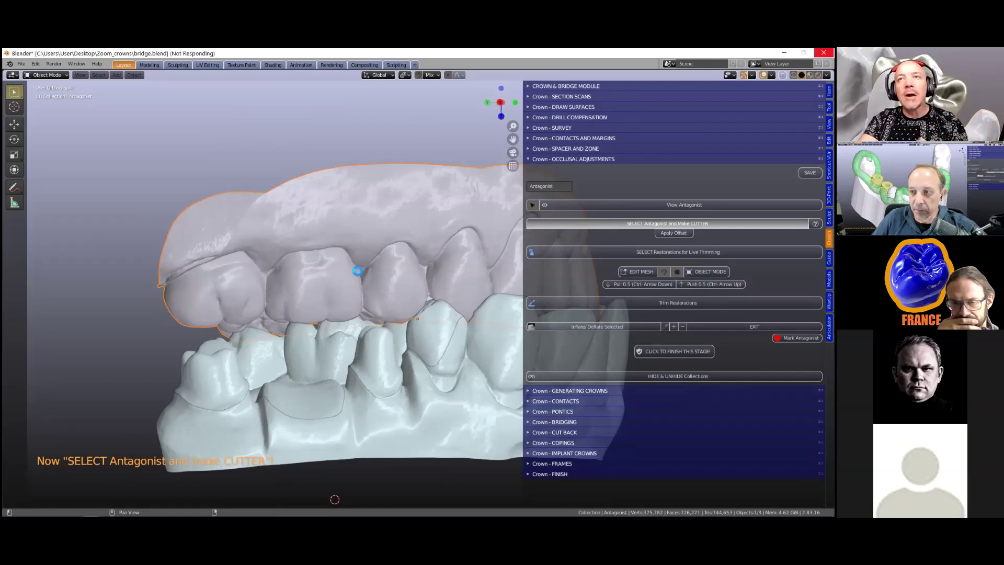
middle_drag(354, 272, 356, 308)
scroll(360, 291, up, 2)
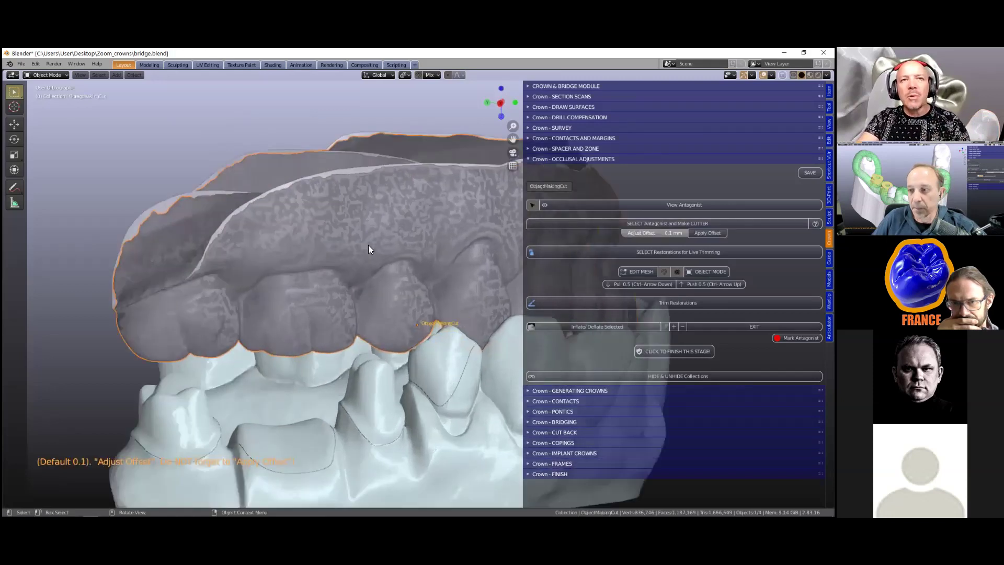
scroll(369, 247, up, 2)
scroll(368, 250, down, 2)
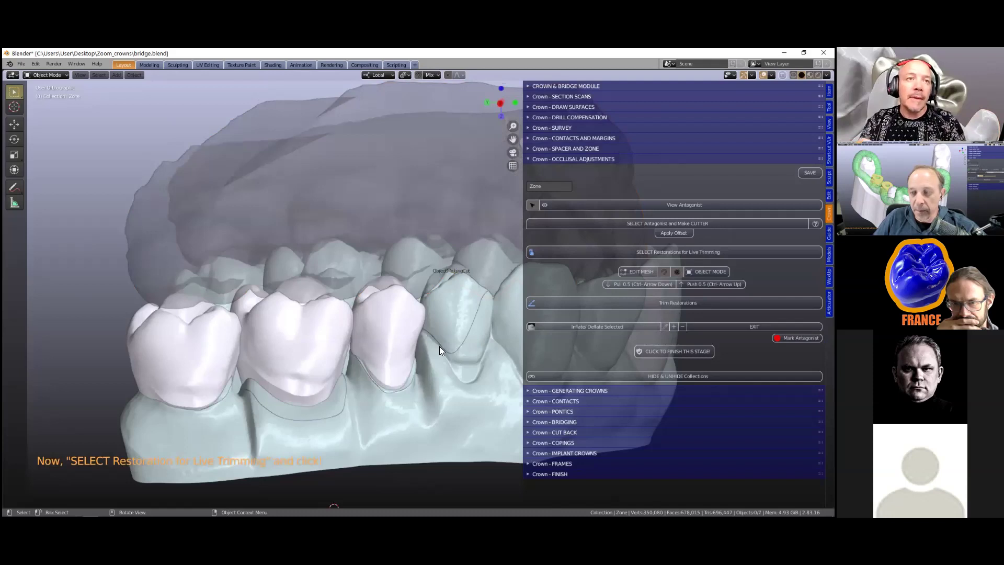
Select the three restorations over the abutments and pontic and start live trimming against the antagonist.
middle_drag(343, 332, 390, 145)
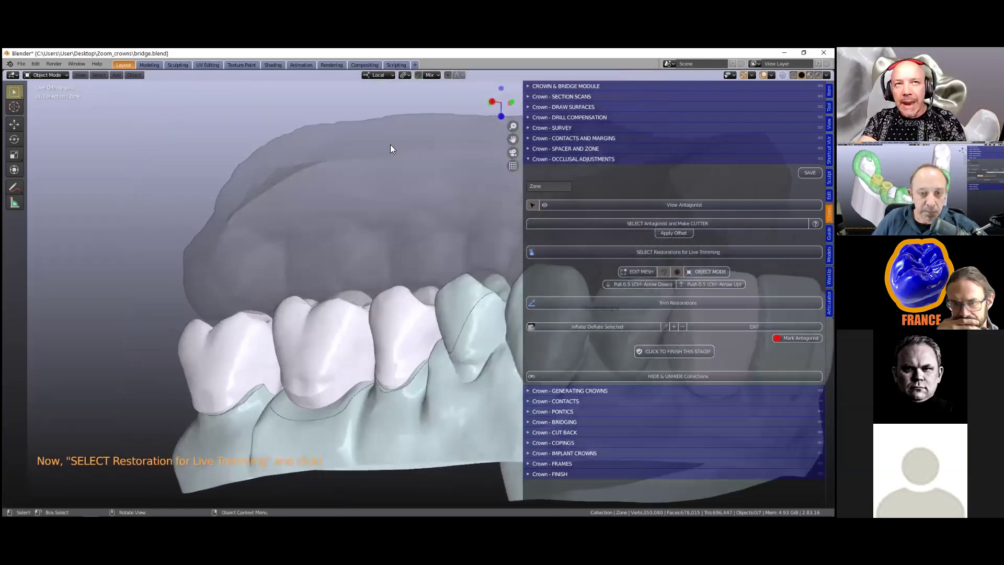
middle_drag(284, 240, 312, 273)
scroll(312, 269, up, 4)
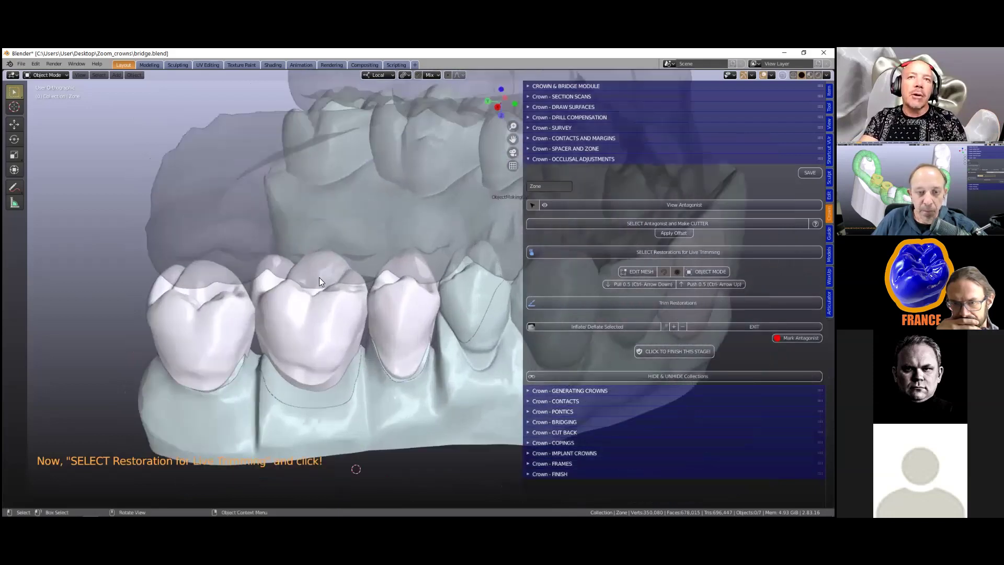
click(228, 322)
shift+click(309, 312)
shift+click(397, 328)
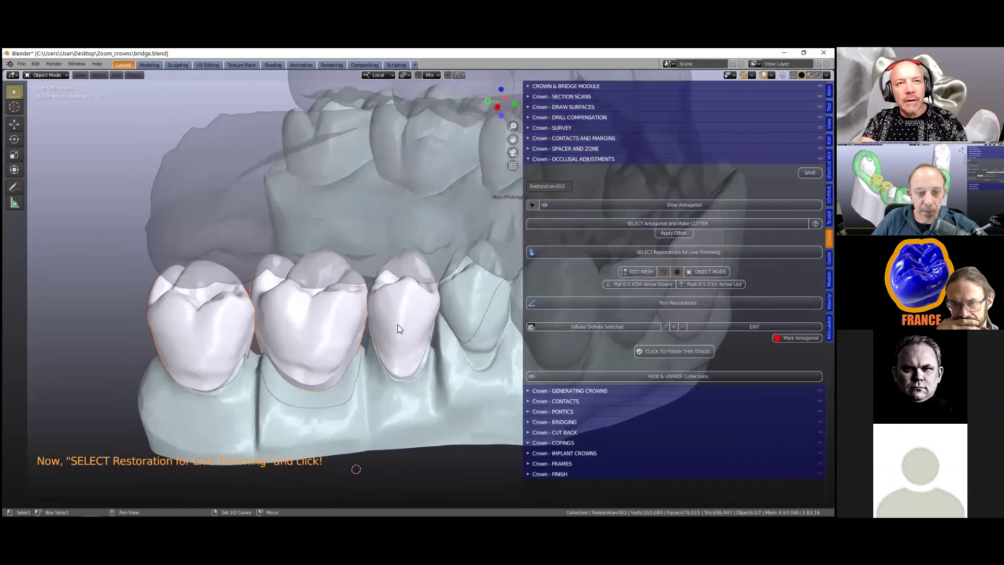
shift+click(405, 320)
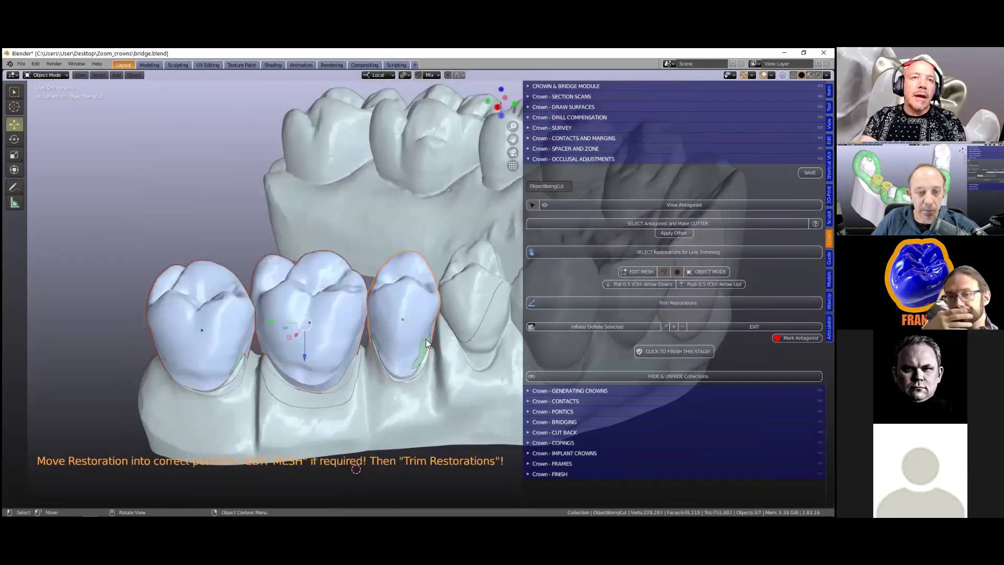
mouse_move(403, 306)
middle_down()
mouse_move(399, 354)
mouse_move(408, 305)
middle_up()
click(404, 322)
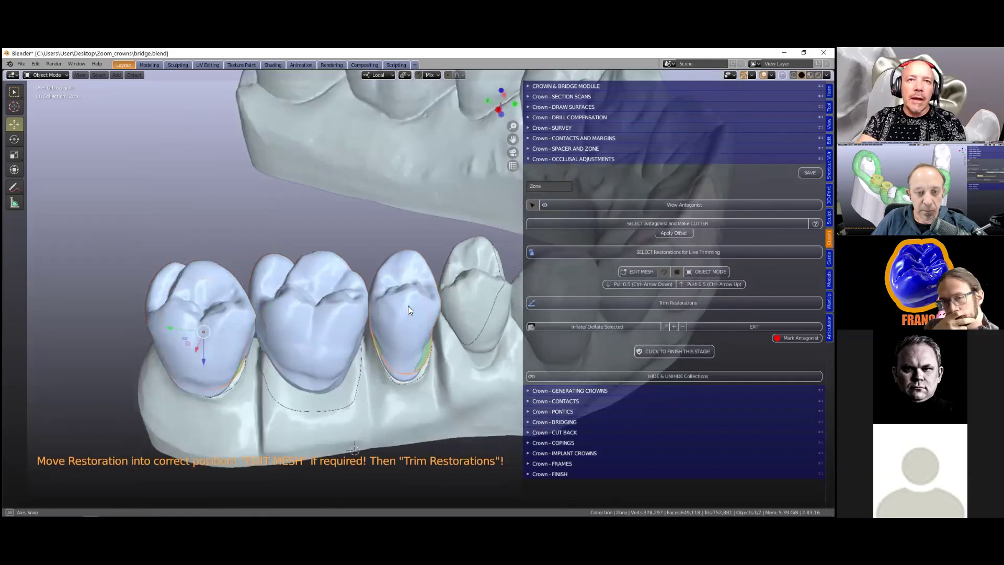
Reposition the premolar restoration over its abutment so that it sits correctly against the preparation and the neighbouring teeth.
click(408, 306)
mouse_move(403, 346)
mouse_down()
mouse_move(408, 298)
mouse_move(410, 340)
mouse_up()
drag(313, 345, 316, 348)
middle_drag(343, 378, 352, 358)
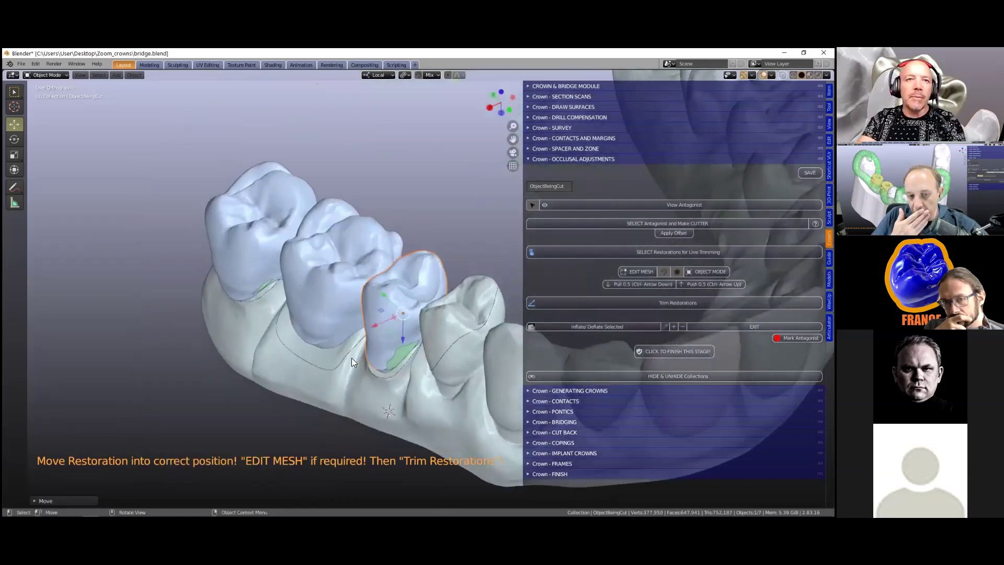
scroll(366, 355, up, 3)
drag(397, 349, 395, 353)
drag(438, 262, 418, 267)
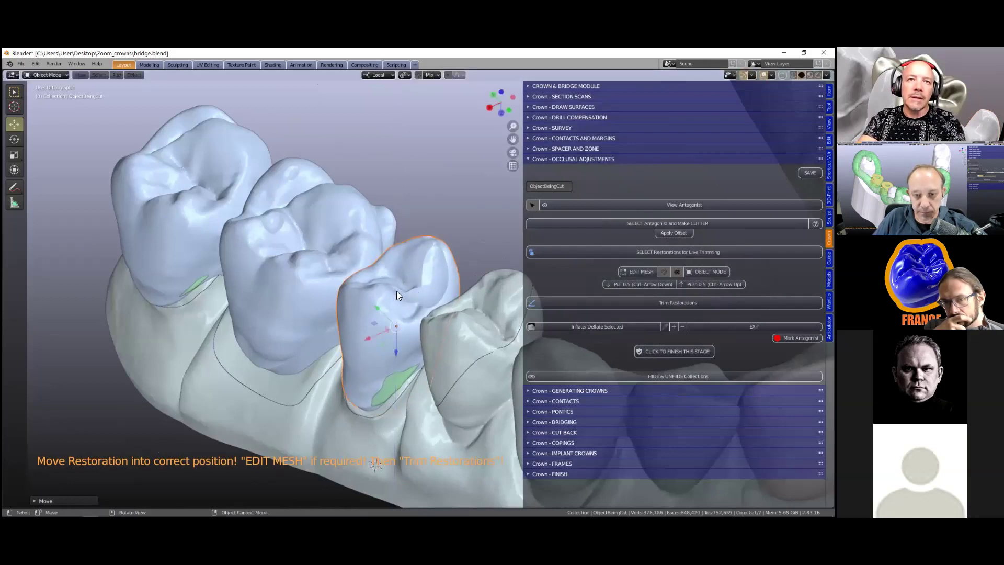
Select the pontic, and reposition the end molar restoration over its abutment.
middle_drag(282, 319, 288, 316)
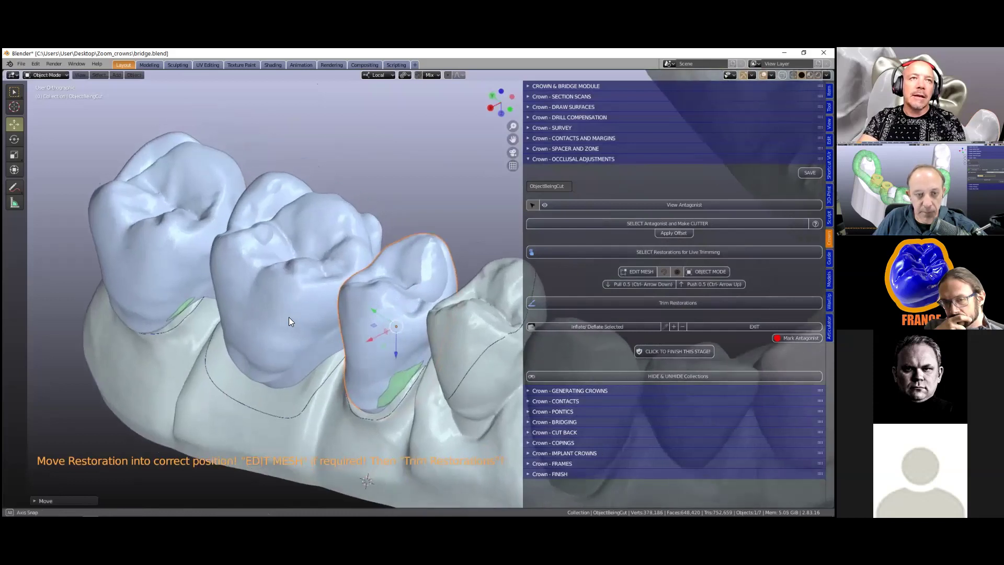
click(288, 317)
drag(294, 312, 248, 313)
click(157, 287)
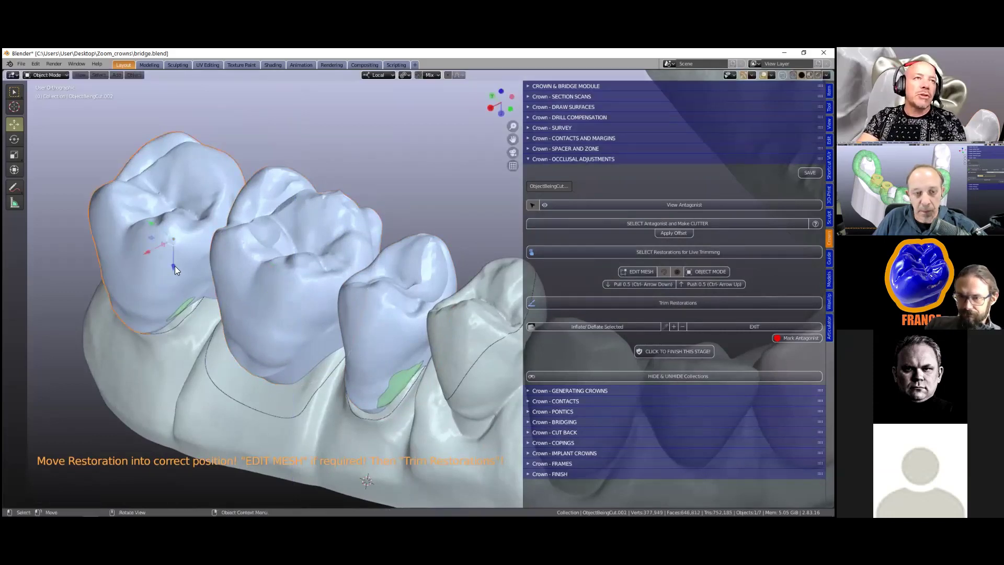
drag(175, 266, 202, 309)
middle_drag(216, 319, 250, 265)
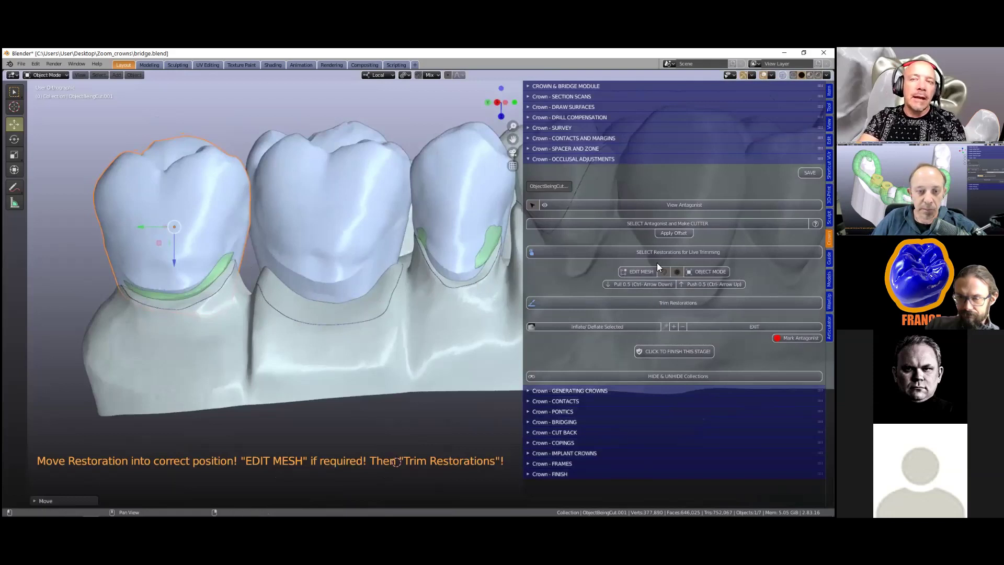
Trim the positioned restorations against the antagonist cutter.
mouse_move(509, 262)
middle_down()
mouse_move(463, 251)
mouse_move(459, 261)
mouse_move(490, 268)
middle_up()
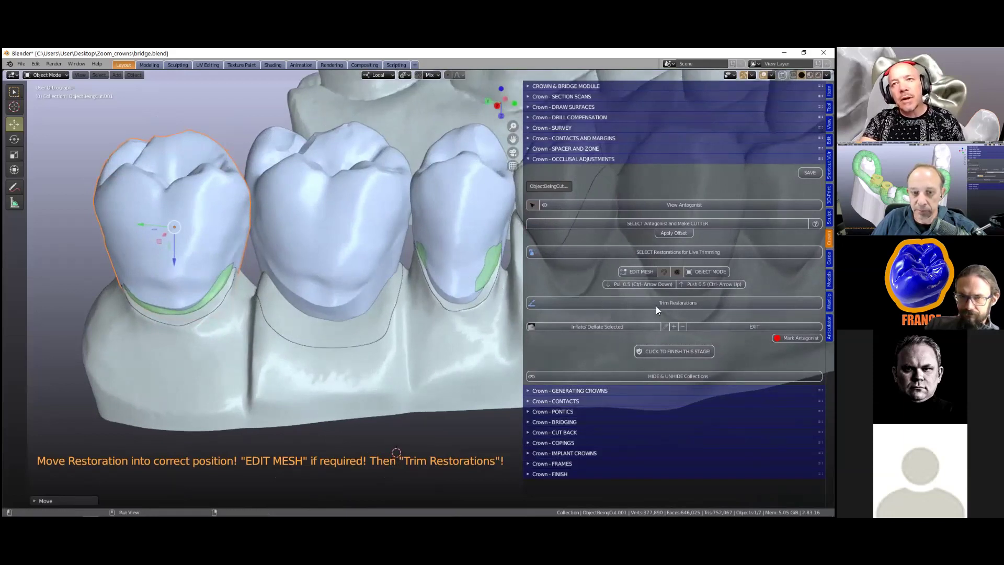
click(609, 305)
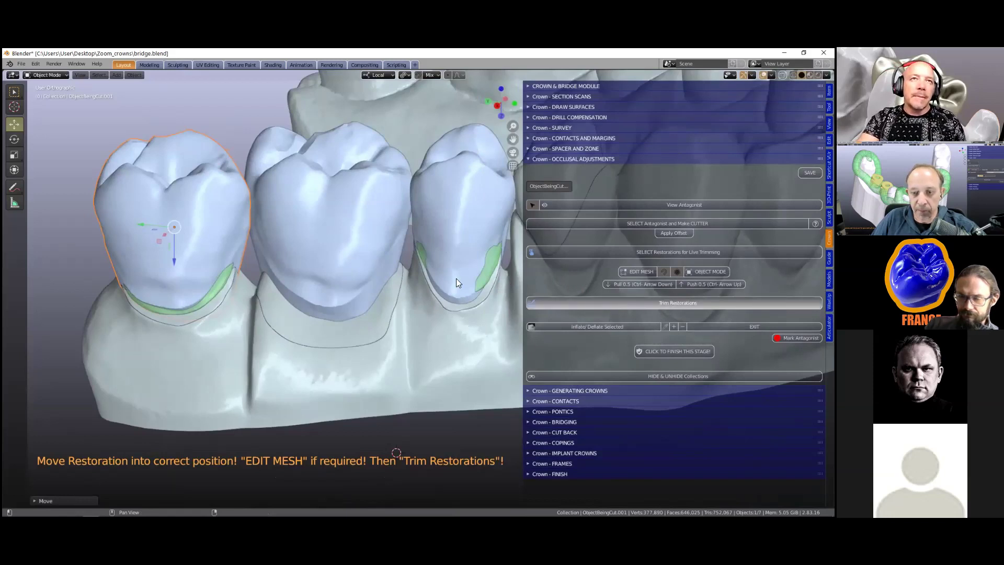
scroll(443, 294, down, 1)
middle_drag(443, 294, 433, 276)
Edit the premolar restoration's mesh and stretch its buccal cervical edge down over the margin with a proportional move.
click(452, 249)
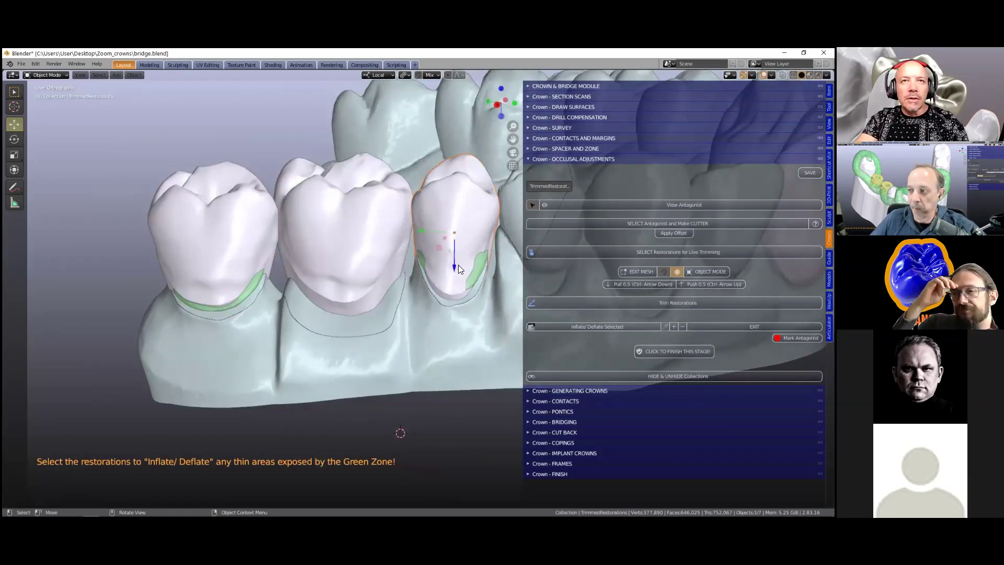
scroll(456, 267, up, 2)
scroll(447, 300, up, 1)
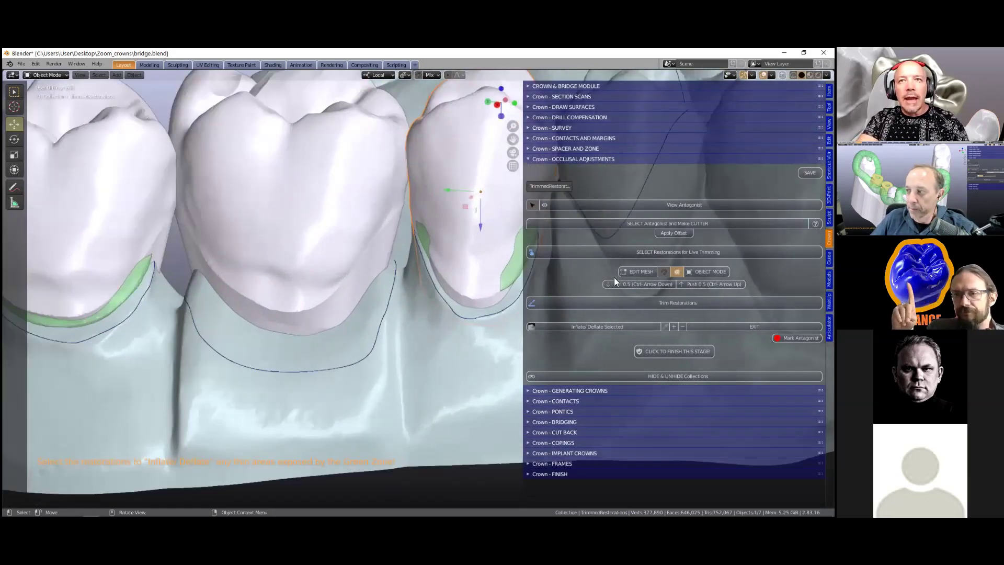
shift+middle_drag(487, 287, 429, 311)
scroll(429, 311, down, 2)
key(Tab)
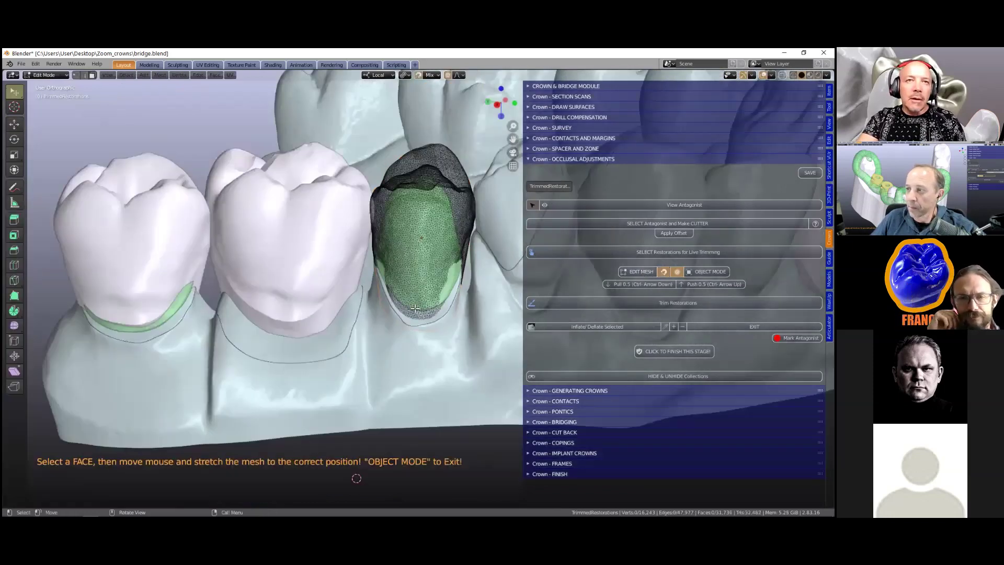
scroll(402, 307, down, 1)
scroll(402, 308, up, 2)
middle_drag(409, 310, 394, 325)
scroll(394, 327, up, 1)
drag(394, 327, 448, 321)
scroll(387, 345, down, 7)
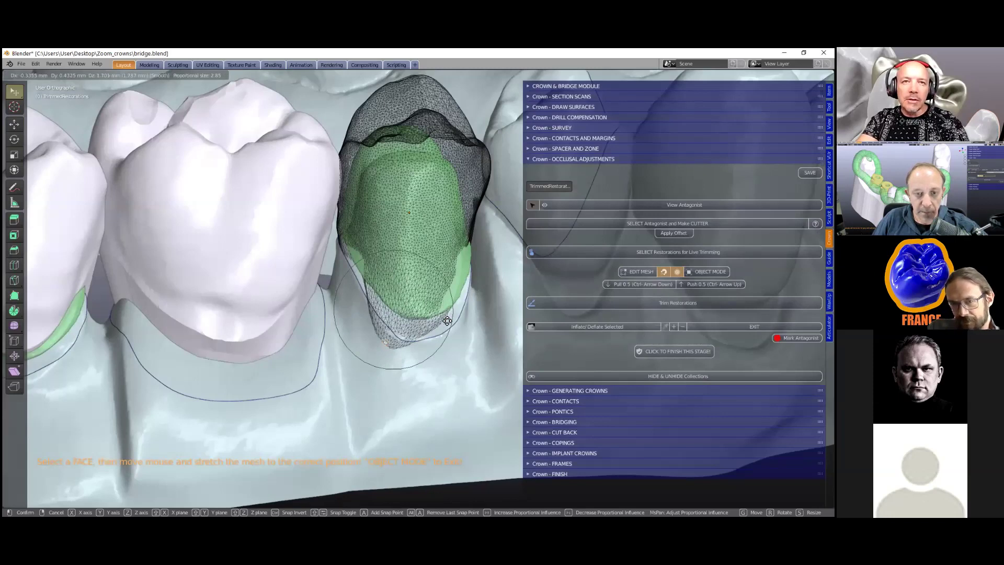
Stretch the adjoining part of the premolar's buccal cervical edge over the margin line with another proportional move.
middle_drag(447, 320, 449, 337)
drag(448, 341, 421, 343)
scroll(418, 347, down, 1)
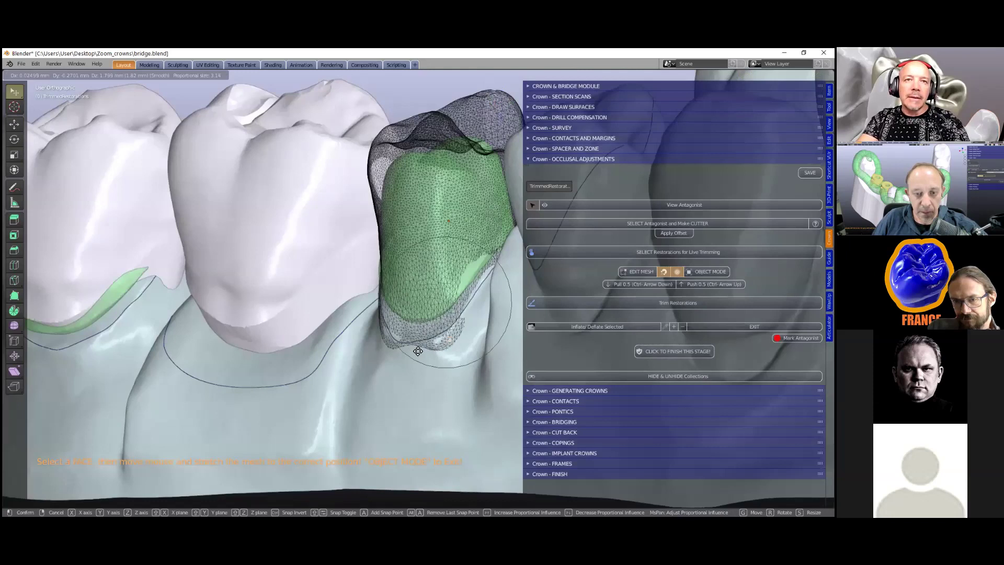
click(393, 335)
middle_drag(353, 293, 340, 292)
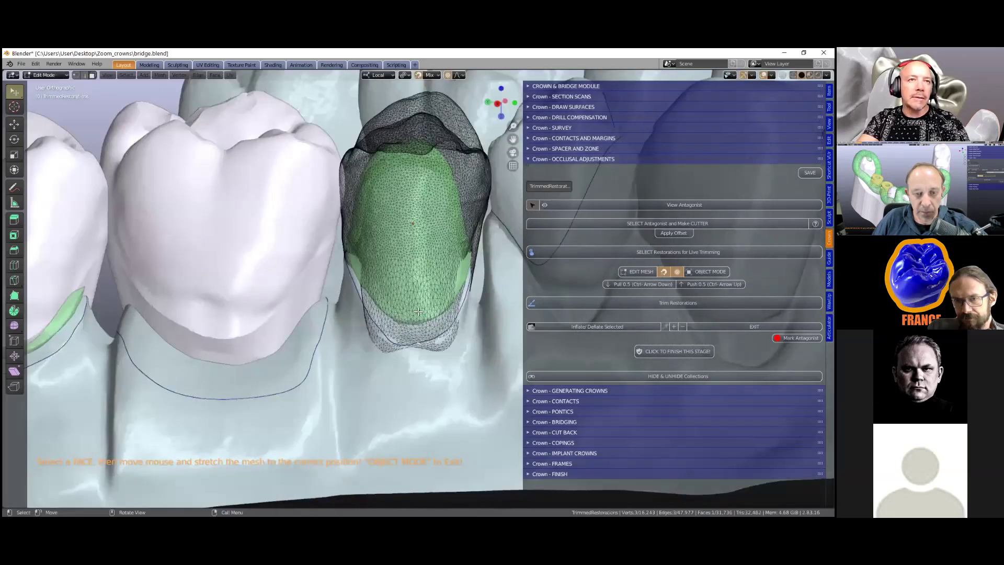
Stretch the premolar restoration's lingual cervical edge down over the exposed green zone and the margin line.
middle_drag(300, 315, 295, 303)
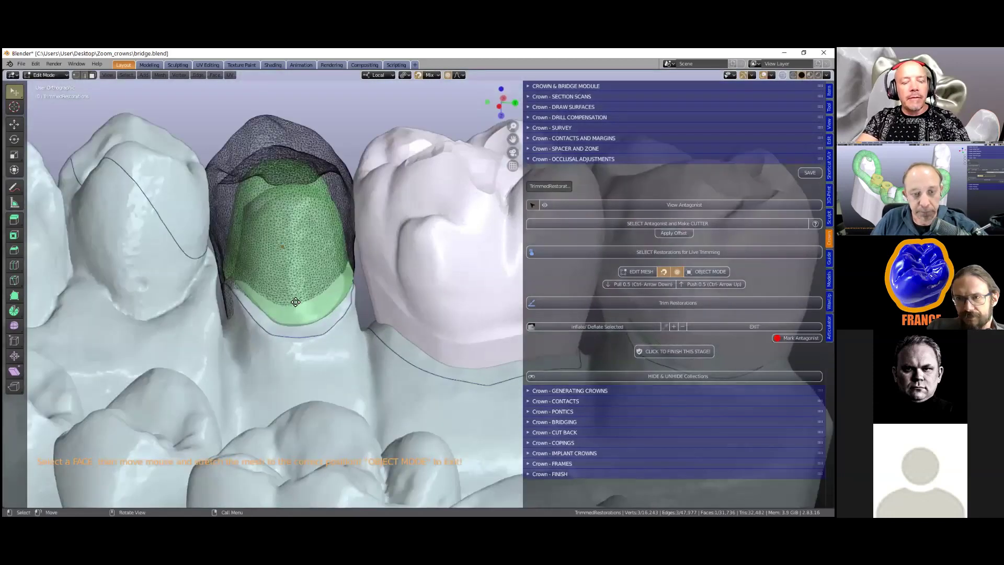
key(g)
key(g)
click(296, 301)
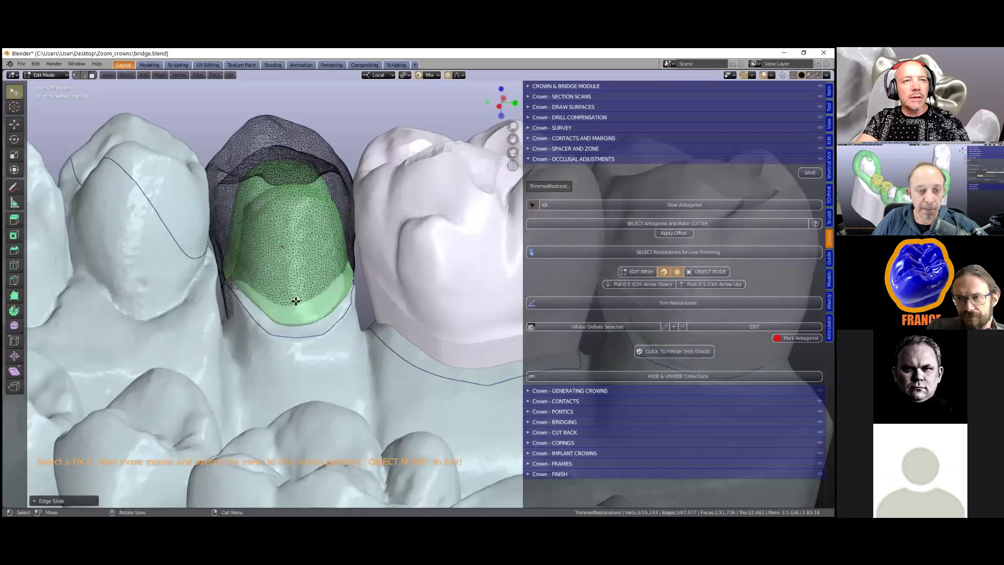
key(g)
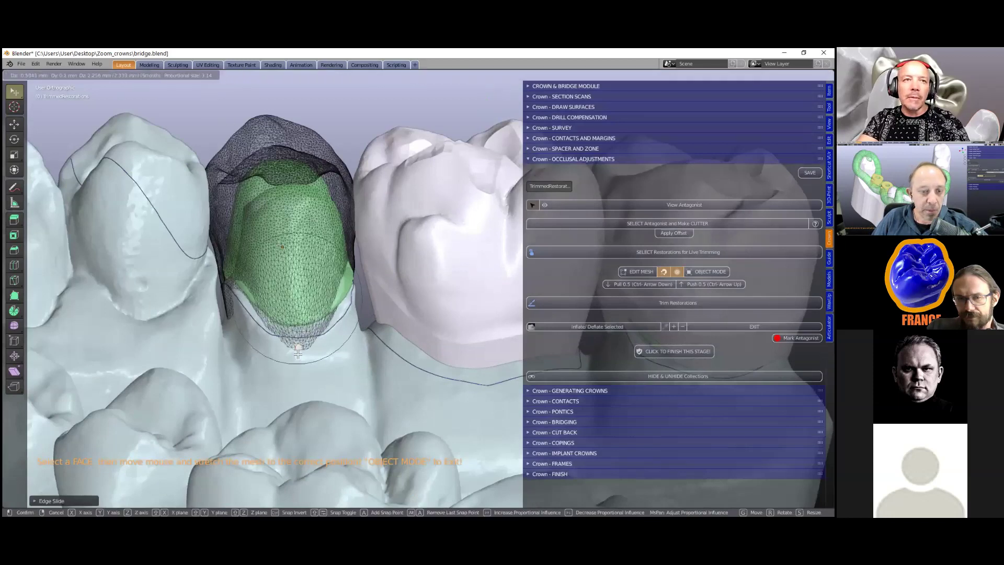
click(275, 330)
Pull the lingual corners of the premolar restoration's cervical edge down to cover the green zone beside the pontic.
mouse_move(258, 316)
middle_down()
mouse_move(241, 302)
mouse_move(242, 324)
middle_up()
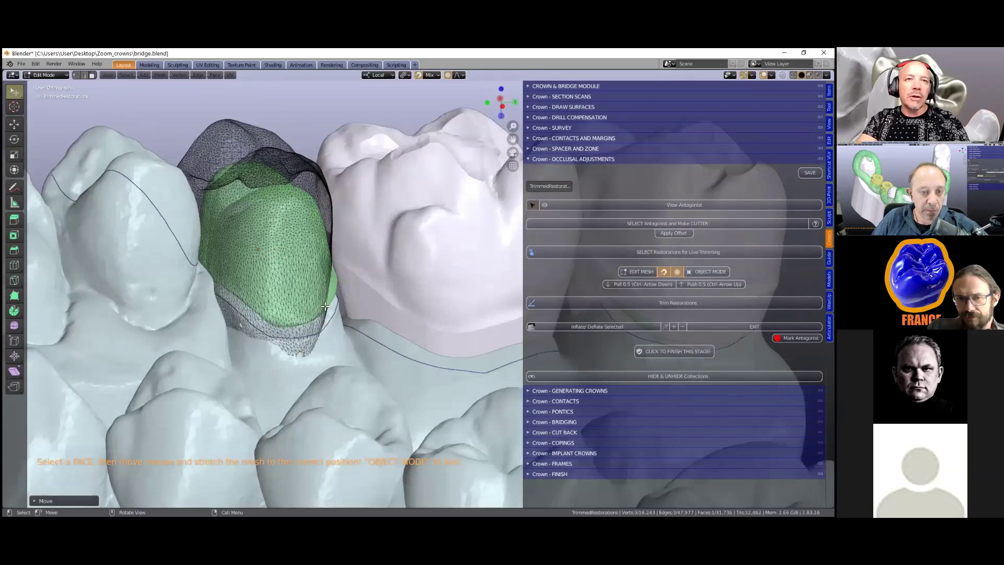
middle_drag(343, 335, 306, 344)
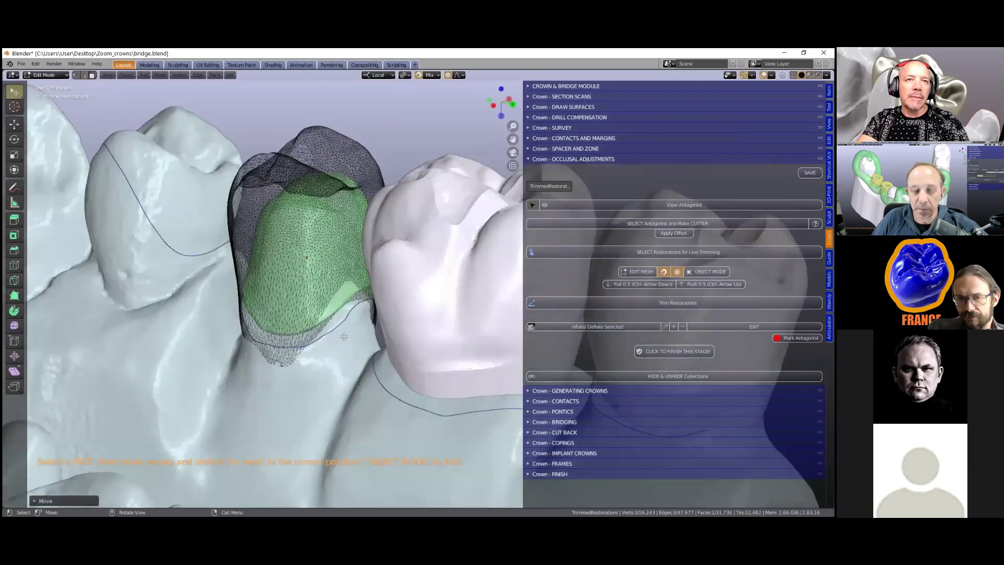
drag(361, 304, 361, 312)
drag(260, 341, 263, 345)
middle_drag(263, 346, 225, 299)
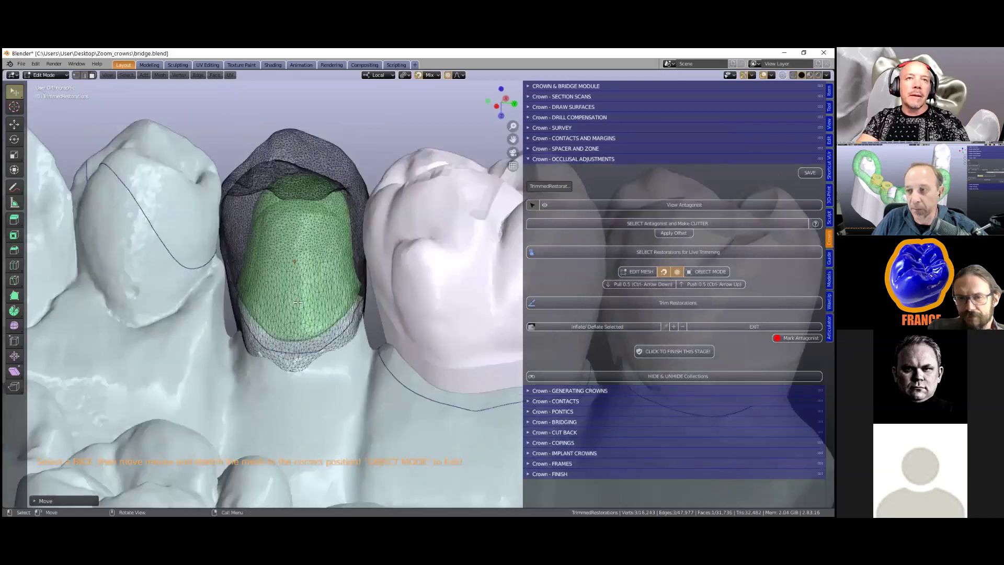
Stretch the premolar restoration's edge facing the neighbouring natural tooth over the exposed green zone and leave mesh editing.
middle_drag(225, 298, 362, 312)
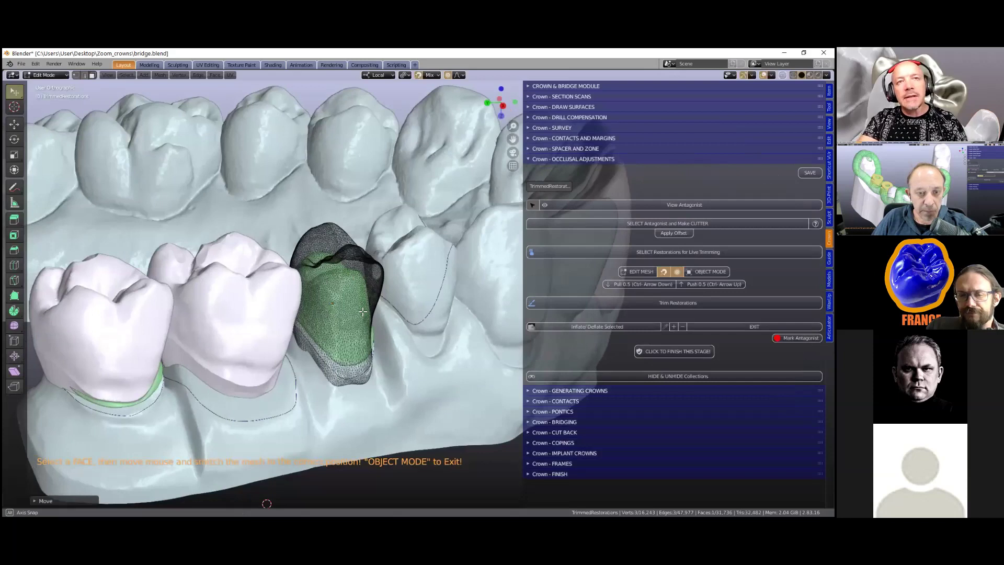
scroll(367, 303, up, 4)
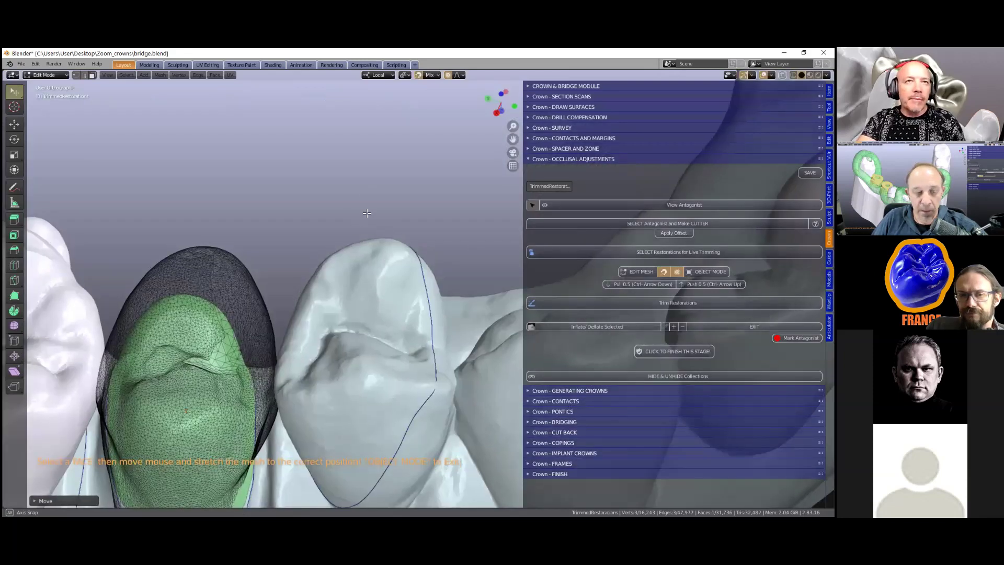
scroll(367, 232, down, 1)
middle_drag(366, 262, 359, 238)
middle_drag(379, 274, 356, 292)
scroll(353, 294, down, 3)
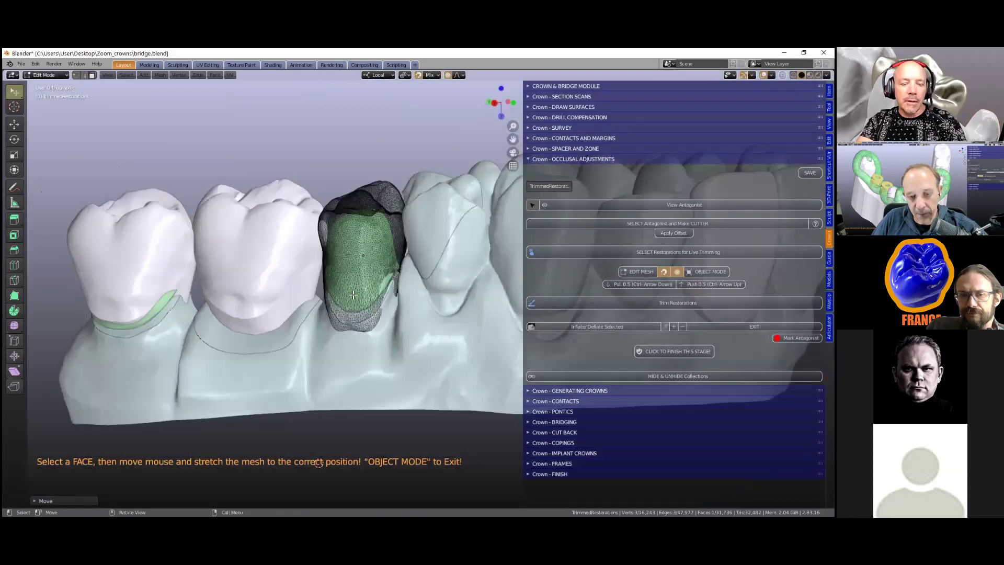
scroll(358, 298, up, 3)
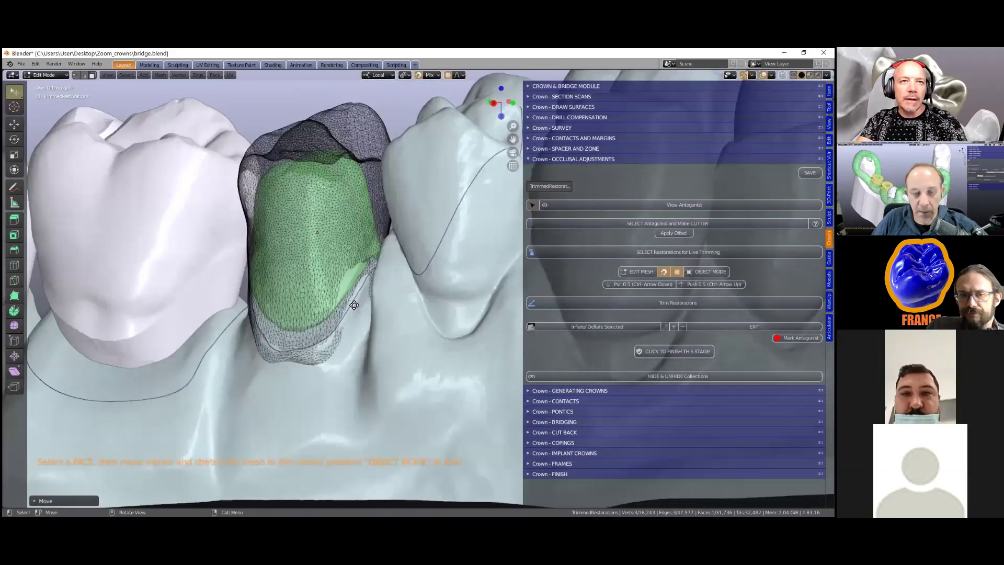
key(g)
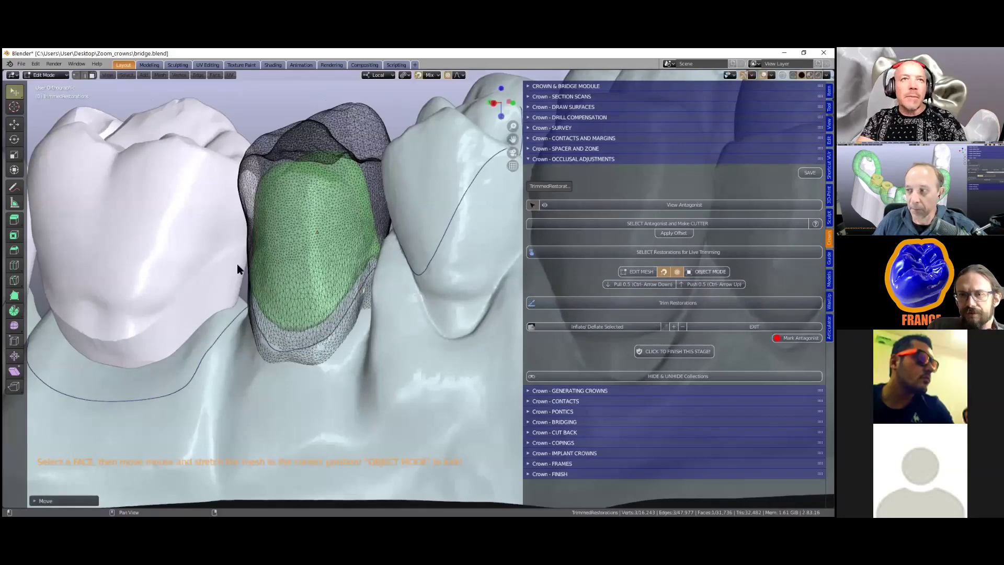
key(Tab)
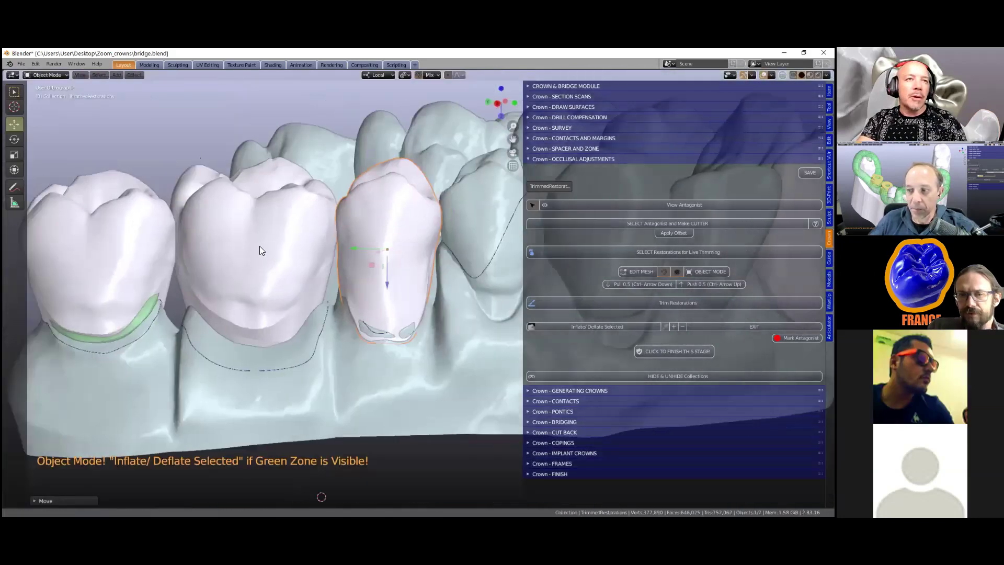
Edit the end molar restoration's mesh, stretch its cervical edge down over the green zone and margin, and return to object mode.
click(258, 260)
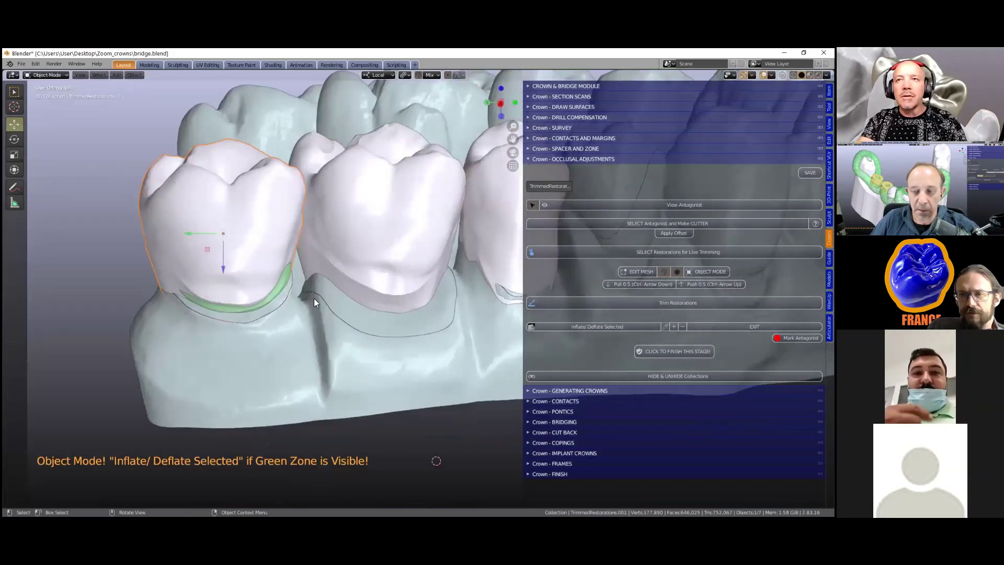
key(KP_Decimal)
click(626, 273)
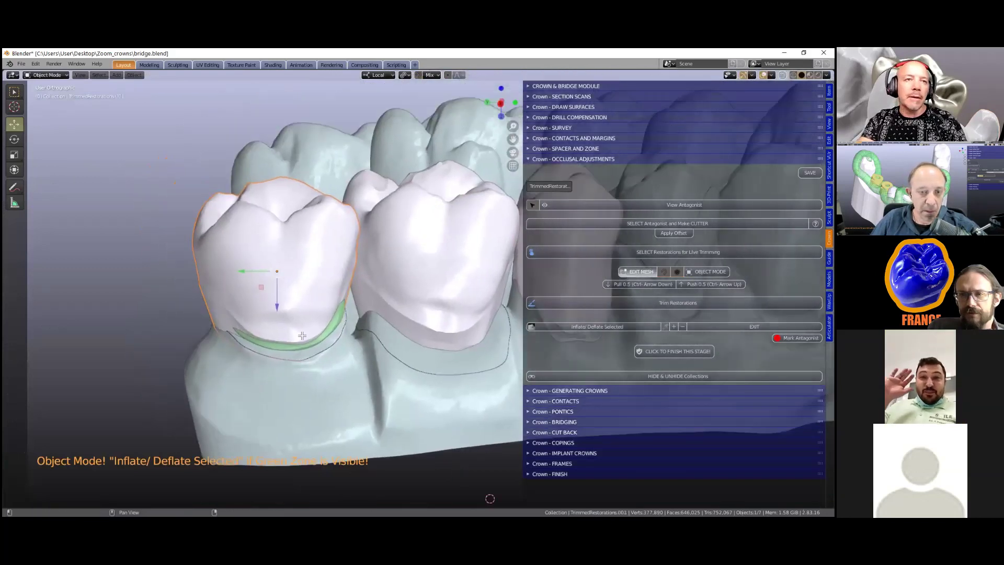
click(275, 348)
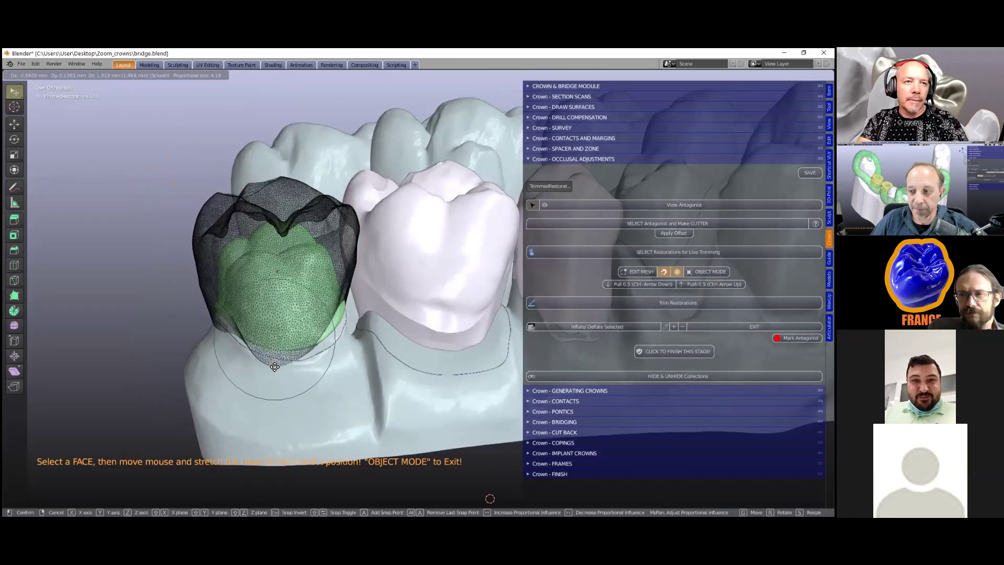
click(267, 350)
middle_drag(267, 350, 369, 280)
key(Tab)
Inflate the premolar restoration over the green patches exposed at its buccal cervical edge, and exit Inflate/Deflate.
click(369, 280)
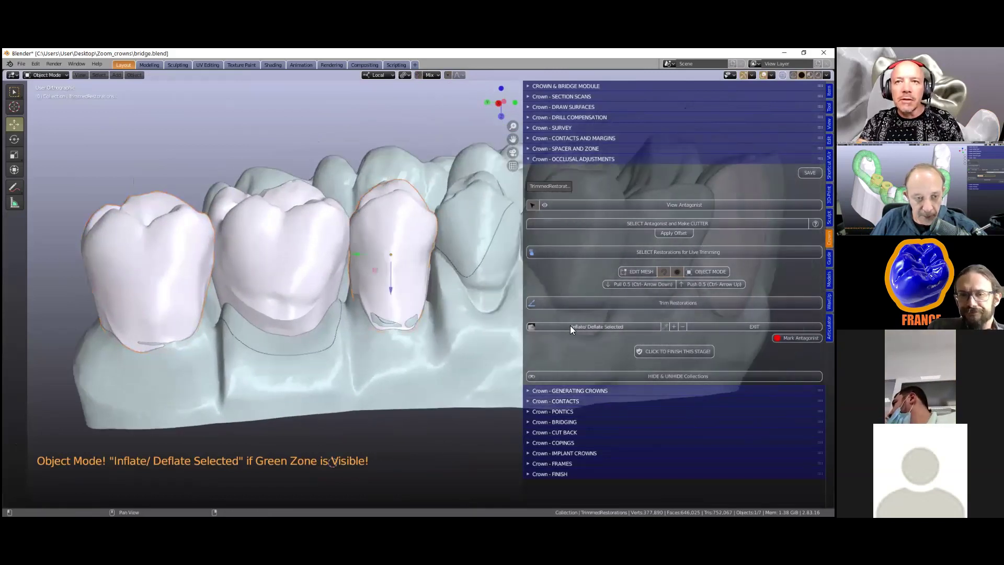
click(570, 326)
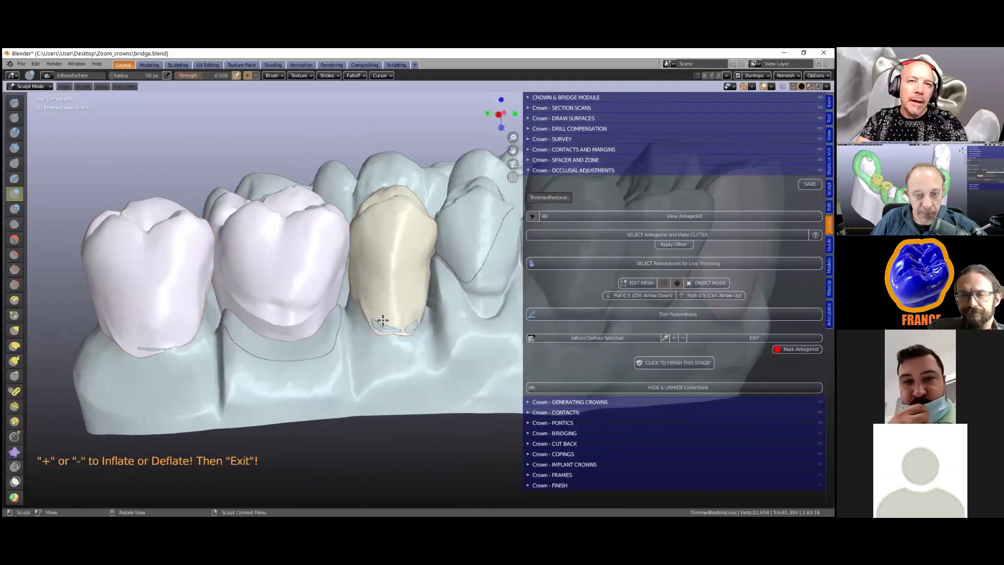
drag(365, 316, 410, 321)
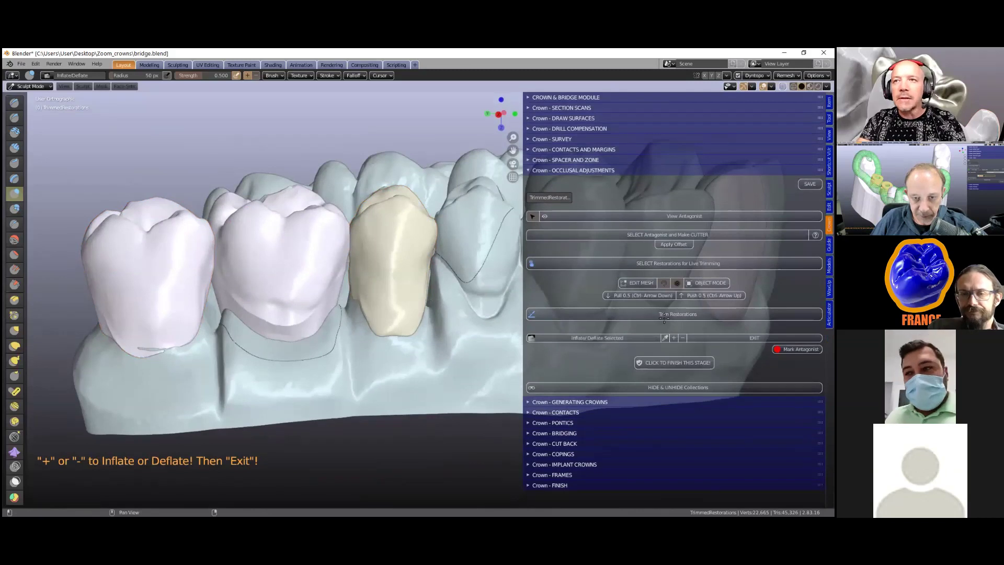
click(754, 337)
Finish the occlusal adjustment stage and open the Generating Crowns section.
middle_drag(332, 466, 346, 434)
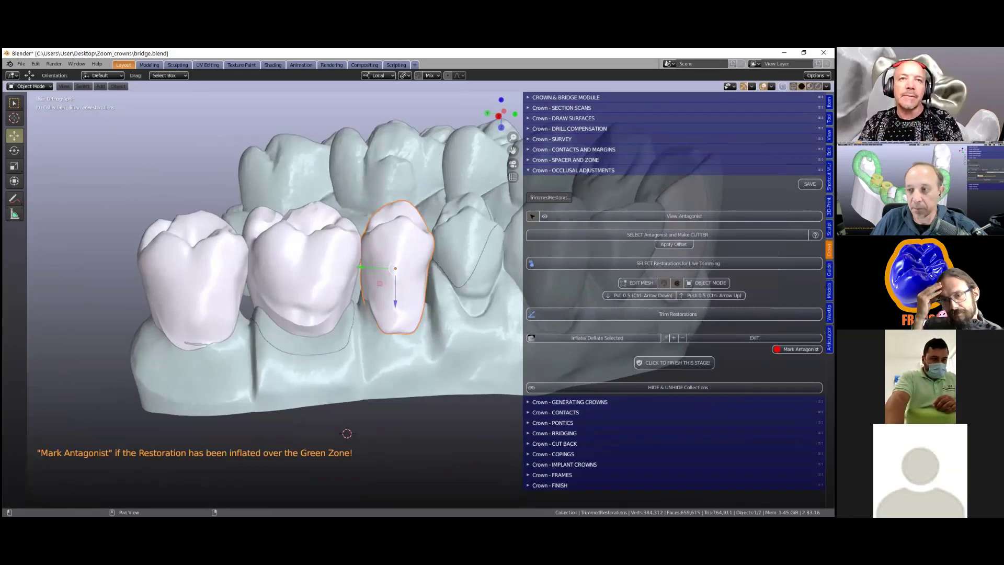
middle_drag(361, 254, 638, 335)
click(675, 363)
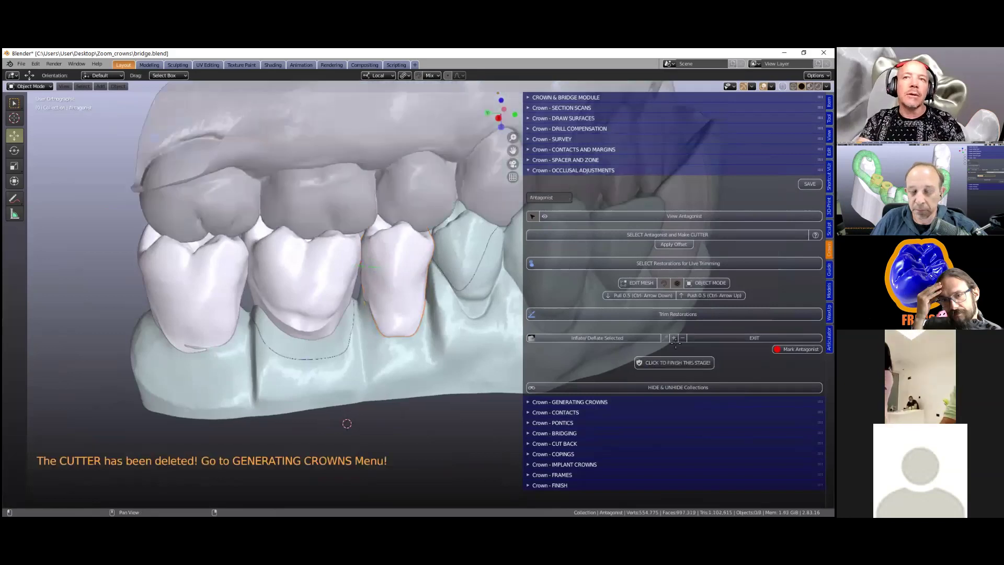
click(538, 402)
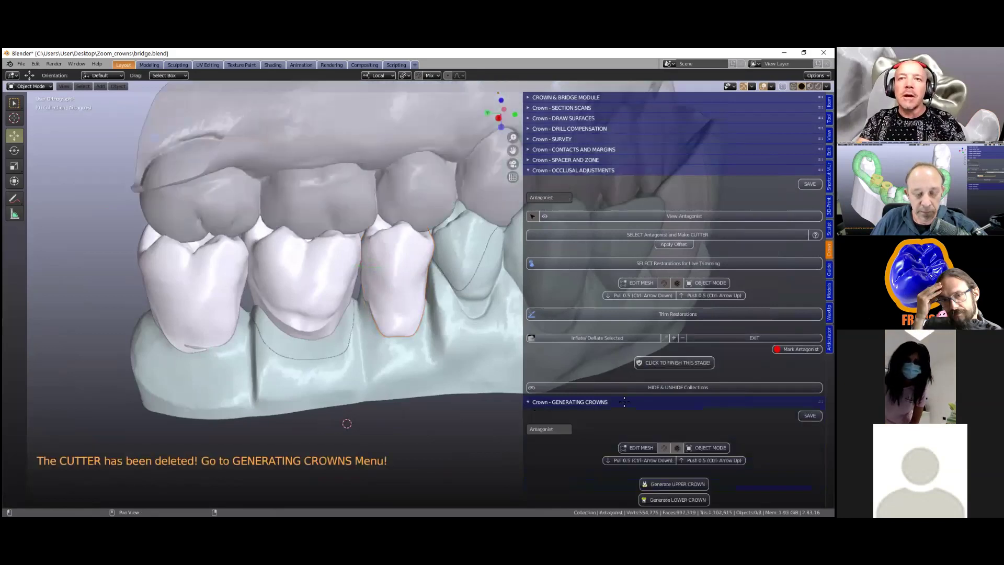
scroll(625, 402, down, 6)
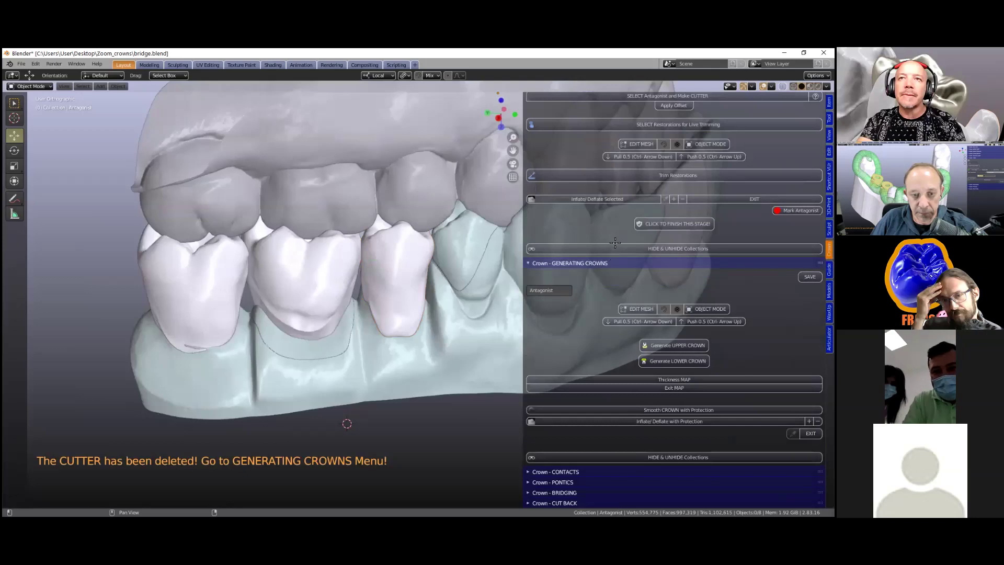
Show only the Generating Crowns section and generate the lower crown from the premolar restoration next to the natural tooth.
scroll(615, 242, down, 2)
scroll(633, 216, up, 1)
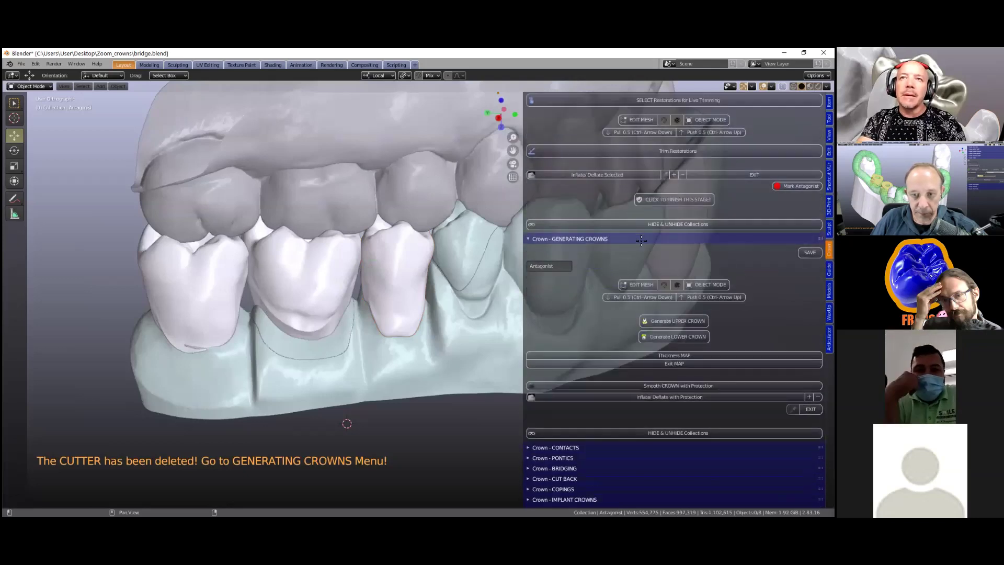
ctrl+click(622, 238)
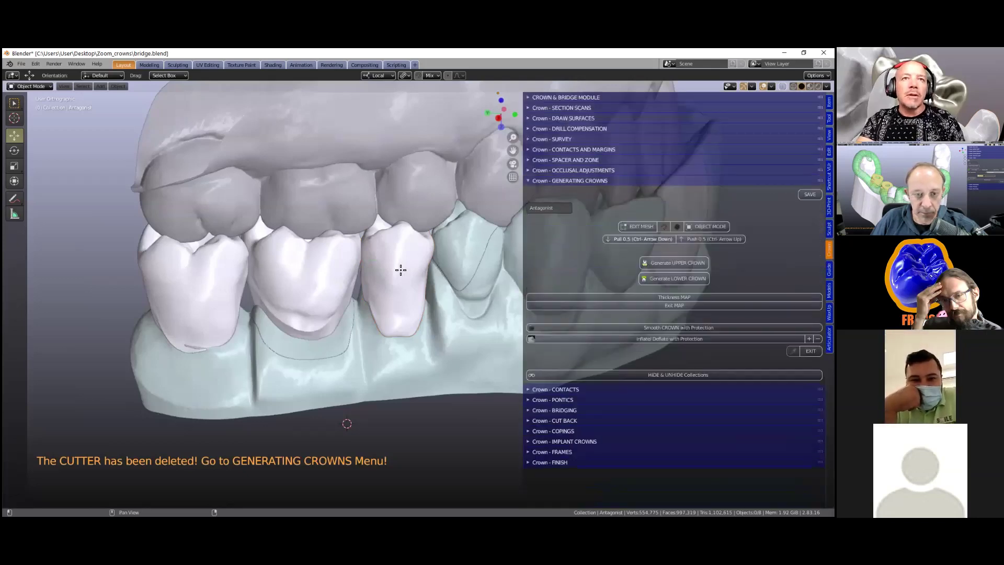
click(423, 246)
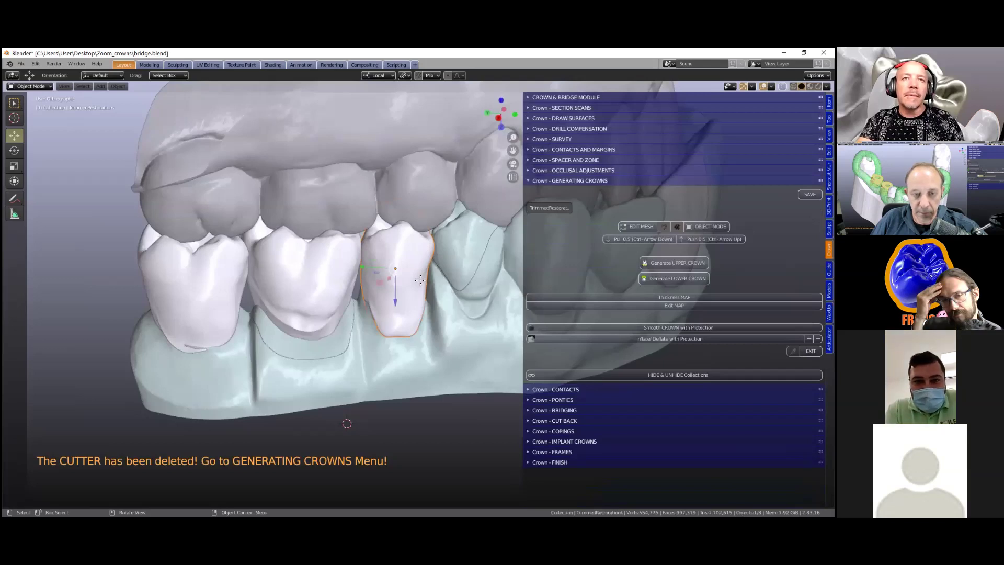
scroll(421, 281, down, 3)
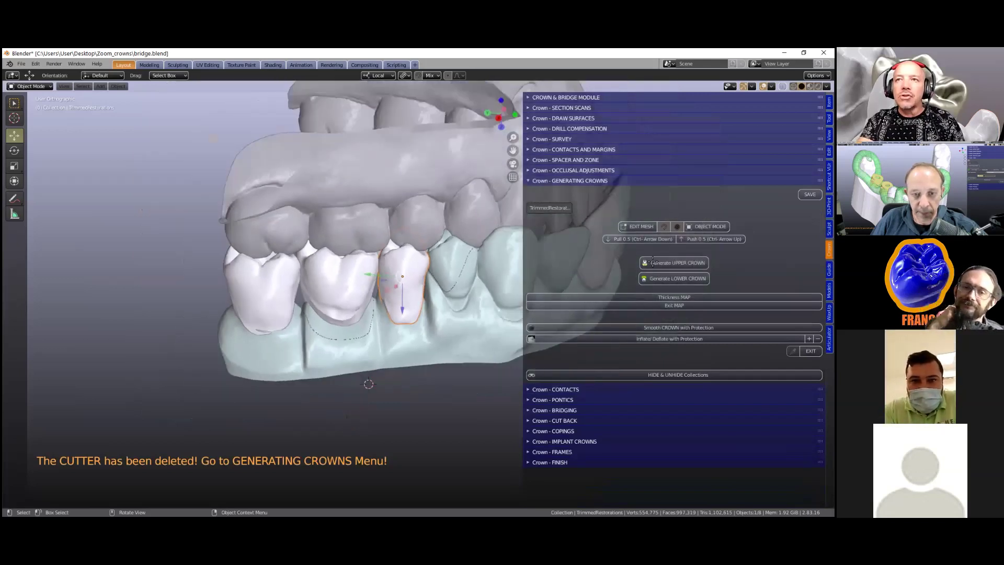
scroll(672, 251, up, 4)
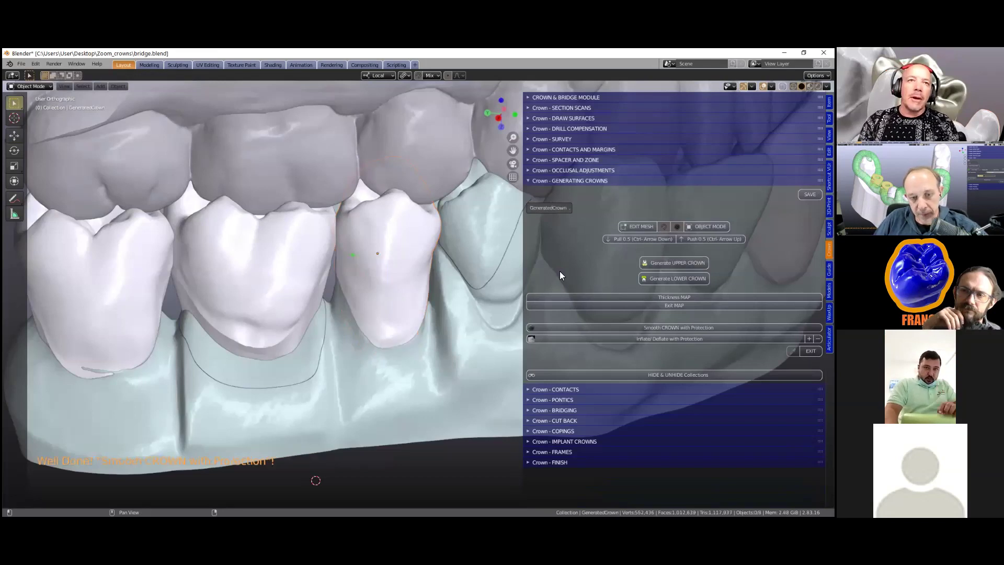
Generate the lower crown from the end molar restoration and inspect its cervical margin from the buccal and lingual sides.
click(132, 281)
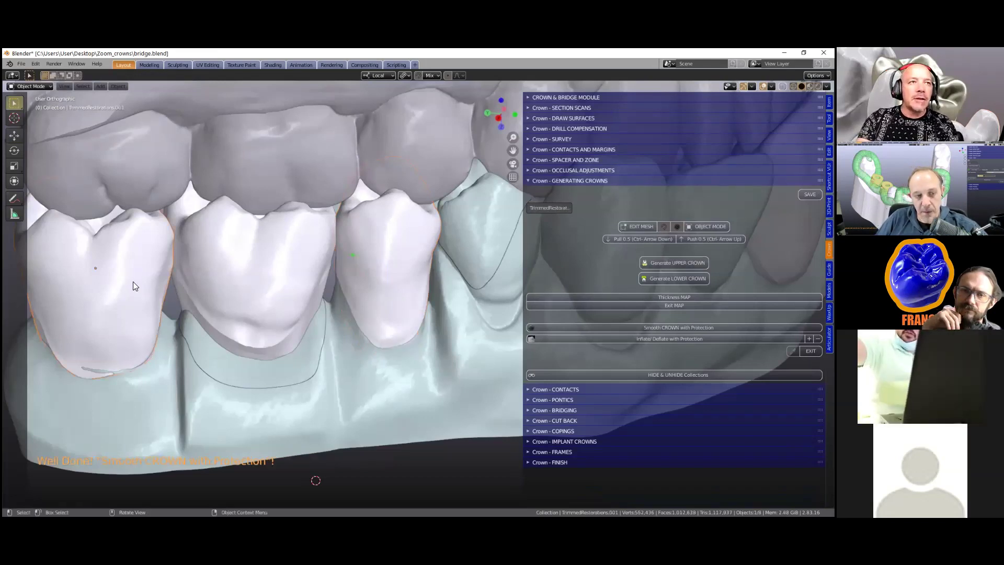
shift+middle_drag(321, 268, 368, 255)
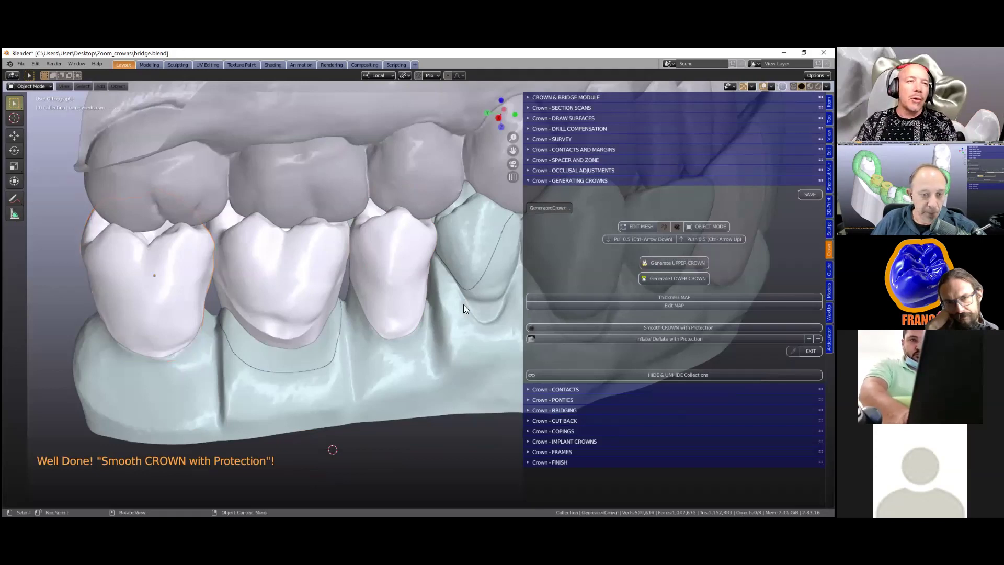
middle_drag(343, 323, 400, 317)
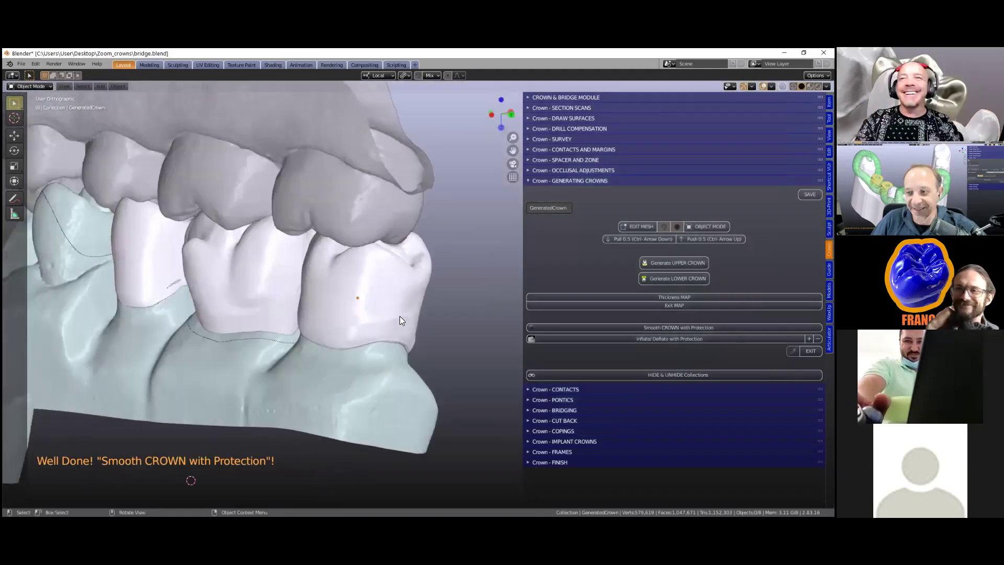
middle_drag(363, 317, 201, 330)
scroll(155, 310, up, 1)
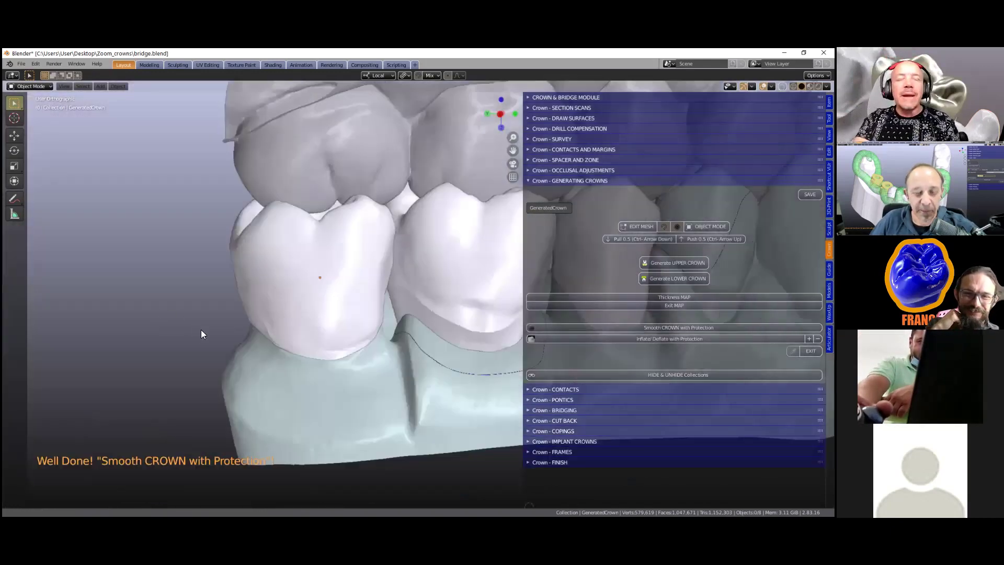
scroll(279, 317, down, 1)
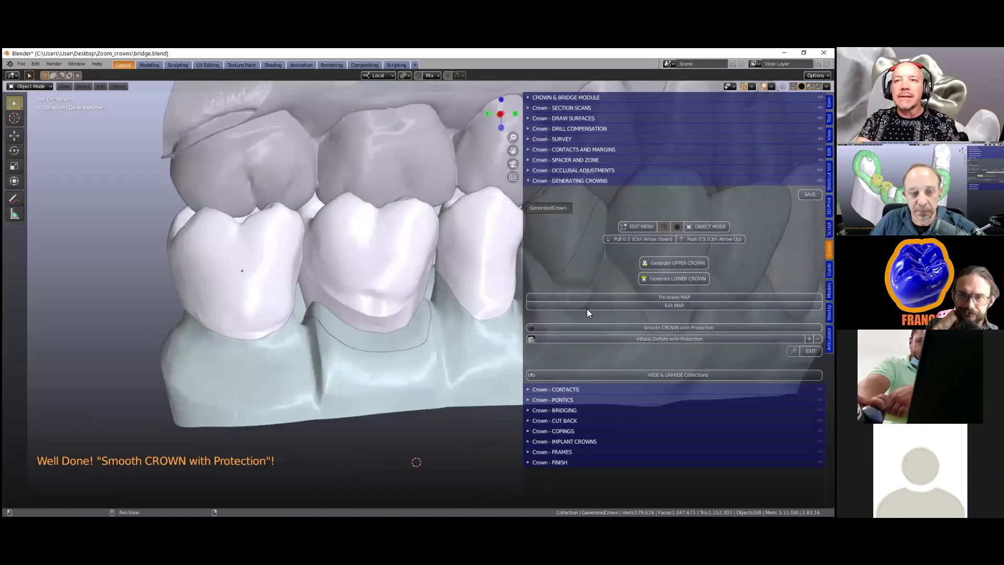
Hide the antagonist model and open the Pontics section.
click(688, 374)
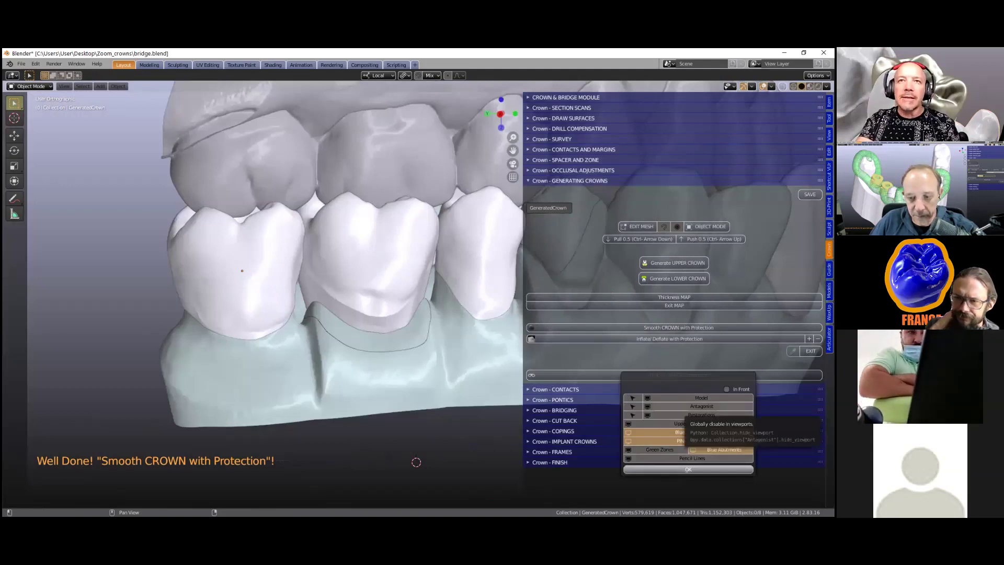
click(648, 406)
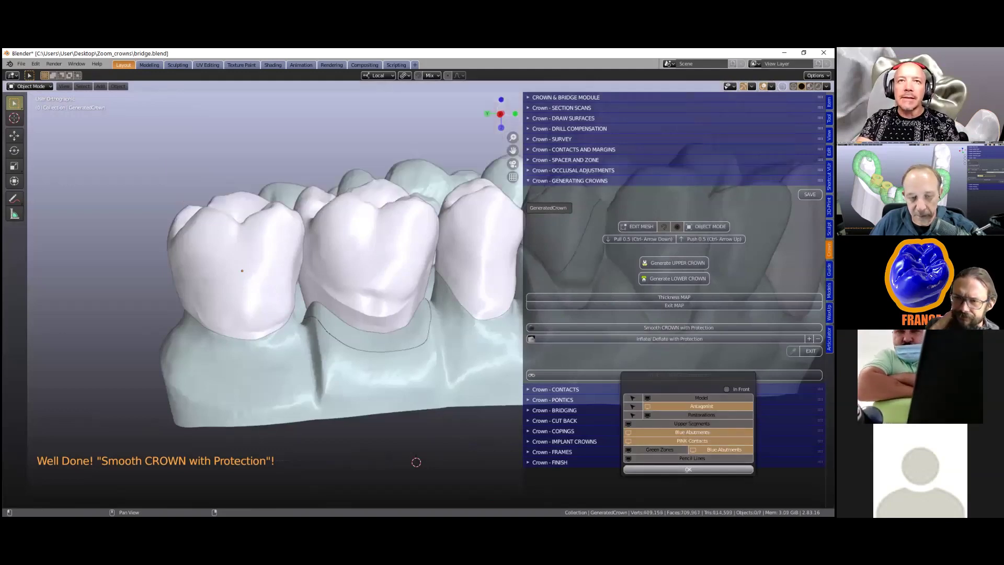
click(562, 354)
click(569, 401)
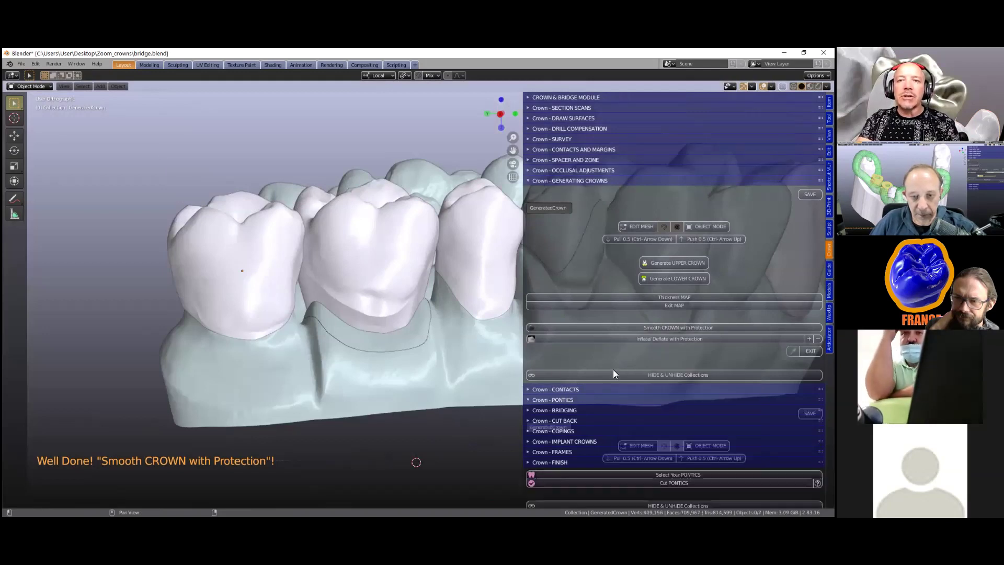
scroll(613, 316, down, 2)
scroll(613, 314, down, 3)
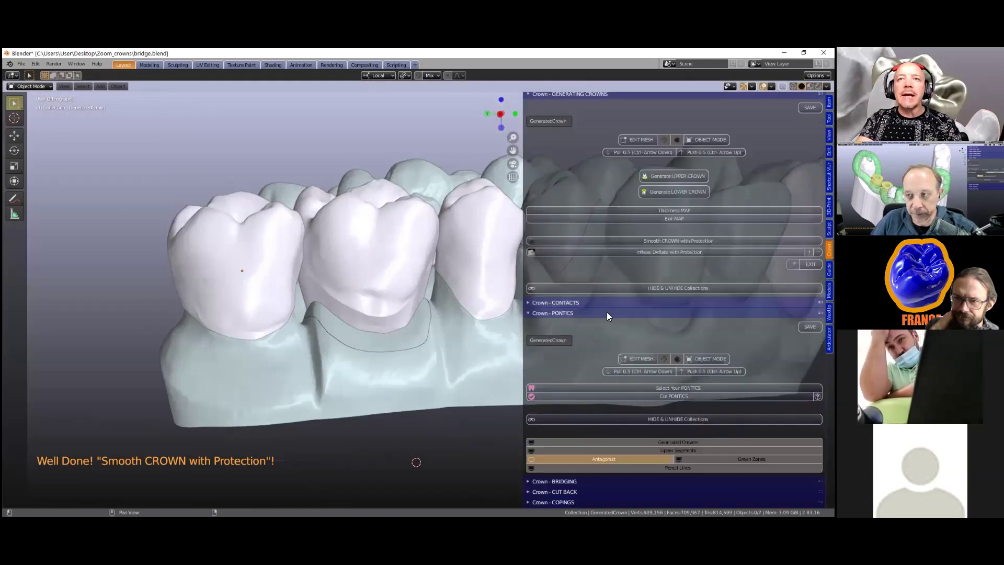
Select the middle molar restoration between the two crowns and assign it as the pontic.
click(385, 306)
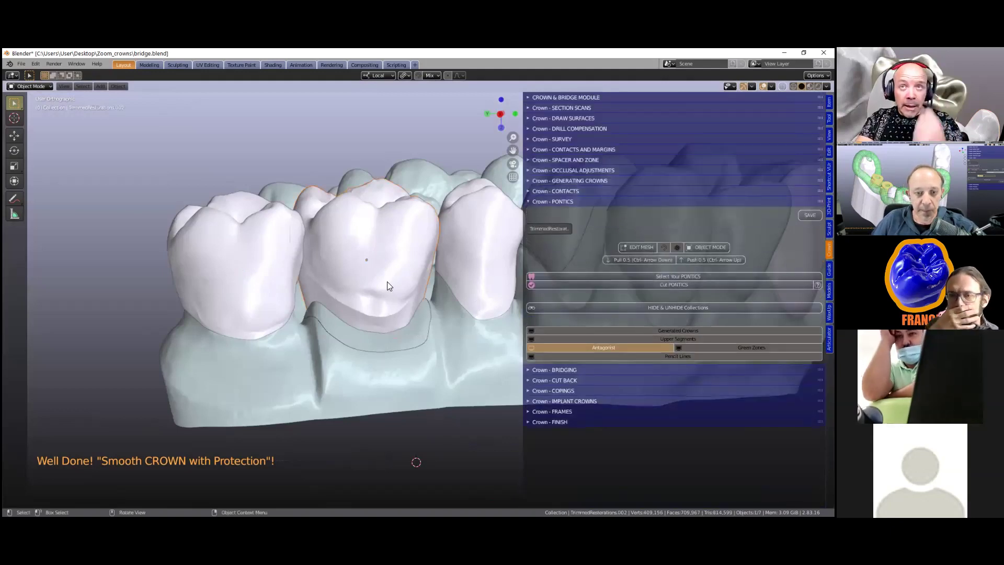
scroll(405, 307, up, 4)
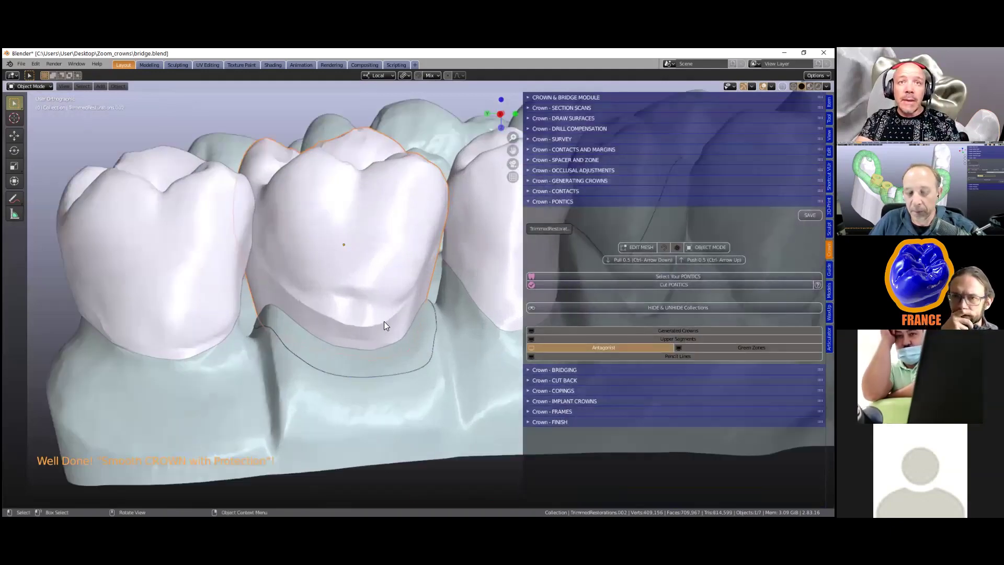
middle_drag(405, 320, 389, 317)
middle_drag(359, 227, 383, 284)
scroll(341, 271, down, 1)
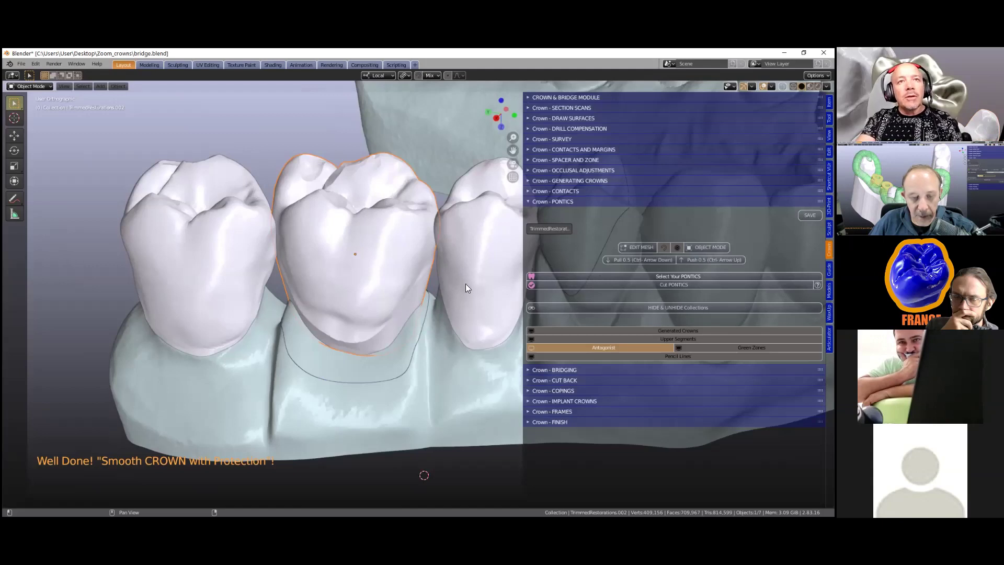
Open the pontic's mesh for editing and stretch its buccal cervical edge on the premolar side over the ridge.
click(619, 248)
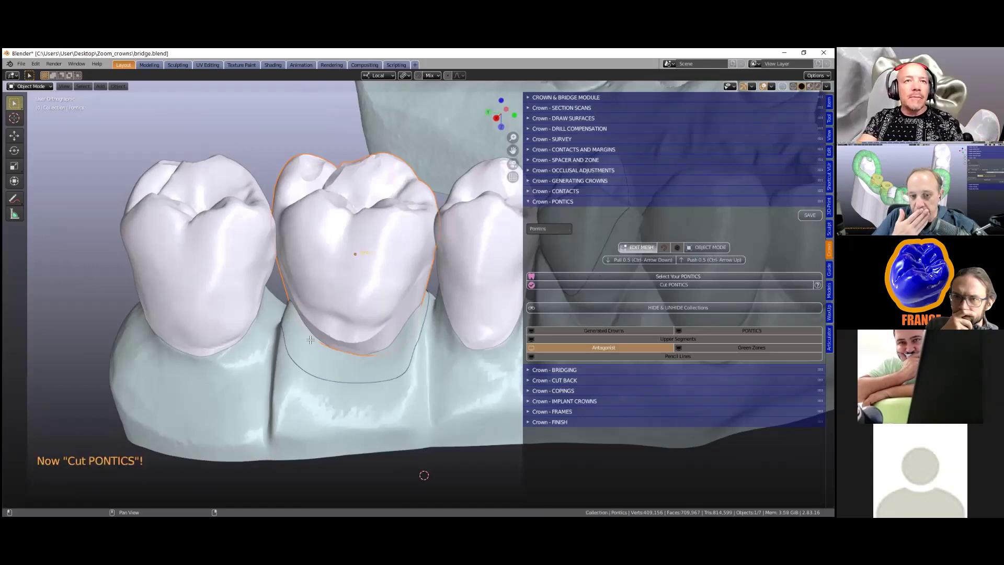
click(427, 317)
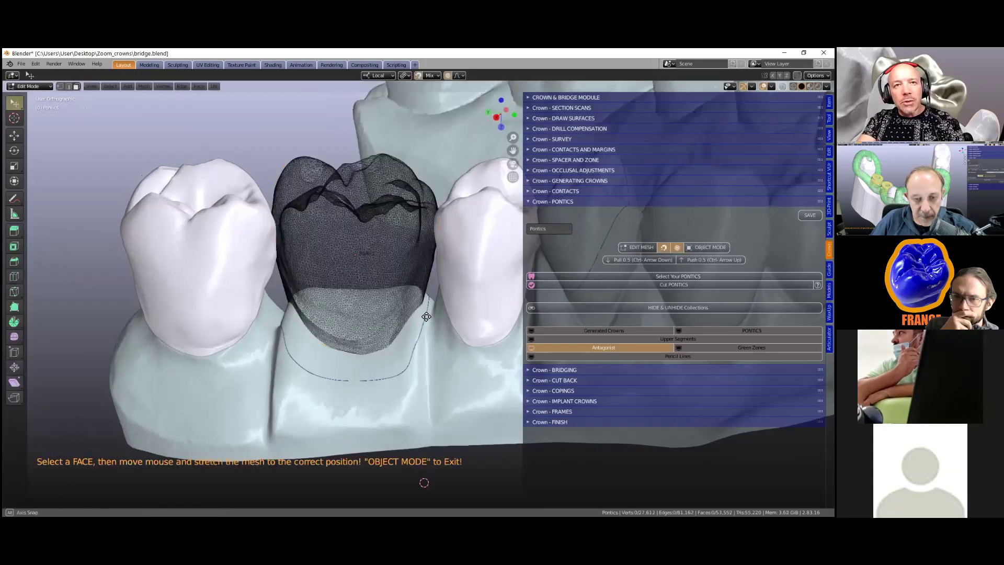
click(447, 357)
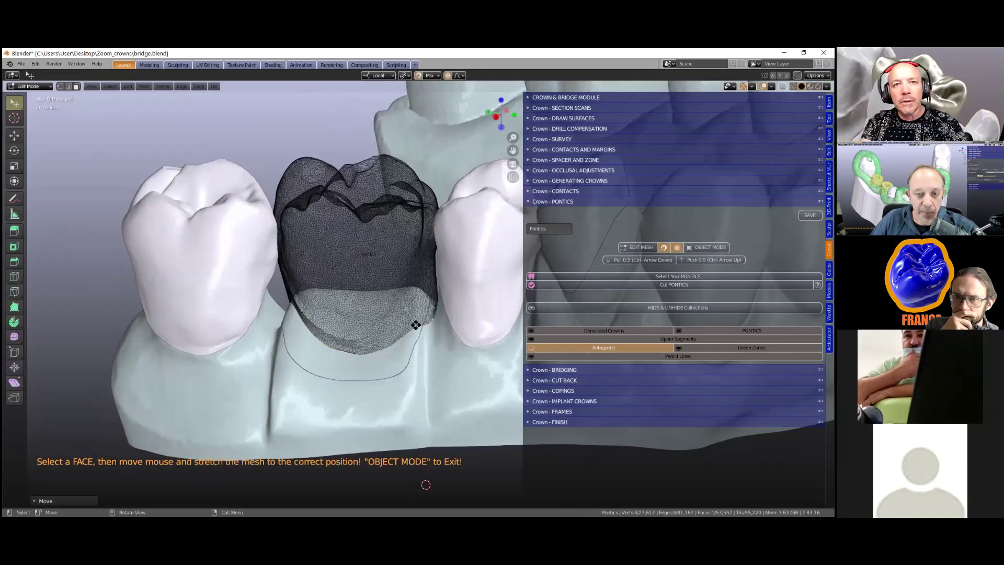
Stretch the pontic's lingual cervical edge across the ridge using proportional editing with a reduced influence area.
scroll(415, 314, up, 3)
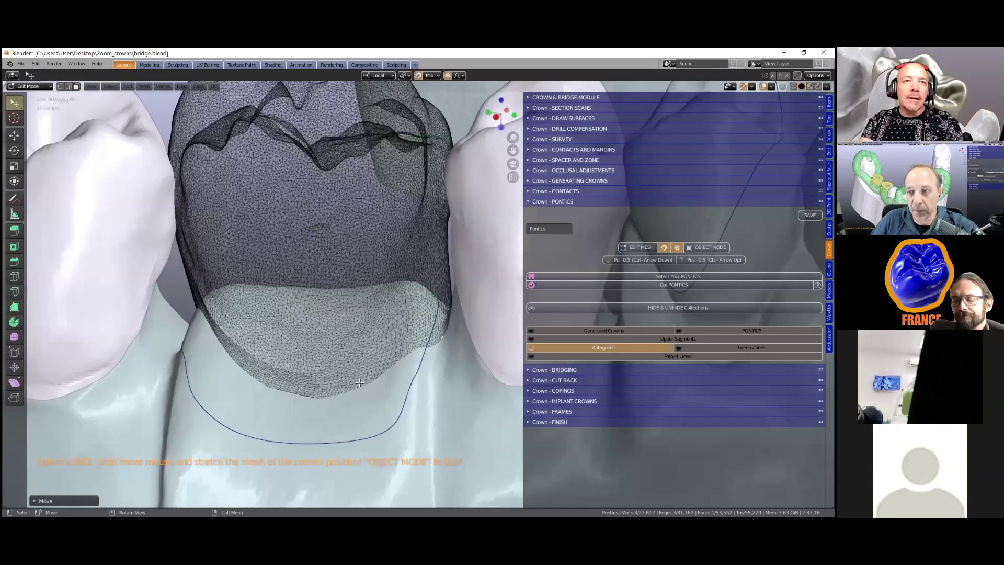
middle_drag(450, 377, 474, 389)
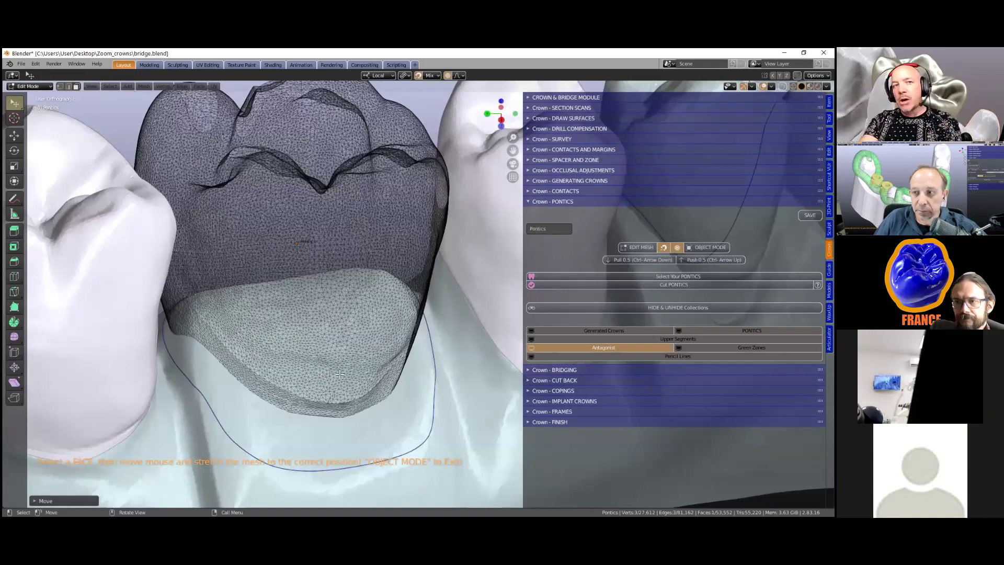
middle_drag(343, 371, 320, 384)
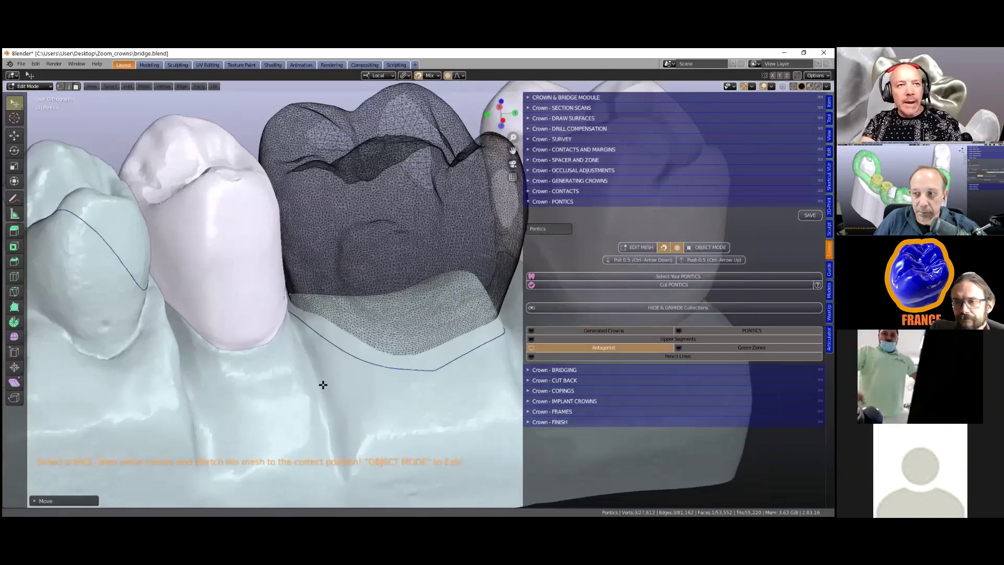
scroll(321, 389, up, 2)
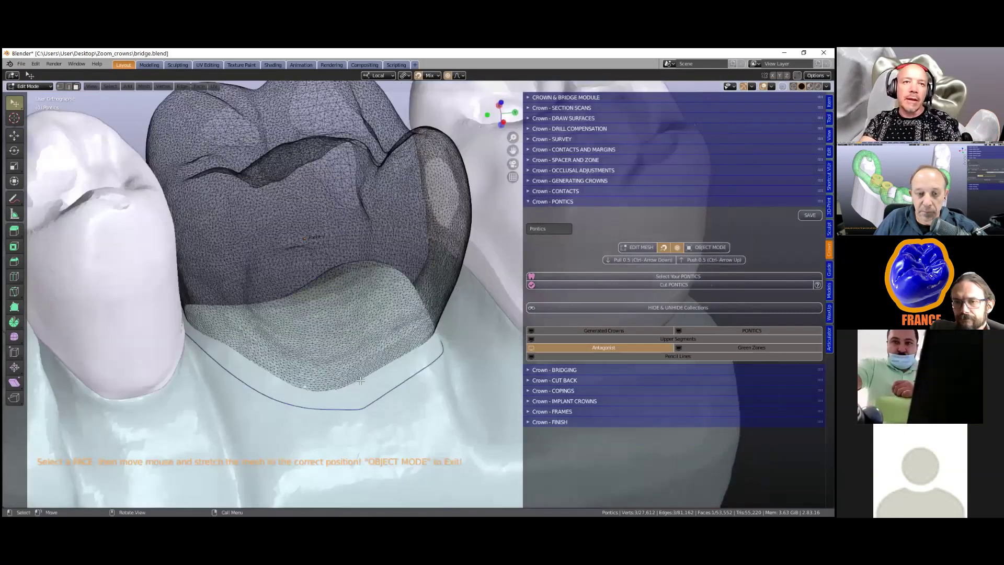
middle_drag(380, 391, 238, 343)
key(g)
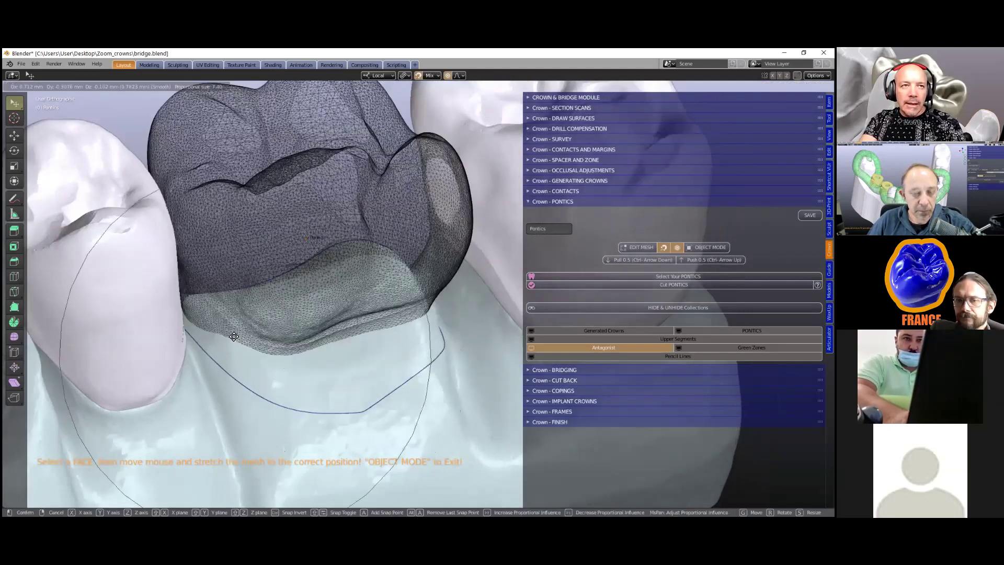
scroll(274, 353, up, 2)
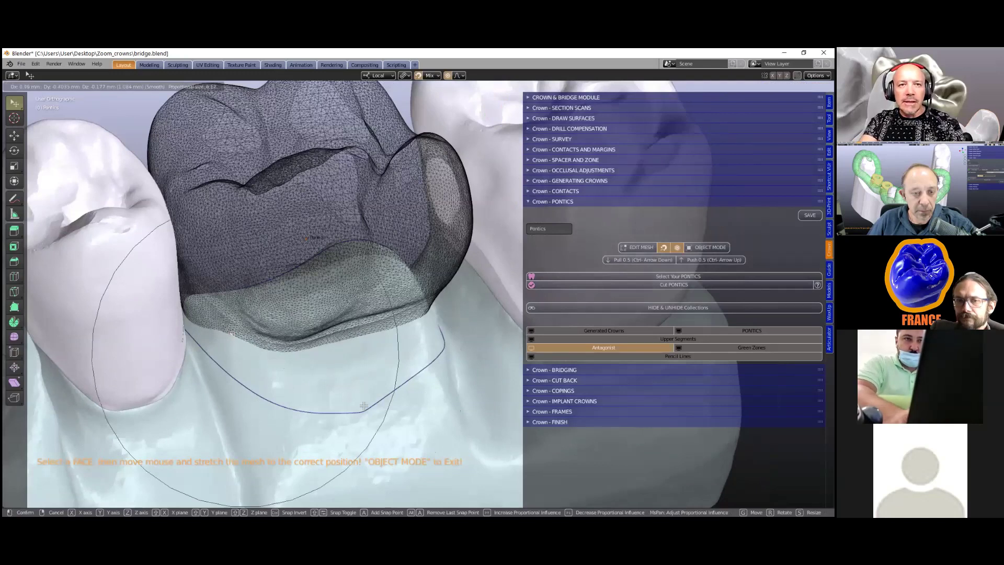
click(416, 405)
middle_drag(415, 406, 415, 391)
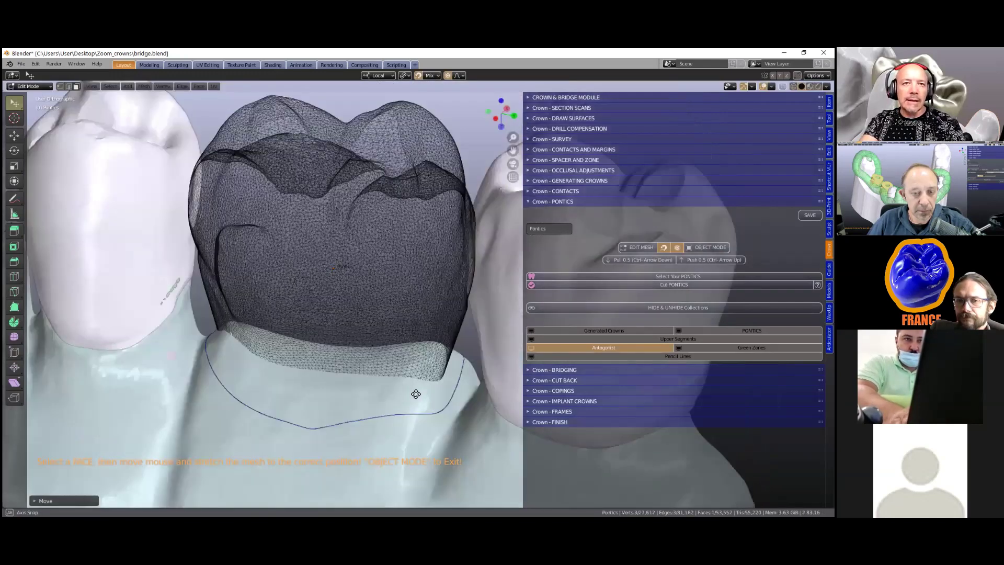
Check the pontic's base against the ridge outline, try to cut the pontic, and return to object mode.
middle_drag(312, 410, 353, 423)
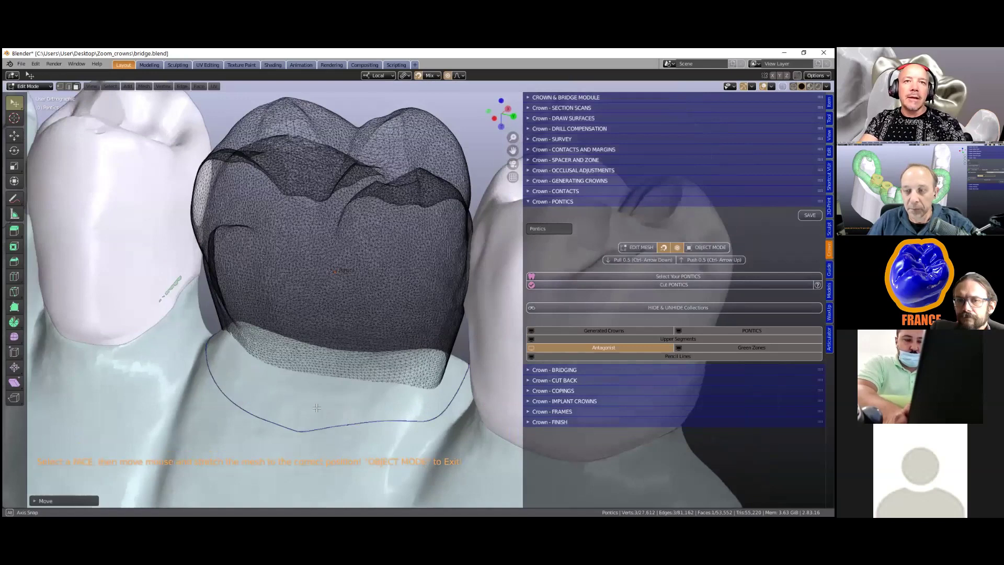
middle_drag(425, 414, 445, 356)
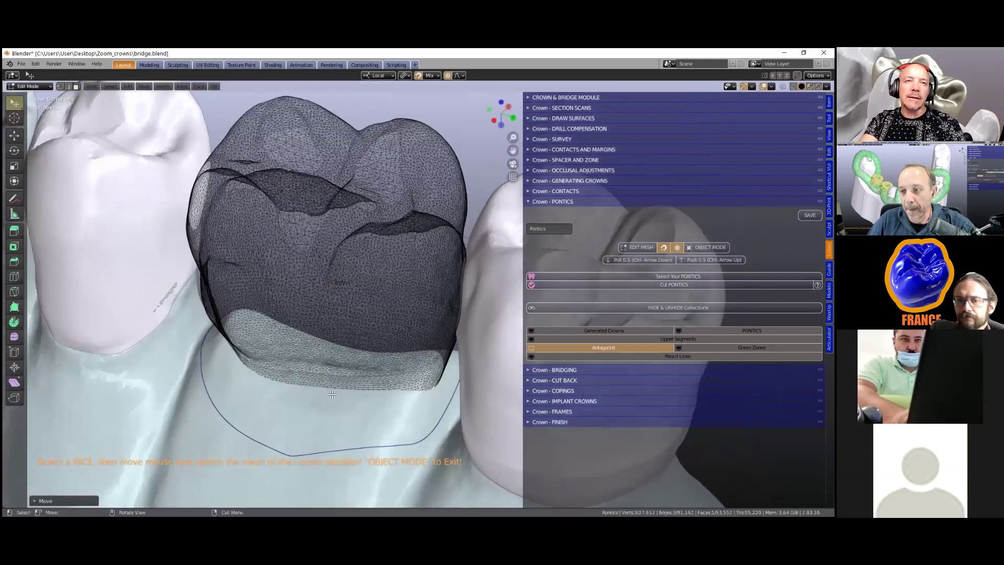
middle_drag(345, 426, 352, 404)
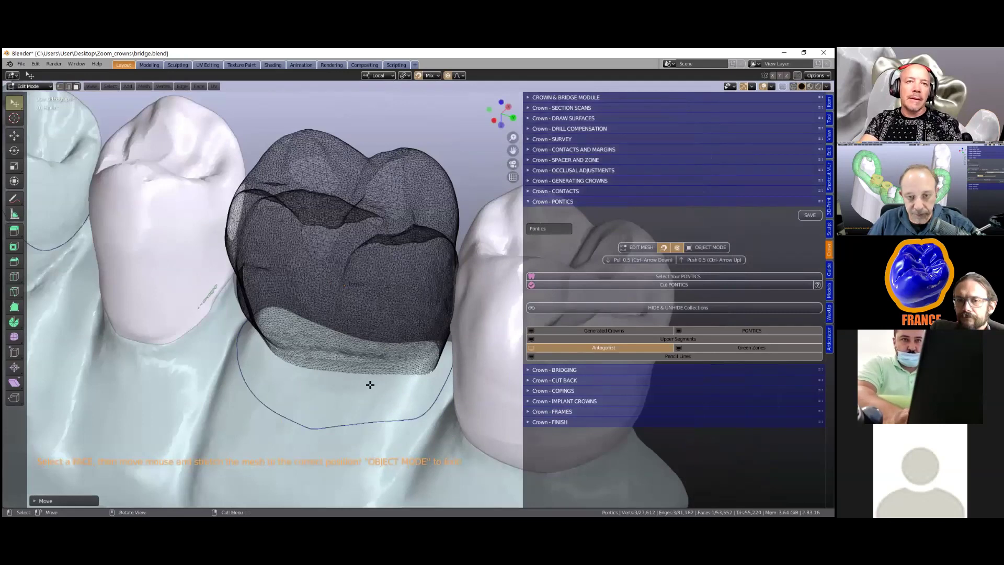
scroll(359, 370, down, 6)
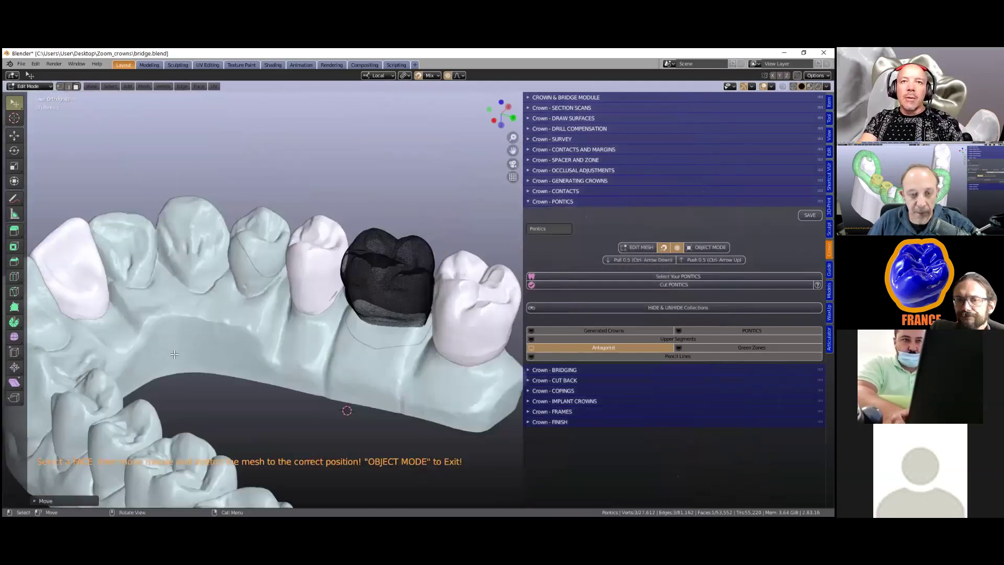
scroll(169, 350, up, 5)
middle_drag(270, 362, 306, 356)
shift+middle_drag(565, 320, 599, 288)
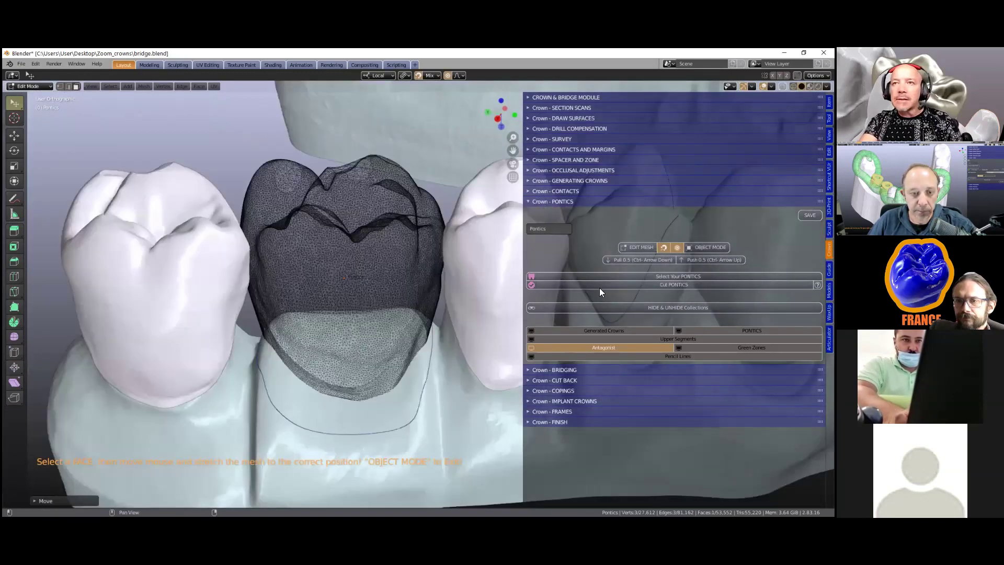
click(672, 285)
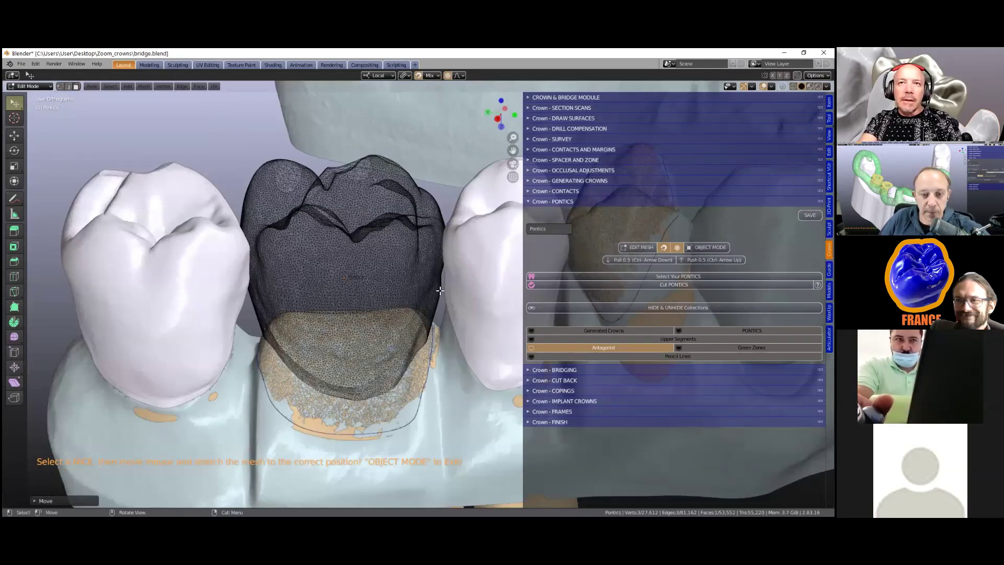
middle_drag(413, 296, 421, 298)
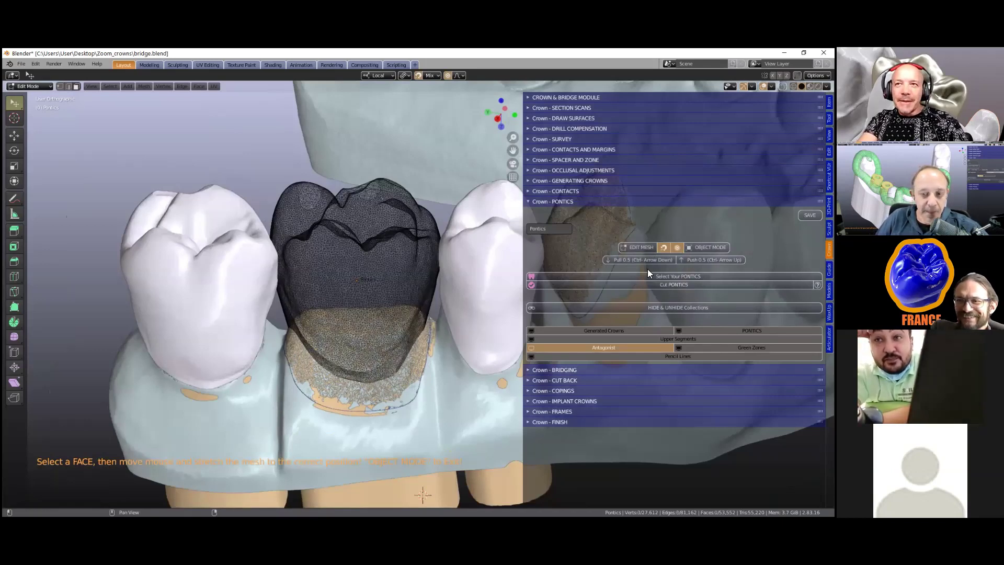
click(653, 285)
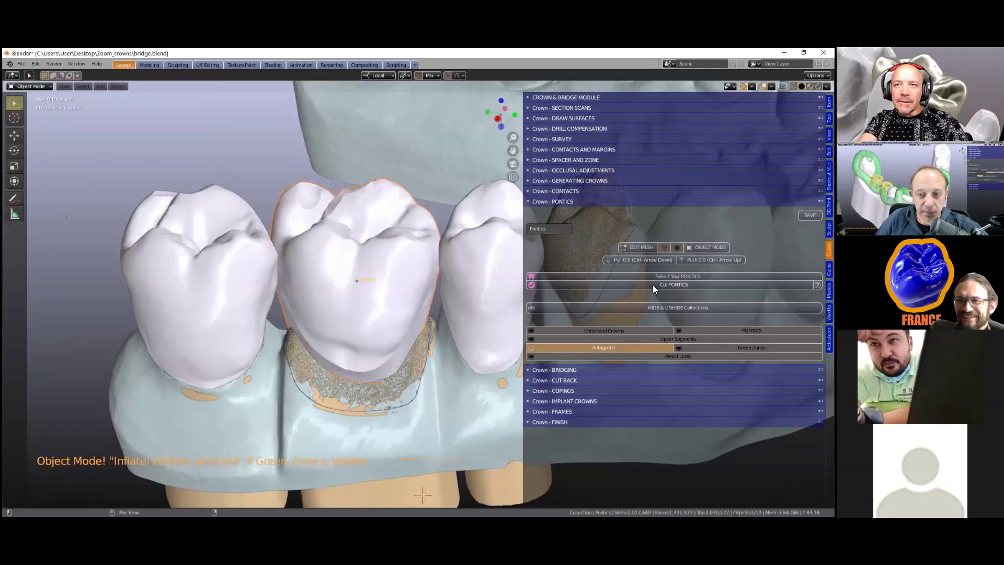
Cut the pontic against the ridge and inspect its base from below and from the side.
click(654, 285)
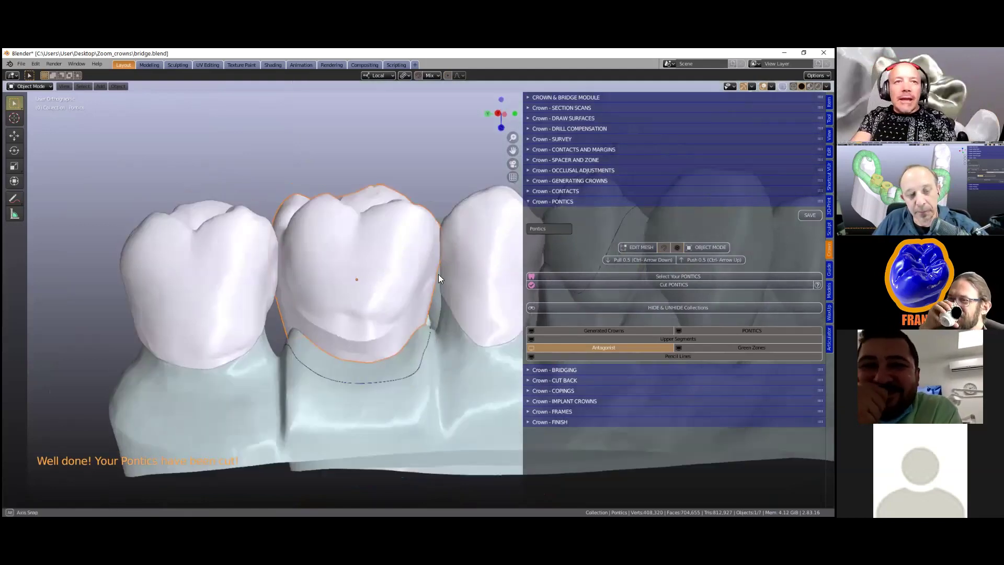
middle_drag(405, 253, 398, 265)
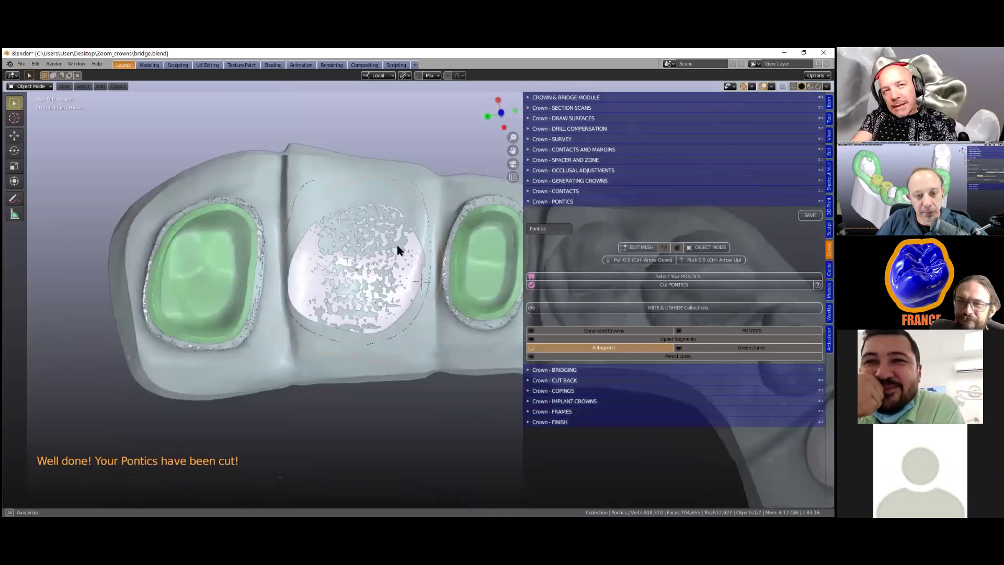
scroll(397, 245, up, 2)
middle_drag(377, 427, 358, 373)
scroll(358, 374, down, 1)
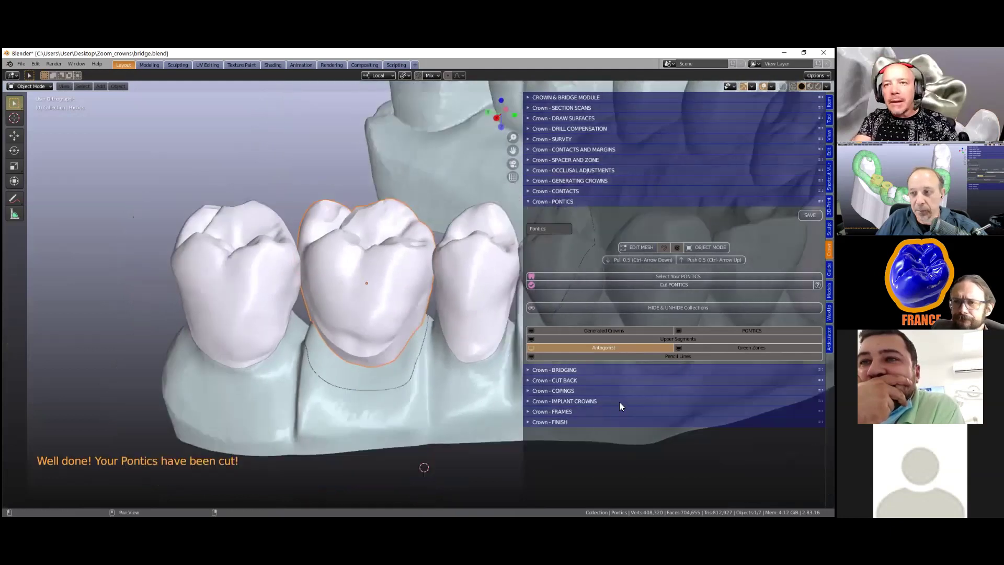
Select the premolar crown, pontic and molar crown together and assign them as bridge units to the bridging collection.
ctrl+click(594, 369)
middle_drag(267, 335, 274, 258)
click(360, 264)
shift+click(467, 241)
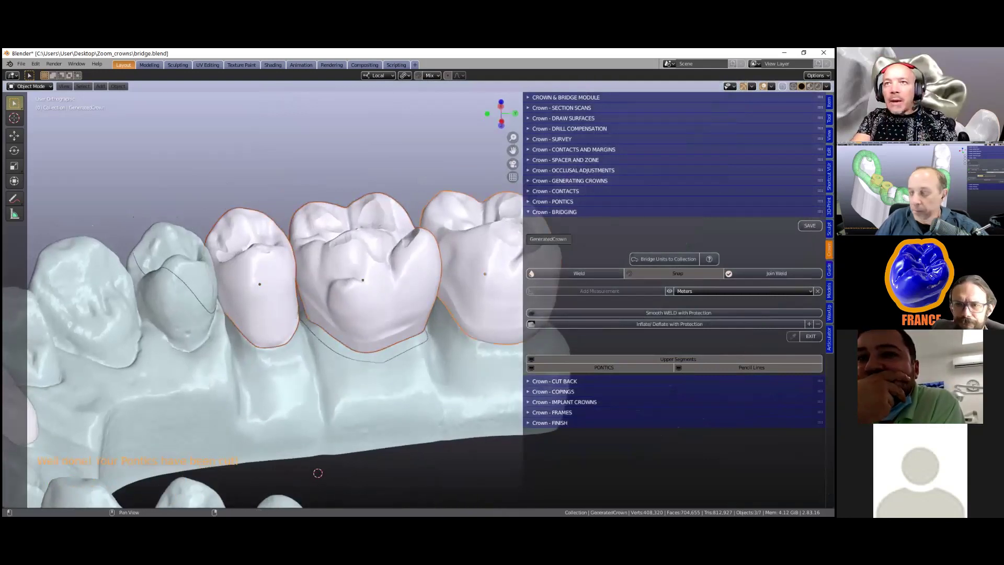
click(663, 258)
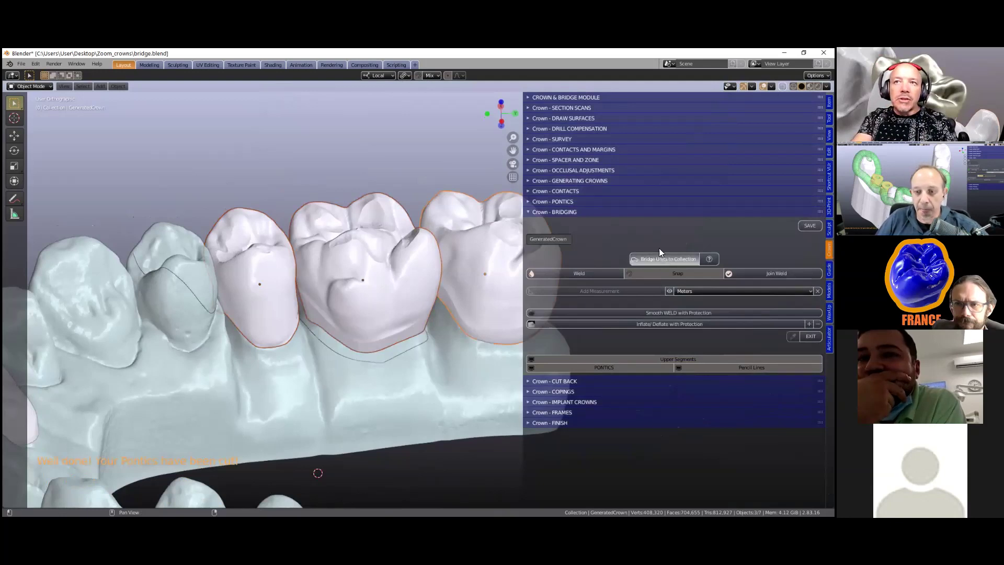
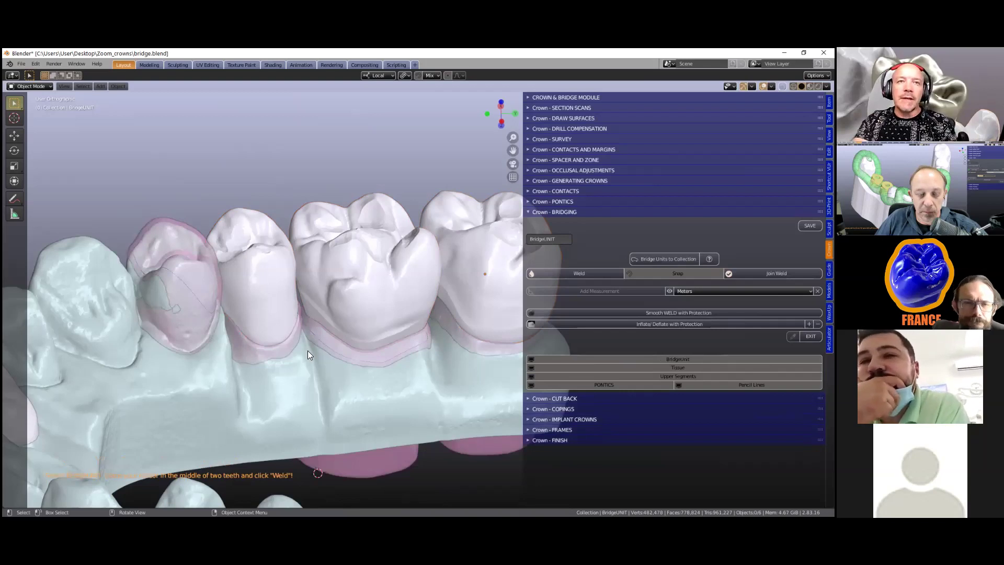
Place the 3D cursor at the contact between the premolar crown and the pontic and add a weld connector there.
scroll(306, 354, up, 5)
middle_drag(306, 354, 336, 274)
click(330, 262)
shift+right_click(329, 261)
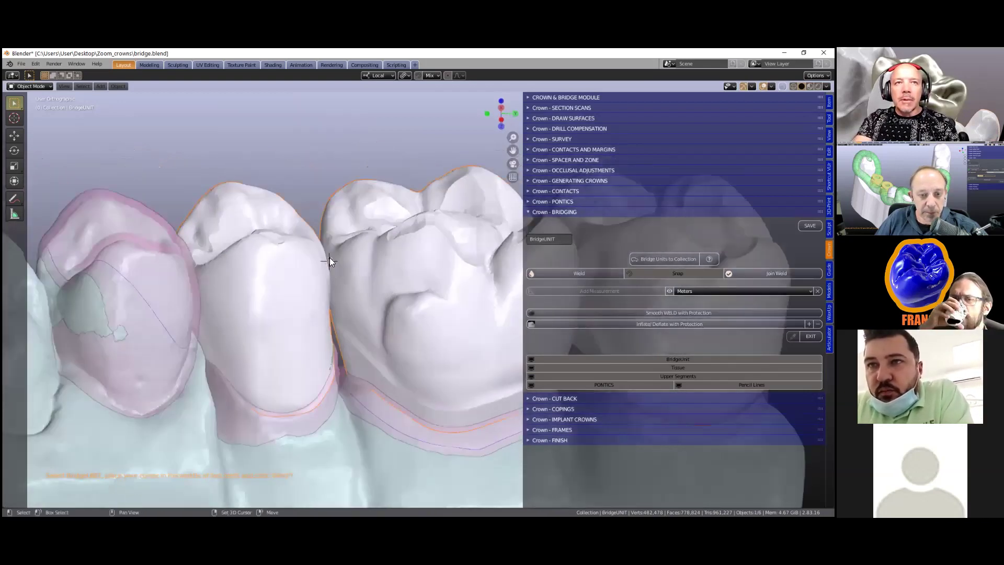
click(565, 273)
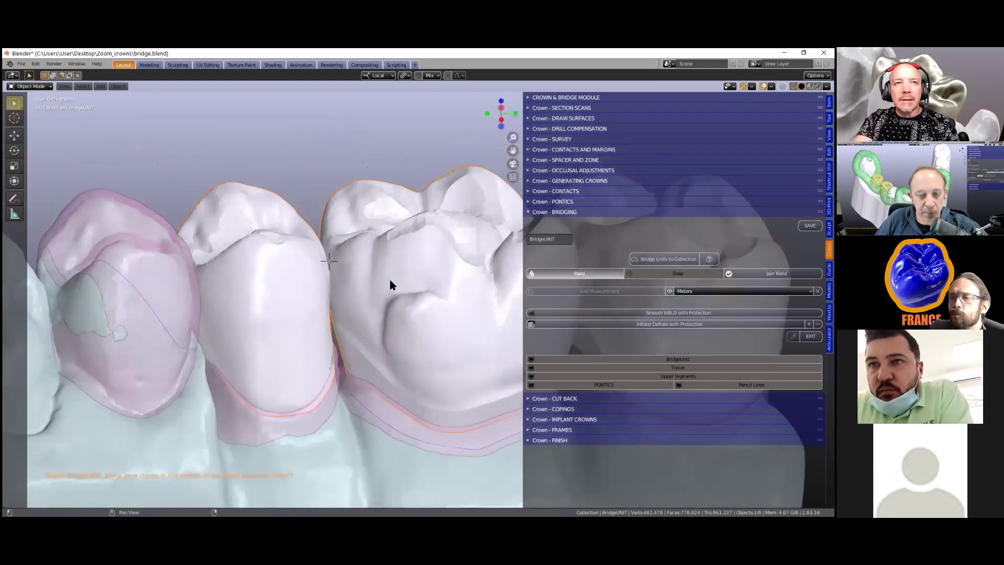
middle_drag(362, 312, 346, 291)
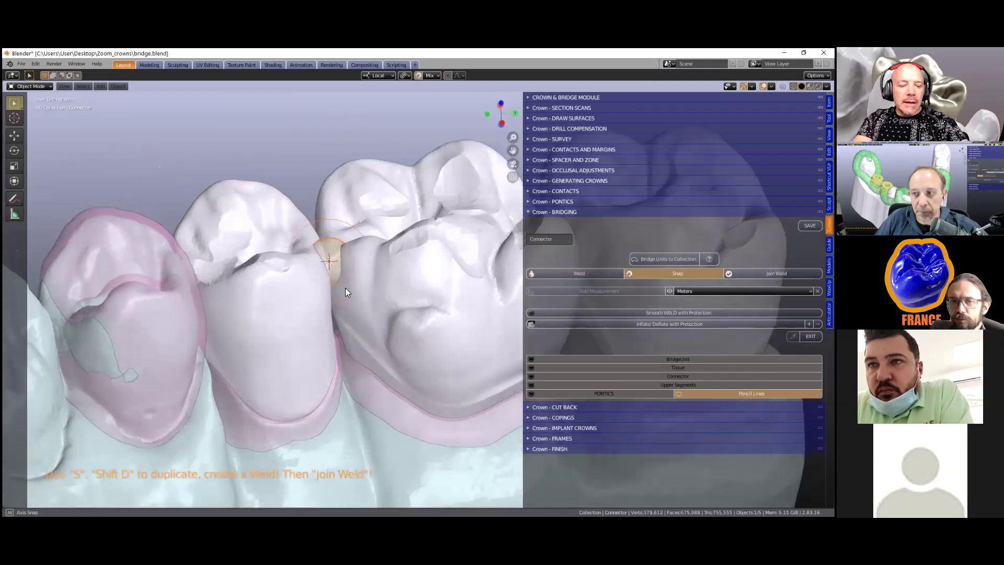
scroll(345, 283, up, 2)
scroll(334, 277, up, 2)
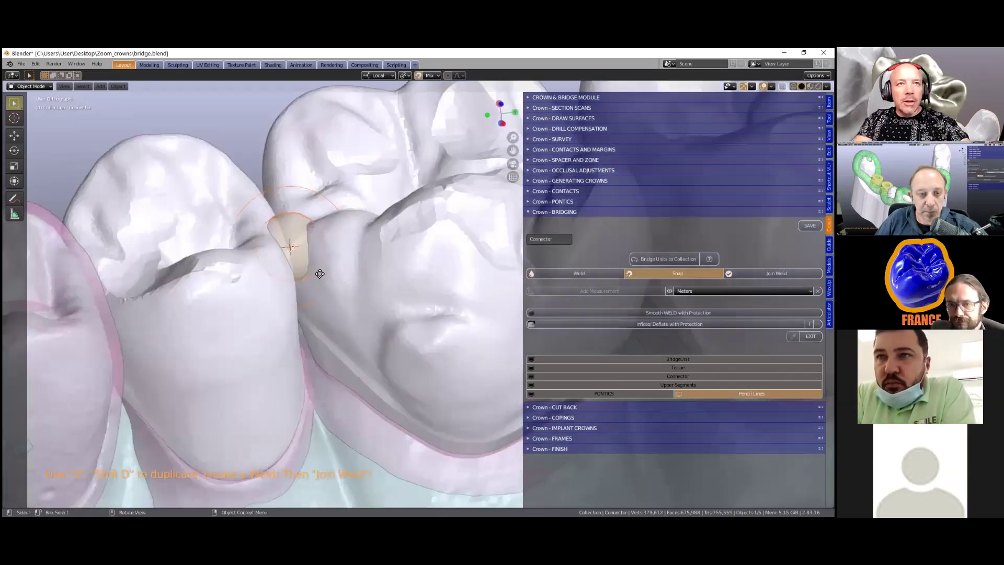
middle_drag(318, 274, 316, 278)
Duplicate the connector repeatedly down the lingual embrasure between the premolar crown and the pontic to build up the weld.
key(shift+d)
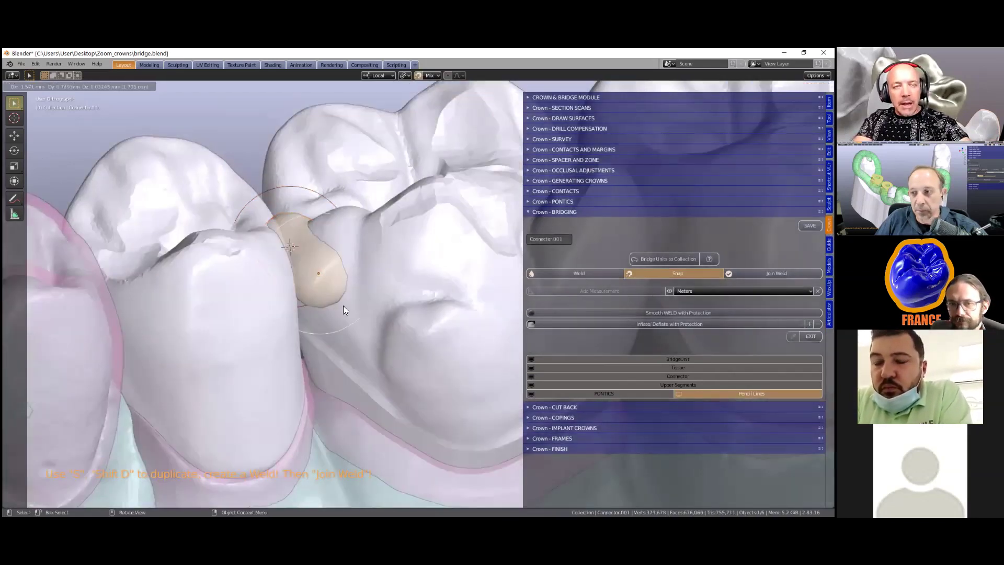
click(360, 260)
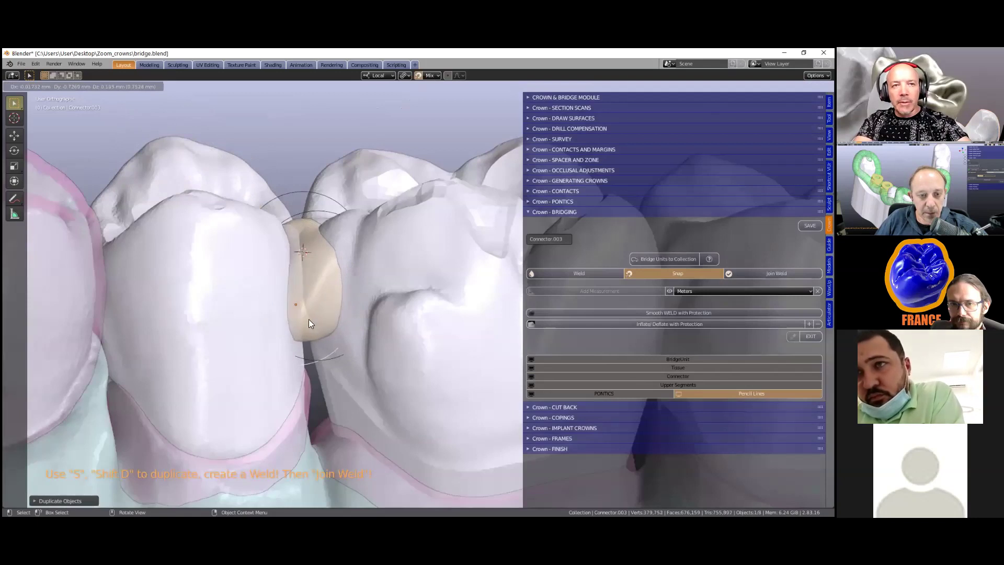
click(299, 313)
middle_drag(299, 313, 333, 324)
key(shift+d)
click(300, 334)
key(shift+d)
click(341, 317)
key(shift+d)
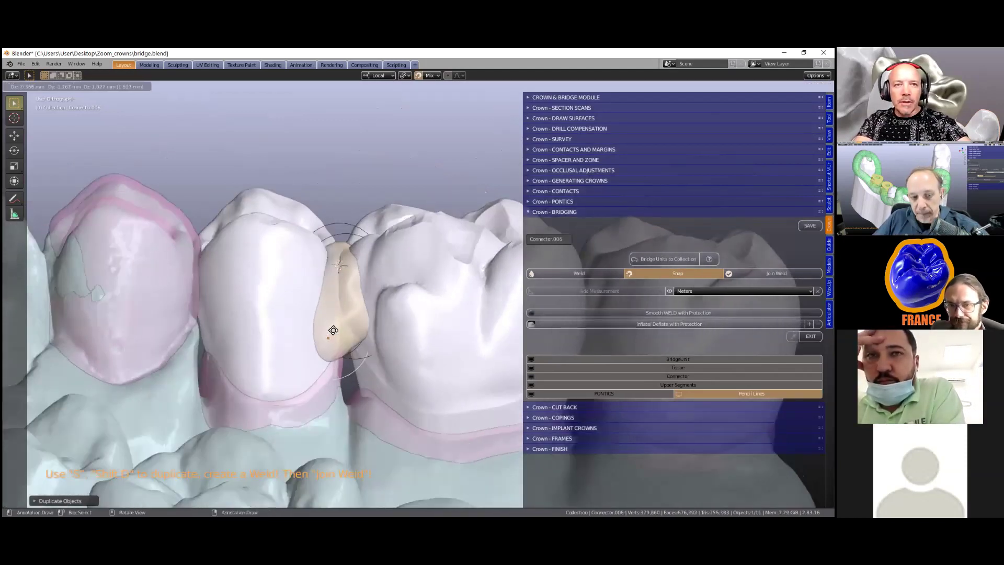
click(342, 308)
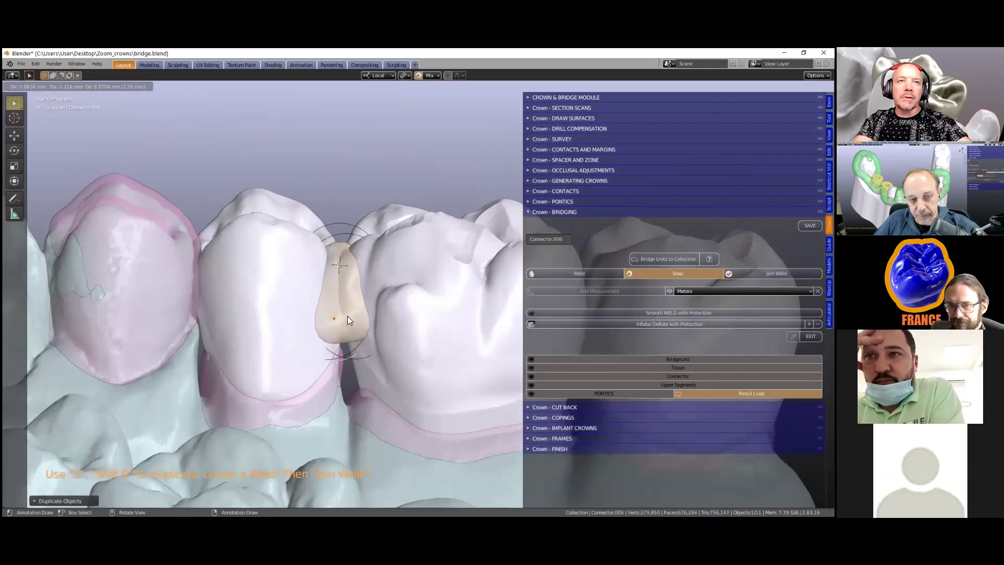
Extend the premolar-pontic weld with connector duplicates toward the buccal side and down the buccal embrasure.
middle_drag(348, 331, 332, 256)
scroll(333, 254, up, 1)
key(shift+d)
click(333, 254)
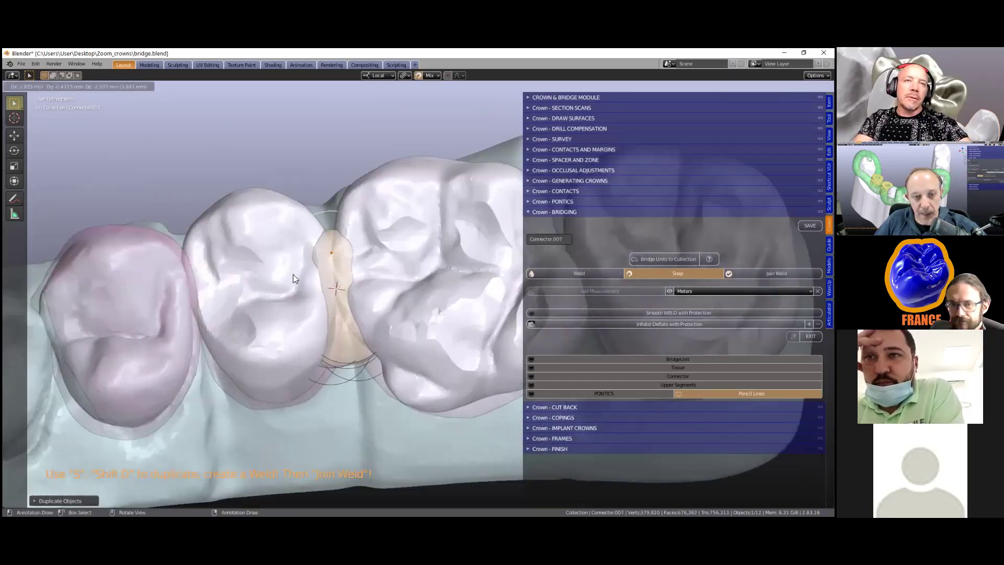
middle_drag(294, 305, 368, 265)
scroll(366, 270, up, 3)
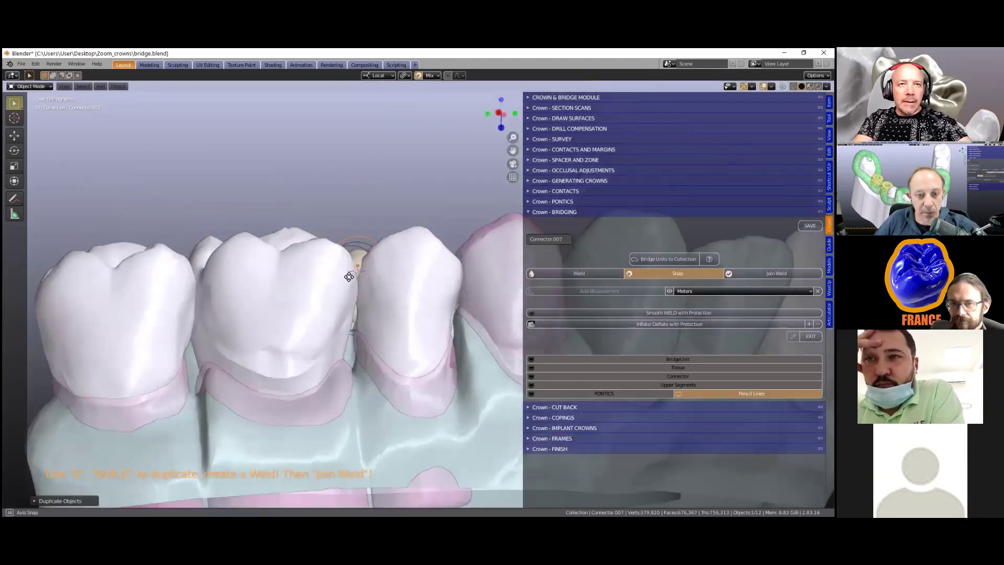
key(shift+d)
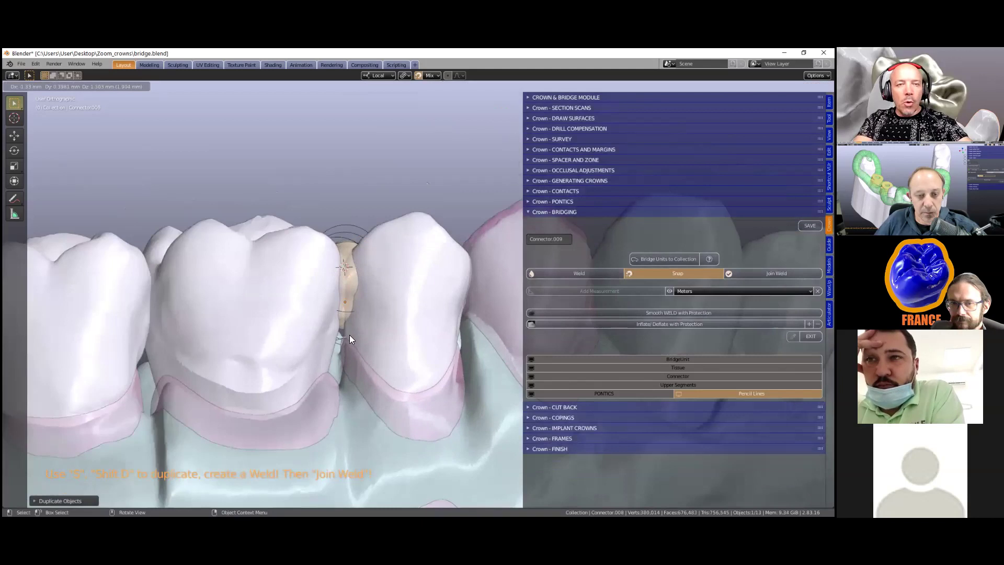
click(351, 314)
middle_drag(352, 306, 358, 348)
key(shift+d)
click(351, 344)
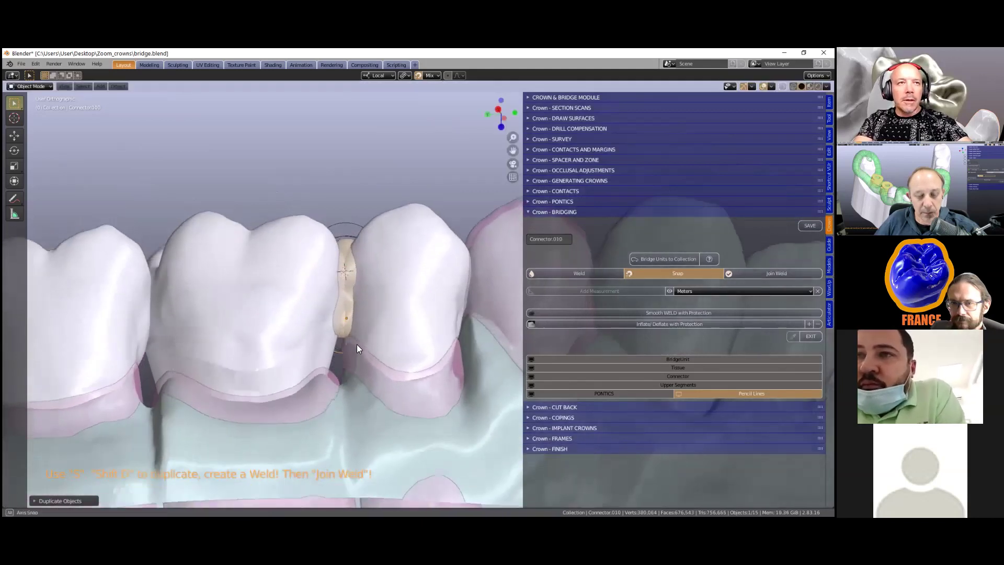
Thicken the lingual part of the premolar-pontic weld with two more connector duplicates on the pontic's side.
middle_drag(481, 367, 434, 344)
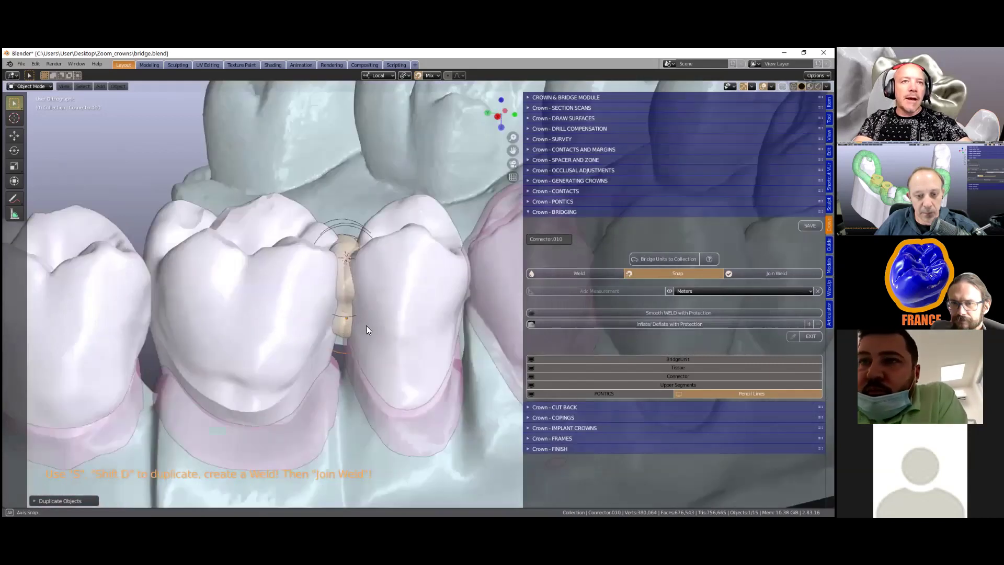
middle_drag(376, 315, 370, 316)
key(shift+d)
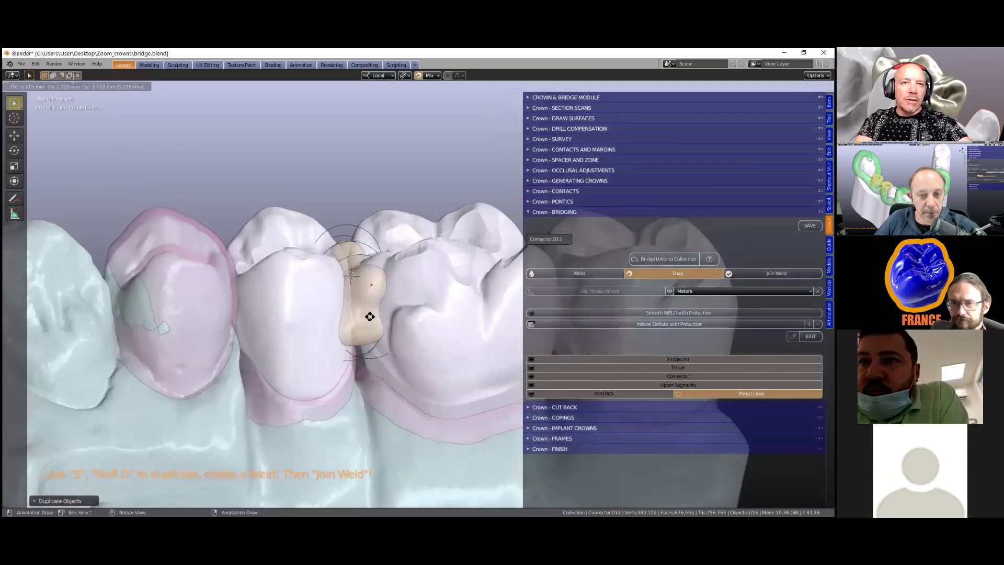
click(373, 302)
key(shift+d)
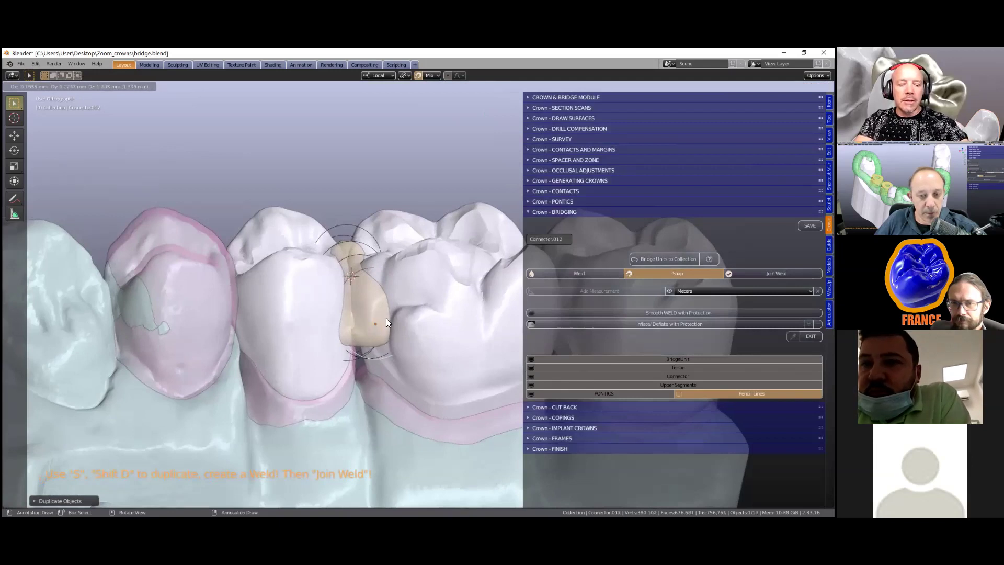
click(404, 297)
Duplicate a connector into the contact between the pontic and the molar crown and scale it up slightly.
shift+middle_drag(365, 296, 189, 302)
key(shift+d)
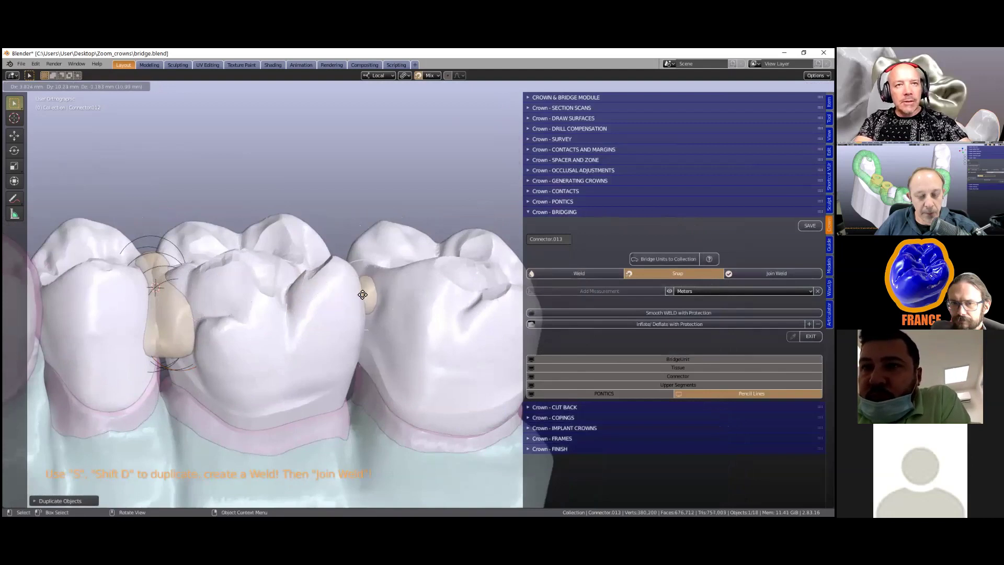
click(382, 299)
mouse_move(382, 298)
middle_down()
mouse_move(372, 301)
mouse_move(396, 305)
middle_up()
key(s)
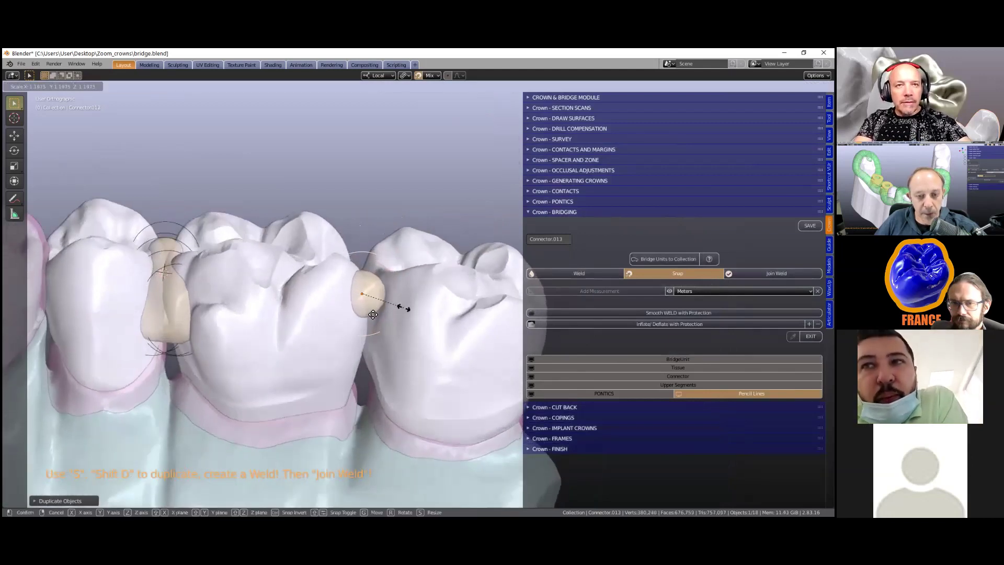
click(405, 309)
Build the pontic-molar weld downward along the lingual embrasure with further connector duplicates.
key(shift+d)
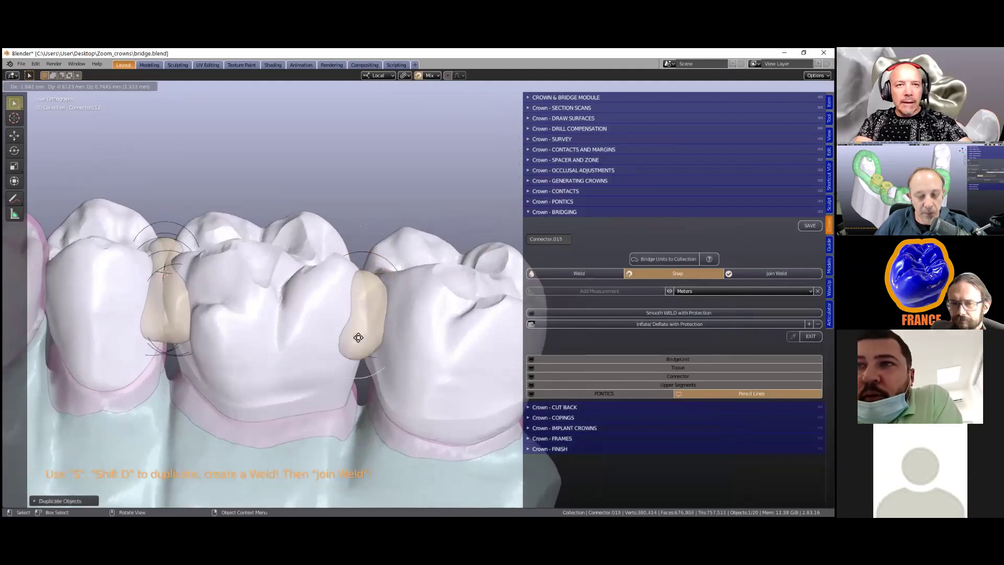
click(363, 332)
key(shift+d)
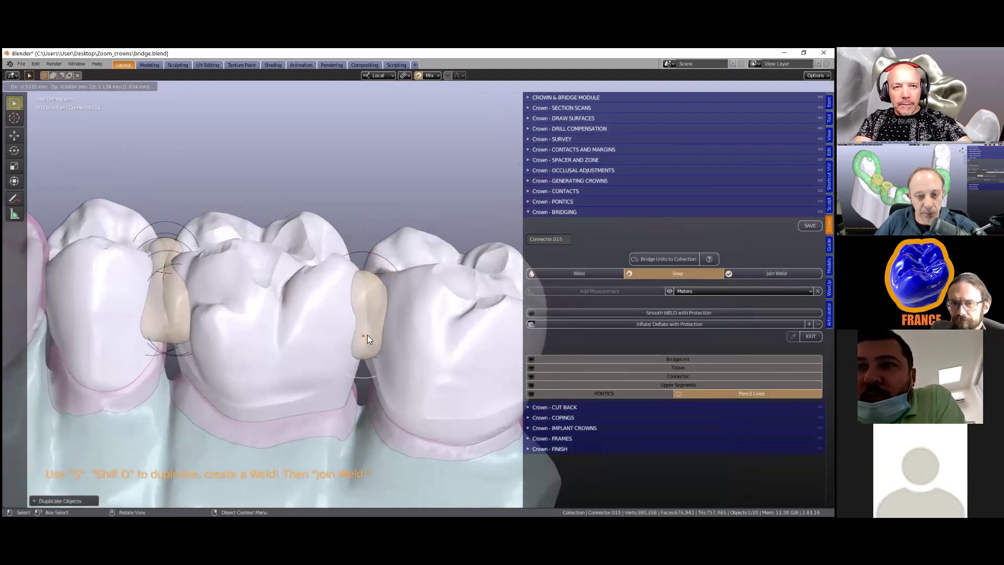
click(369, 364)
scroll(372, 364, down, 4)
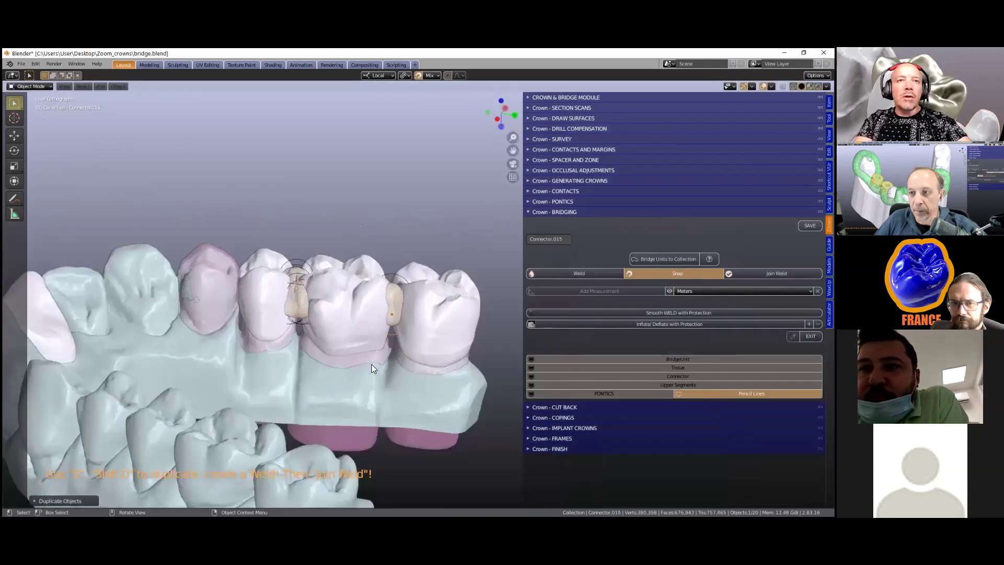
scroll(376, 342, up, 5)
key(shift+d)
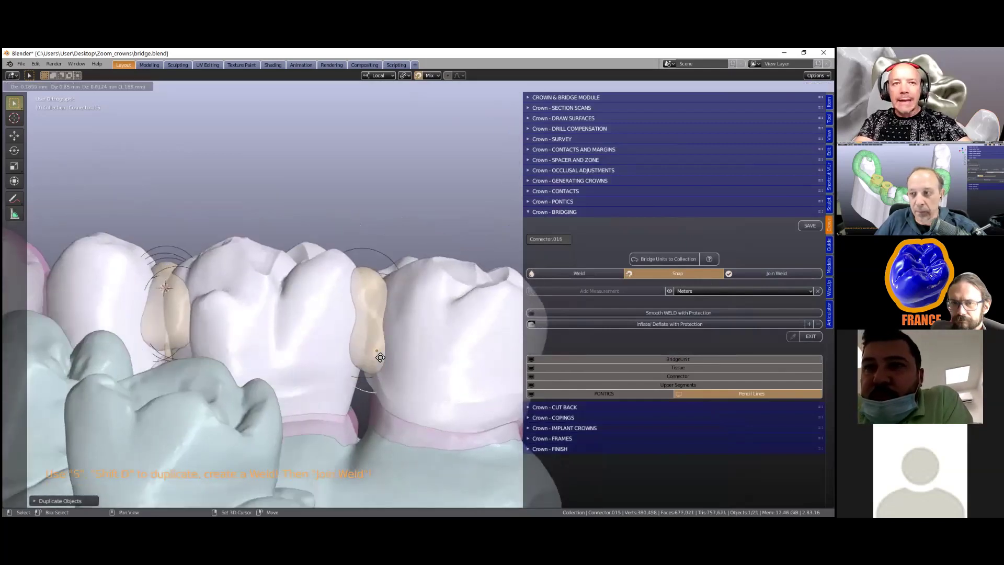
Place duplicated connectors down the gap between the middle crown and the neighbouring molar to extend the weld toward the gum.
click(365, 366)
key(shift+d)
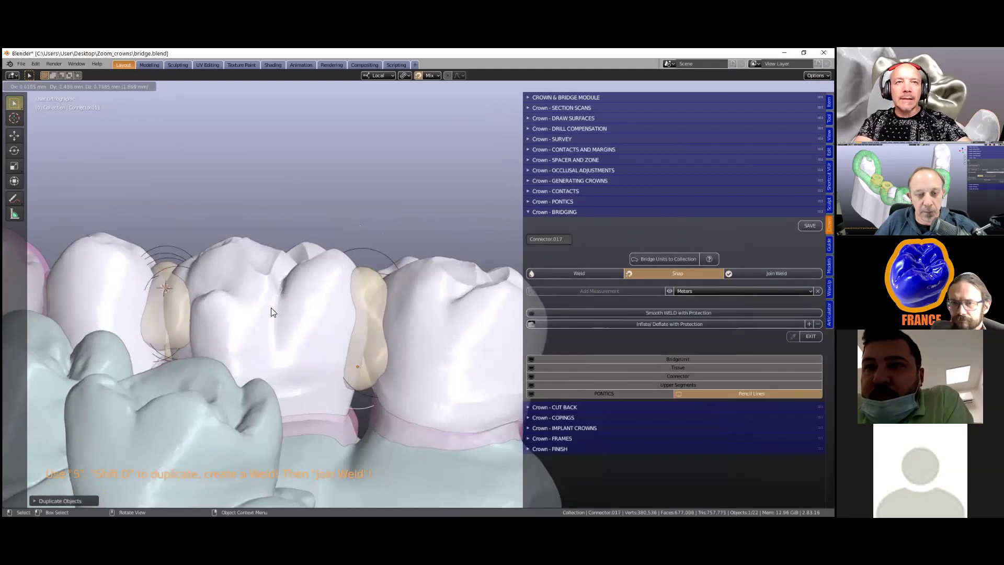
click(300, 329)
Duplicate the connector twice and place the copies in the same molar gap from the opposite side of the arch.
scroll(300, 316, down, 8)
middle_drag(300, 311, 337, 301)
scroll(419, 335, up, 5)
key(shift+d)
click(325, 338)
key(shift+d)
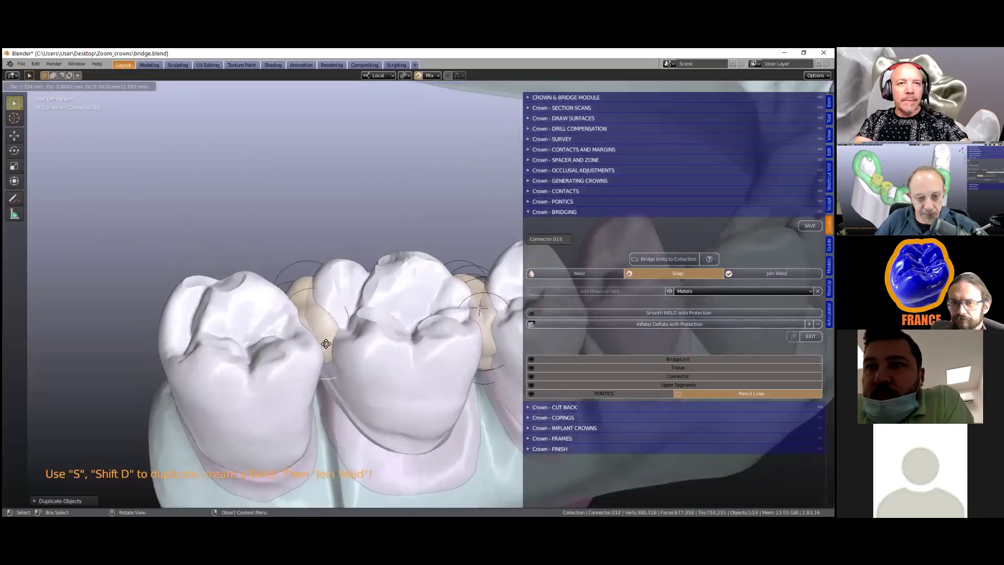
click(354, 372)
scroll(343, 334, down, 4)
scroll(342, 333, up, 1)
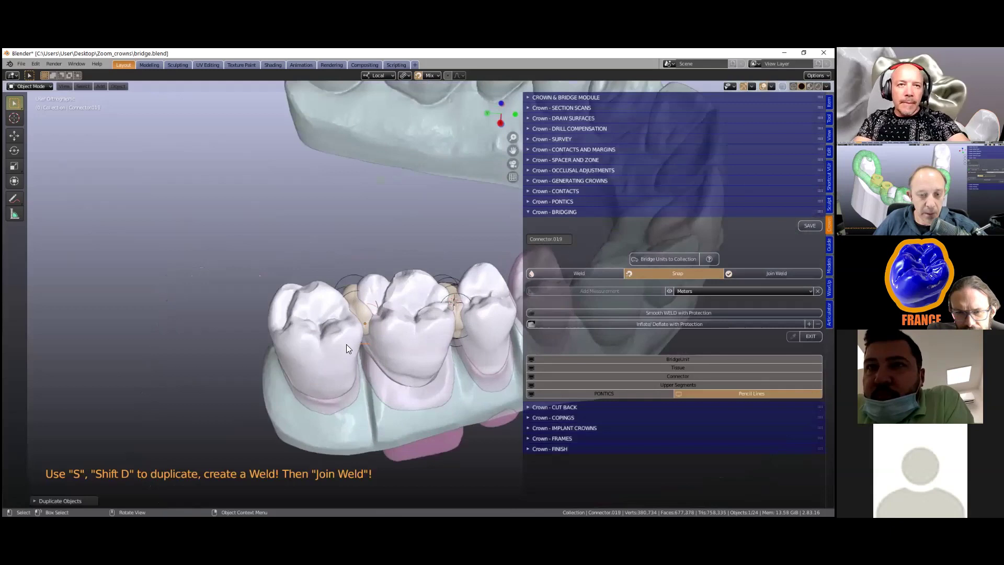
Add two more connector copies lower in the molar gap, stacking them downward between the two crowns.
scroll(349, 348, down, 2)
scroll(353, 353, up, 6)
middle_drag(345, 333, 321, 344)
key(shift+d)
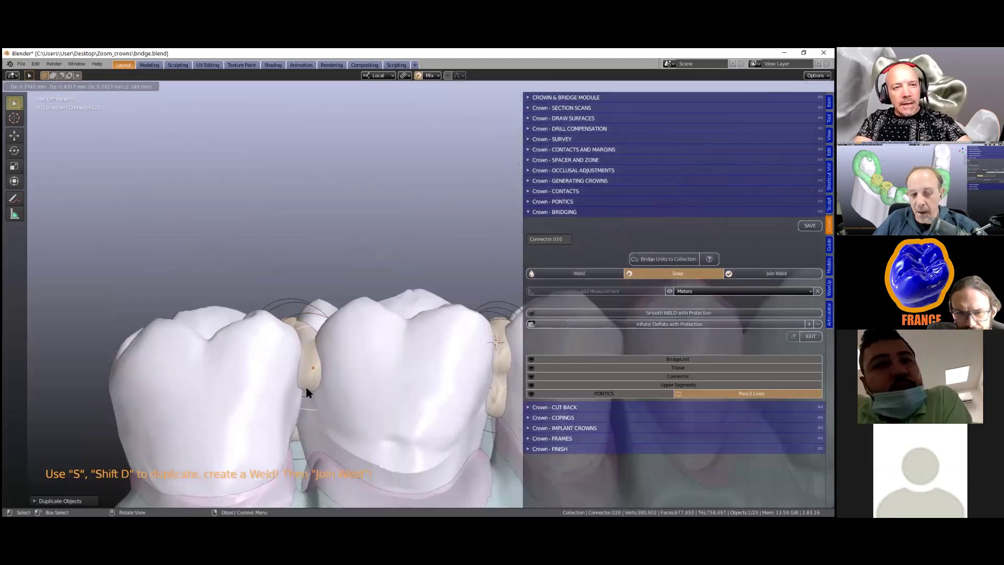
click(310, 403)
key(shift+d)
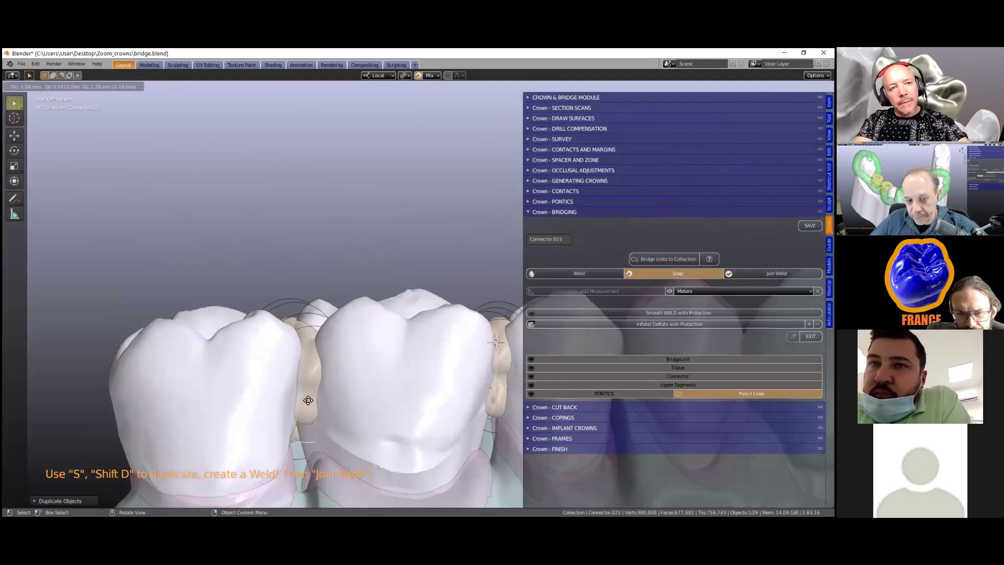
scroll(299, 430, up, 6)
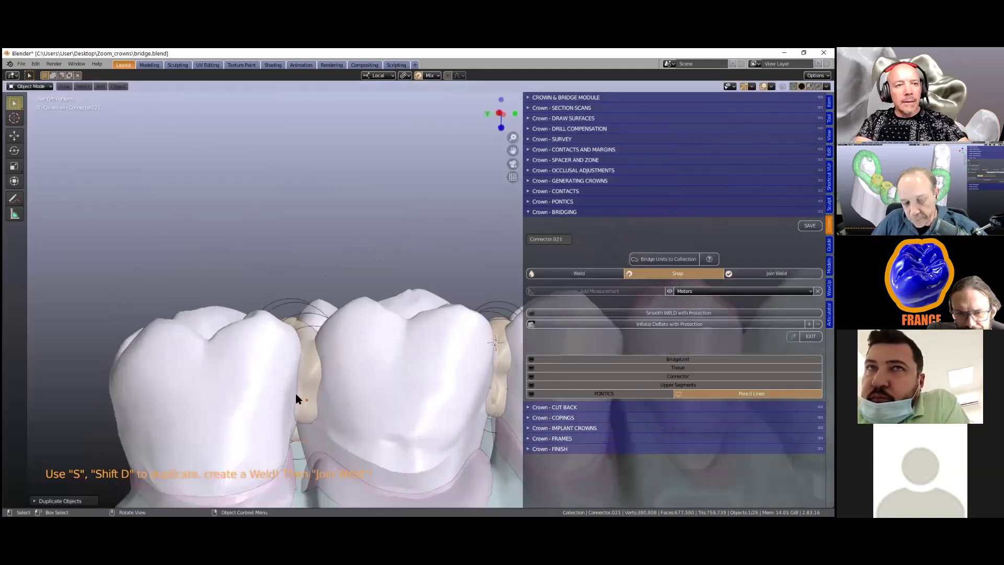
Hide the Tissue and Upper Segments collections to expose the underside of the crowns.
middle_drag(290, 405, 473, 348)
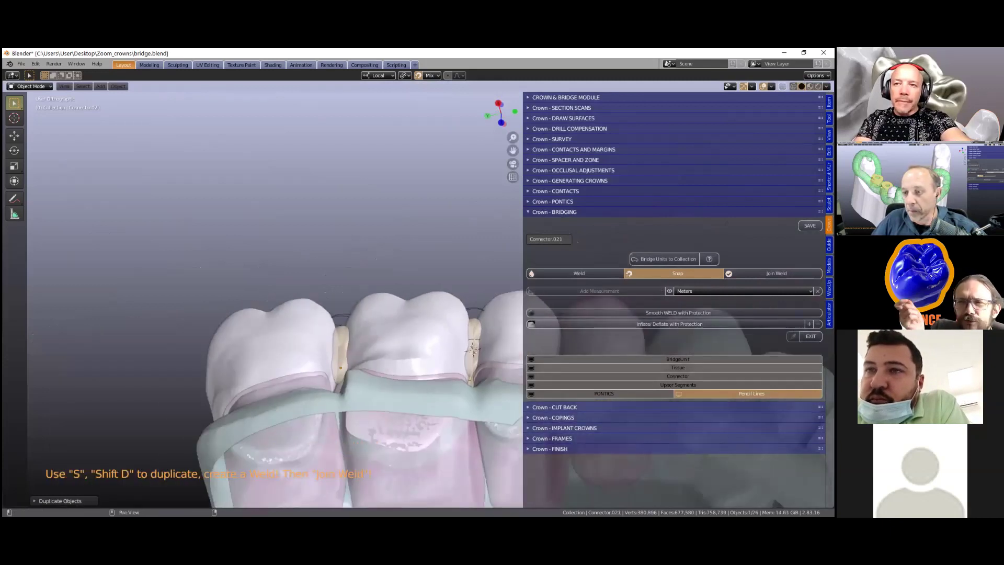
click(674, 368)
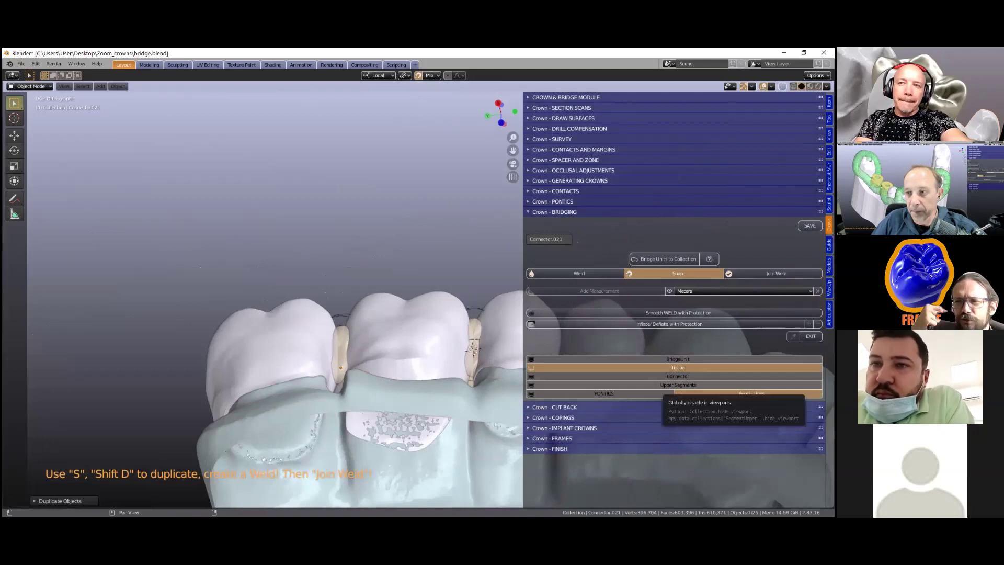
click(531, 384)
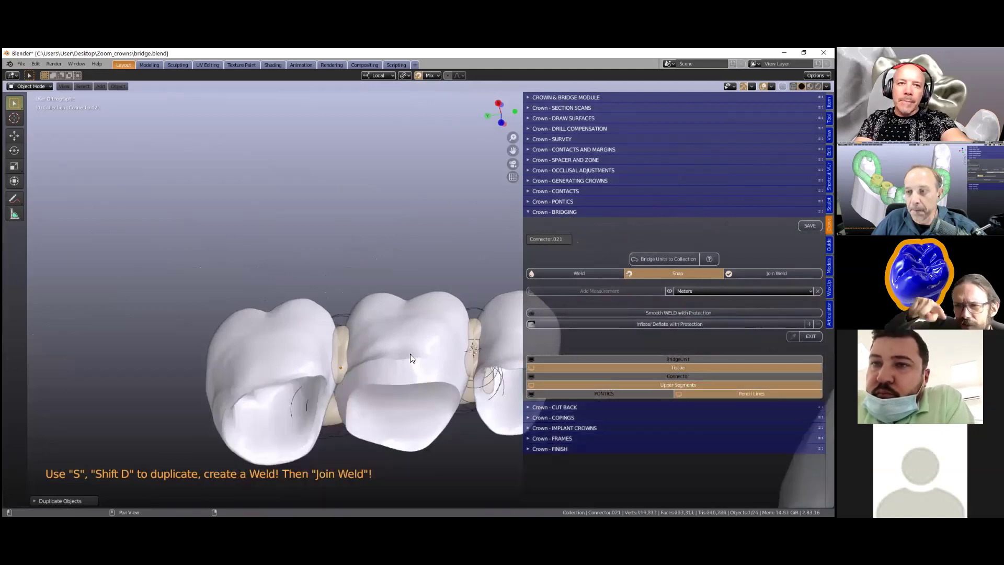
Duplicate the connector twice on the underside of the molar gap to fill the space between the two crowns.
mouse_move(334, 368)
middle_down()
mouse_move(347, 361)
mouse_move(347, 333)
mouse_move(349, 370)
middle_up()
key(shift+d)
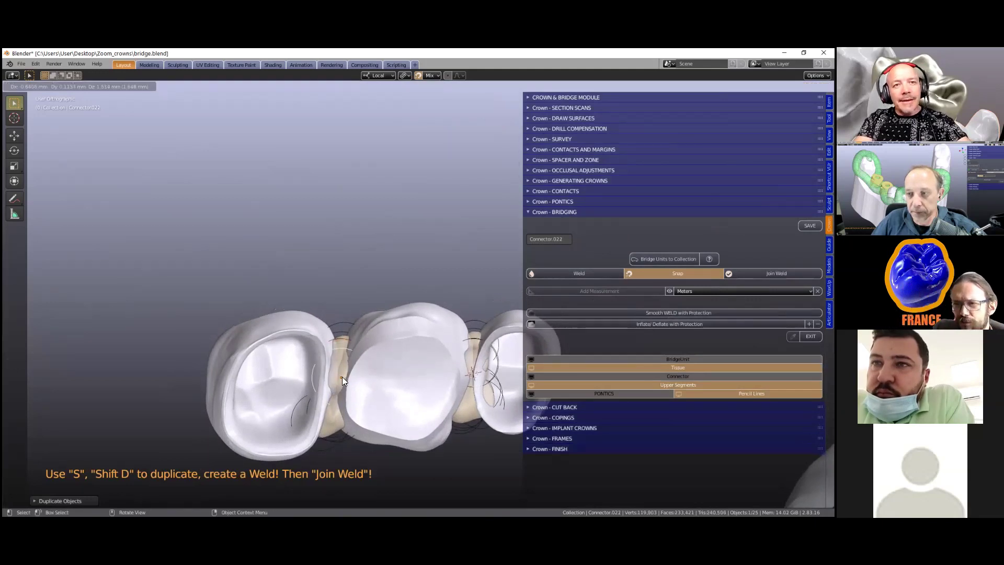
click(331, 404)
scroll(331, 404, up, 5)
middle_drag(348, 369, 291, 343)
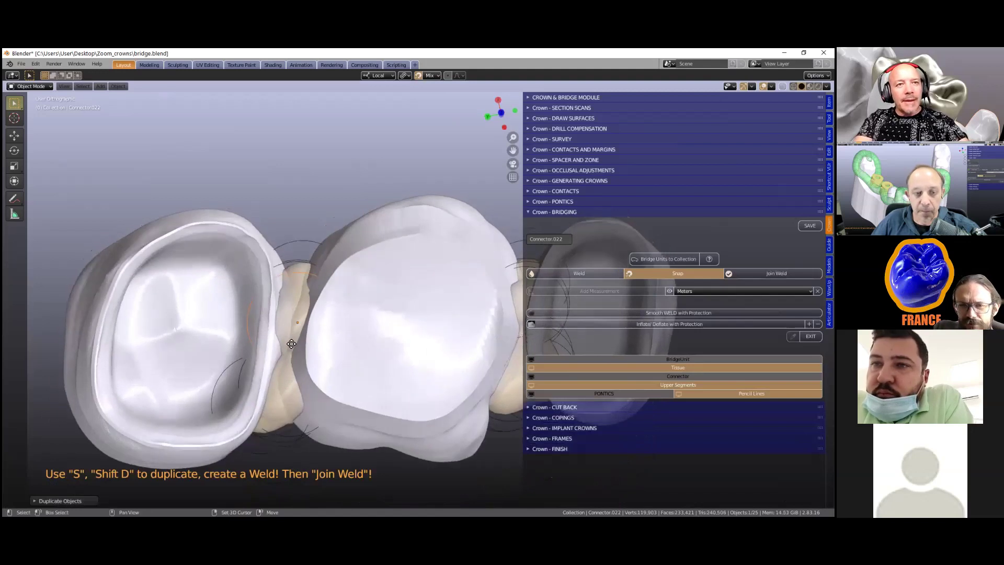
key(shift+d)
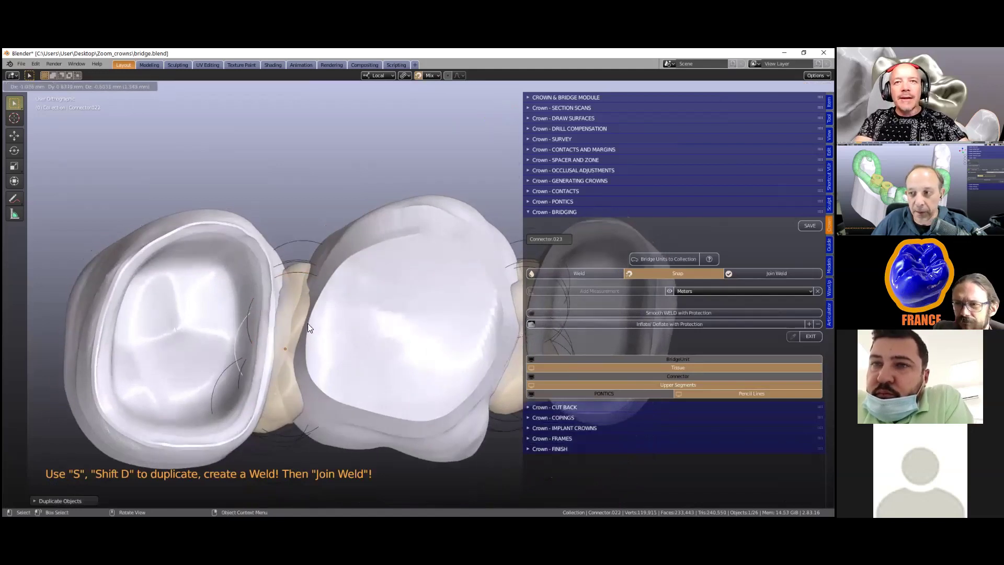
click(348, 281)
Check the connectors from all sides and join the crowns and connectors into one bridge with Join Weld.
scroll(348, 277, down, 5)
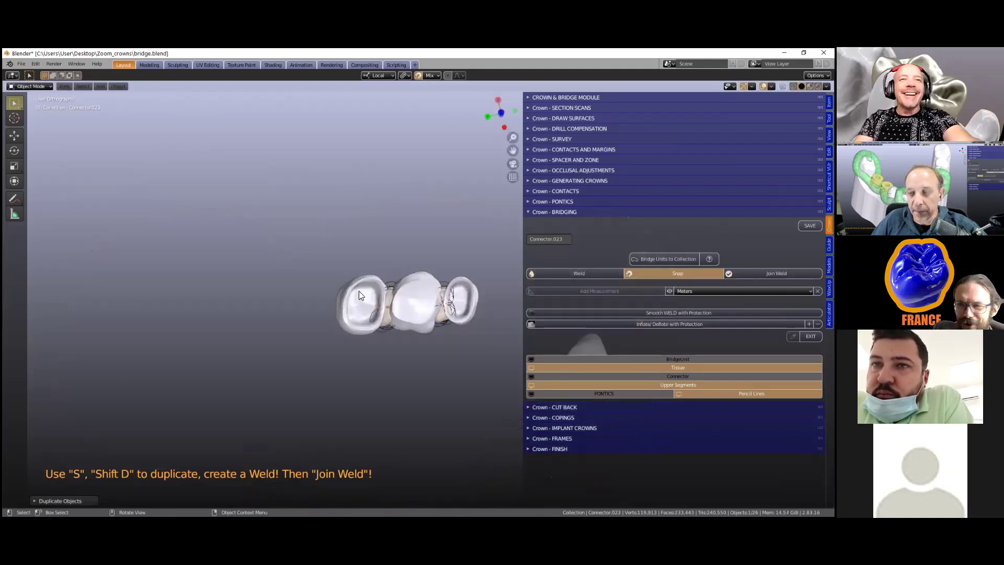
scroll(359, 291, up, 5)
middle_drag(362, 305, 405, 292)
middle_drag(439, 223, 407, 311)
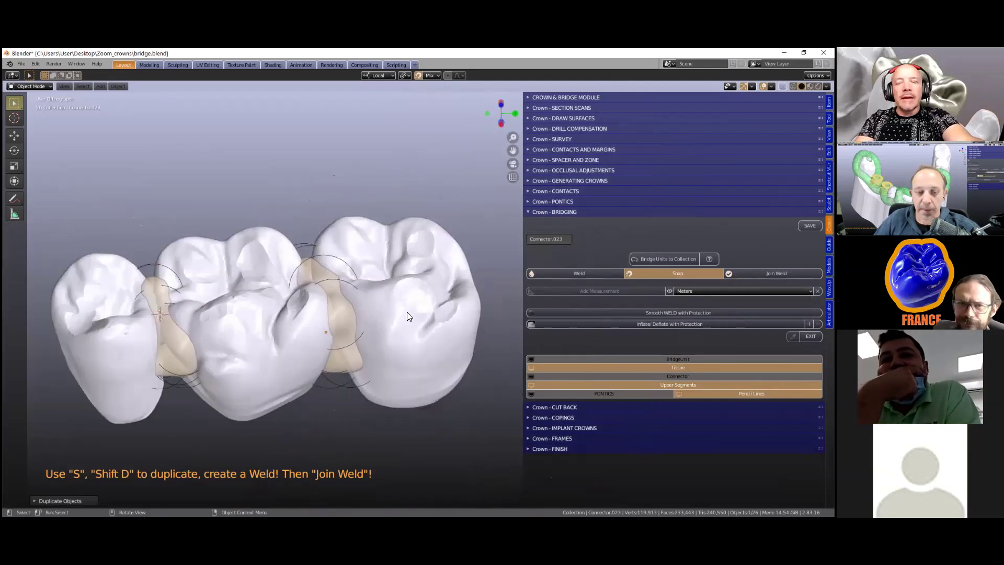
key(shift)
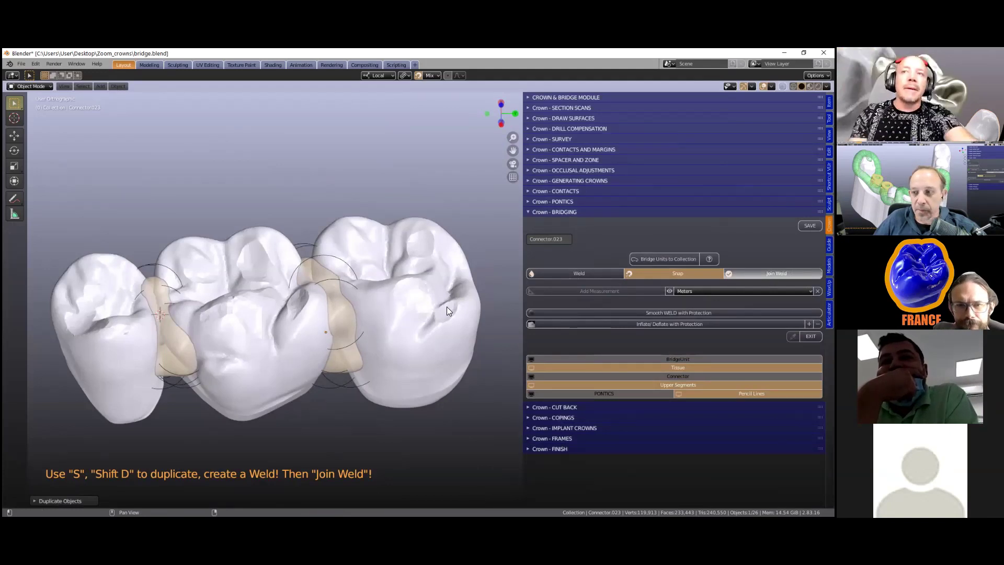
mouse_move(356, 297)
middle_down()
mouse_move(351, 311)
mouse_move(350, 263)
mouse_move(347, 299)
mouse_move(360, 301)
middle_up()
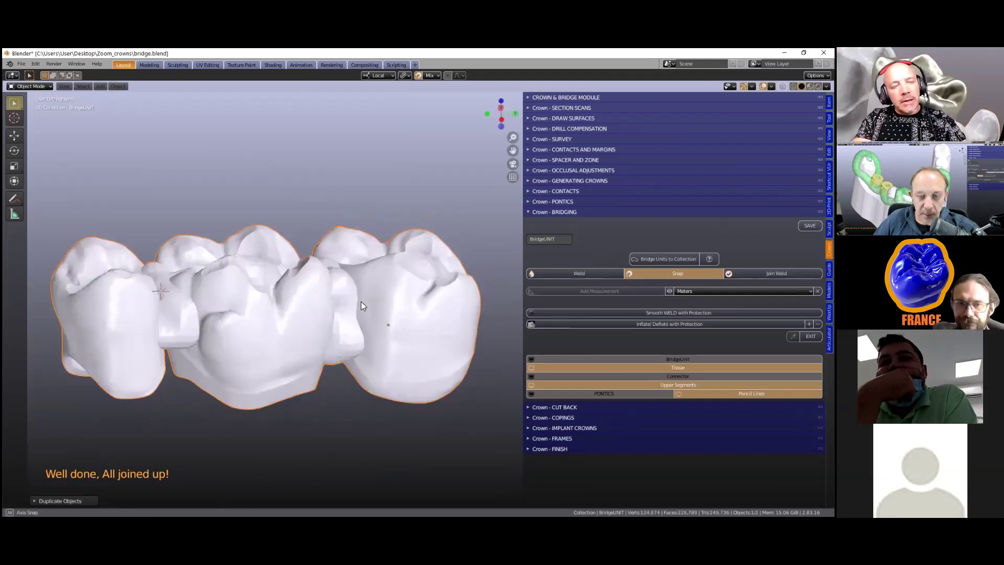
Start Smooth WELD with Protection and smooth the weld borders of both connectors on the facing side of the bridge.
middle_drag(406, 272, 443, 298)
scroll(408, 281, up, 1)
scroll(441, 290, down, 1)
scroll(443, 298, down, 1)
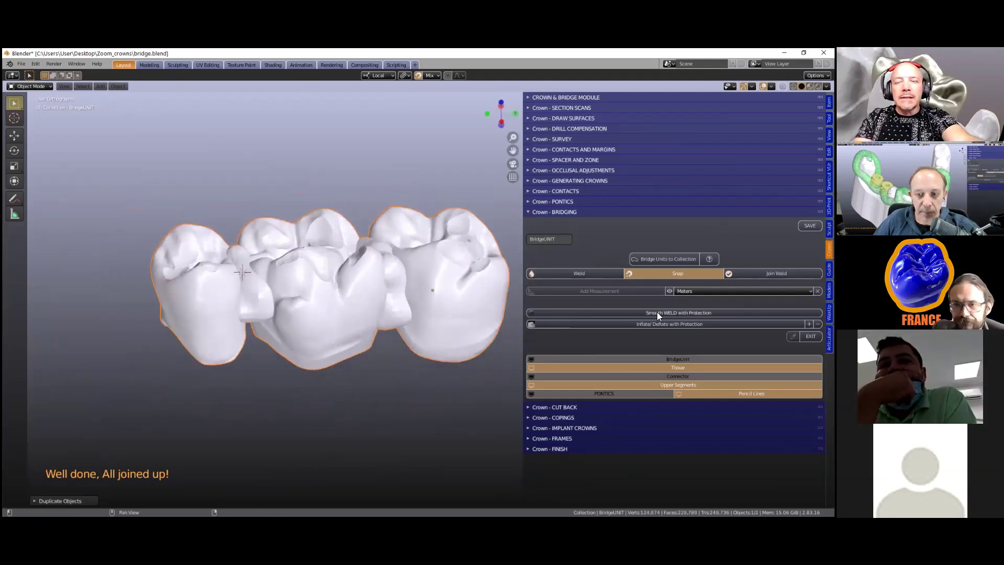
click(656, 312)
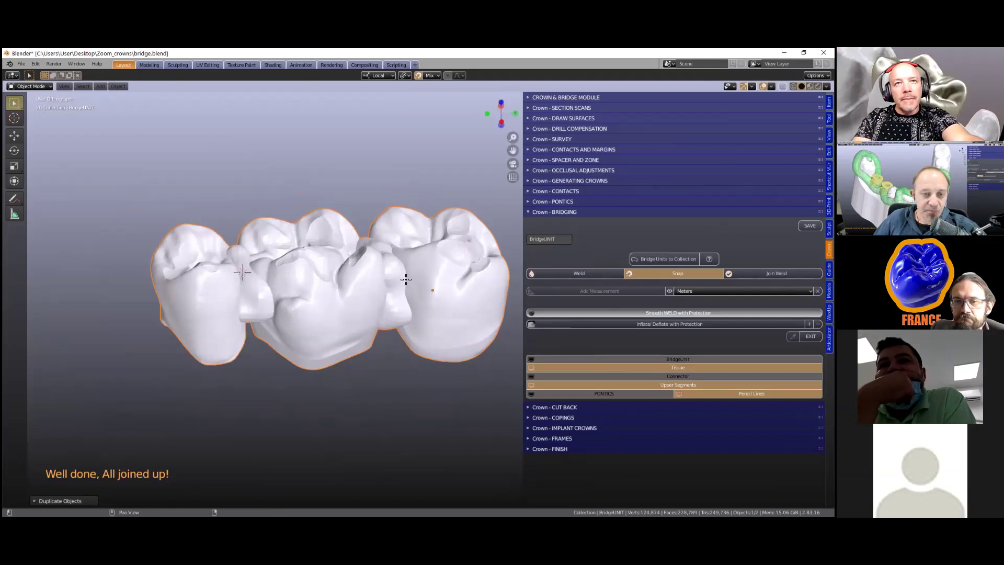
scroll(401, 282, up, 1)
mouse_move(385, 339)
mouse_down()
mouse_move(403, 331)
mouse_move(394, 317)
mouse_up()
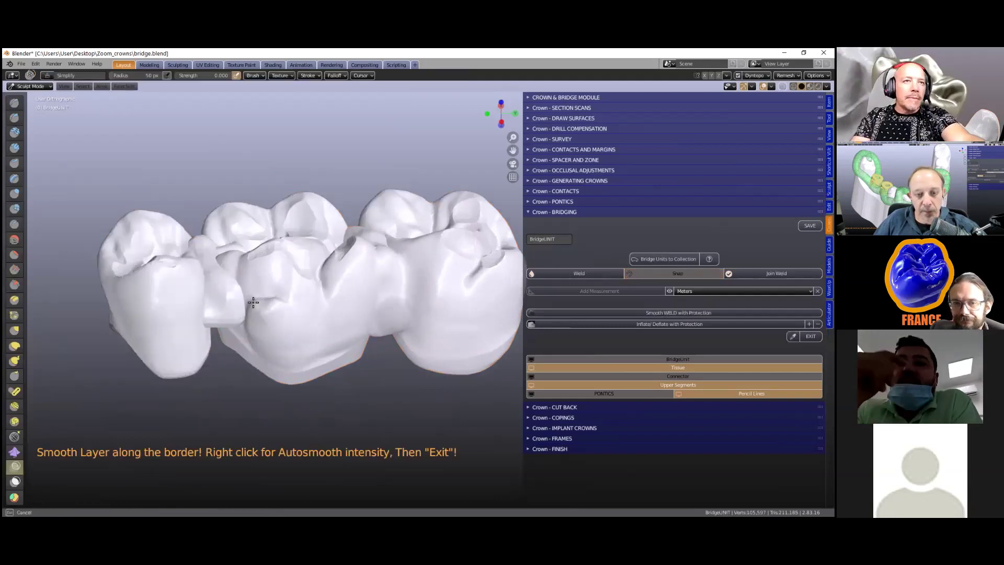
mouse_move(422, 280)
mouse_down()
mouse_move(226, 269)
mouse_move(219, 315)
mouse_up()
mouse_move(220, 315)
middle_down()
mouse_move(225, 296)
mouse_move(216, 414)
middle_up()
mouse_move(224, 317)
mouse_down()
mouse_move(371, 338)
mouse_move(390, 365)
mouse_move(383, 350)
mouse_move(348, 381)
mouse_move(238, 337)
mouse_move(319, 350)
mouse_up()
Smooth the connector weld borders from a more tilted view of the bridge.
scroll(319, 350, down, 4)
mouse_move(350, 267)
middle_down()
mouse_move(344, 205)
mouse_move(389, 304)
mouse_move(374, 310)
middle_up()
scroll(251, 338, up, 4)
mouse_move(242, 369)
mouse_down()
mouse_move(248, 341)
mouse_move(251, 403)
mouse_move(383, 308)
mouse_move(403, 376)
mouse_move(389, 406)
mouse_move(396, 387)
mouse_up()
Smooth the weld borders of both connectors around the opposite side and across the chewing surfaces.
scroll(395, 386, down, 4)
middle_drag(395, 387, 407, 324)
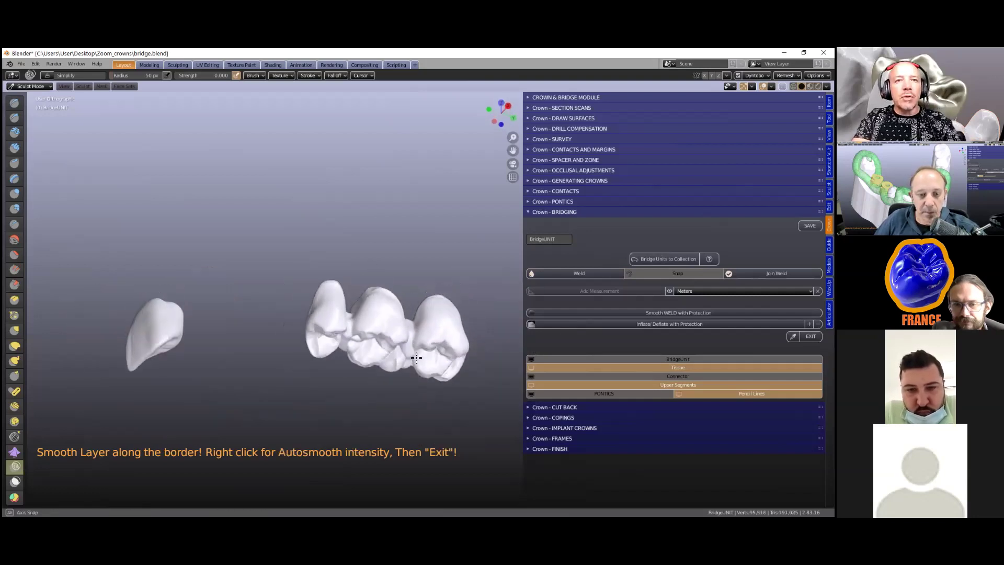
middle_drag(424, 422, 402, 381)
scroll(272, 375, up, 5)
mouse_move(271, 374)
mouse_down()
mouse_move(290, 392)
mouse_move(255, 366)
mouse_move(246, 390)
mouse_move(256, 460)
mouse_move(280, 458)
mouse_move(334, 354)
mouse_move(356, 362)
mouse_up()
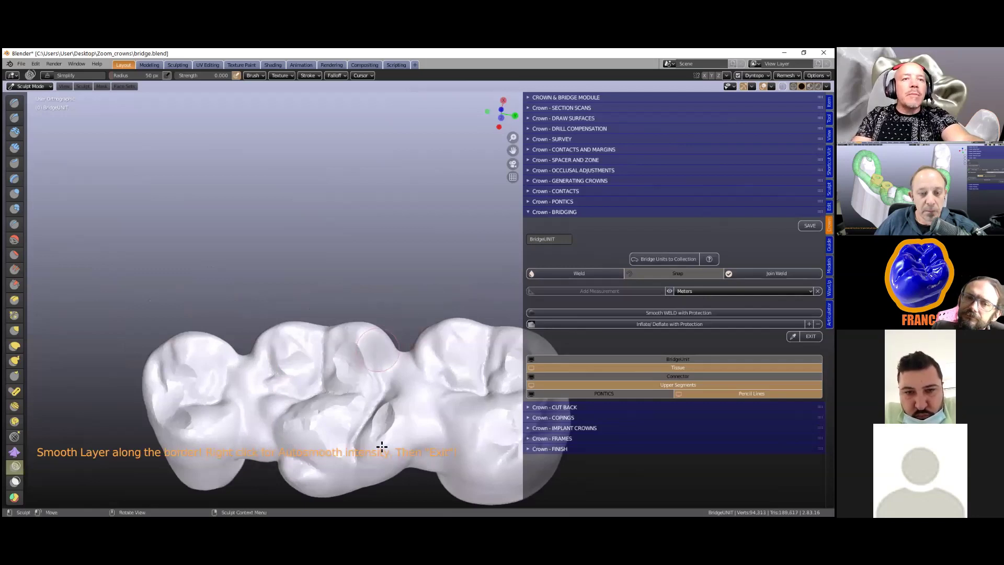
mouse_move(317, 419)
mouse_down()
mouse_move(341, 451)
mouse_move(298, 410)
mouse_move(298, 355)
mouse_move(164, 388)
mouse_move(176, 433)
mouse_move(312, 422)
mouse_move(369, 431)
mouse_move(424, 363)
mouse_up()
scroll(421, 353, down, 2)
shift+middle_drag(421, 353, 340, 341)
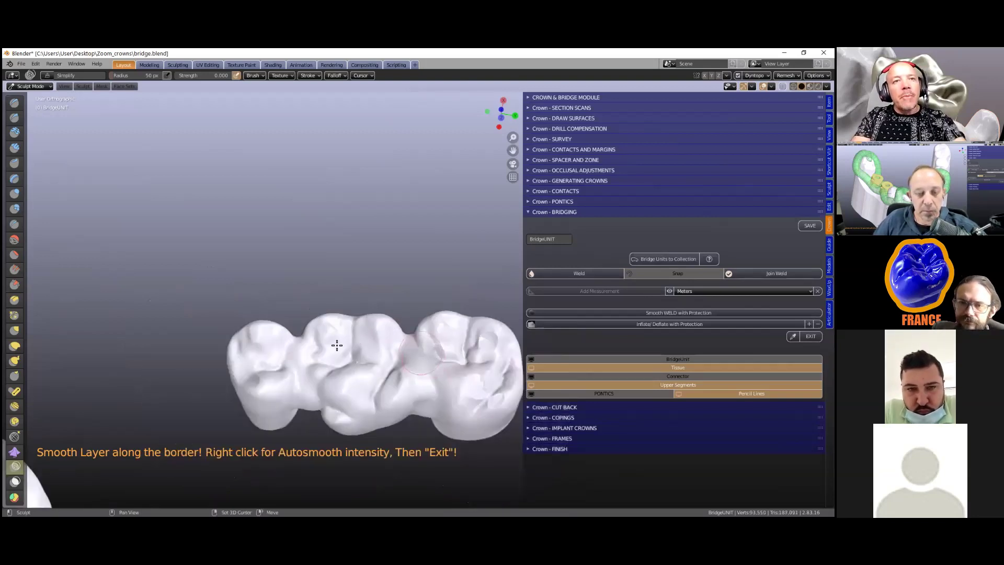
scroll(337, 345, up, 4)
scroll(408, 398, up, 1)
mouse_move(408, 399)
mouse_down()
mouse_move(417, 406)
mouse_move(353, 394)
mouse_move(352, 347)
mouse_up()
Smooth the connectors along the underside between the crown margins, and exit the weld smoothing.
scroll(402, 395, down, 3)
middle_drag(340, 226, 344, 330)
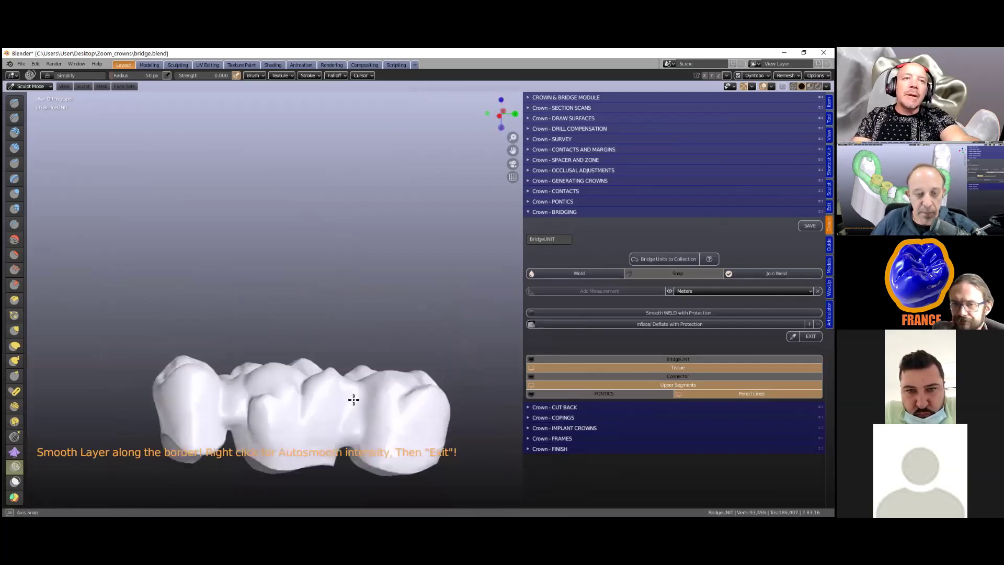
middle_drag(354, 399, 353, 311)
middle_drag(358, 374, 358, 460)
scroll(343, 396, up, 4)
middle_drag(339, 388, 287, 439)
scroll(287, 439, down, 1)
mouse_move(312, 414)
mouse_down()
mouse_move(288, 437)
mouse_move(120, 453)
mouse_move(306, 422)
mouse_move(145, 411)
mouse_move(115, 433)
mouse_move(115, 454)
mouse_up()
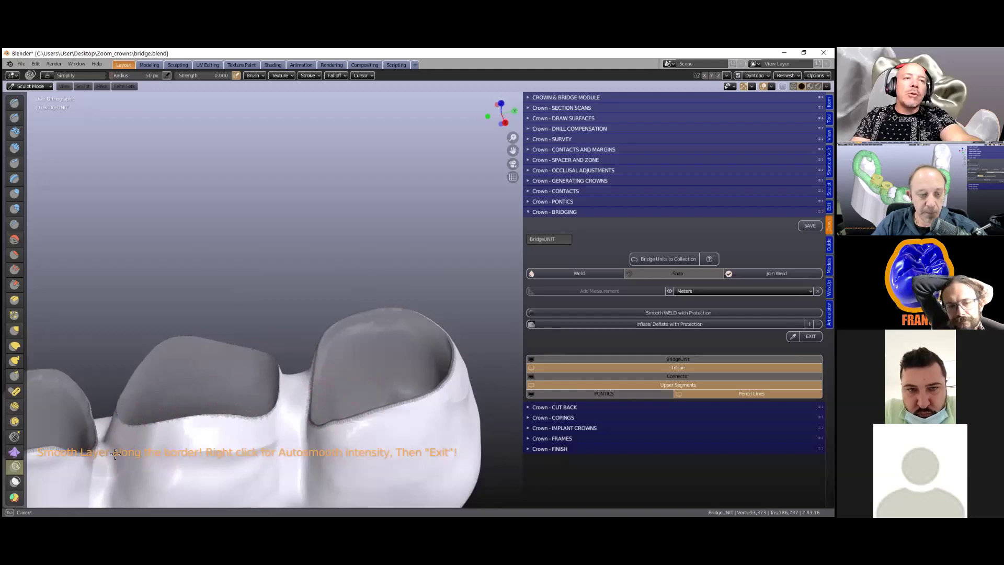
drag(256, 378, 291, 381)
scroll(306, 381, down, 3)
mouse_move(311, 267)
middle_down()
mouse_move(307, 202)
mouse_move(313, 327)
mouse_move(312, 249)
middle_up()
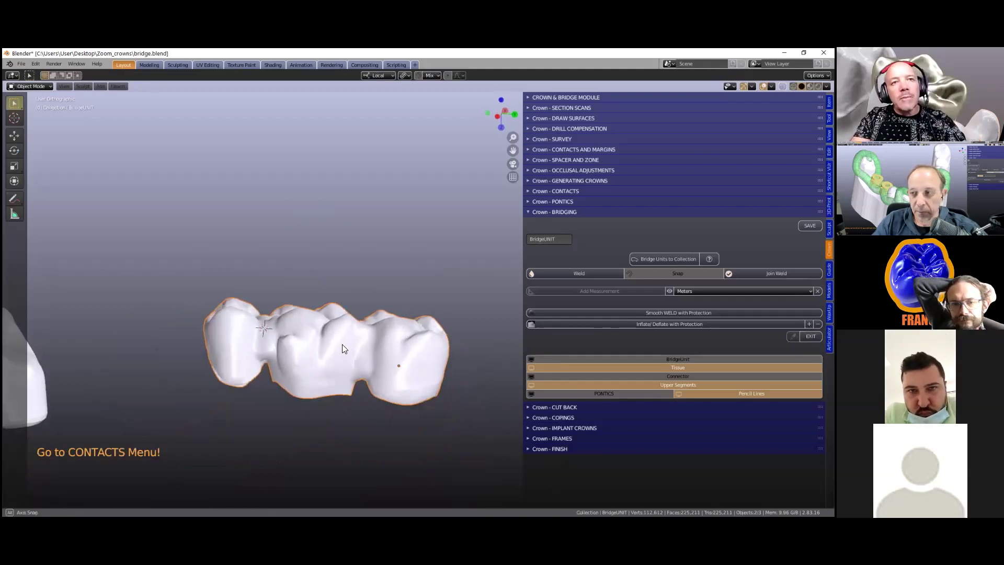
Clip the view to a thin vertical slice through the connector between the small end crown and the middle crown.
middle_drag(342, 344, 347, 343)
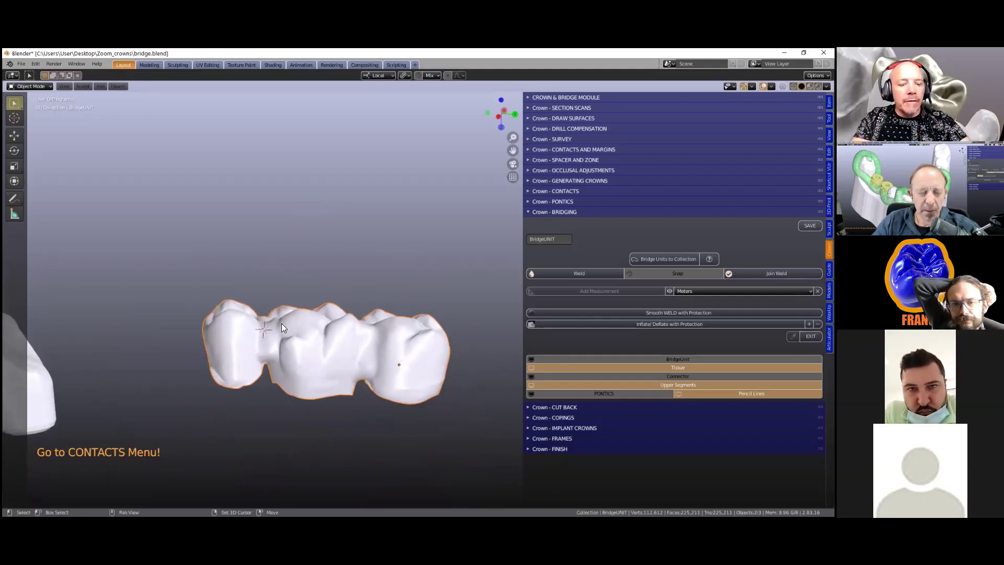
key(b)
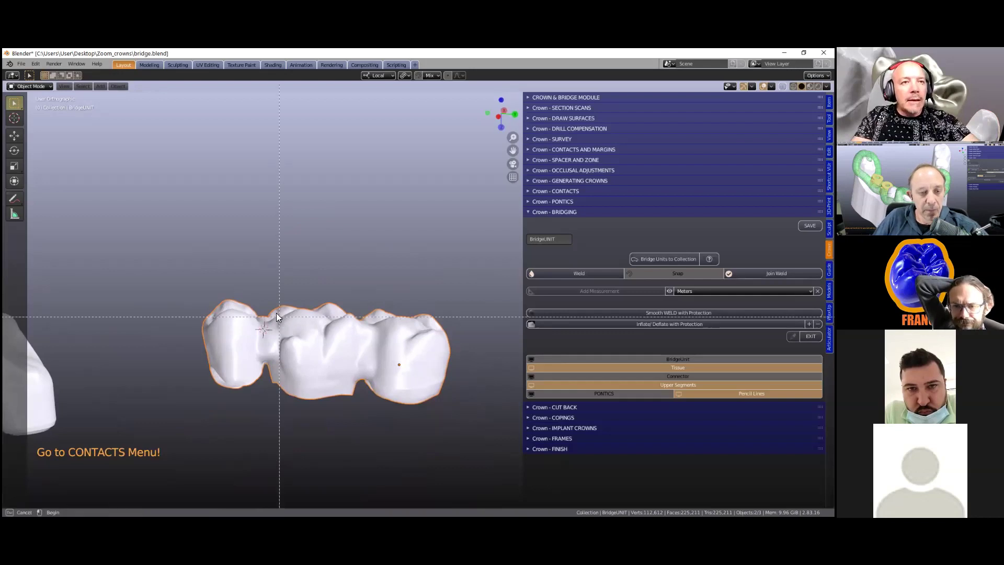
drag(264, 277, 278, 378)
drag(272, 417, 268, 415)
scroll(388, 295, down, 2)
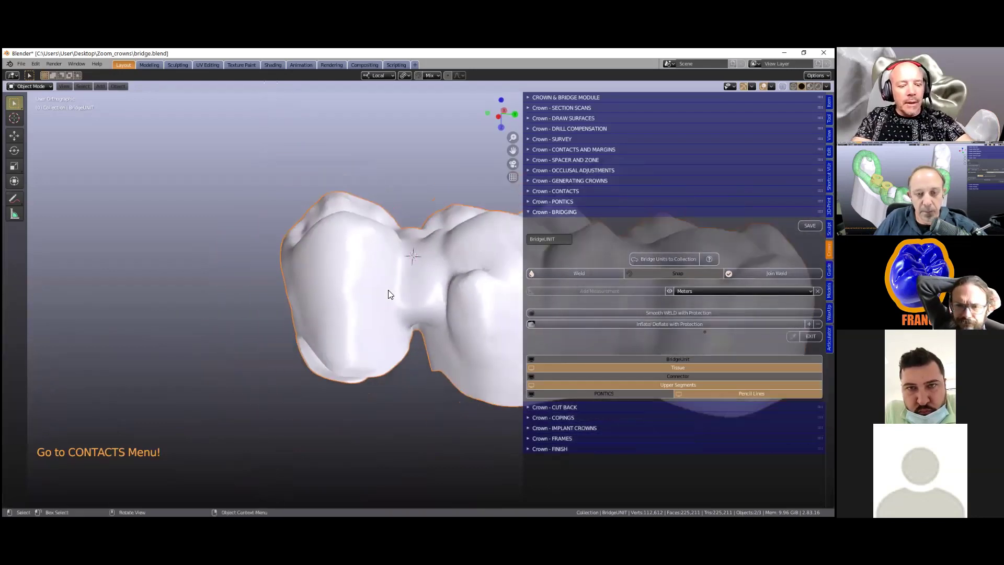
key(shift+b)
drag(413, 185, 417, 405)
middle_drag(364, 334, 278, 307)
scroll(278, 306, down, 1)
scroll(282, 304, up, 5)
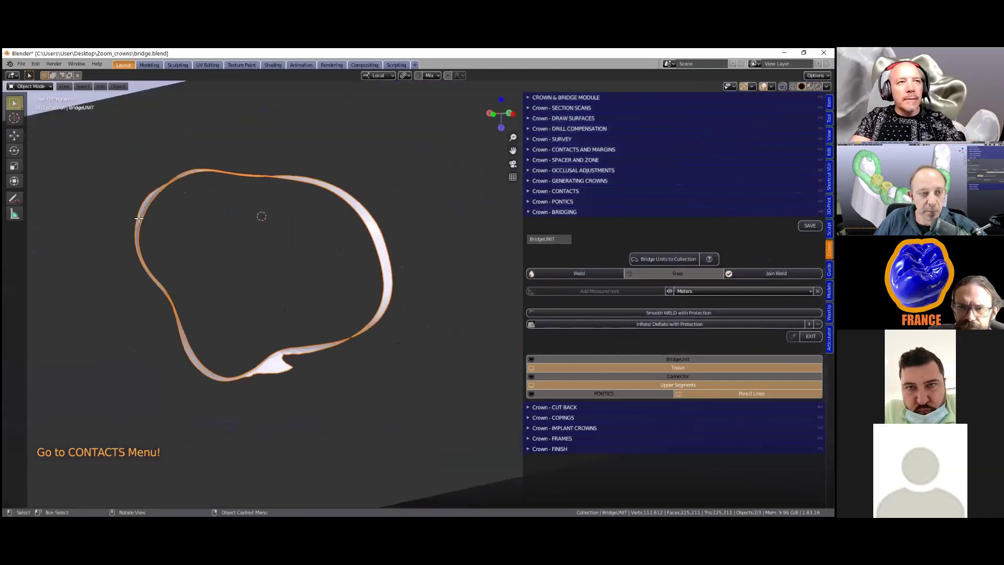
Add a visible measurement between two vertices on opposite sides of the connector slice and set its units to Millimeters.
key(Tab)
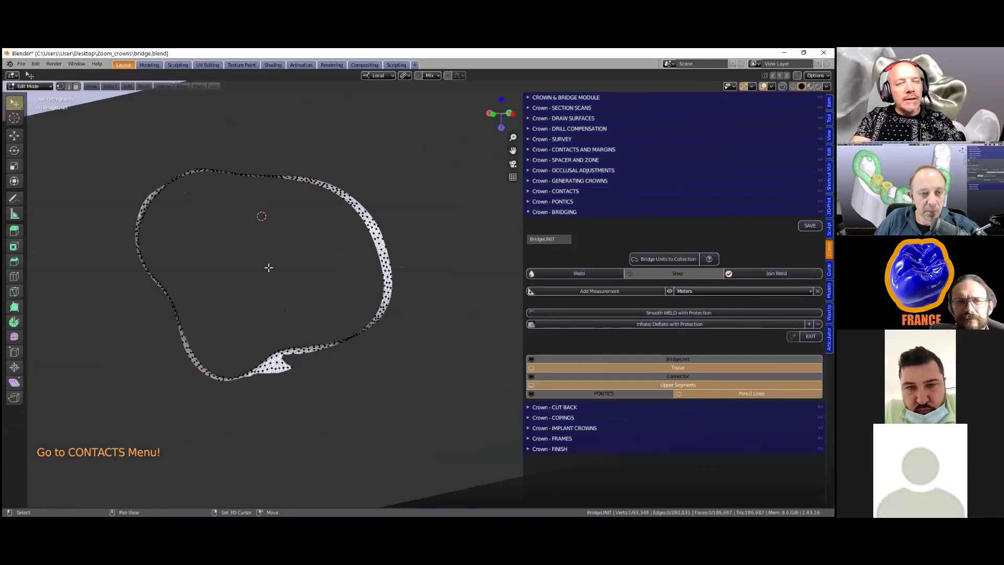
shift+click(389, 295)
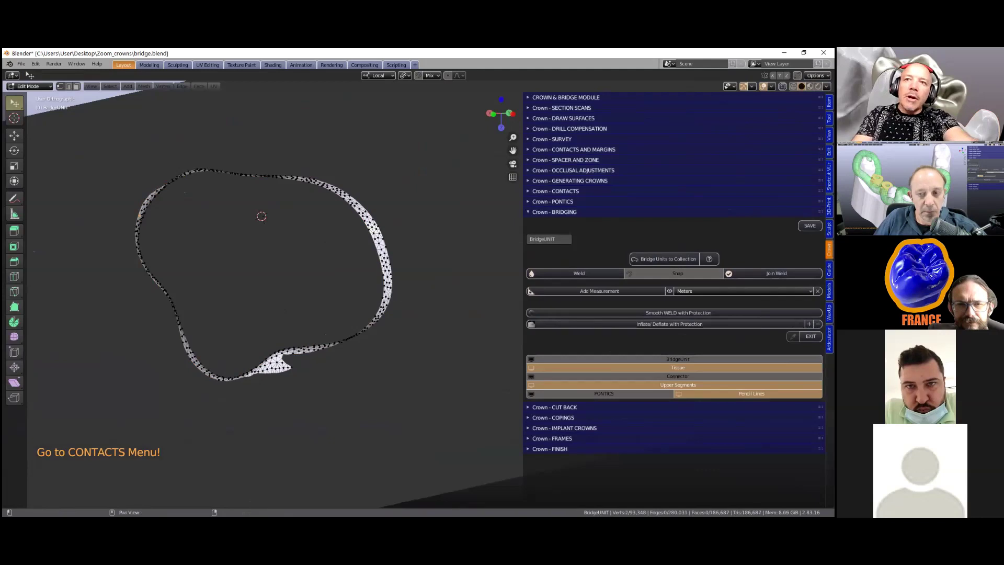
click(586, 291)
click(670, 291)
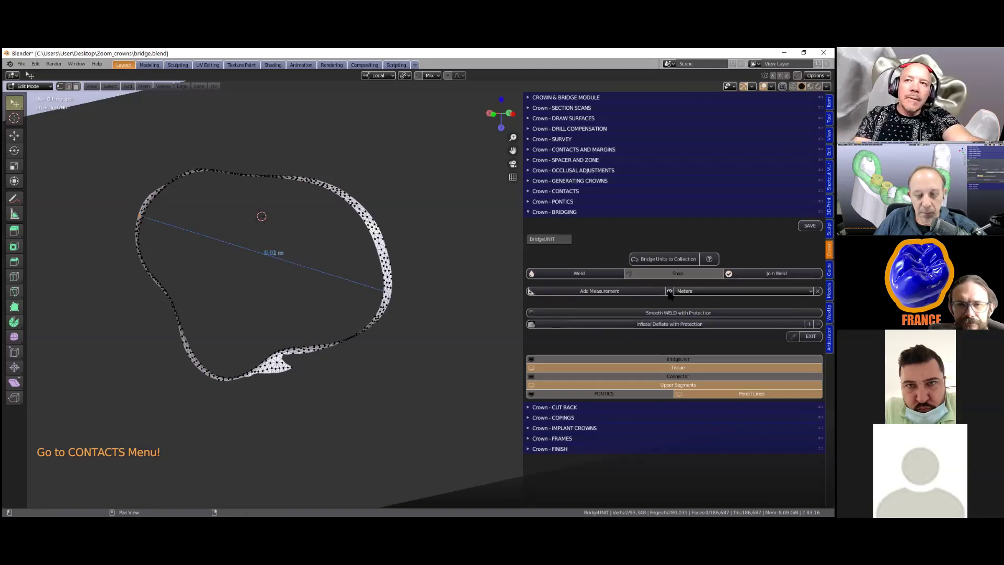
click(683, 291)
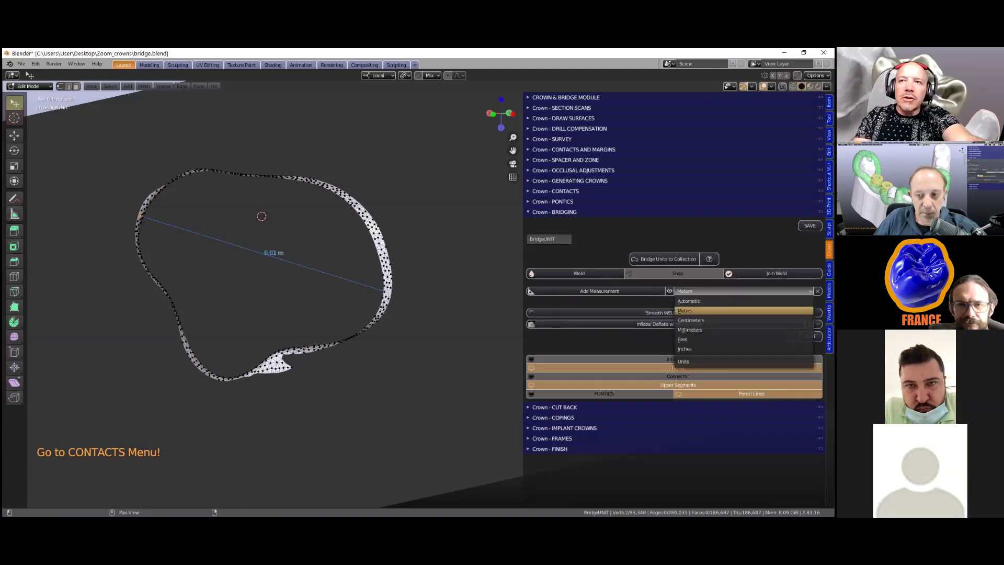
click(690, 329)
Add a second measurement across the connector slice, from a top-edge vertex to one on the bottom edge, and exit measuring.
scroll(256, 278, up, 1)
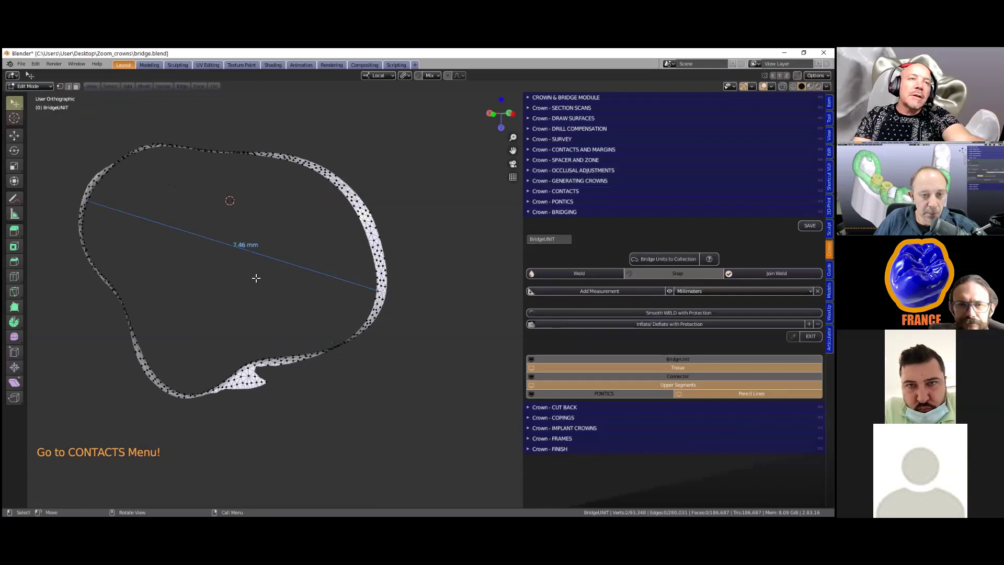
scroll(248, 195, down, 1)
scroll(267, 179, up, 1)
click(259, 154)
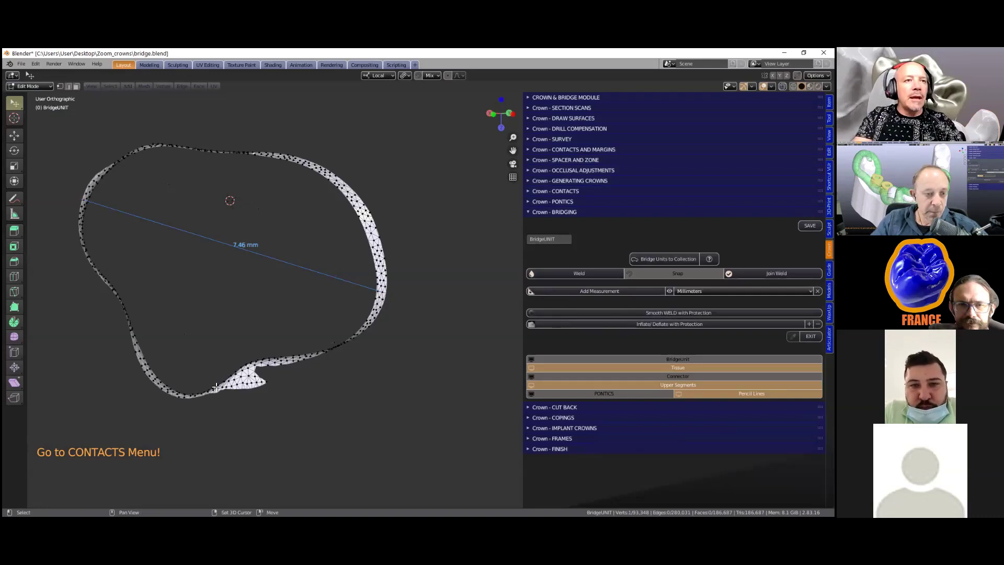
key(ctrl+z)
click(613, 290)
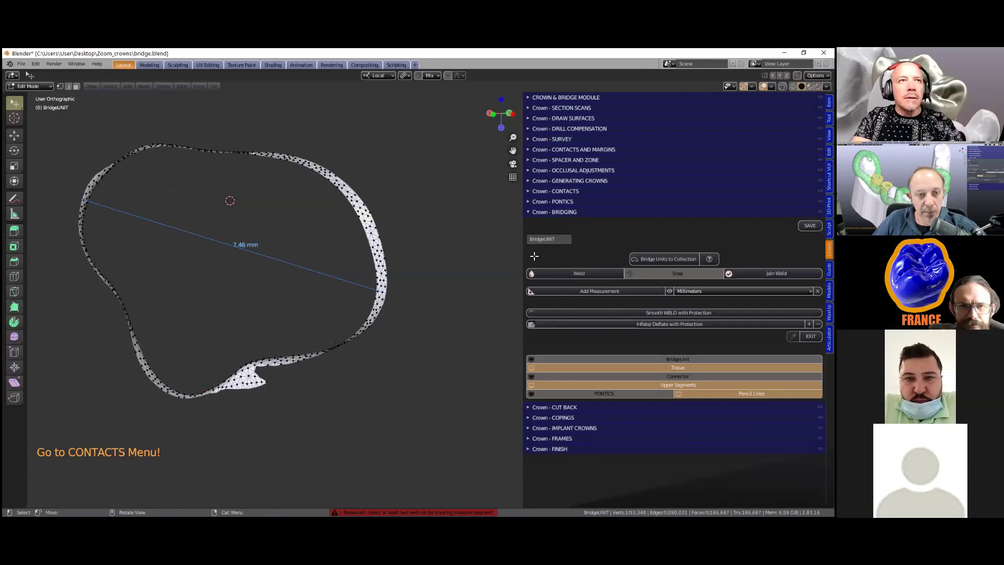
click(609, 291)
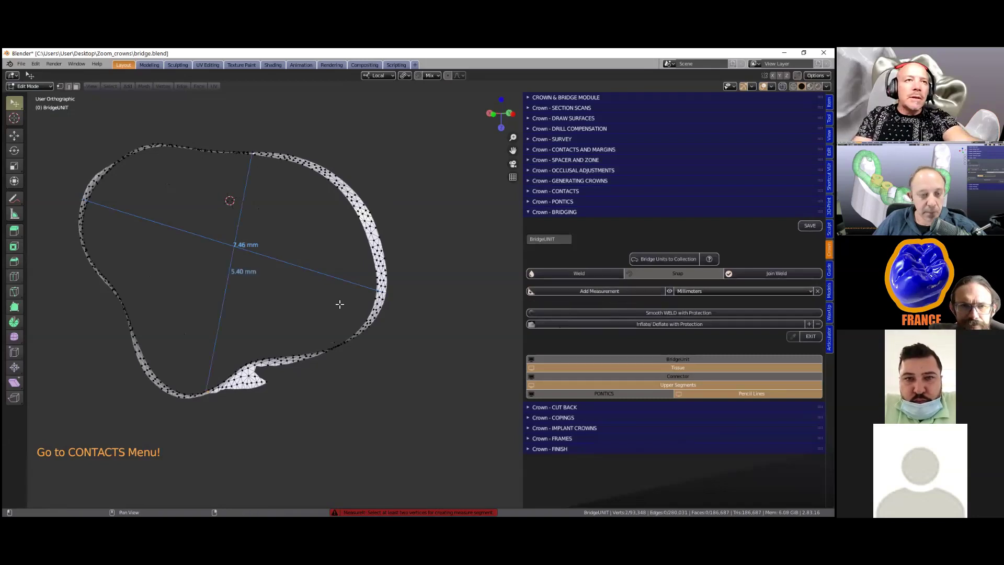
scroll(157, 262, up, 2)
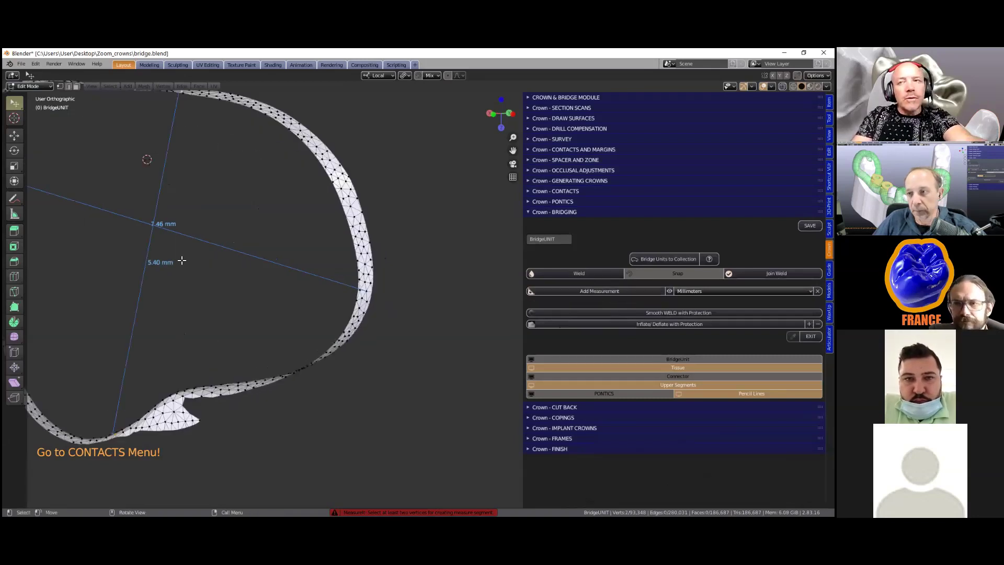
scroll(324, 303, down, 2)
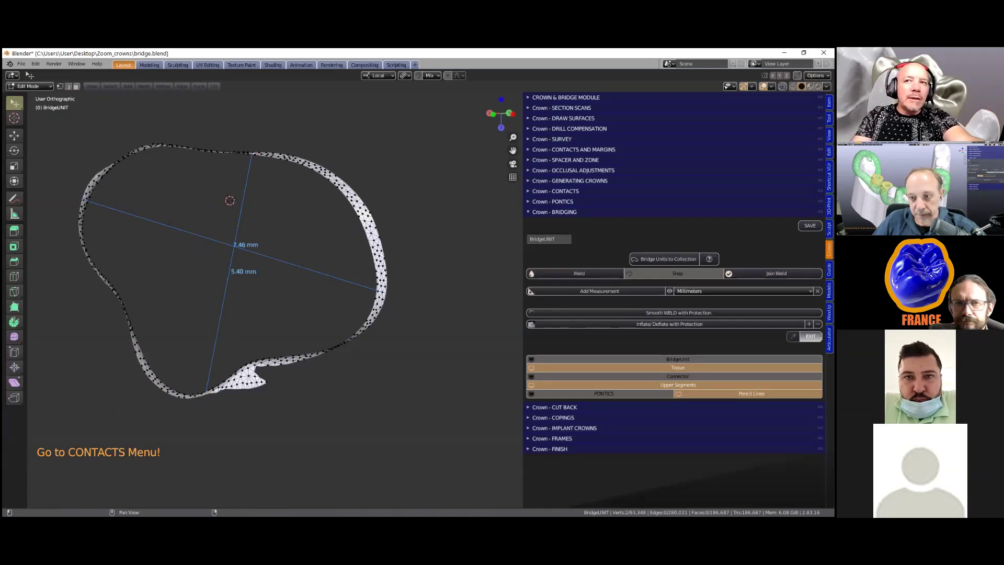
click(809, 336)
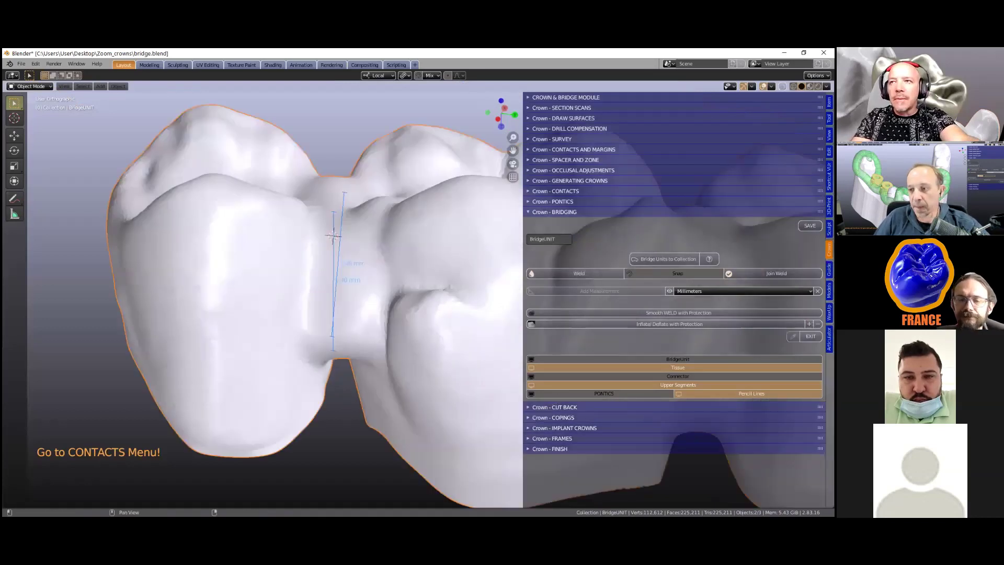
Show the Upper Segments scan around the bridge and bring the tooth beside the small end crown into view.
middle_drag(333, 308, 346, 312)
scroll(368, 314, down, 5)
middle_drag(361, 393, 366, 335)
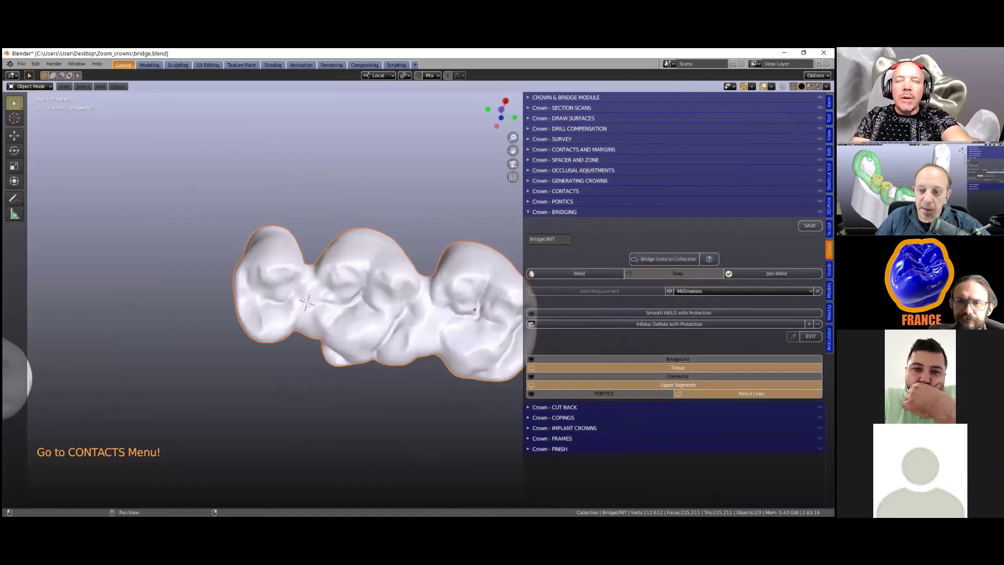
click(531, 385)
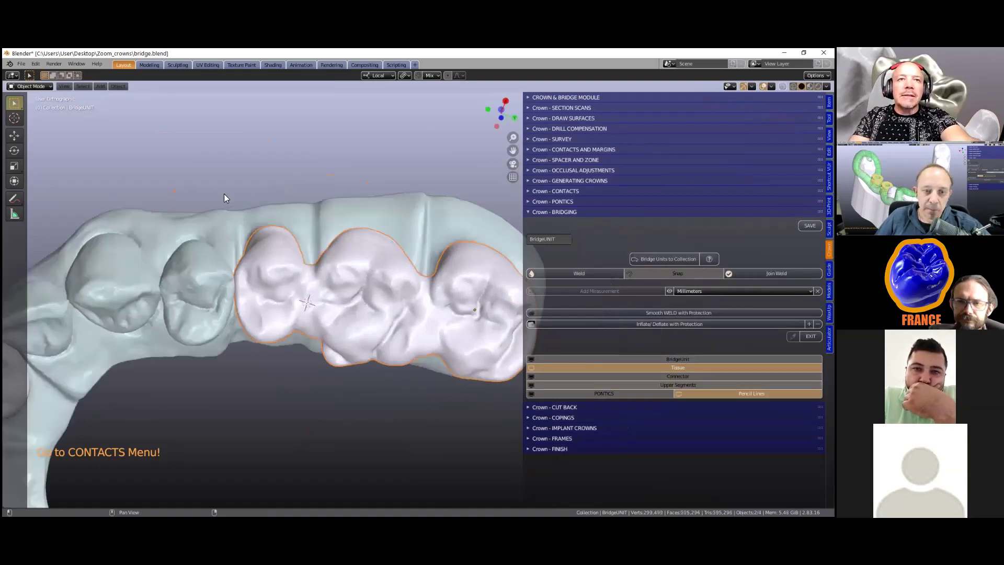
middle_drag(224, 194, 219, 199)
middle_drag(325, 300, 424, 298)
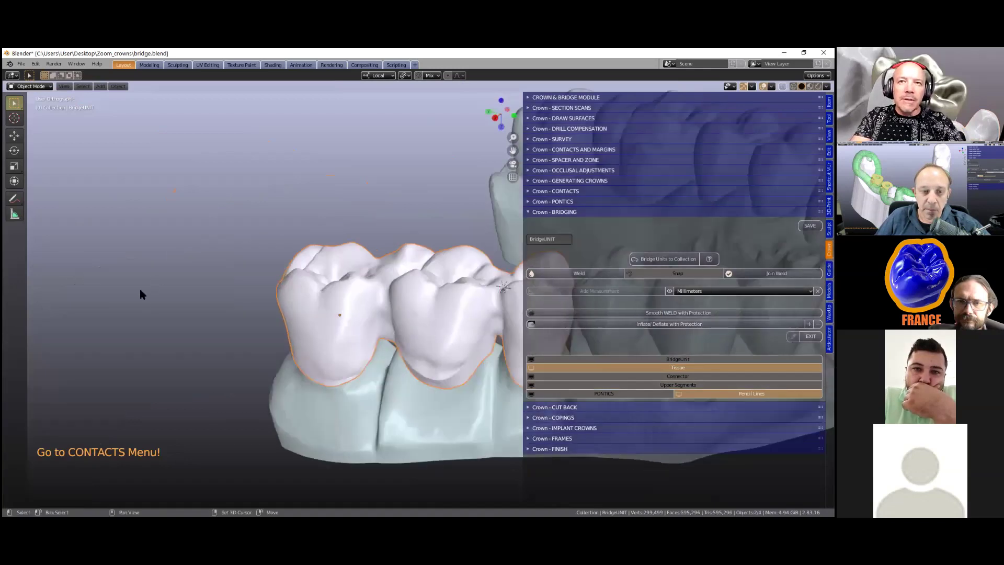
shift+middle_drag(504, 316, 272, 286)
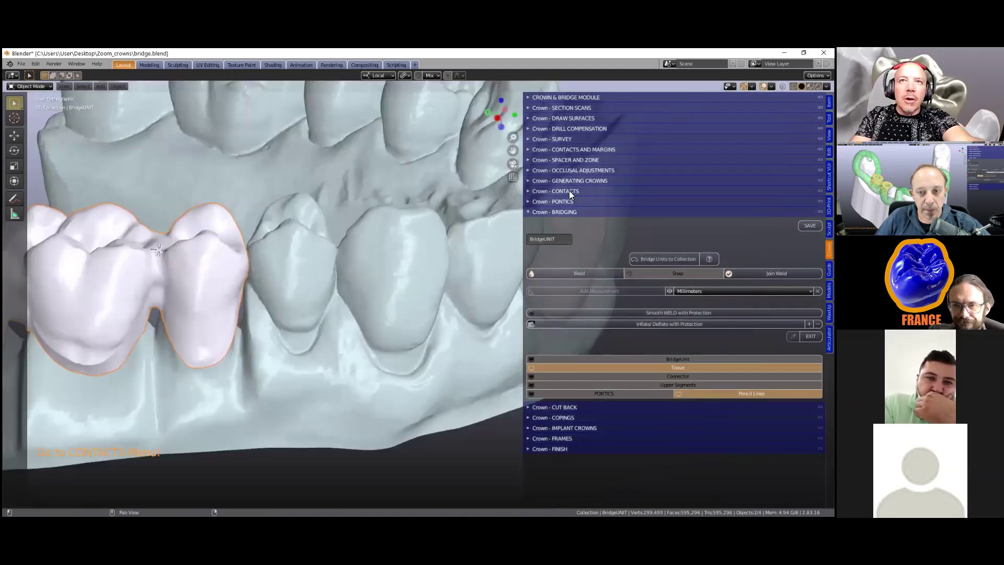
Display the pink contacts and make a contact cutter from the tooth adjacent to the small end crown.
click(569, 191)
click(632, 237)
click(307, 272)
mouse_move(369, 277)
middle_down()
mouse_move(382, 281)
mouse_move(369, 262)
middle_up()
key(shift)
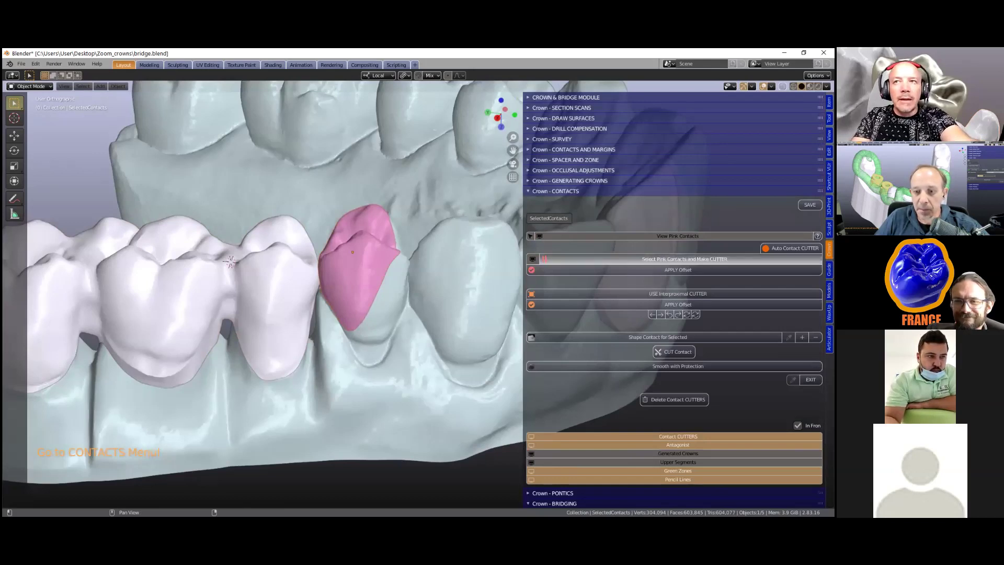
click(646, 269)
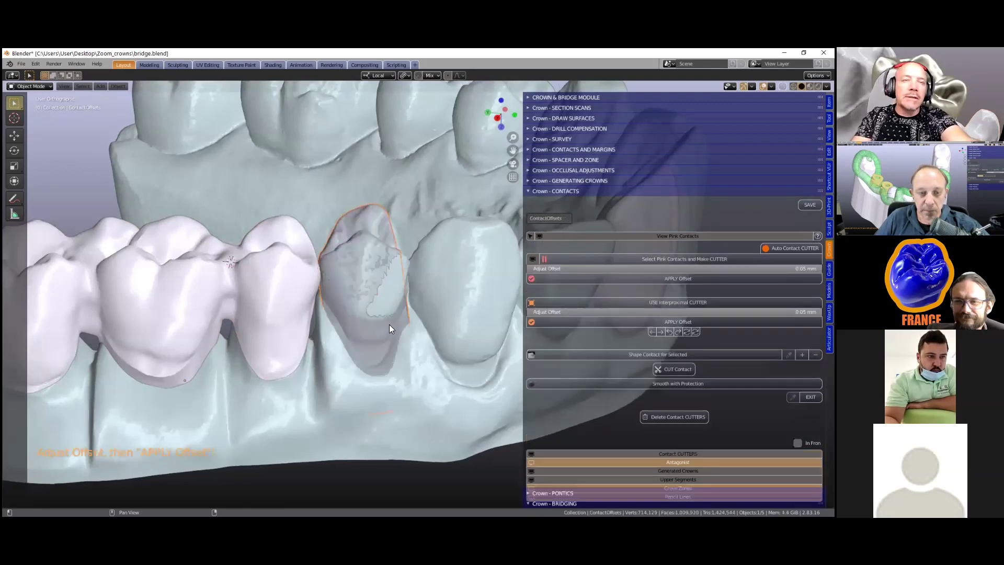
Inspect the cutter against the end crown and apply its 0.05 mm contact offset.
mouse_move(352, 326)
middle_down()
mouse_move(348, 297)
mouse_move(337, 319)
middle_up()
scroll(345, 320, up, 2)
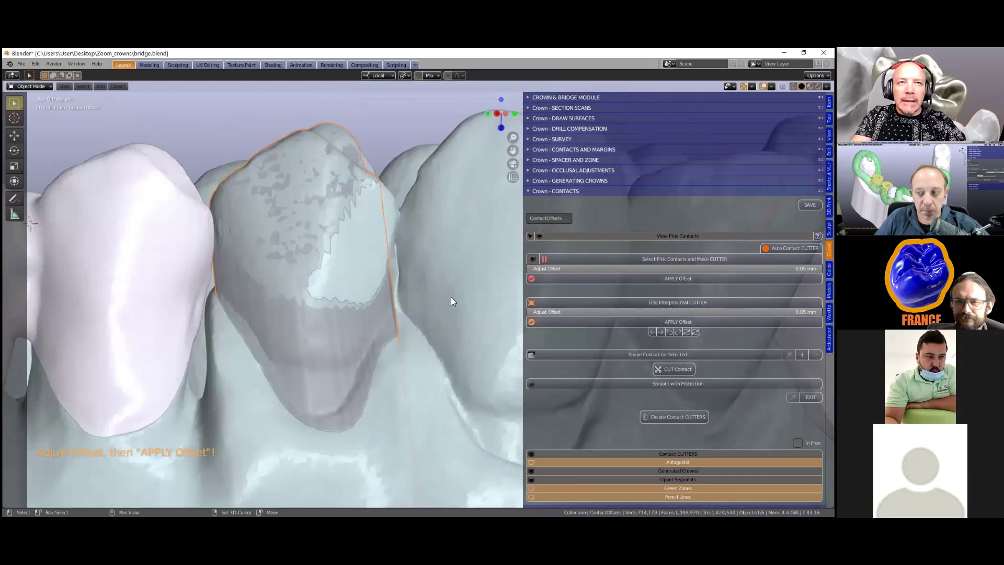
scroll(453, 302, up, 2)
shift+middle_drag(451, 297, 469, 296)
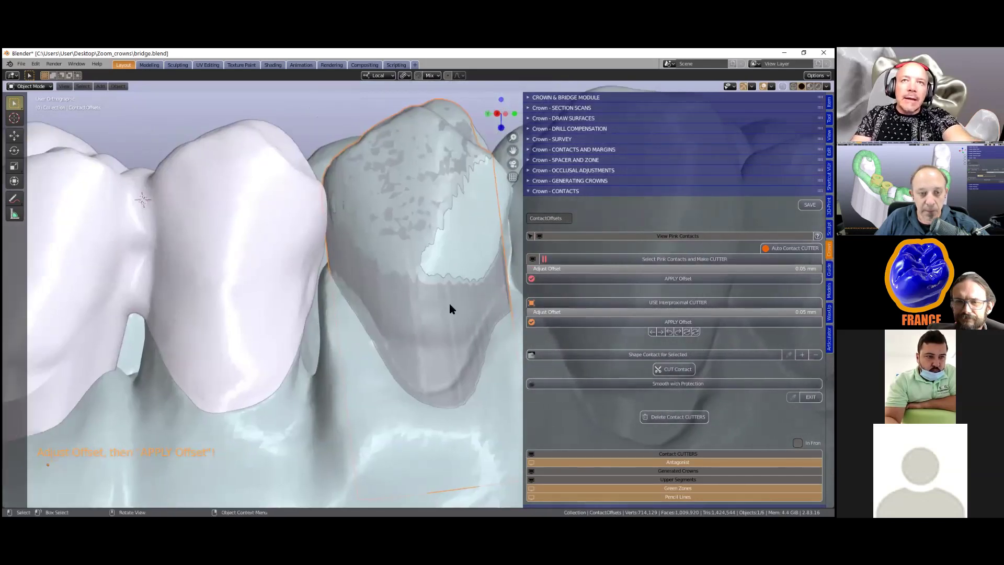
shift+middle_drag(407, 231, 427, 275)
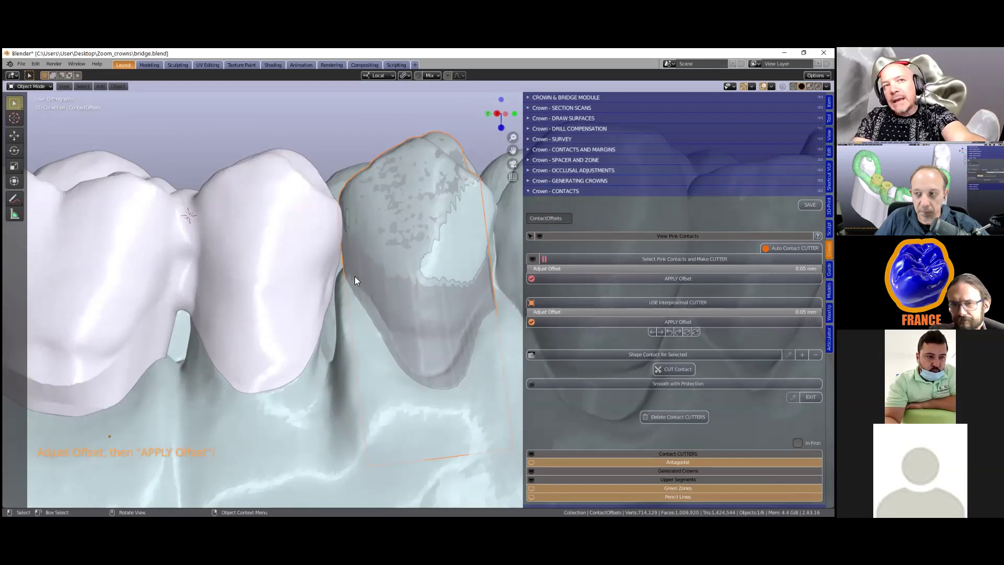
scroll(349, 237, down, 2)
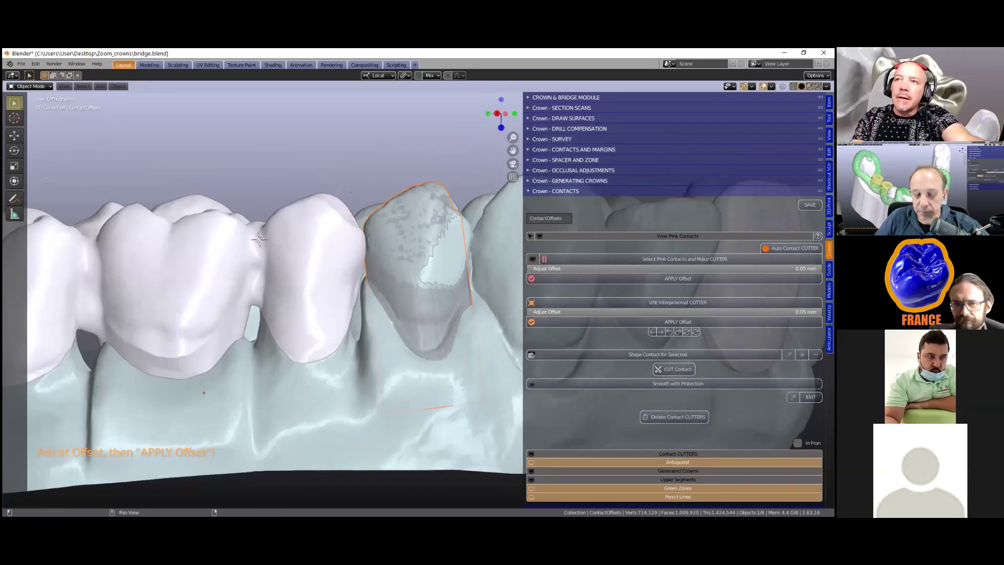
click(674, 278)
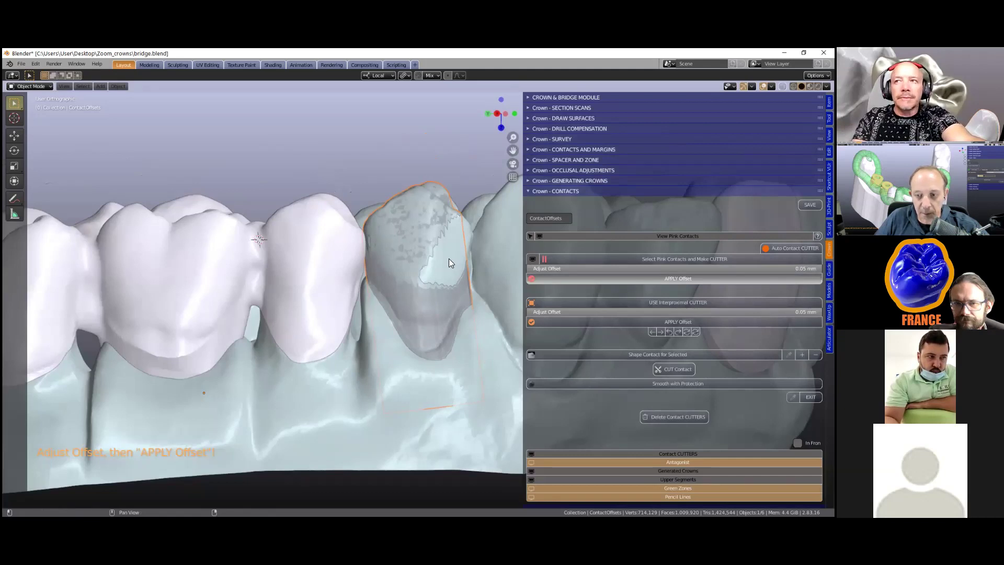
Select the welded bridge for contact shaping and save the file.
middle_drag(432, 271, 276, 257)
shift+click(276, 257)
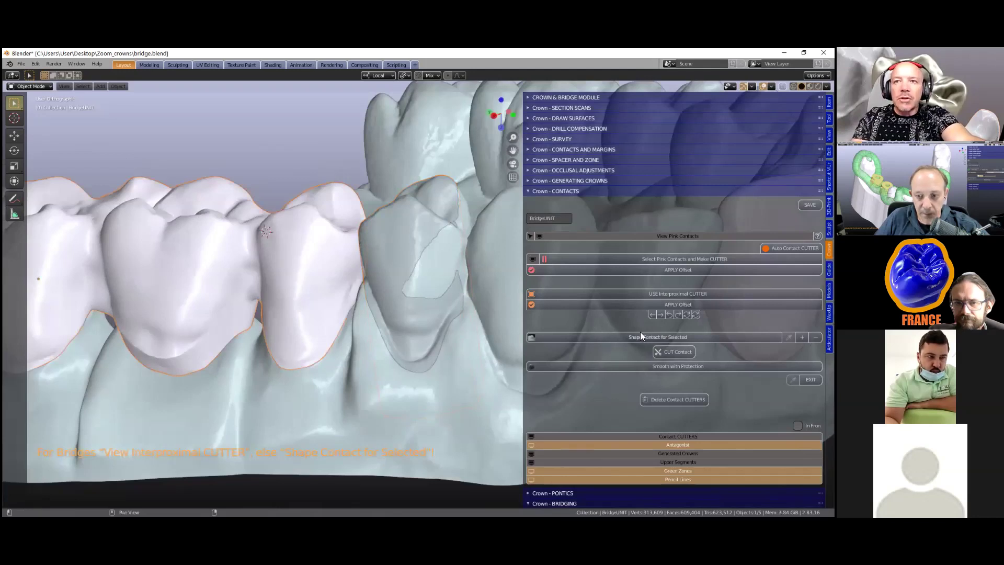
click(809, 205)
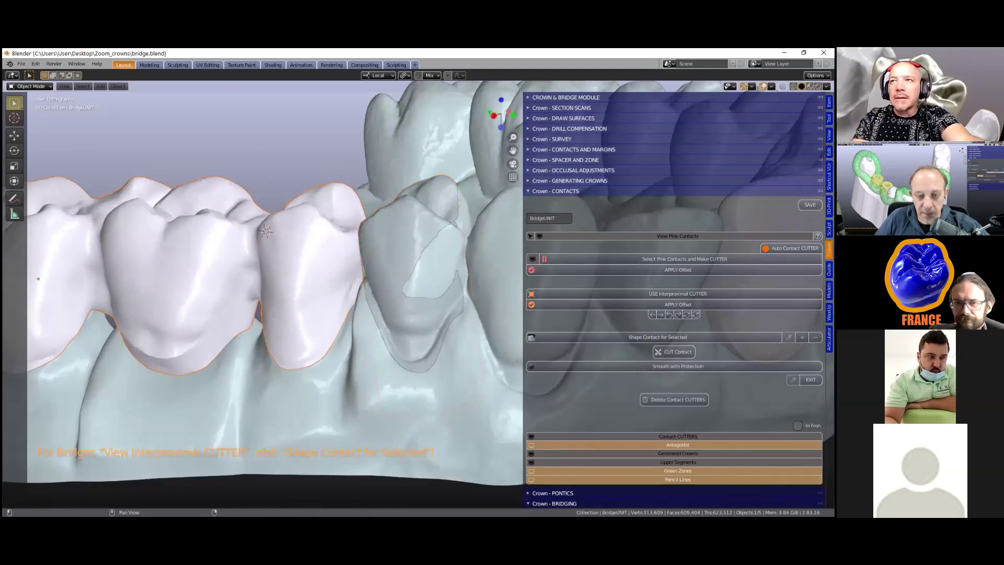
Start shaping the bridge's contact, hide the Upper Segments, and inflate the end crown's surface into the cutter.
click(628, 336)
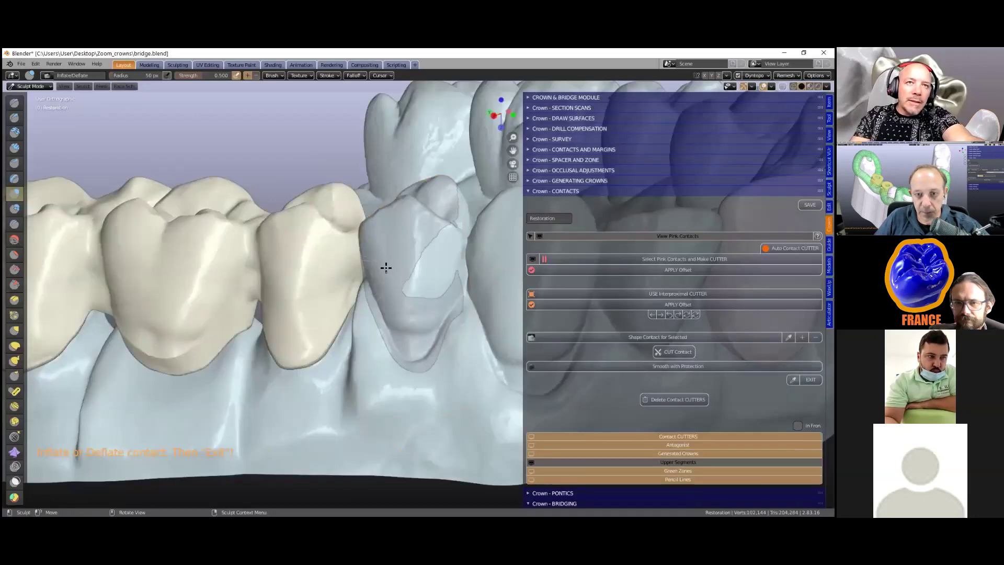
scroll(378, 271, up, 5)
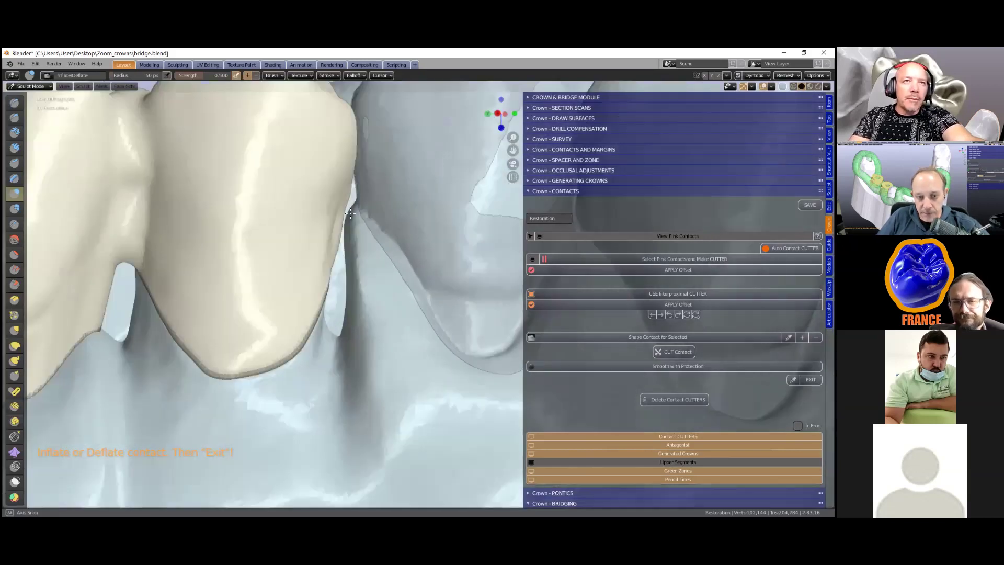
middle_drag(350, 214, 348, 212)
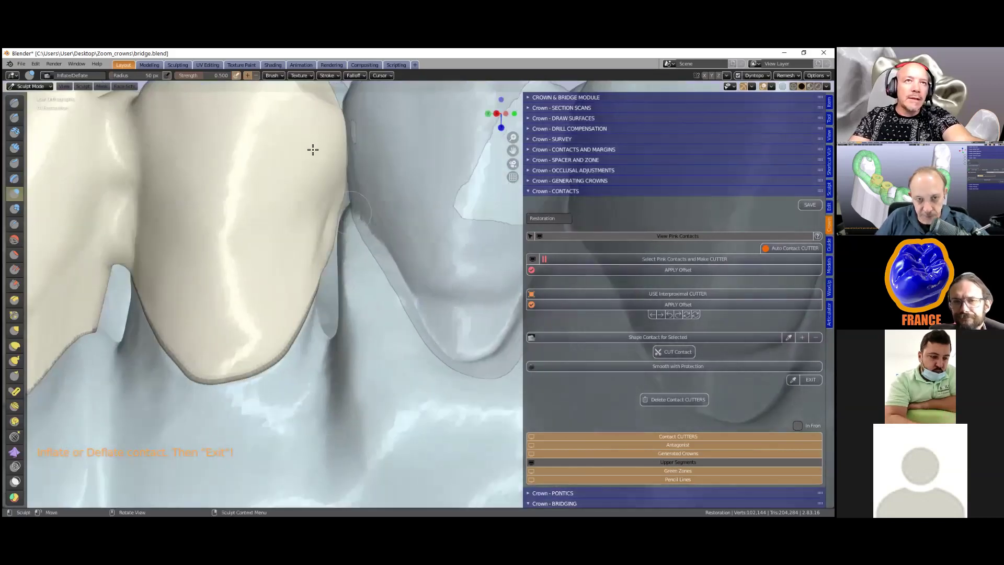
scroll(437, 238, down, 3)
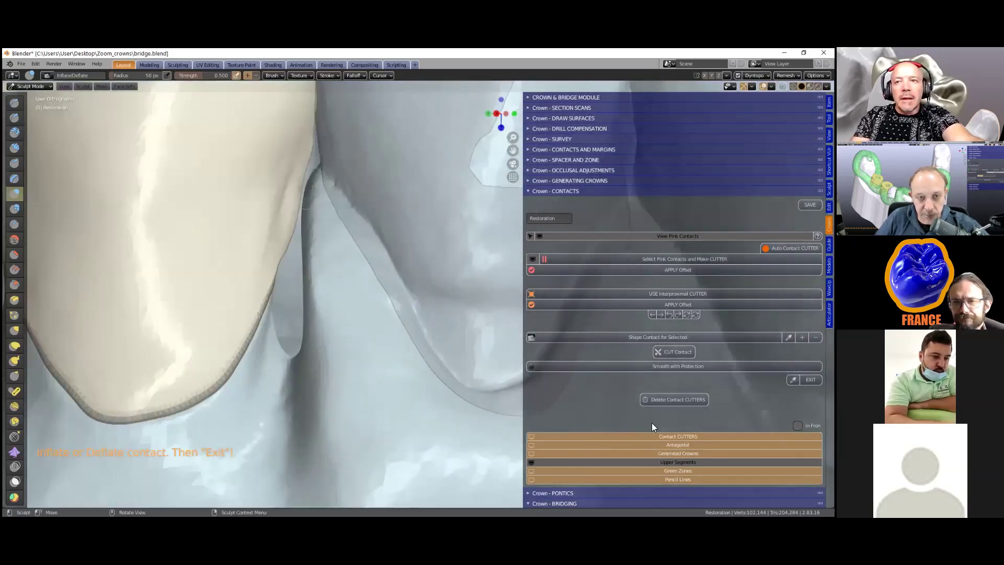
scroll(419, 272, down, 1)
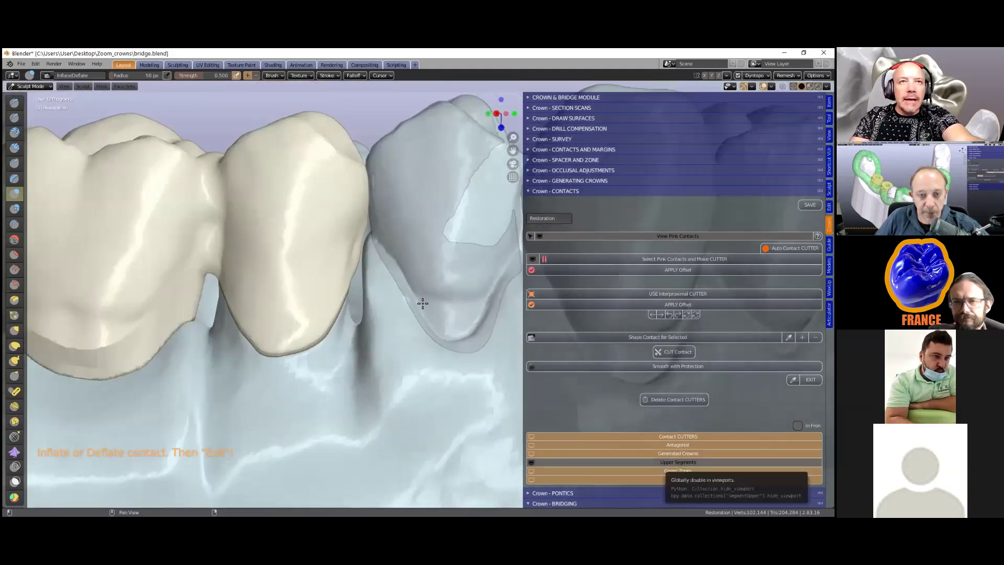
mouse_move(385, 287)
middle_down()
mouse_move(359, 298)
mouse_move(296, 273)
mouse_move(401, 290)
middle_up()
shift+middle_drag(219, 254, 334, 279)
mouse_move(316, 268)
mouse_down()
mouse_move(284, 307)
mouse_move(316, 237)
mouse_move(331, 269)
mouse_move(320, 291)
mouse_move(350, 254)
mouse_move(332, 258)
mouse_move(344, 294)
mouse_move(360, 261)
mouse_move(348, 306)
mouse_move(320, 309)
mouse_move(331, 298)
mouse_up()
scroll(335, 293, down, 1)
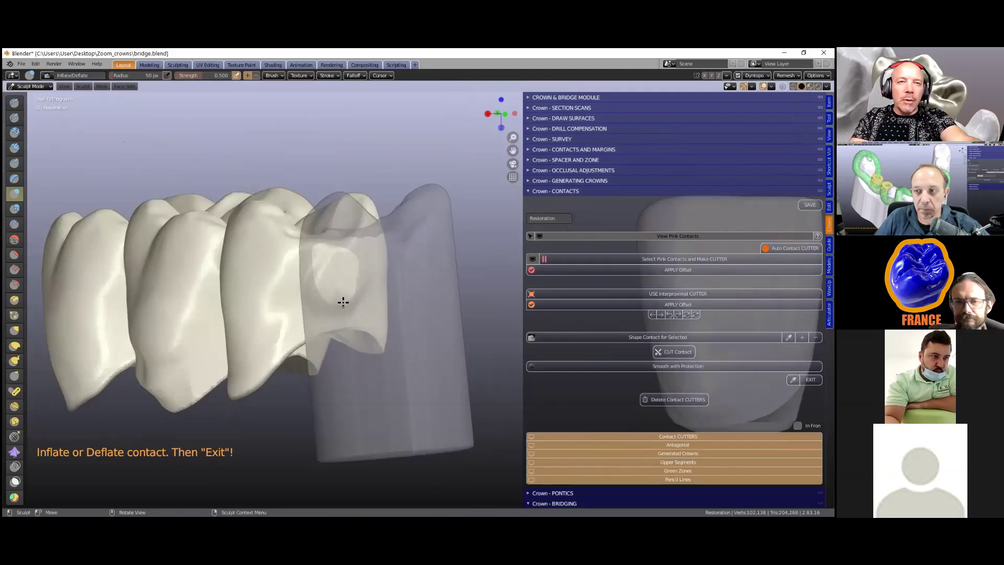
Show the Upper Segments briefly to check the inflated contact against the neighbouring tooth, and hide them again.
scroll(340, 298, up, 2)
ctrl+middle_drag(591, 362, 622, 435)
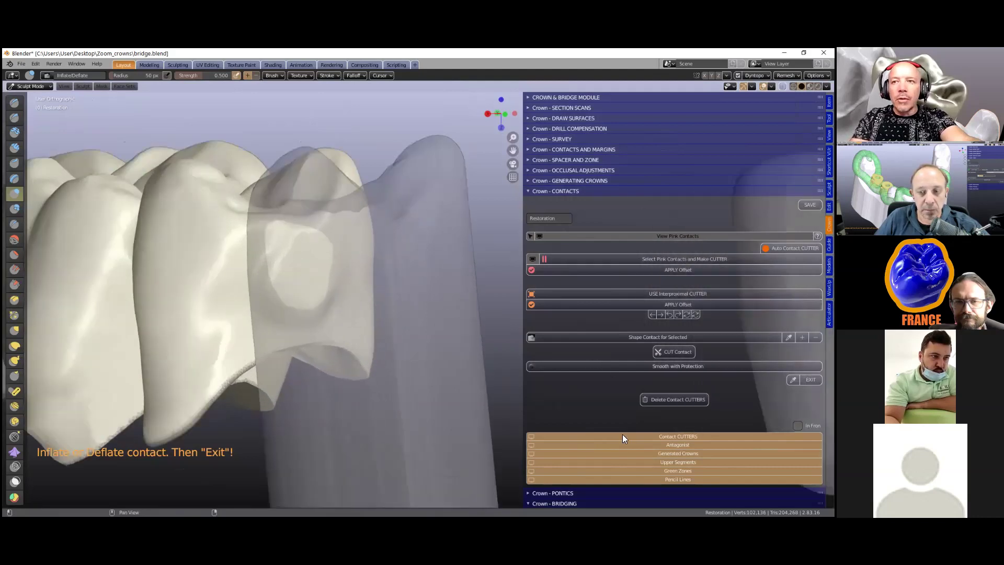
click(672, 463)
middle_drag(294, 341, 303, 320)
scroll(296, 313, up, 1)
click(666, 462)
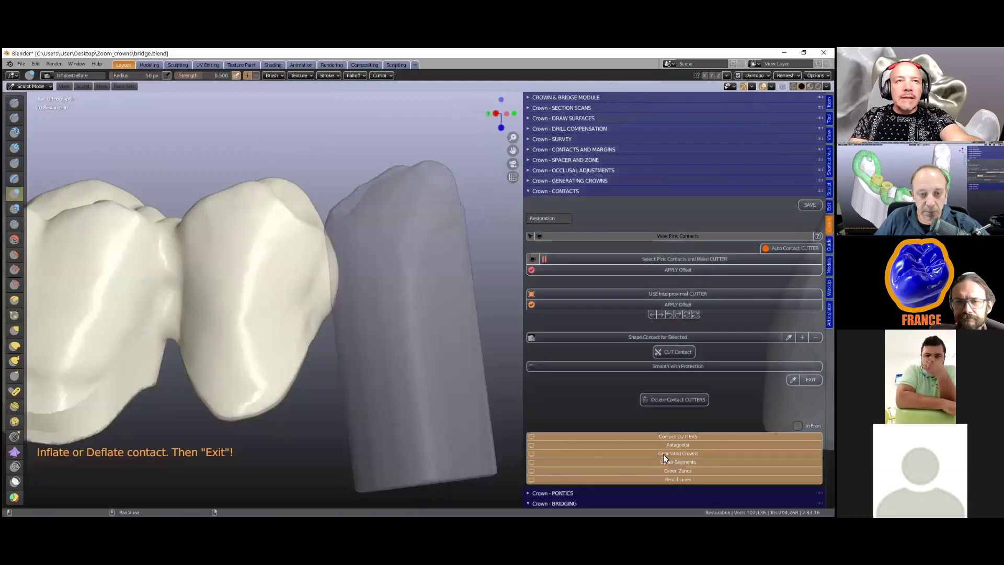
Cut the end crown's contact with the cutter, smooth the cut border with protection, and exit smoothing.
click(669, 352)
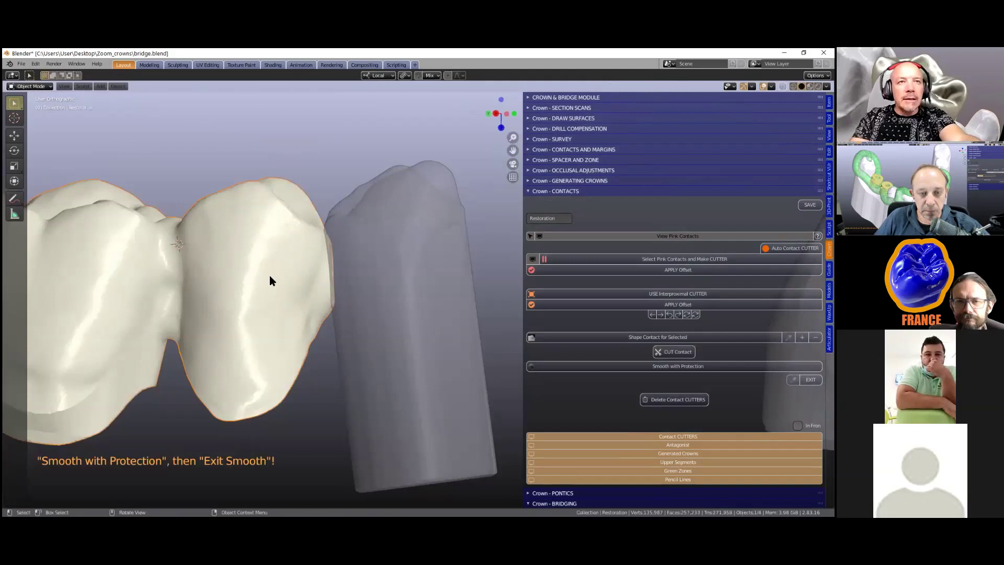
middle_drag(269, 275, 230, 285)
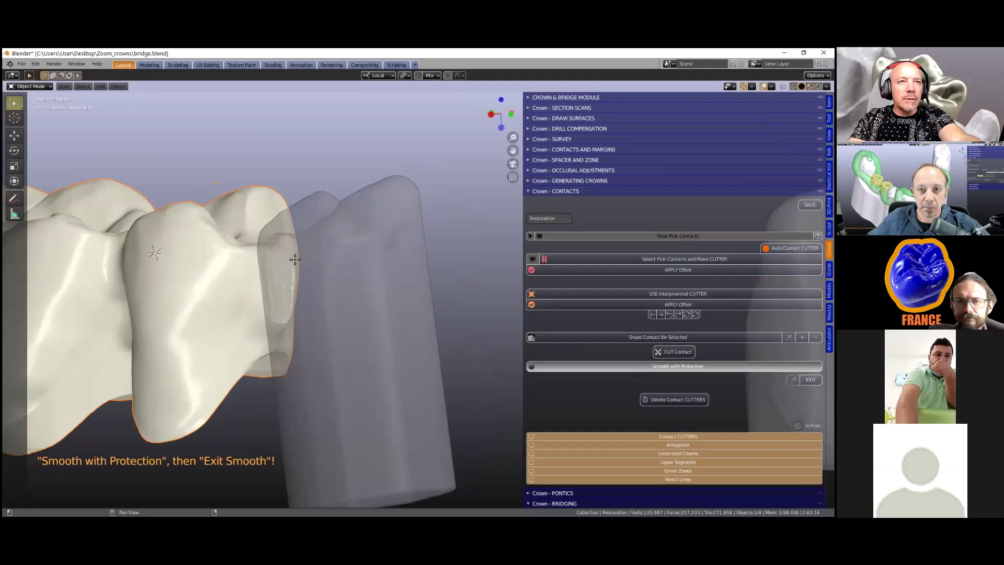
mouse_move(285, 256)
mouse_down()
mouse_move(292, 314)
mouse_move(296, 281)
mouse_up()
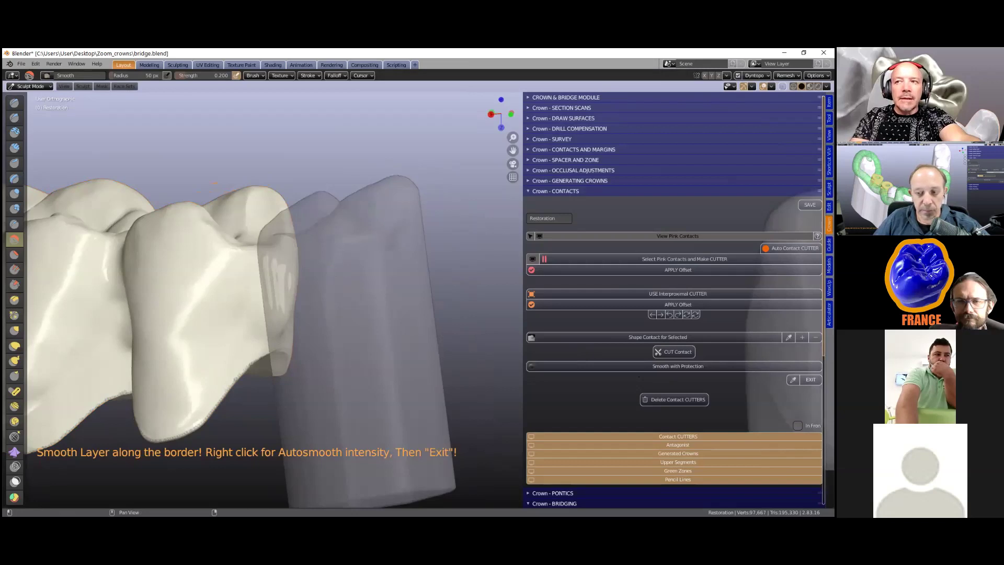
click(811, 380)
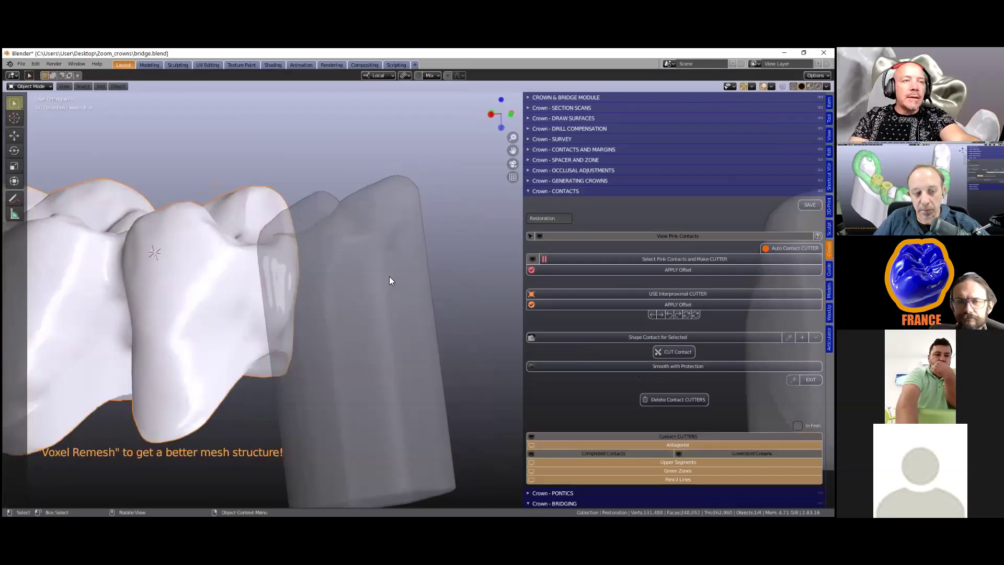
Hide the contact cutters and show the Upper Segments to view the finished bridge beside the neighbouring tooth.
scroll(389, 277, down, 4)
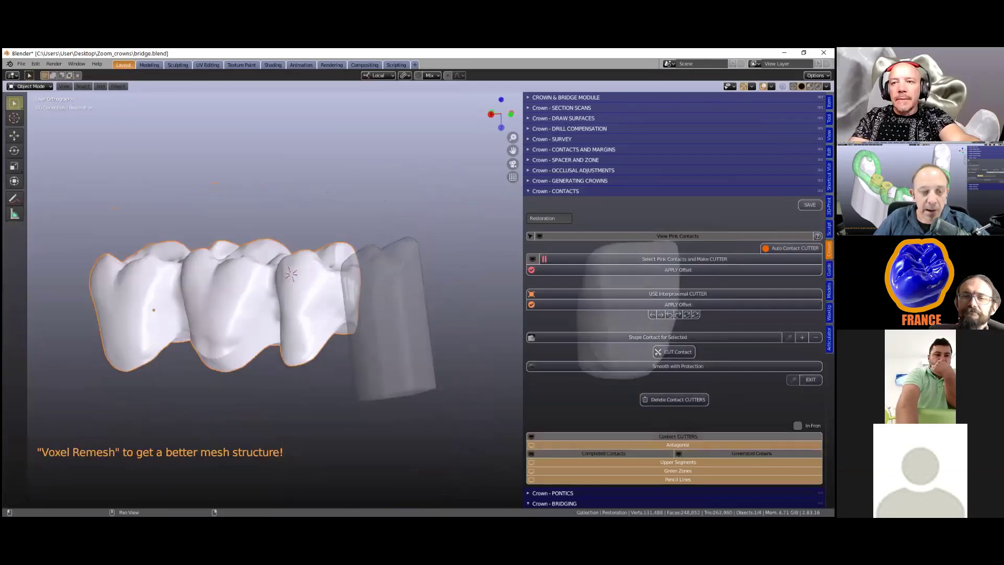
click(678, 436)
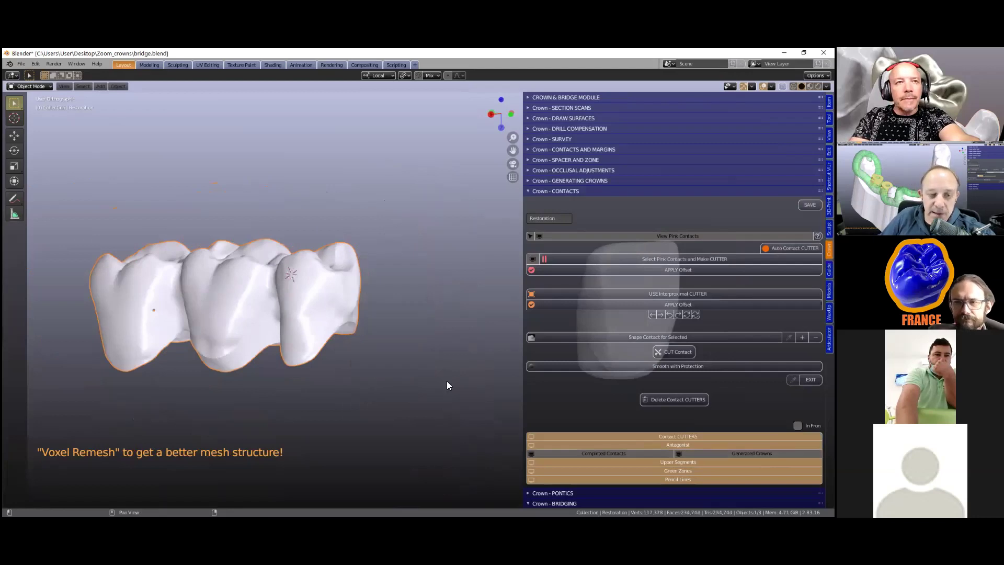
click(675, 462)
middle_drag(377, 372, 442, 354)
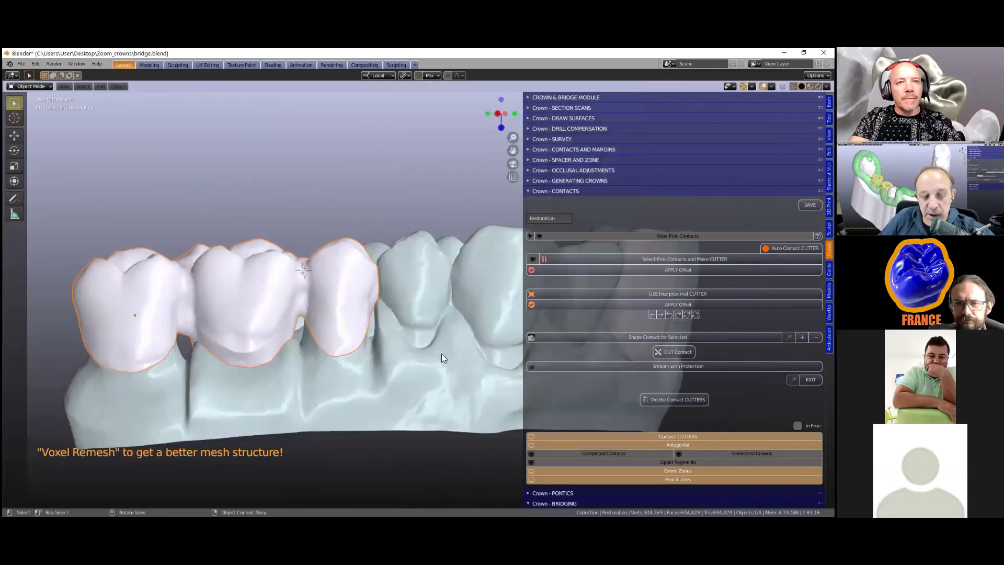
Examine the finished bridge's crowns, connectors and pontic from several sides against the neighbouring teeth and gum.
scroll(438, 354, up, 4)
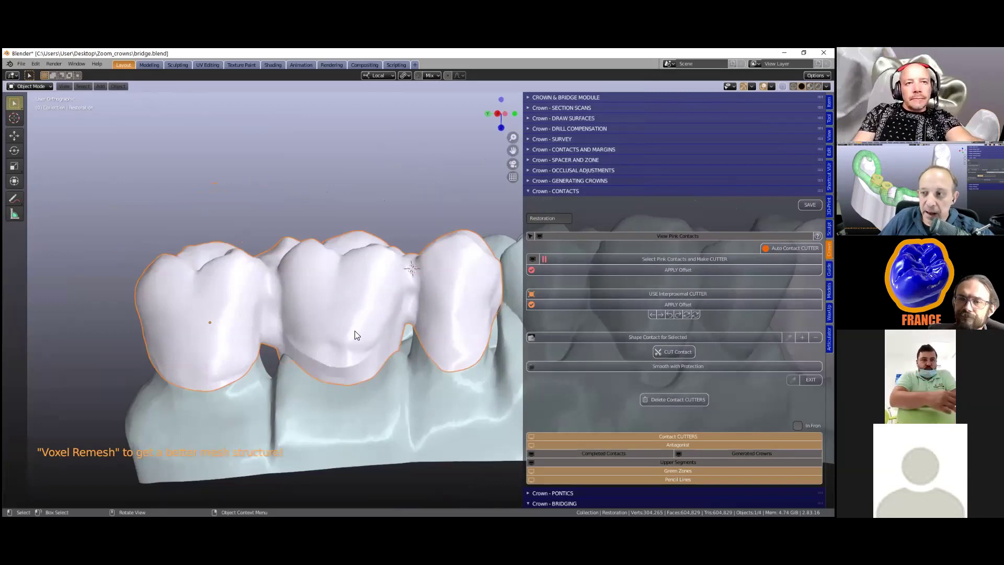
middle_drag(311, 301, 307, 337)
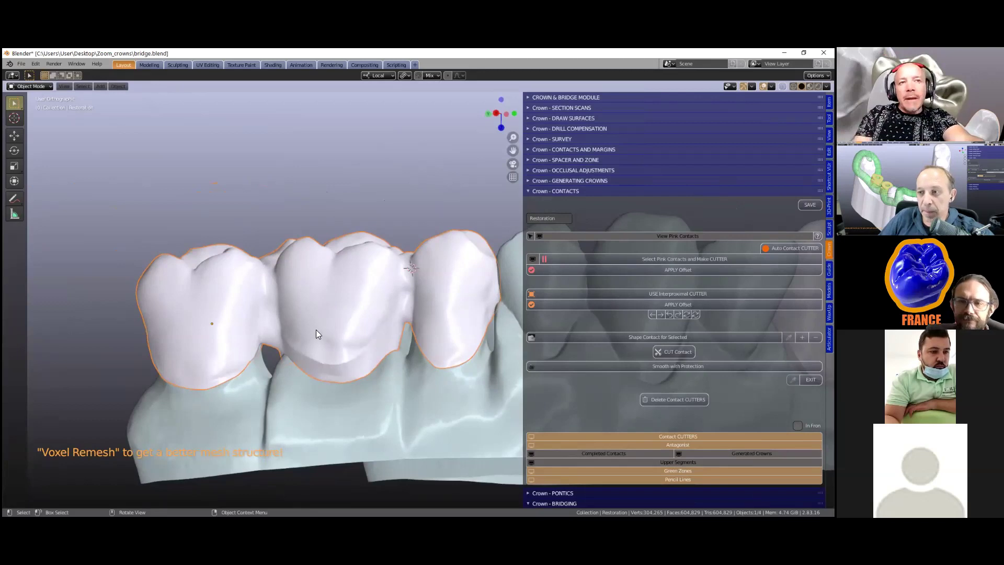
middle_drag(318, 309, 293, 372)
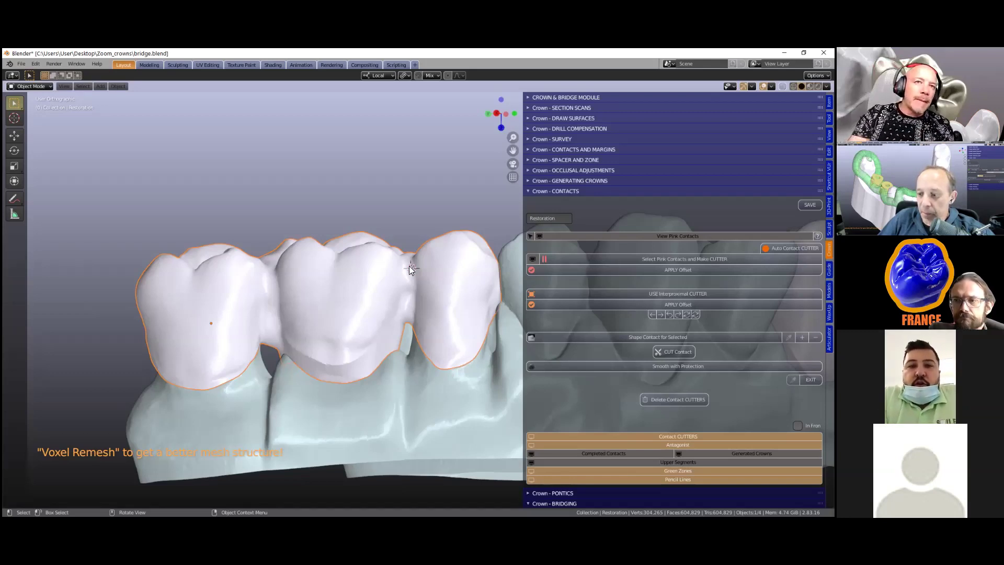
middle_drag(353, 343, 411, 275)
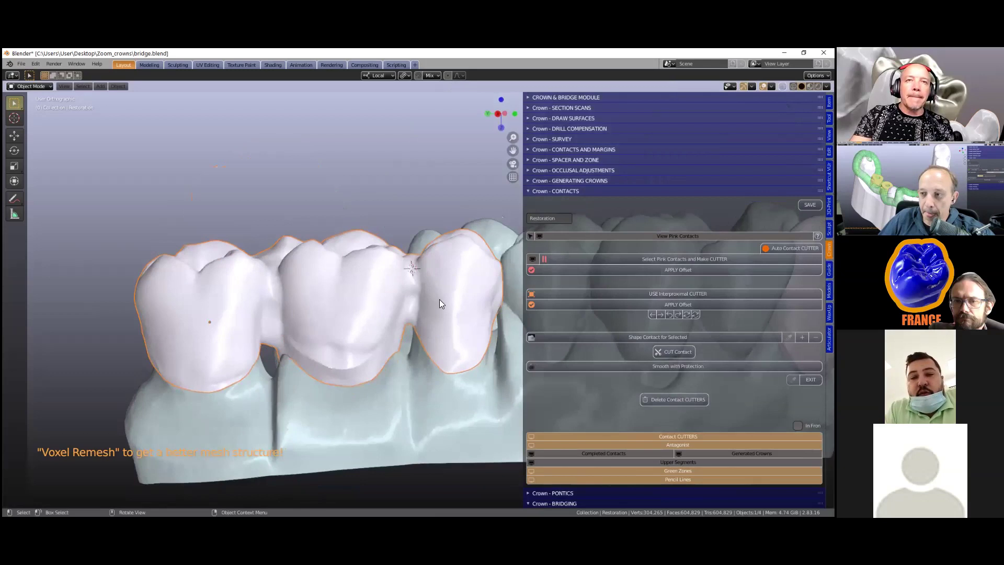
shift+middle_drag(447, 295, 349, 293)
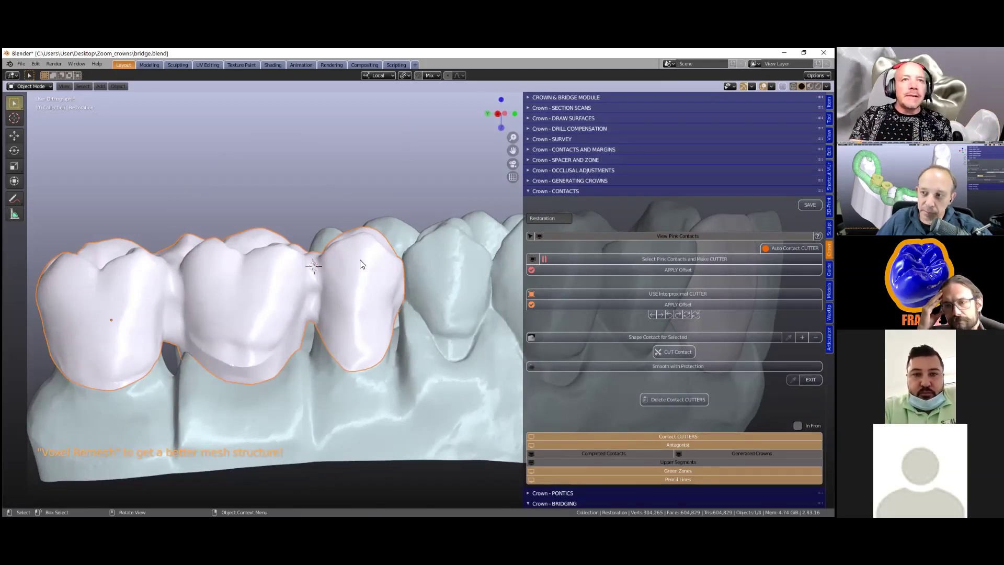
scroll(362, 256, down, 2)
middle_drag(361, 256, 382, 382)
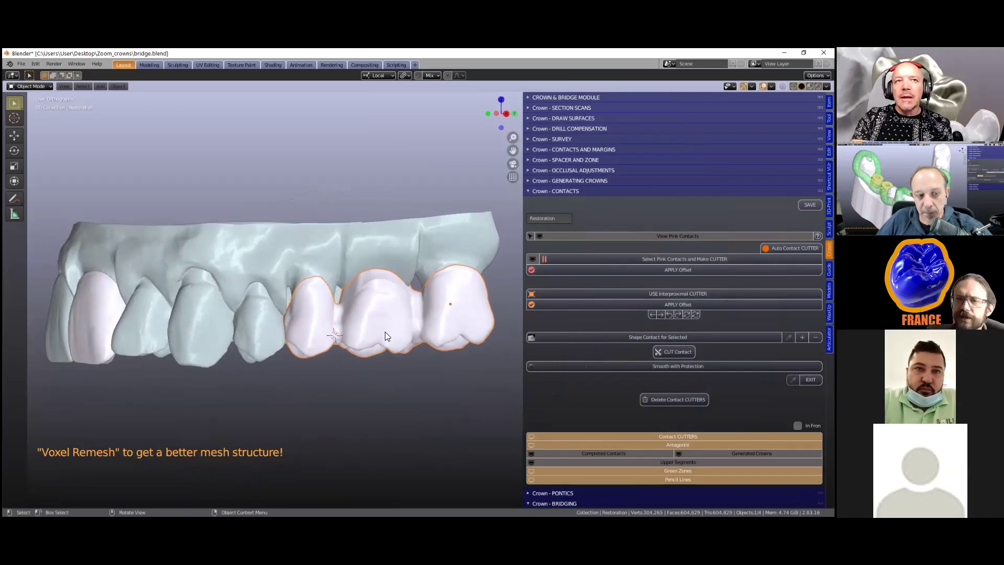
scroll(406, 333, up, 4)
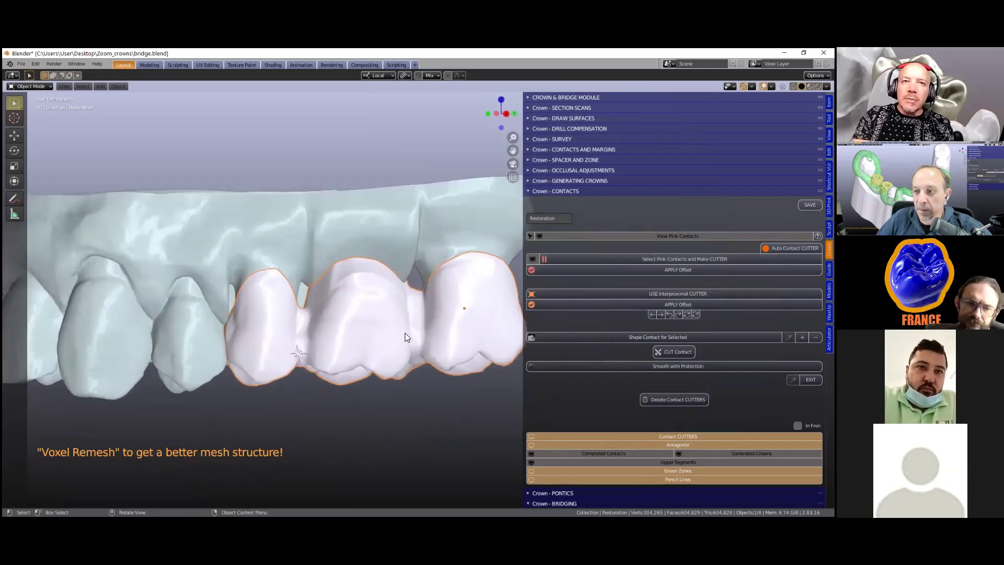
scroll(309, 282, up, 2)
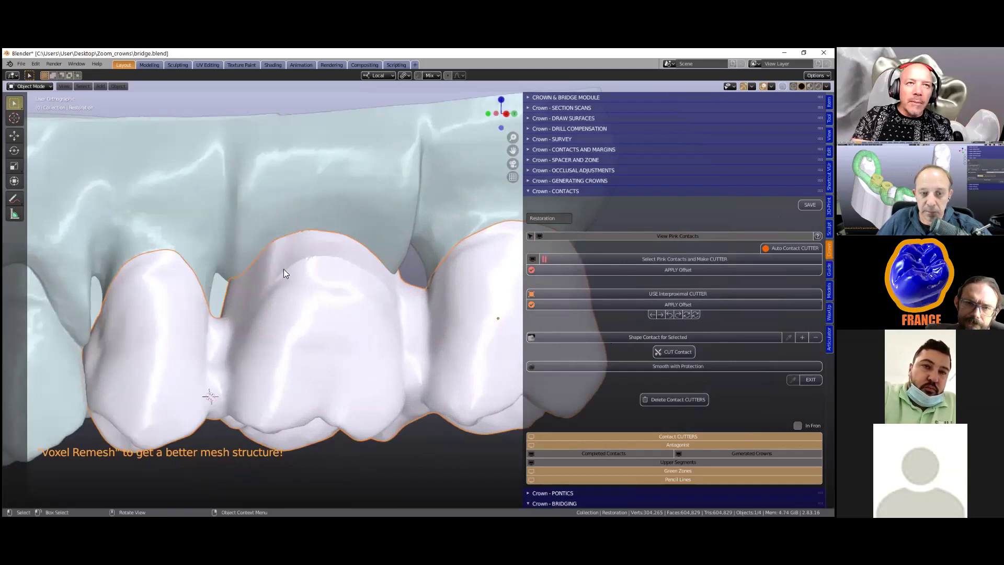
scroll(597, 400, down, 1)
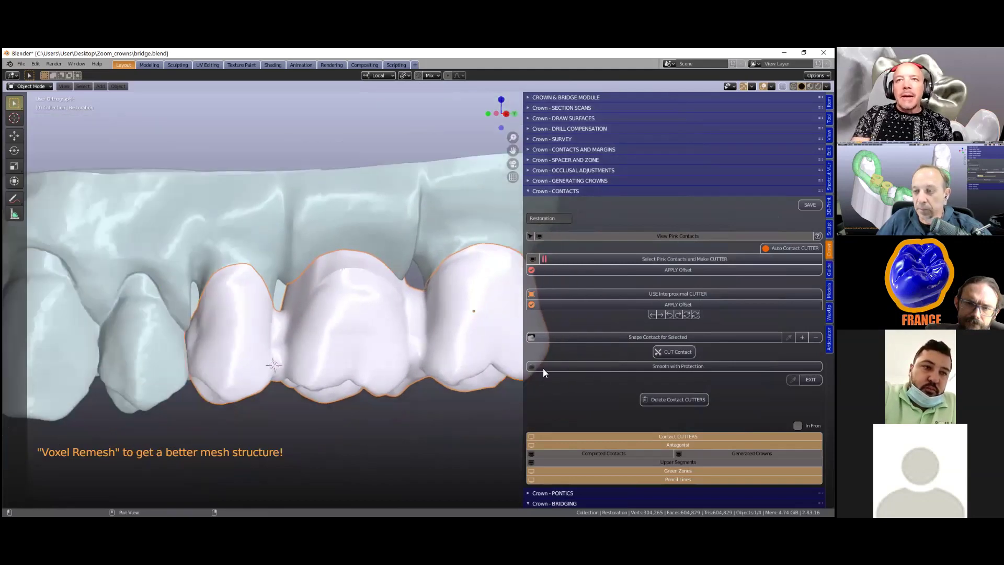
Smooth the bridge's outer and chewing surfaces and its joins using crown smoothing with protection, and exit smoothing.
click(533, 181)
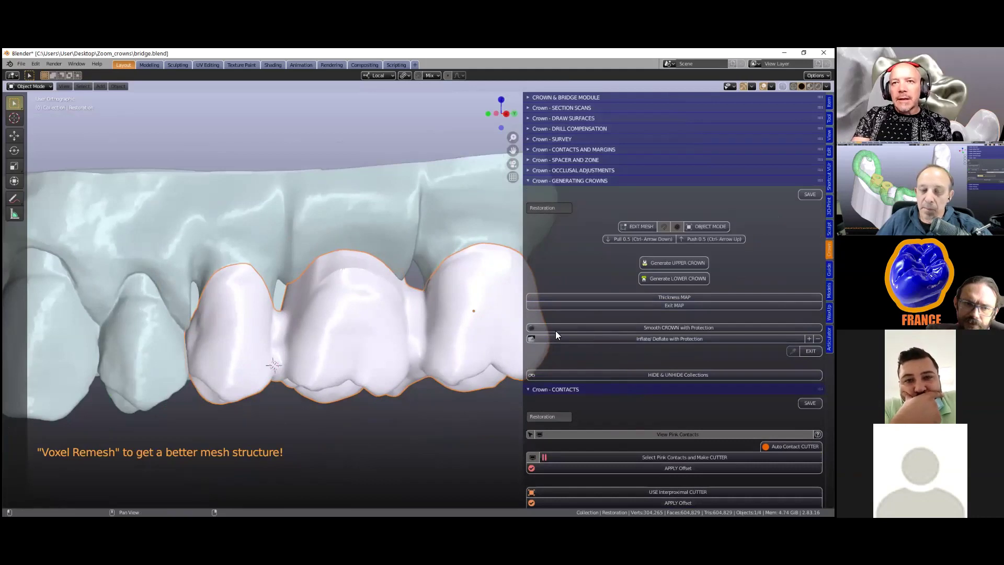
click(617, 328)
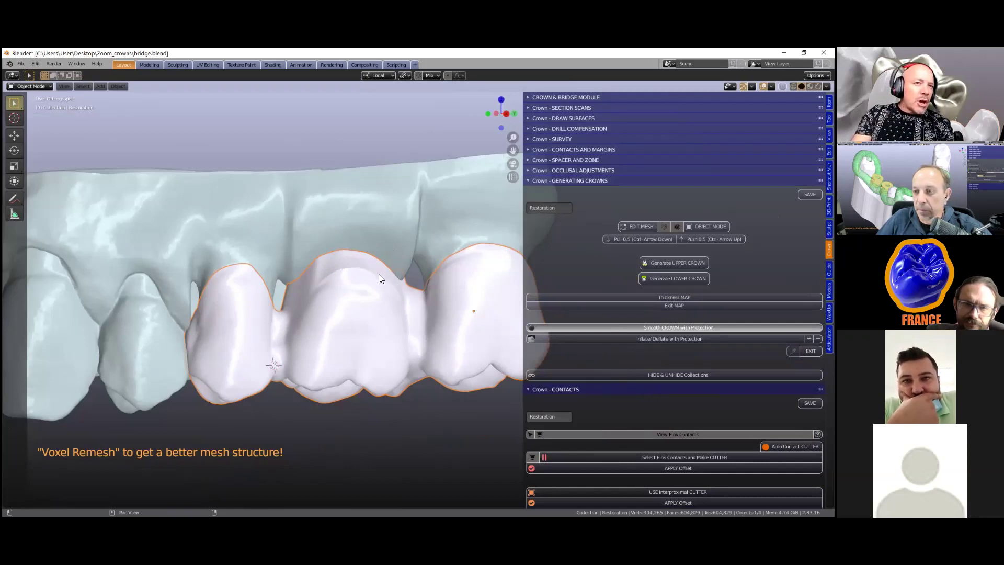
mouse_move(385, 282)
mouse_down()
mouse_move(356, 272)
mouse_move(264, 298)
mouse_move(199, 297)
mouse_move(286, 315)
mouse_move(470, 275)
mouse_move(325, 266)
mouse_move(342, 281)
mouse_move(301, 277)
mouse_move(296, 336)
mouse_up()
mouse_move(296, 337)
middle_down()
mouse_move(281, 187)
mouse_move(258, 209)
mouse_move(281, 160)
mouse_move(257, 301)
middle_up()
mouse_move(256, 301)
mouse_down()
mouse_move(502, 314)
mouse_move(463, 324)
mouse_move(444, 313)
mouse_up()
mouse_move(444, 314)
middle_down()
mouse_move(396, 309)
mouse_move(370, 324)
middle_up()
drag(371, 324, 491, 336)
middle_drag(491, 336, 413, 359)
mouse_move(413, 359)
mouse_down()
mouse_move(450, 352)
mouse_move(412, 357)
mouse_up()
mouse_move(413, 357)
middle_down()
mouse_move(367, 336)
mouse_move(257, 318)
mouse_move(422, 343)
middle_up()
mouse_move(421, 343)
mouse_down()
mouse_move(377, 337)
mouse_move(399, 329)
mouse_up()
middle_drag(419, 331, 348, 316)
mouse_move(356, 321)
mouse_down()
mouse_move(399, 340)
mouse_move(457, 327)
mouse_up()
mouse_move(457, 327)
middle_down()
mouse_move(413, 327)
mouse_move(481, 312)
mouse_move(415, 325)
middle_up()
drag(424, 334, 460, 334)
mouse_move(460, 334)
middle_down()
mouse_move(472, 338)
mouse_move(478, 397)
mouse_move(278, 332)
mouse_move(399, 320)
mouse_move(442, 284)
mouse_move(364, 303)
middle_up()
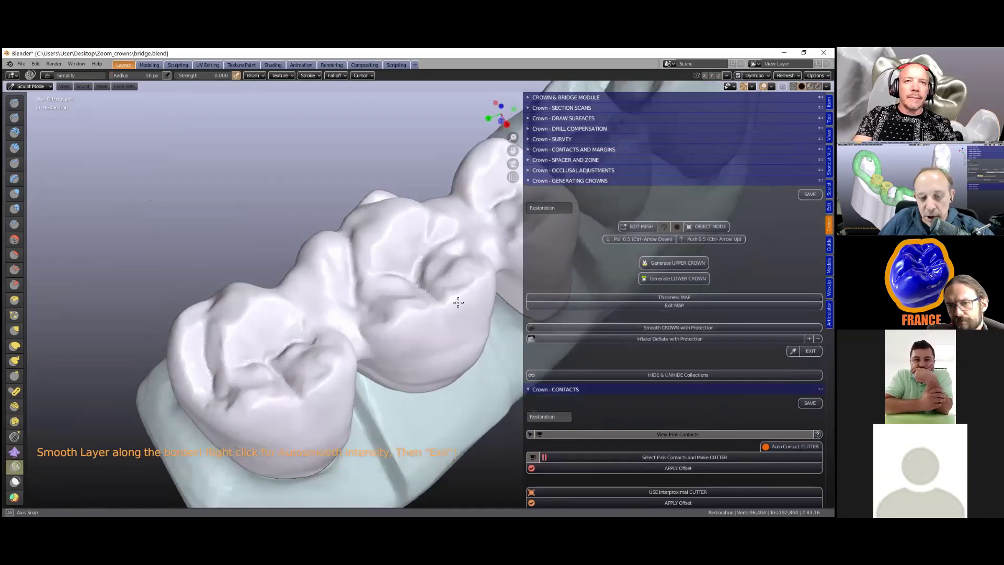
middle_drag(457, 300, 344, 294)
middle_drag(422, 291, 455, 295)
drag(455, 296, 416, 293)
mouse_move(416, 293)
middle_down()
mouse_move(310, 320)
mouse_move(317, 287)
mouse_move(257, 265)
mouse_move(375, 341)
middle_up()
scroll(375, 345, up, 6)
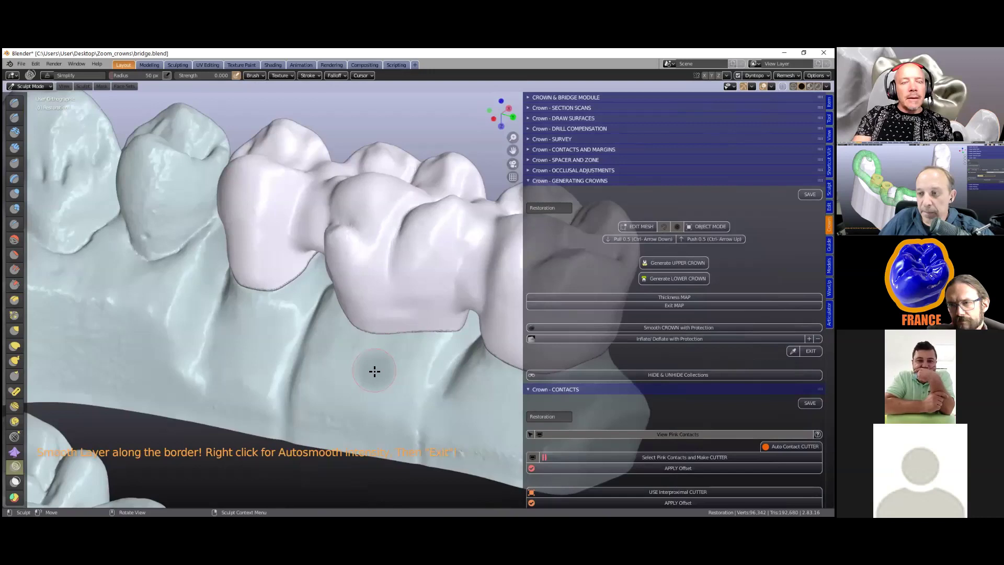
scroll(374, 371, up, 2)
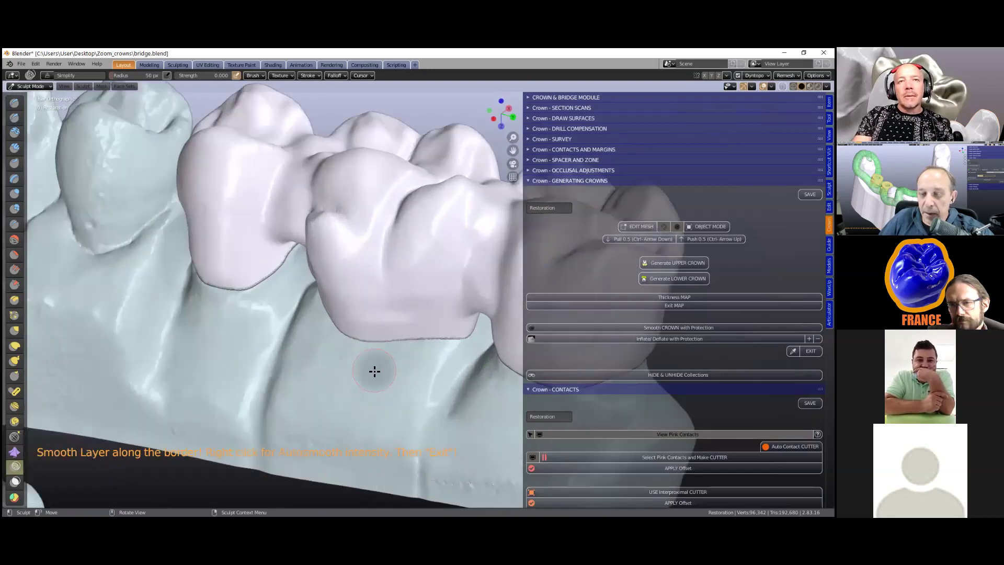
mouse_move(375, 329)
middle_down()
mouse_move(383, 246)
mouse_move(386, 343)
mouse_move(368, 372)
middle_up()
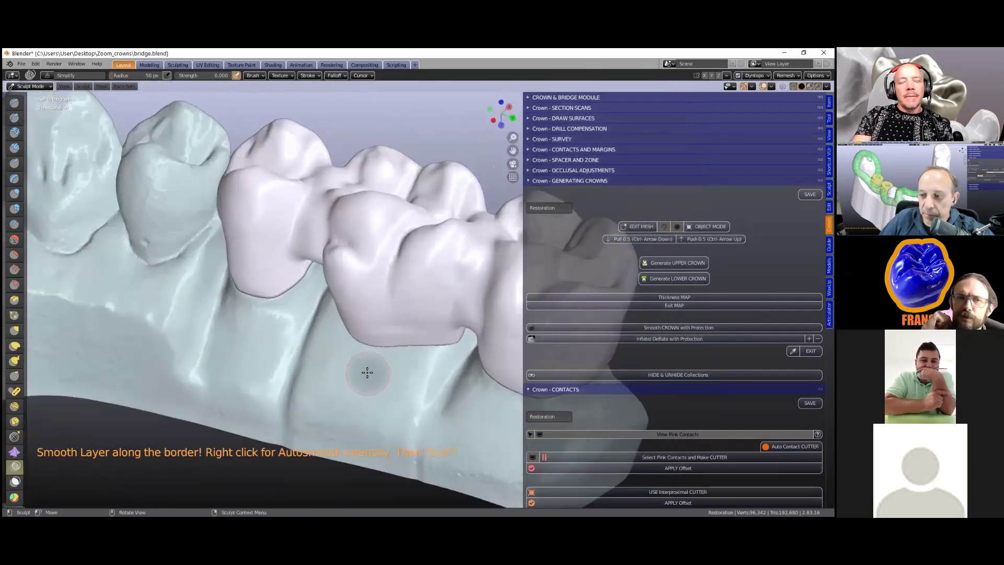
middle_drag(370, 370, 373, 373)
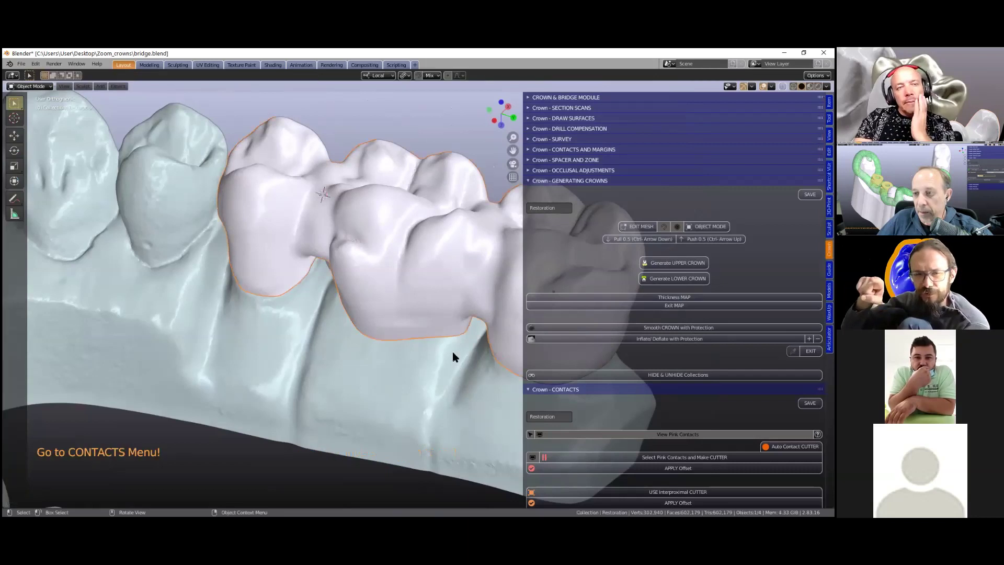
Hide the upper jaw segment to expose the underside of the bridge's middle pontic.
click(412, 390)
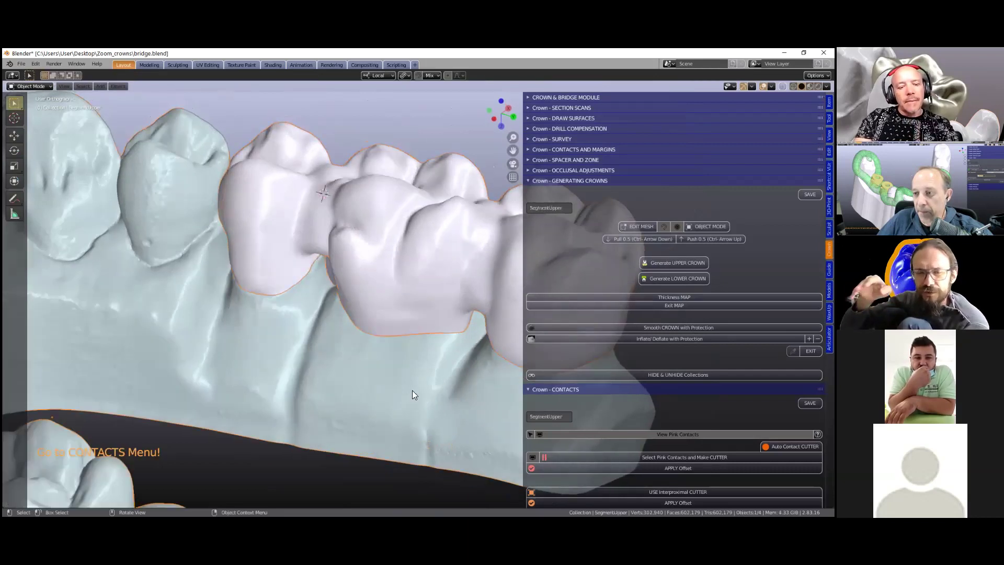
key(h)
middle_drag(412, 390, 357, 290)
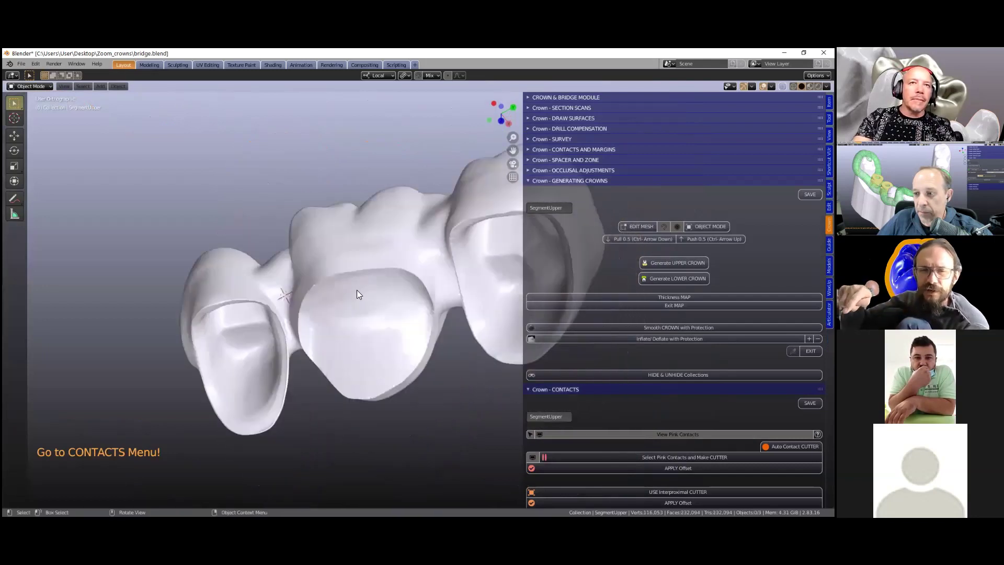
scroll(356, 291, up, 5)
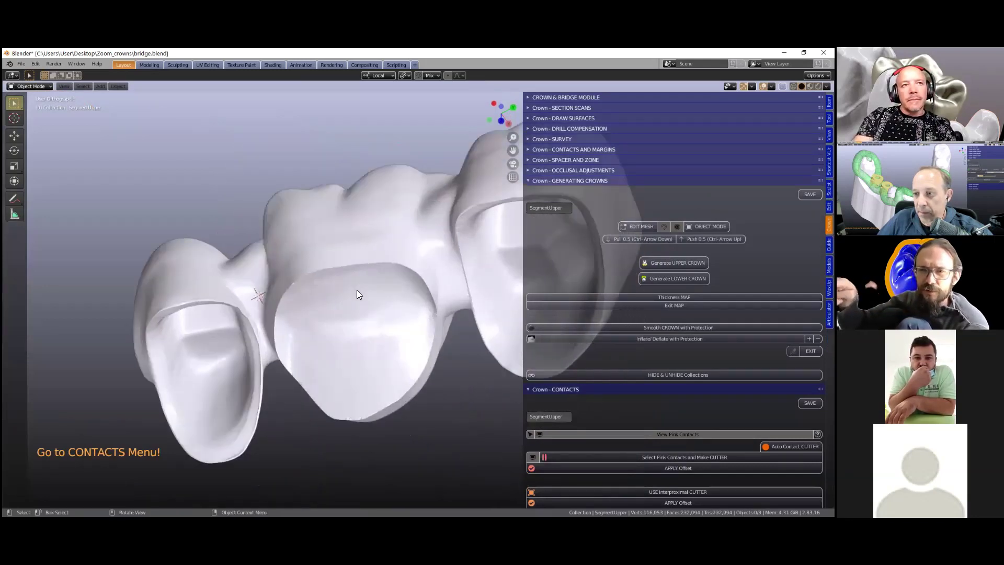
middle_drag(358, 274, 374, 355)
mouse_move(372, 307)
shift+middle_down()
mouse_move(390, 354)
mouse_move(388, 316)
mouse_move(387, 329)
mouse_move(410, 335)
mouse_move(397, 335)
mouse_move(381, 307)
mouse_move(381, 319)
shift+middle_up()
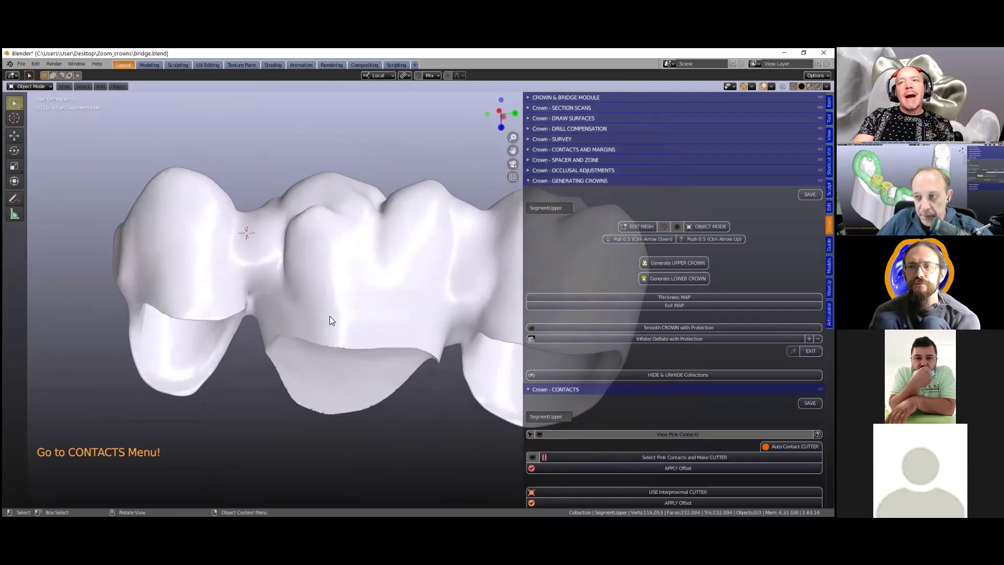
Start smoothing the bridge with protection and clear the whole protective mask.
click(430, 327)
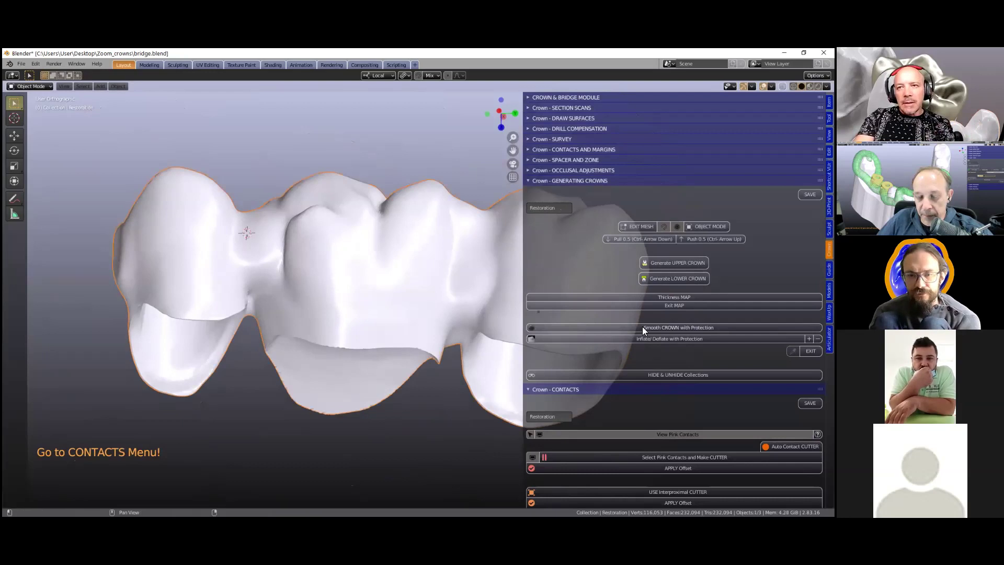
click(642, 328)
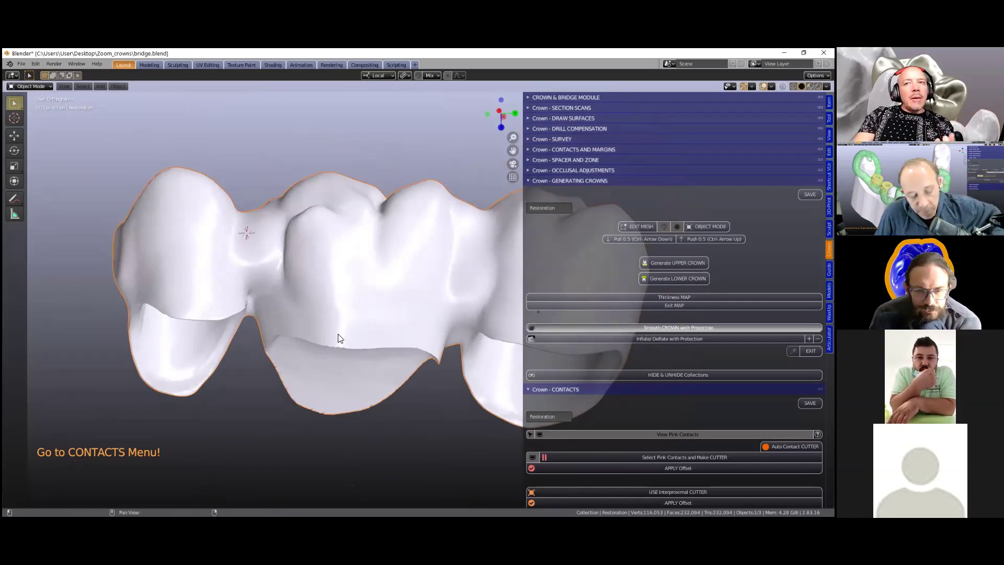
middle_drag(333, 323, 329, 304)
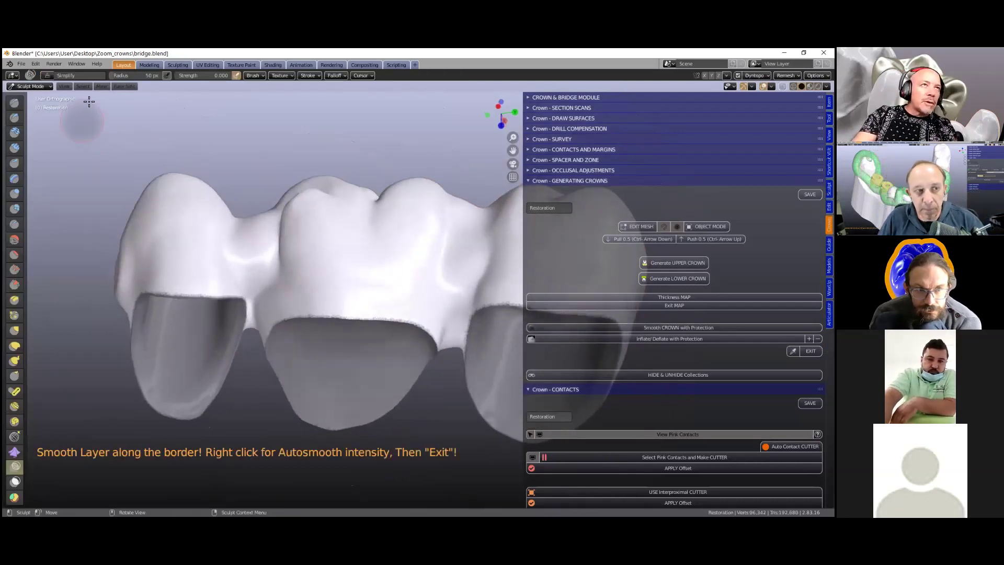
click(101, 85)
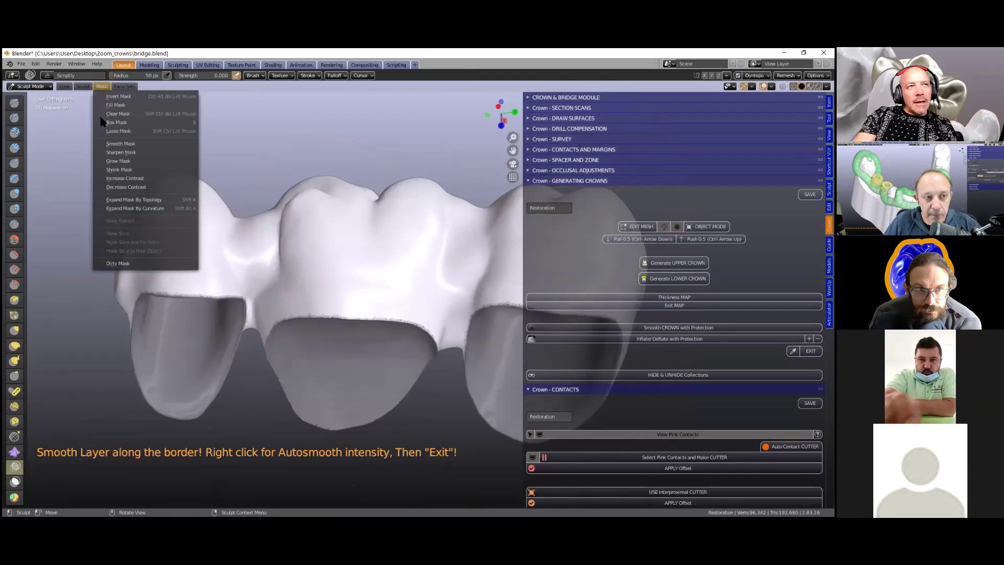
click(128, 114)
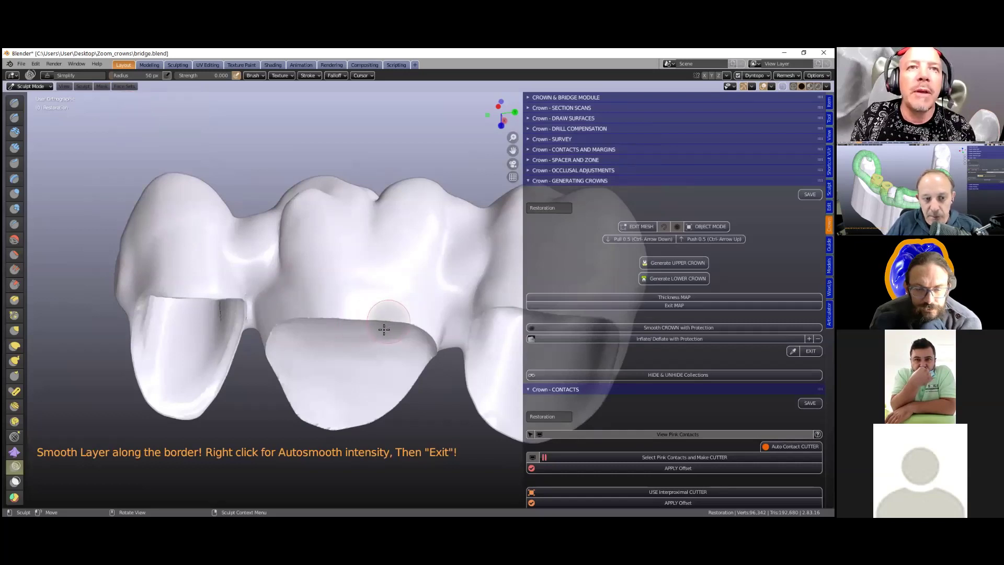
Smooth the sharp border between the middle pontic's outer wall and its base.
scroll(361, 328, up, 2)
mouse_move(236, 331)
mouse_down()
mouse_move(341, 326)
mouse_move(434, 345)
mouse_move(434, 366)
mouse_move(386, 336)
mouse_move(225, 335)
mouse_move(278, 336)
mouse_move(302, 316)
mouse_up()
scroll(302, 317, down, 1)
mouse_move(277, 358)
mouse_down()
mouse_move(350, 307)
mouse_move(411, 320)
mouse_move(421, 356)
mouse_move(406, 388)
mouse_move(354, 309)
mouse_move(275, 334)
mouse_move(283, 387)
mouse_move(340, 340)
mouse_move(320, 322)
mouse_move(428, 341)
mouse_move(418, 366)
mouse_up()
mouse_move(414, 361)
middle_down()
mouse_move(409, 304)
mouse_move(421, 312)
mouse_move(428, 354)
middle_up()
mouse_move(429, 354)
mouse_down()
mouse_move(332, 315)
mouse_move(292, 350)
mouse_move(287, 381)
mouse_move(332, 336)
mouse_up()
mouse_move(353, 304)
middle_down()
mouse_move(354, 350)
mouse_move(366, 363)
mouse_move(359, 338)
mouse_move(345, 356)
middle_up()
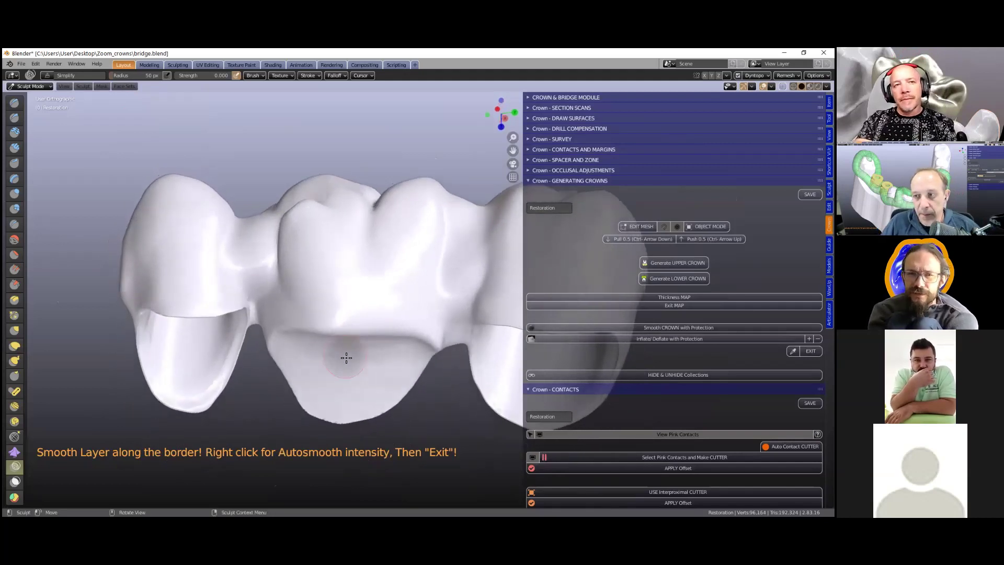
middle_drag(347, 358, 347, 340)
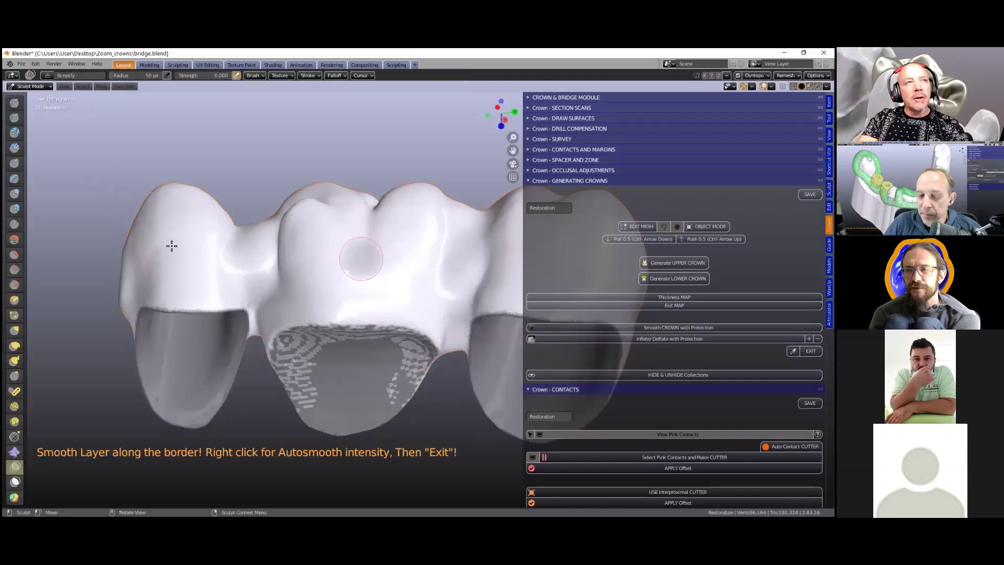
Erase the protective mask from the middle pontic's base with the Mask brush in subtract mode.
middle_drag(264, 280, 148, 251)
scroll(16, 476, down, 1)
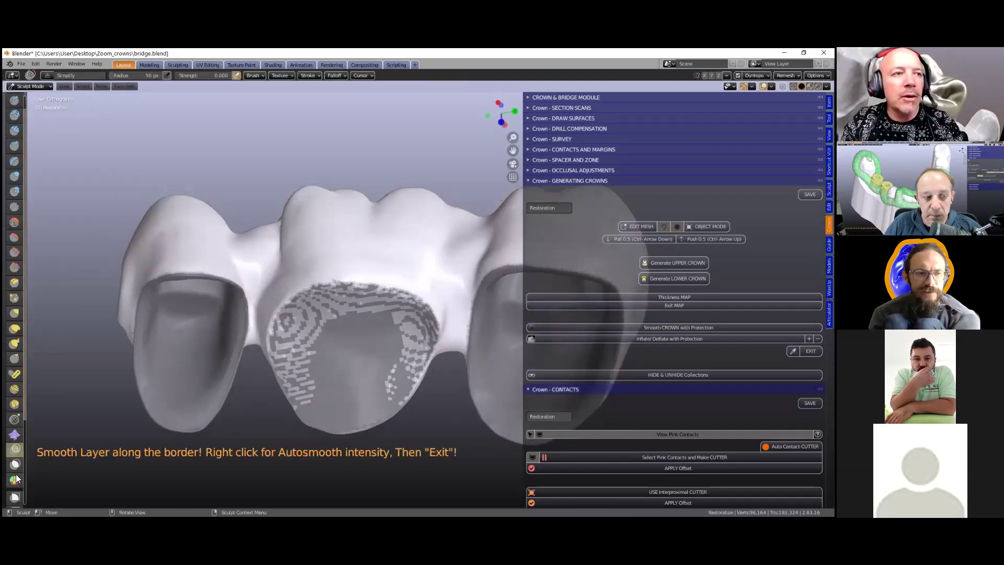
click(14, 465)
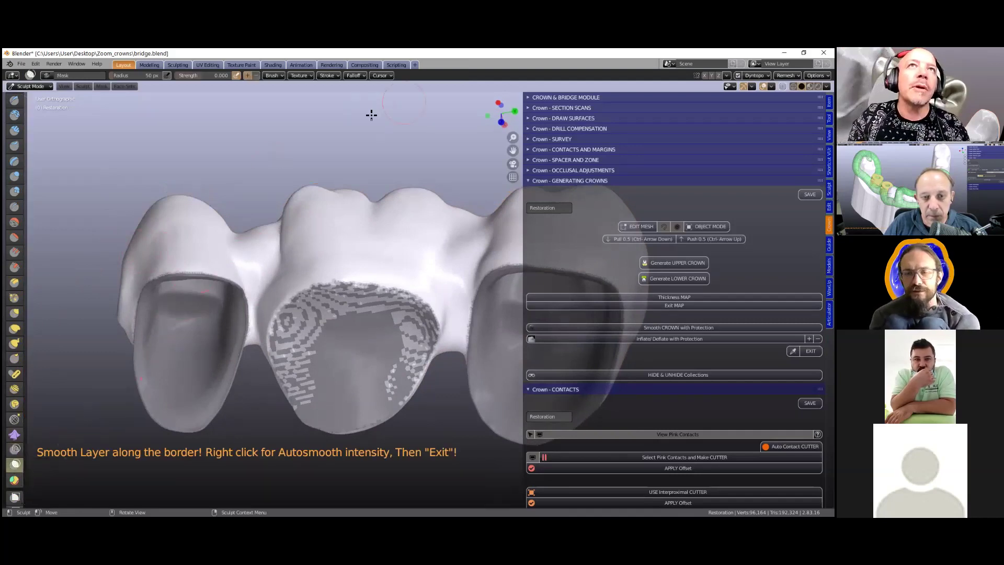
click(256, 76)
scroll(412, 308, down, 1)
scroll(414, 309, down, 1)
mouse_move(413, 311)
mouse_down()
mouse_move(400, 361)
mouse_move(414, 319)
mouse_move(410, 340)
mouse_move(389, 290)
mouse_move(366, 379)
mouse_move(333, 295)
mouse_move(322, 335)
mouse_move(337, 366)
mouse_move(369, 353)
mouse_move(366, 400)
mouse_move(410, 366)
mouse_move(415, 300)
mouse_move(433, 299)
mouse_move(355, 324)
mouse_move(341, 283)
mouse_move(332, 350)
mouse_move(406, 303)
mouse_move(422, 337)
mouse_move(374, 289)
mouse_move(330, 312)
mouse_move(369, 391)
mouse_up()
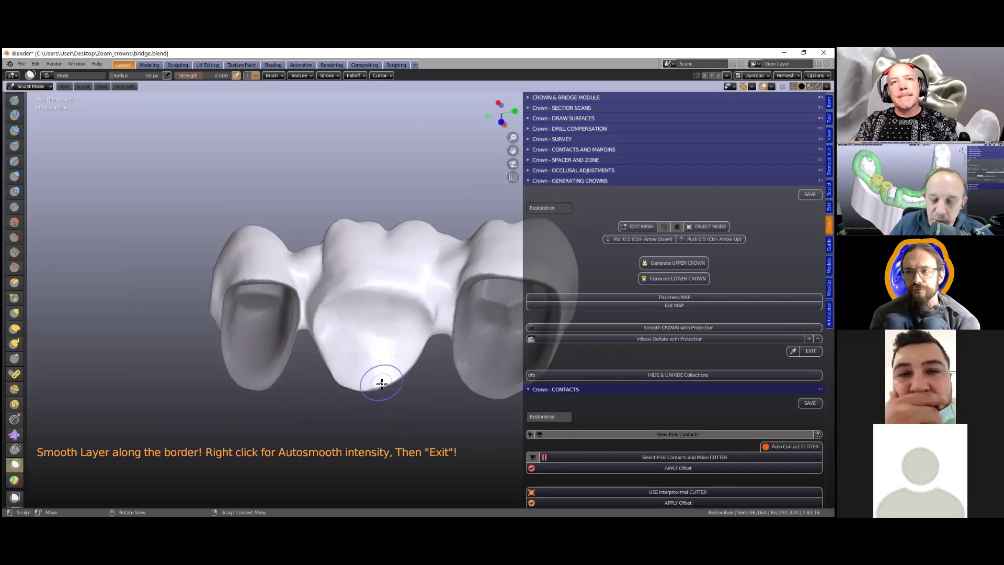
Flatten the base of the middle pontic near its border with the Flatten/Contrast brush.
scroll(381, 385, up, 2)
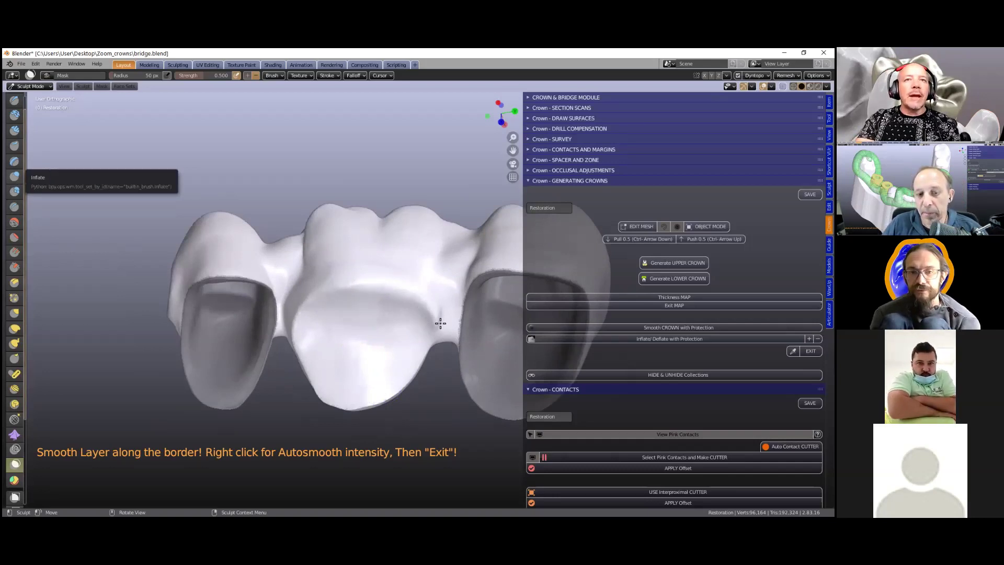
key(shift+t)
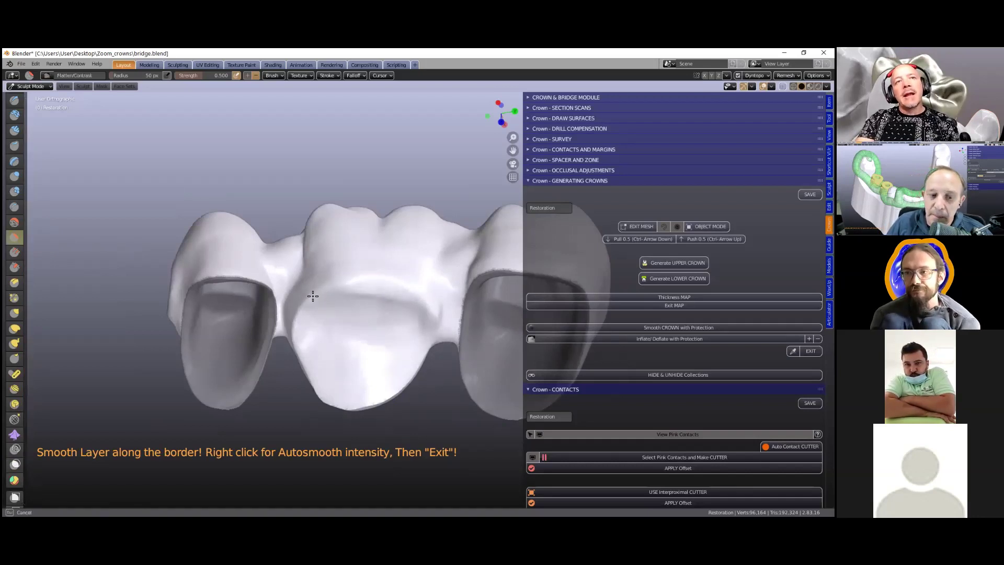
drag(387, 307, 369, 303)
scroll(376, 346, down, 2)
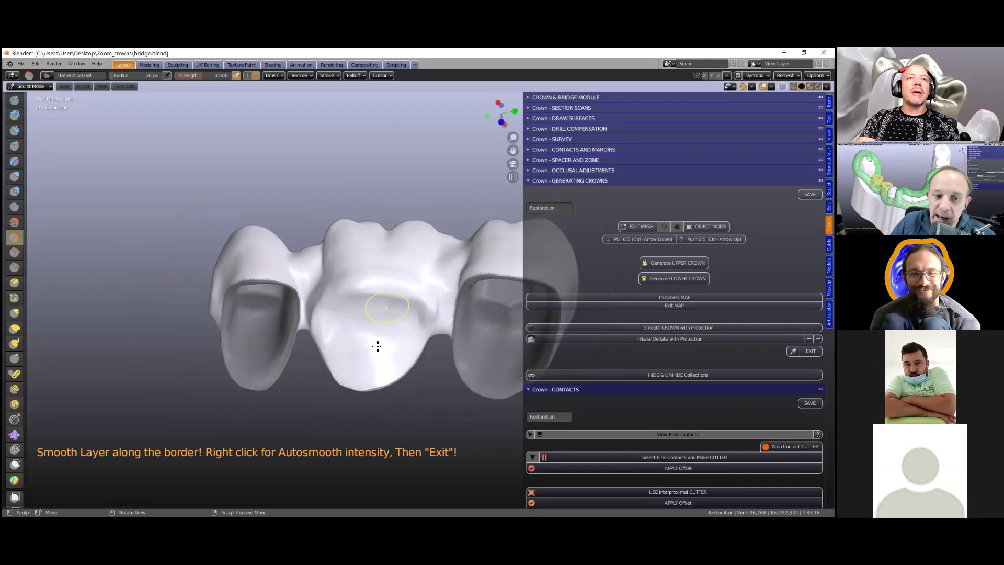
Build up the middle pontic's base with the Inflate/Deflate brush and exit the protected smoothing mode.
mouse_move(358, 317)
middle_down()
mouse_move(359, 301)
mouse_move(345, 290)
middle_up()
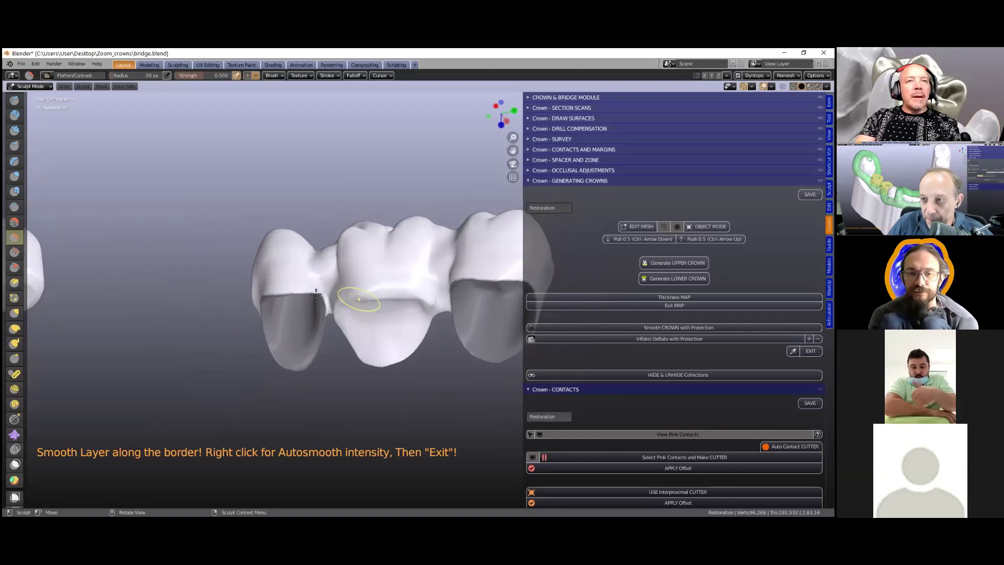
scroll(388, 308, down, 1)
key(i)
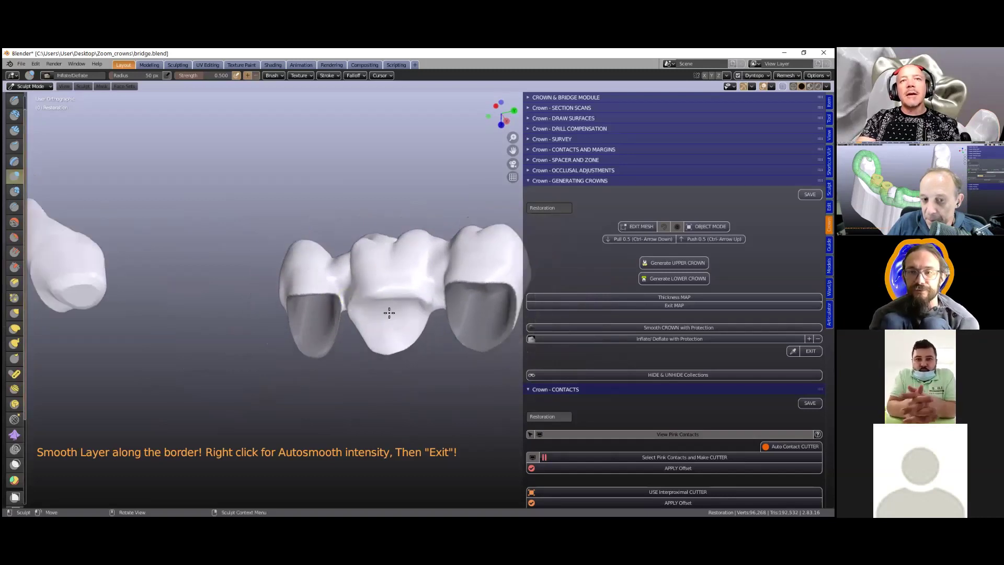
mouse_move(381, 379)
mouse_down()
mouse_move(417, 358)
mouse_move(606, 336)
mouse_up()
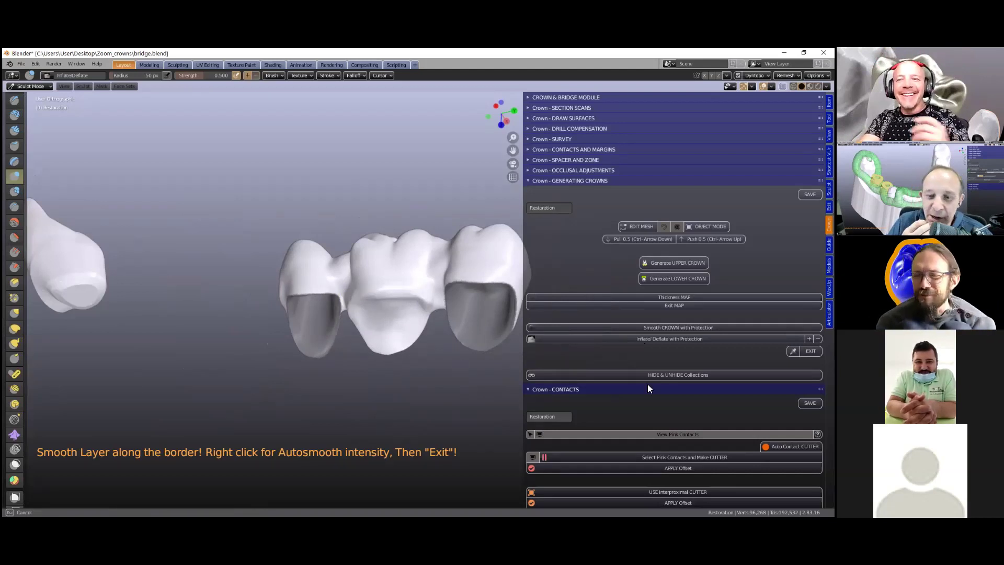
middle_drag(370, 320, 389, 384)
scroll(390, 384, down, 2)
click(811, 350)
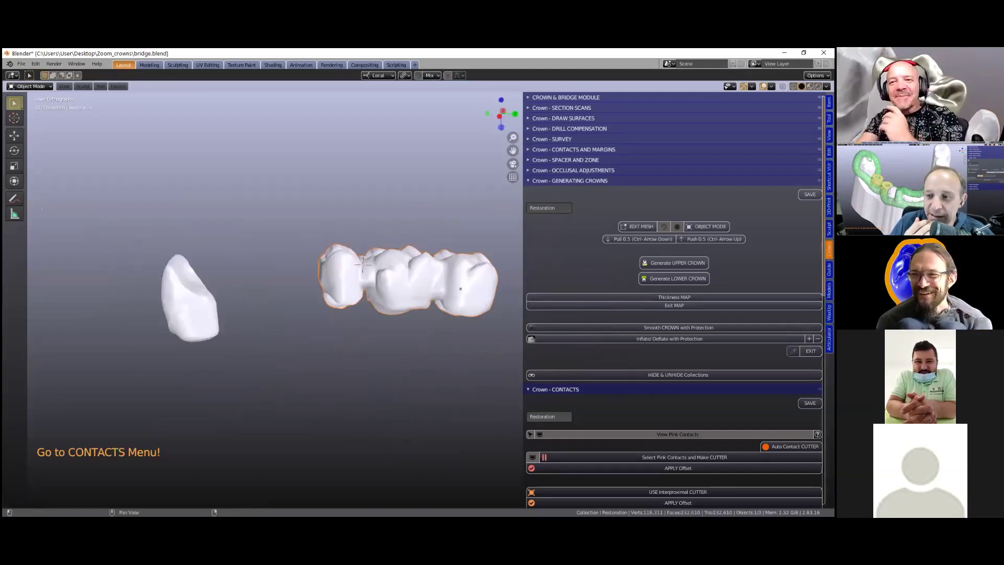
Deselect the finished bridge and display the jaw model together with it.
middle_drag(449, 324, 454, 368)
scroll(673, 314, down, 7)
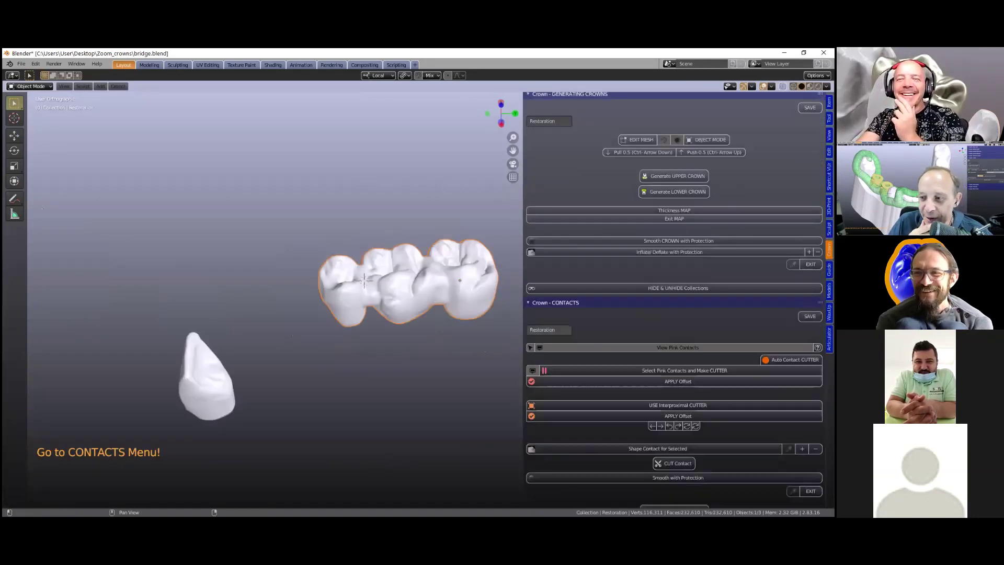
scroll(673, 313, down, 6)
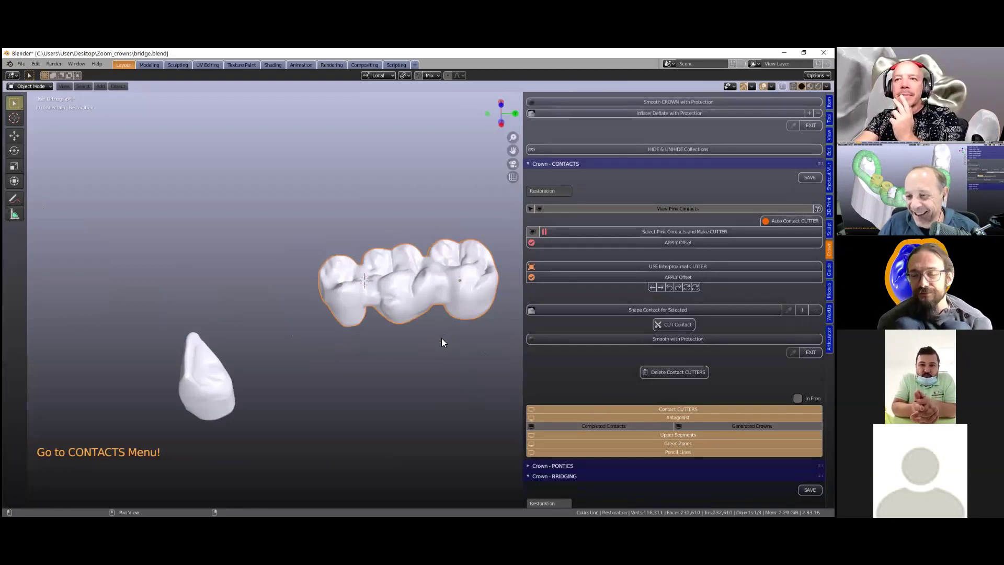
middle_drag(441, 342, 612, 455)
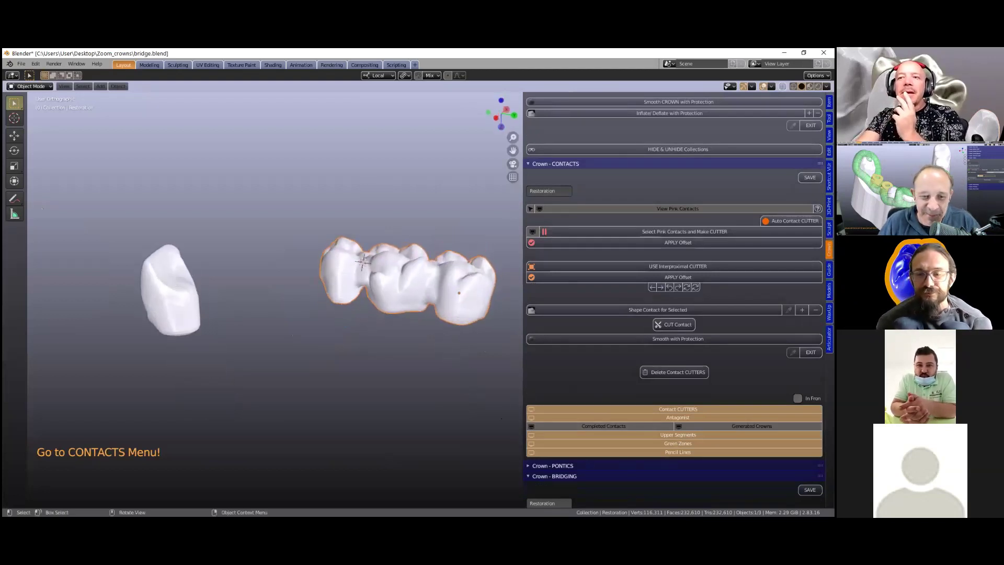
click(407, 360)
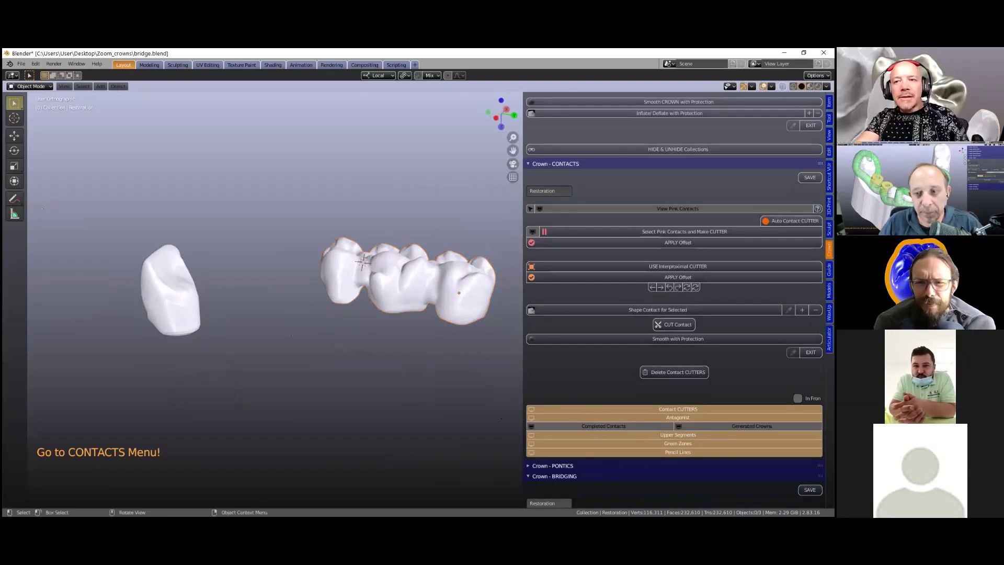
key(shift+2)
middle_drag(414, 422, 348, 398)
middle_drag(175, 268, 362, 184)
shift+middle_drag(345, 223, 361, 184)
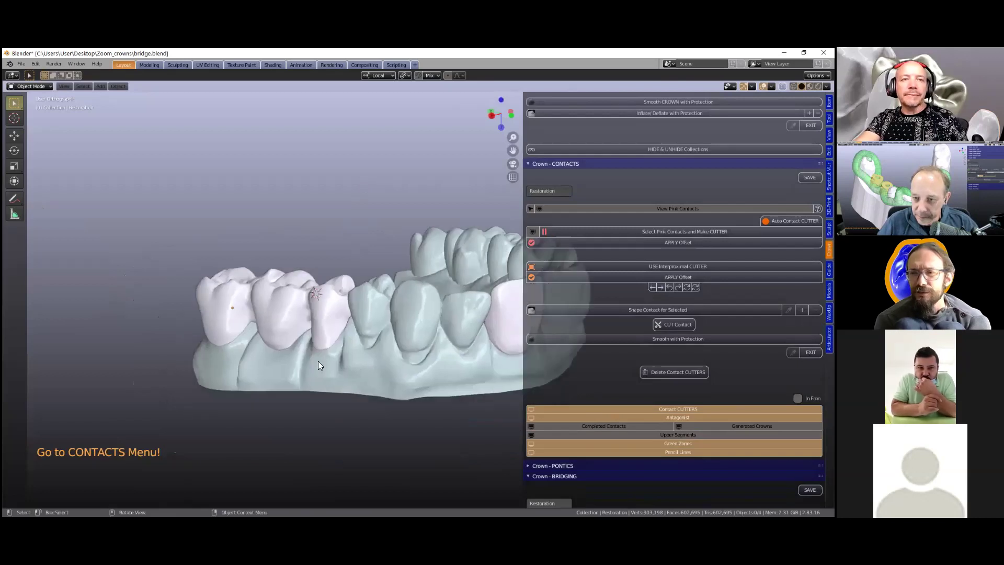
Delete the bridge restoration from the prepared teeth.
scroll(310, 380, up, 1)
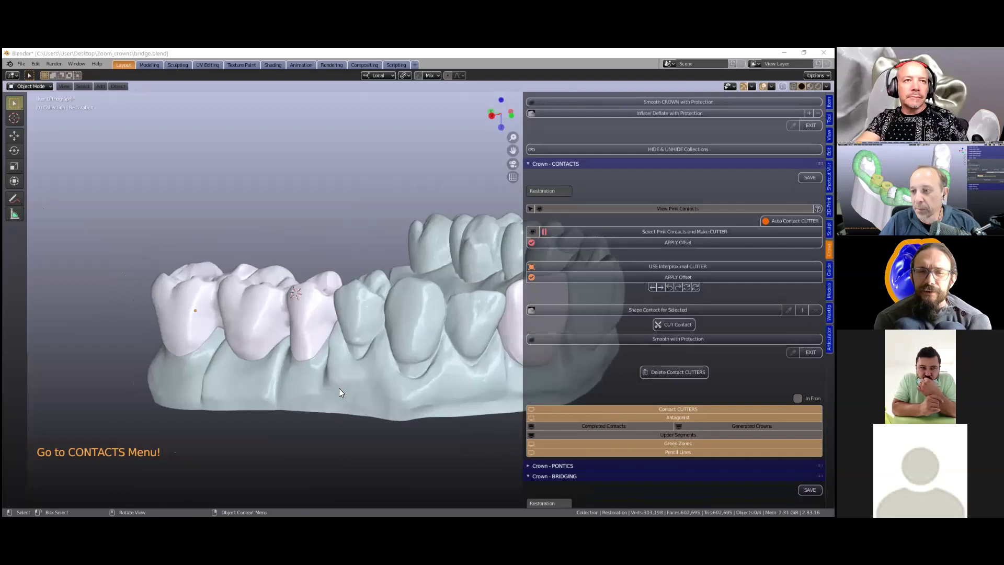
middle_drag(339, 388, 433, 368)
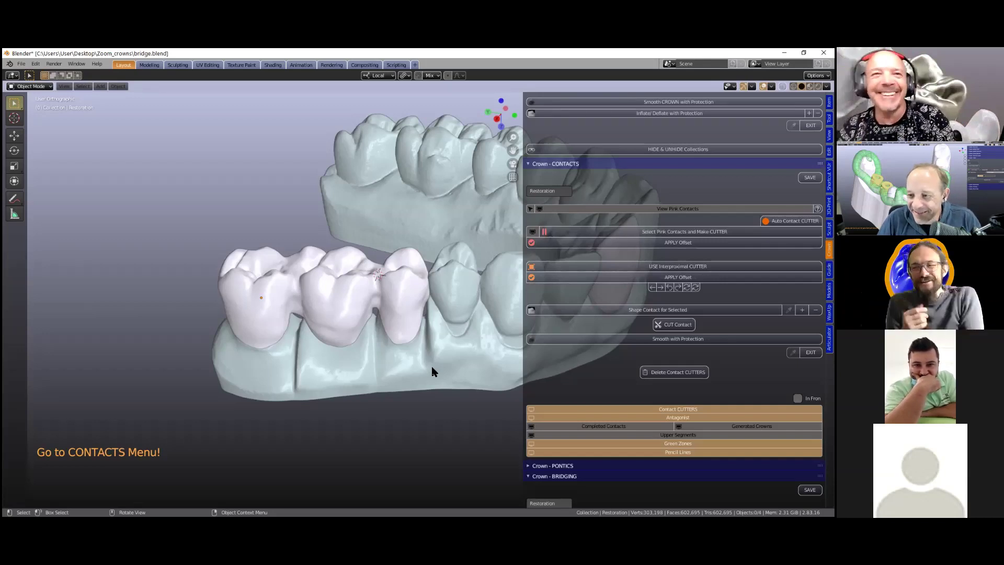
middle_drag(396, 330, 331, 316)
scroll(334, 320, up, 2)
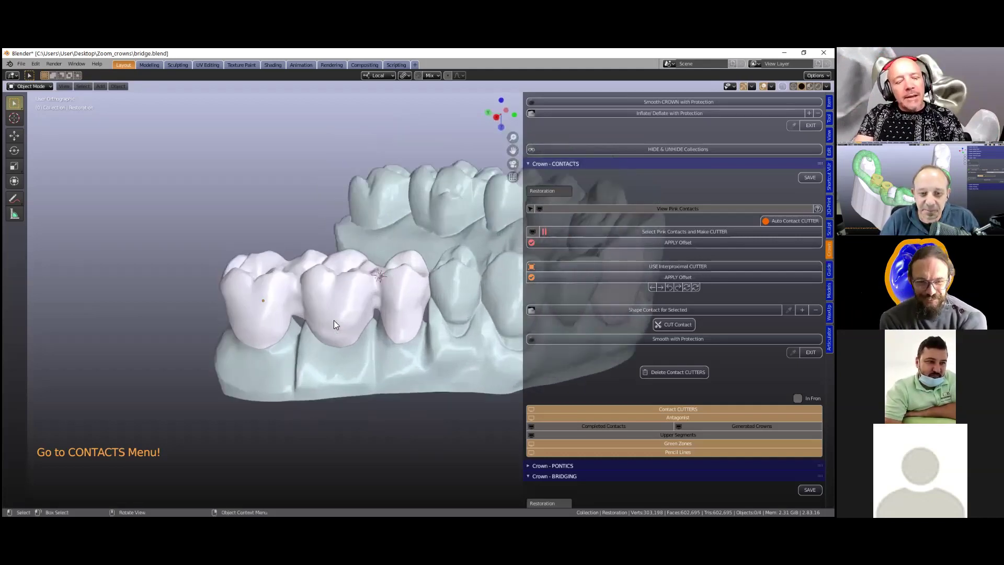
scroll(325, 322, up, 1)
click(289, 322)
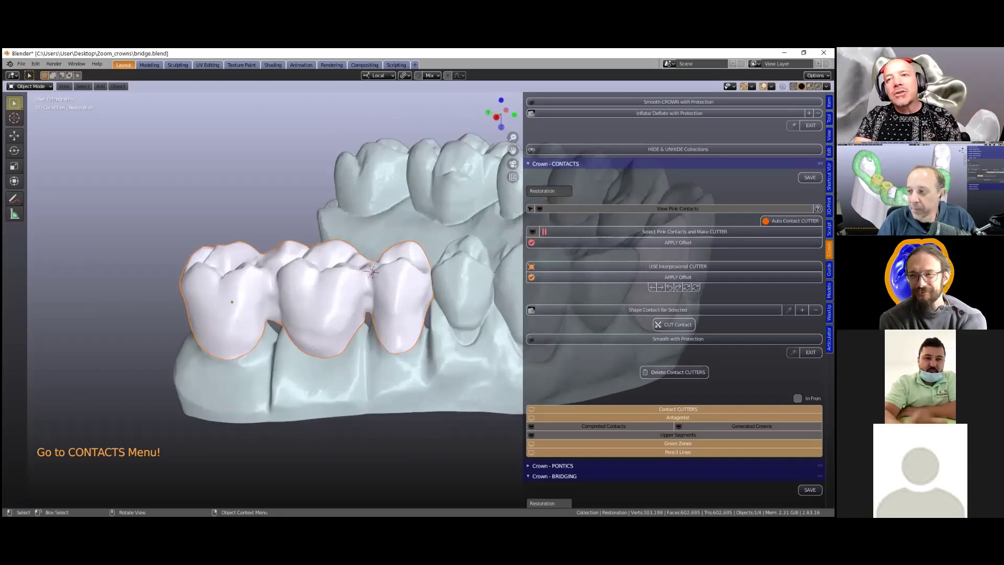
key(x)
click(291, 320)
Display the pencil margin lines on the jaw model.
scroll(639, 410, down, 2)
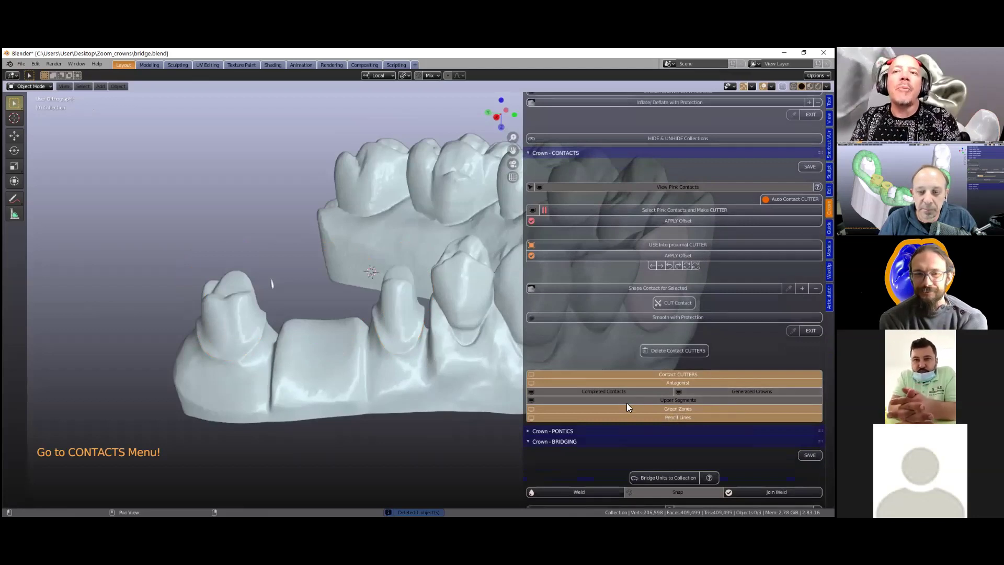
click(656, 402)
click(656, 402)
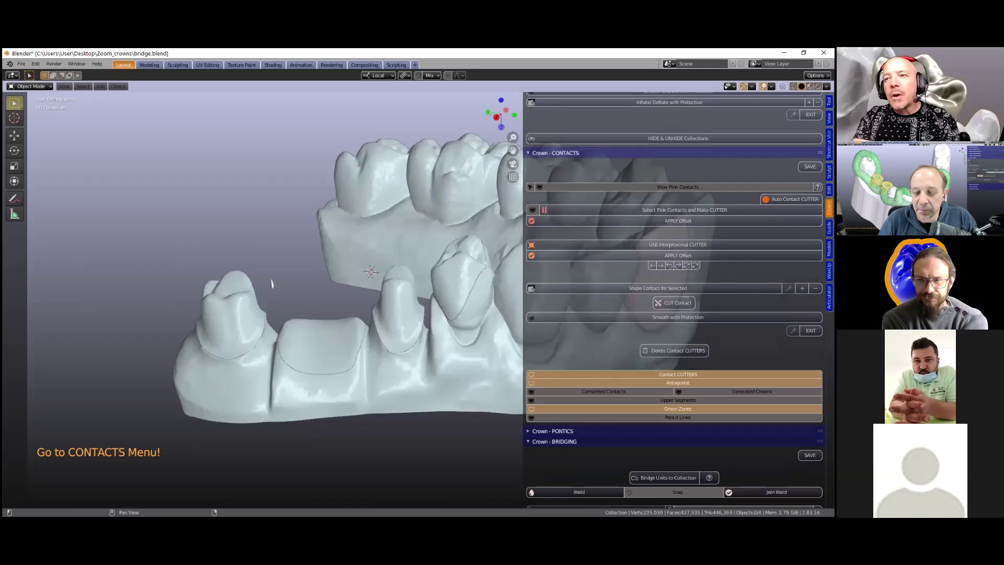
Open only the Crown - COPINGS section and display the green zones on the prepared teeth.
scroll(656, 402, up, 5)
scroll(530, 173, up, 6)
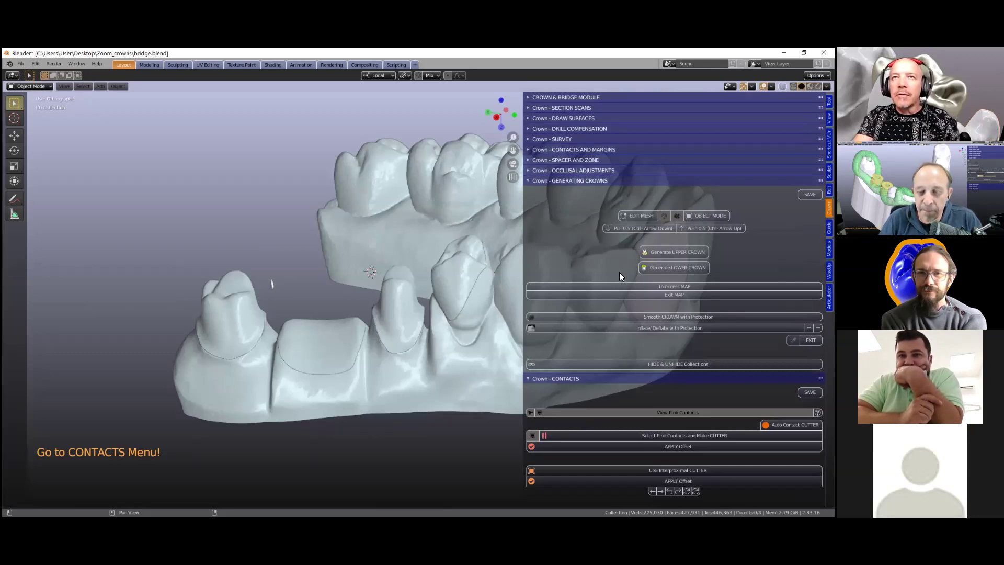
scroll(617, 283, down, 15)
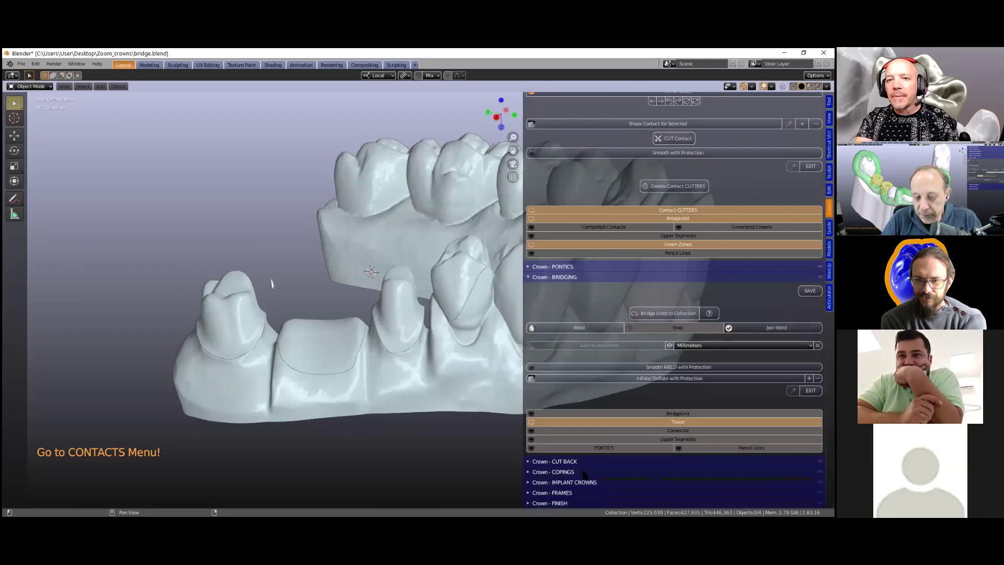
ctrl+click(584, 472)
click(609, 266)
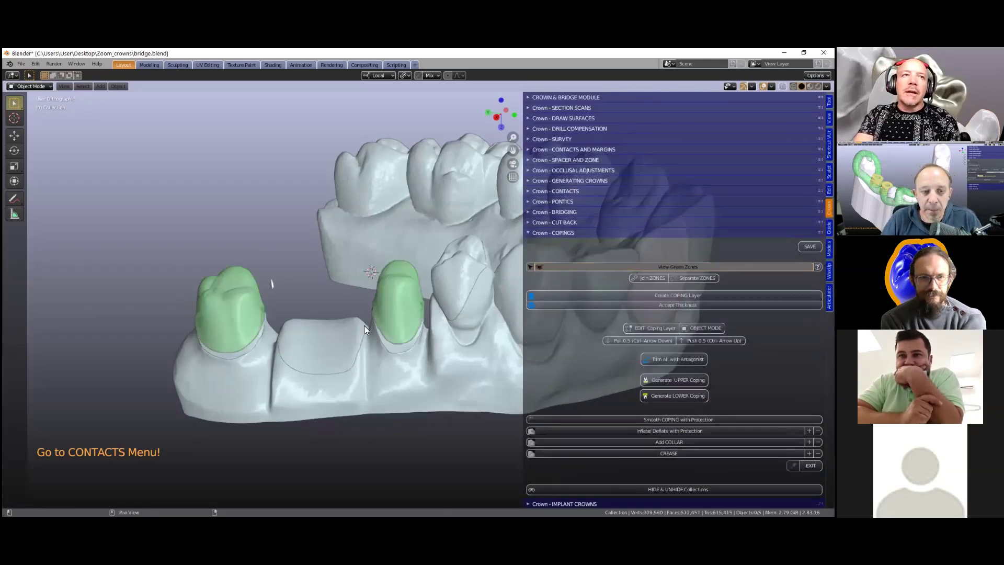
Delete the leftover BridgeUNIT.001 object on the molar preparation.
scroll(203, 278, up, 2)
middle_drag(214, 295, 222, 282)
click(223, 283)
key(x)
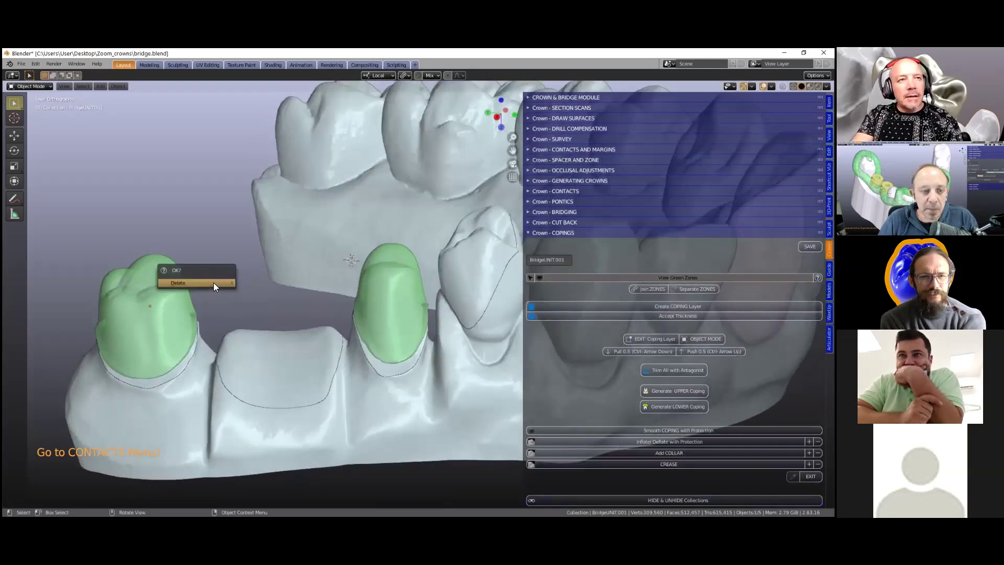
click(214, 282)
Separate the joined green zone object into individual zones for the two preparations.
click(382, 314)
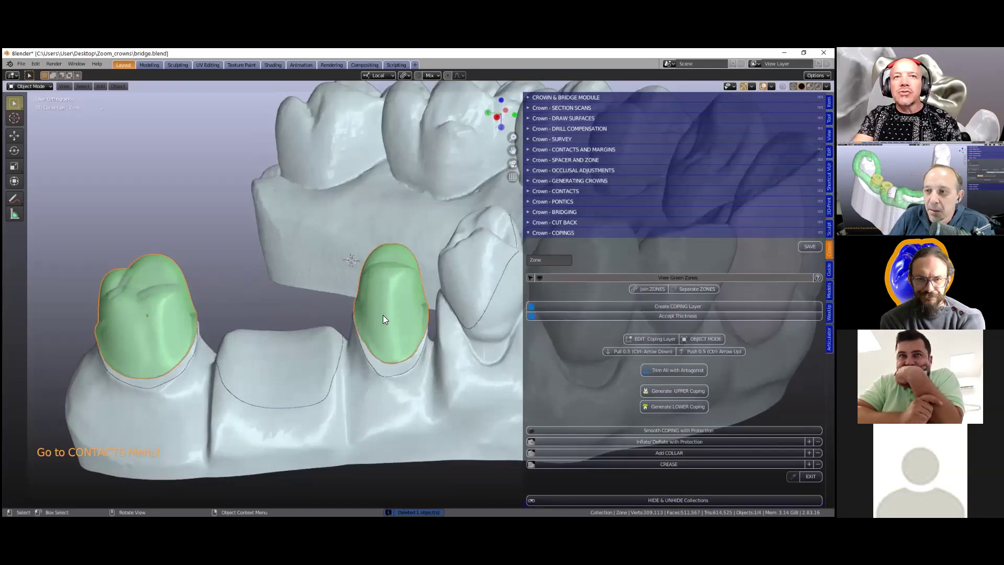
scroll(385, 318, down, 1)
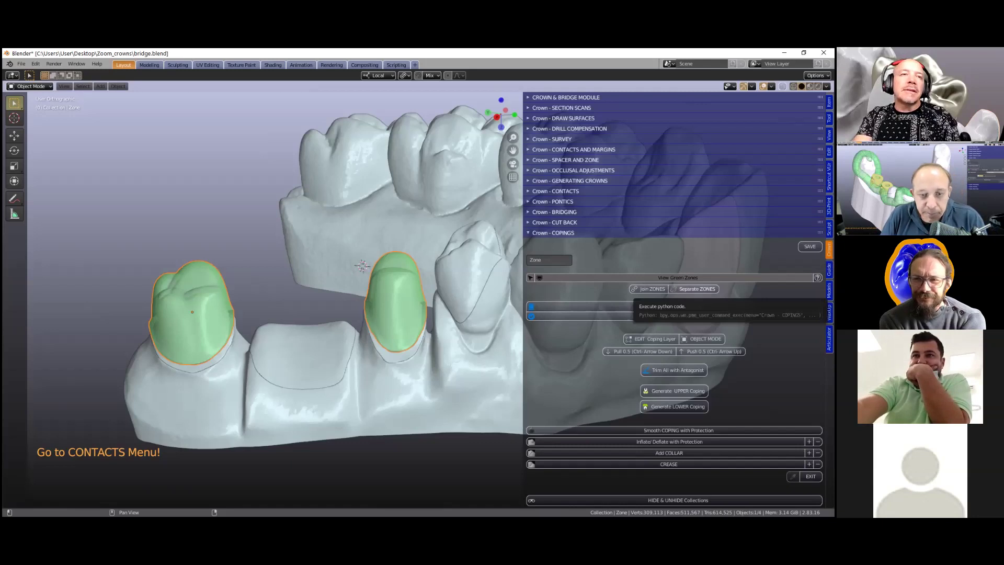
click(698, 289)
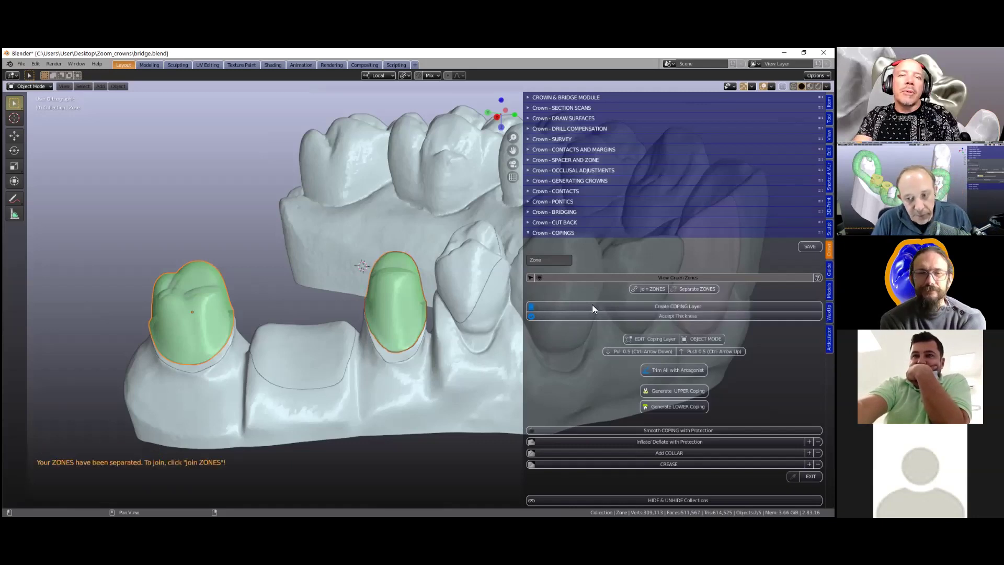
Create a coping layer from the green zone of the premolar preparation.
click(400, 308)
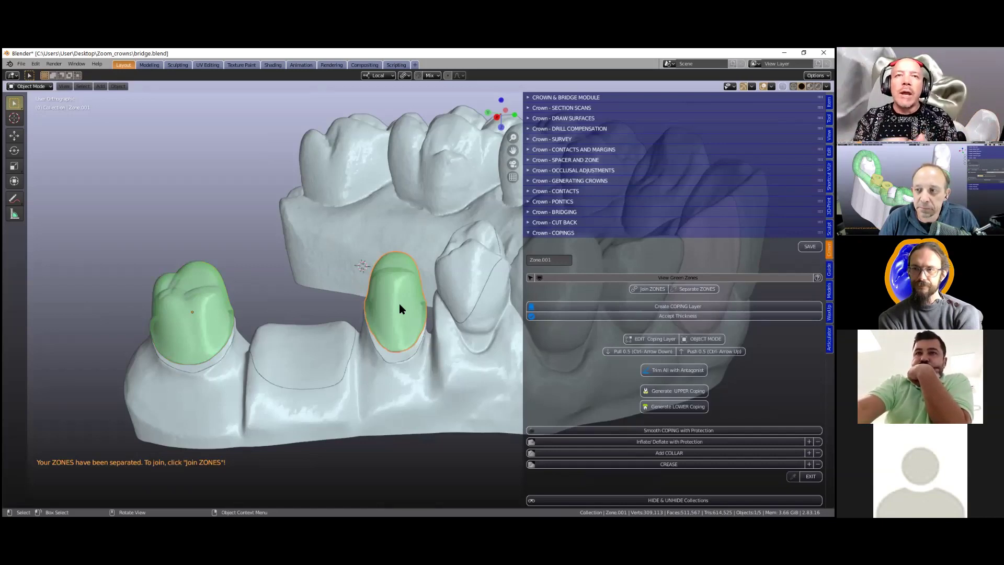
scroll(434, 354, up, 3)
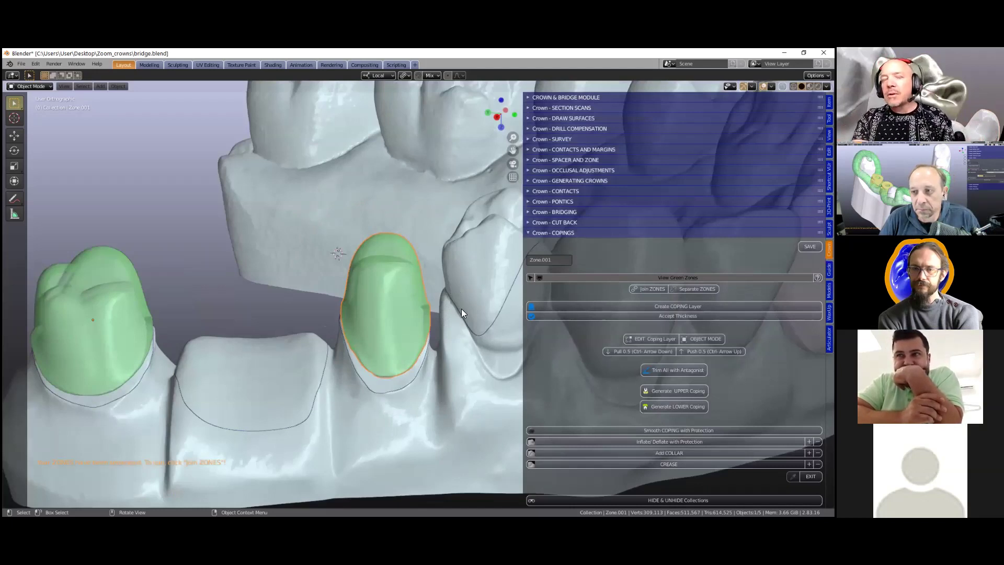
scroll(461, 309, down, 1)
scroll(398, 296, down, 1)
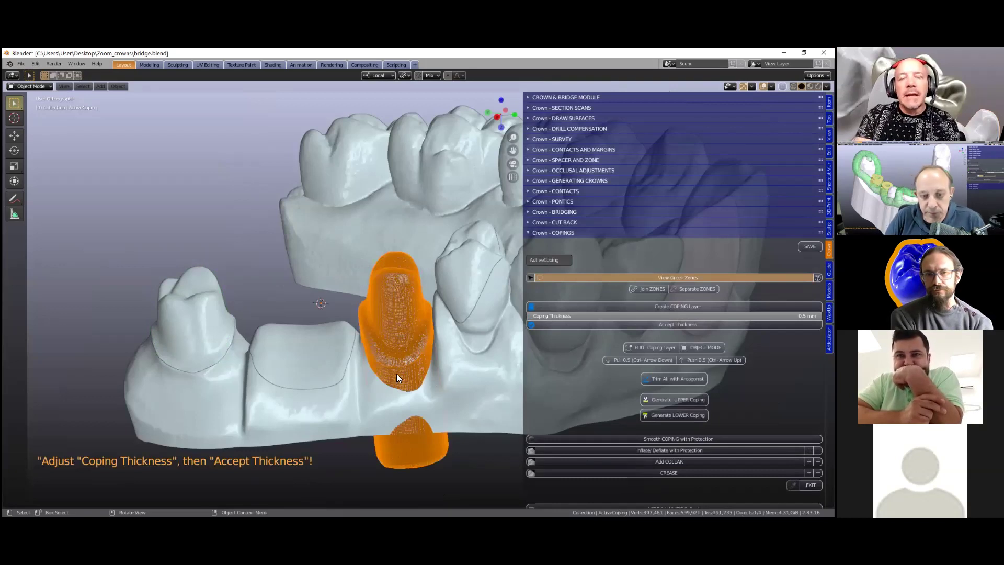
Set the coping thickness to 0.6 mm and accept it.
scroll(396, 373, up, 1)
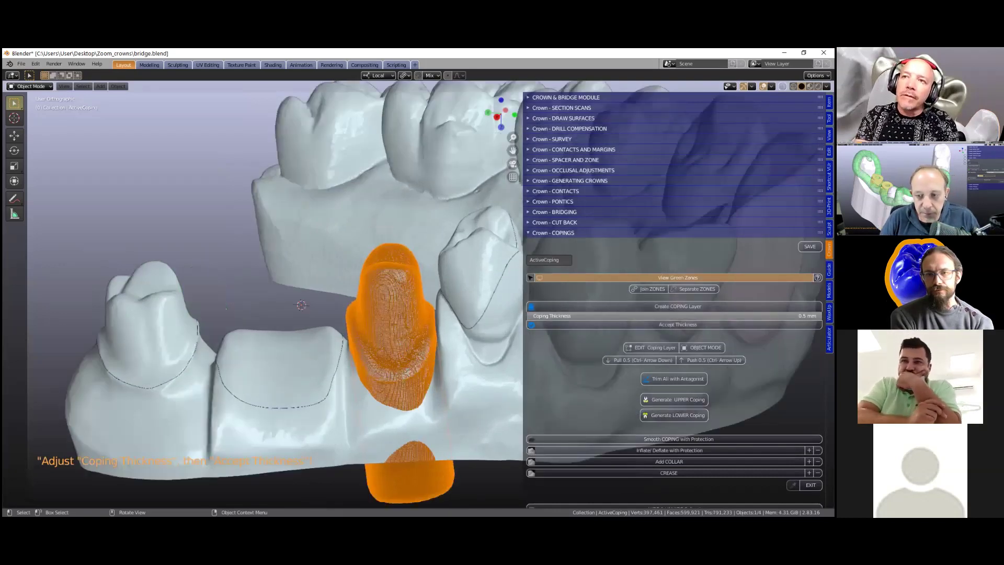
scroll(396, 373, up, 2)
double_click(673, 315)
text(0.6)
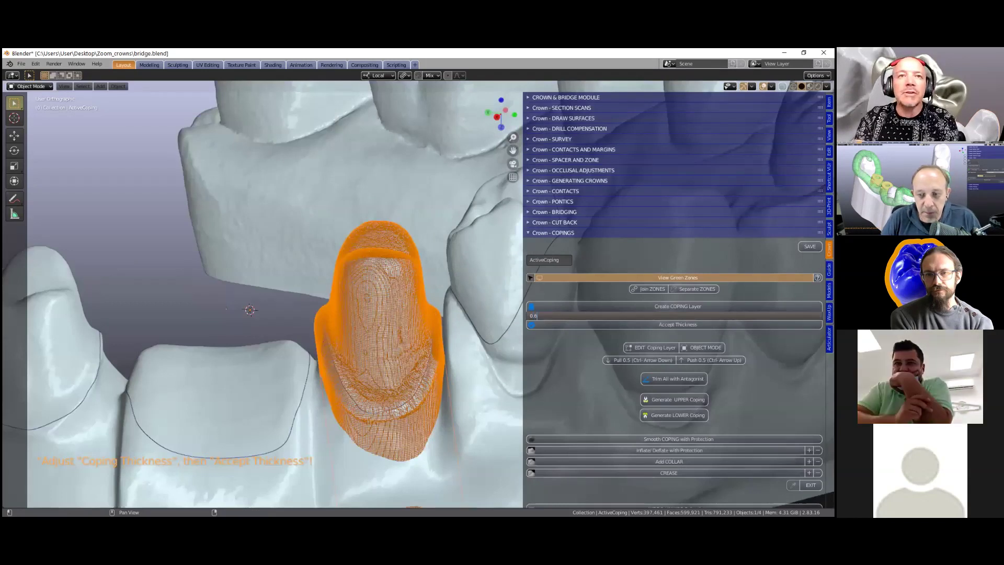
key(Return)
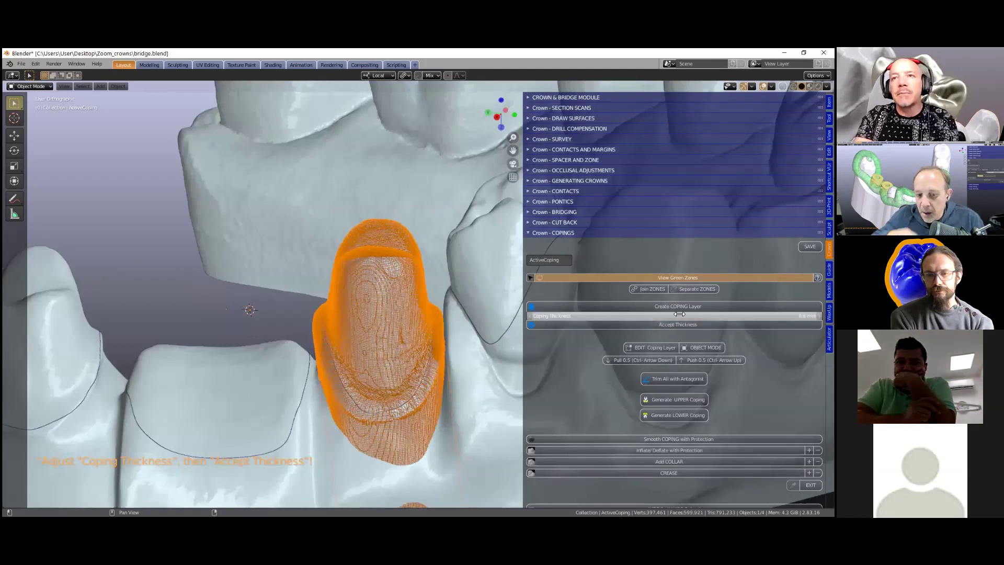
click(642, 326)
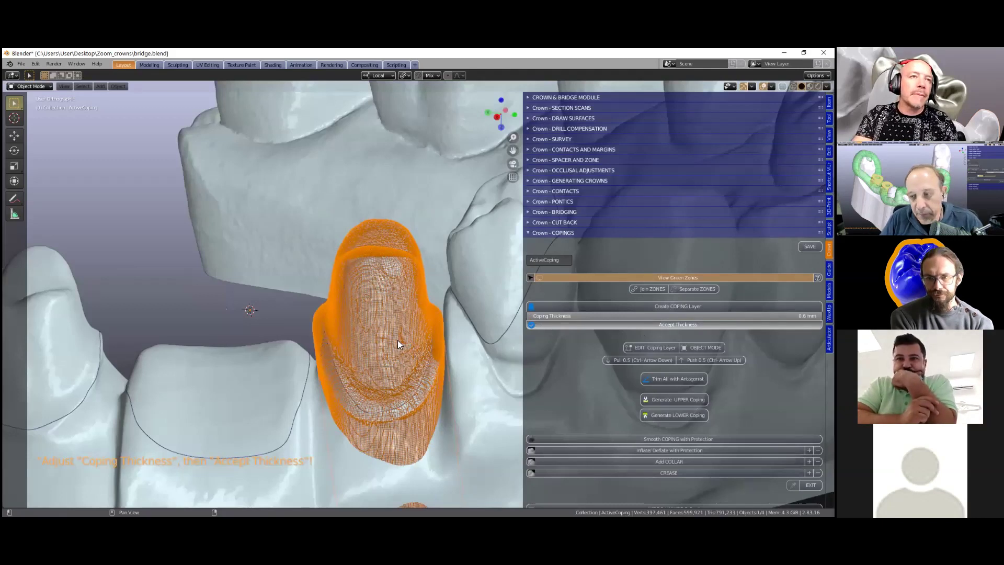
Edit the coping layer and stretch its upper cusp area by moving a face near the tip.
click(634, 338)
click(379, 263)
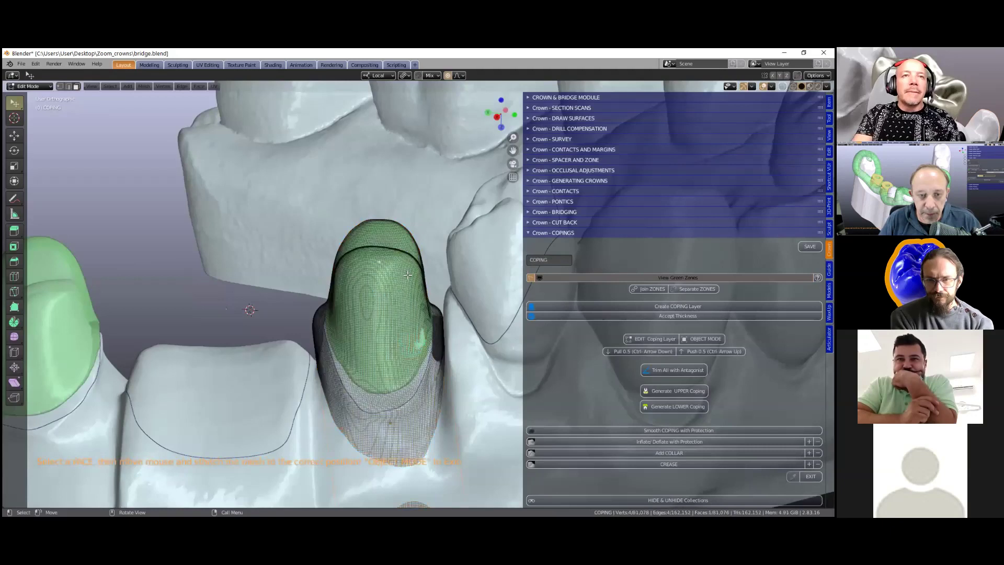
middle_drag(391, 287, 396, 277)
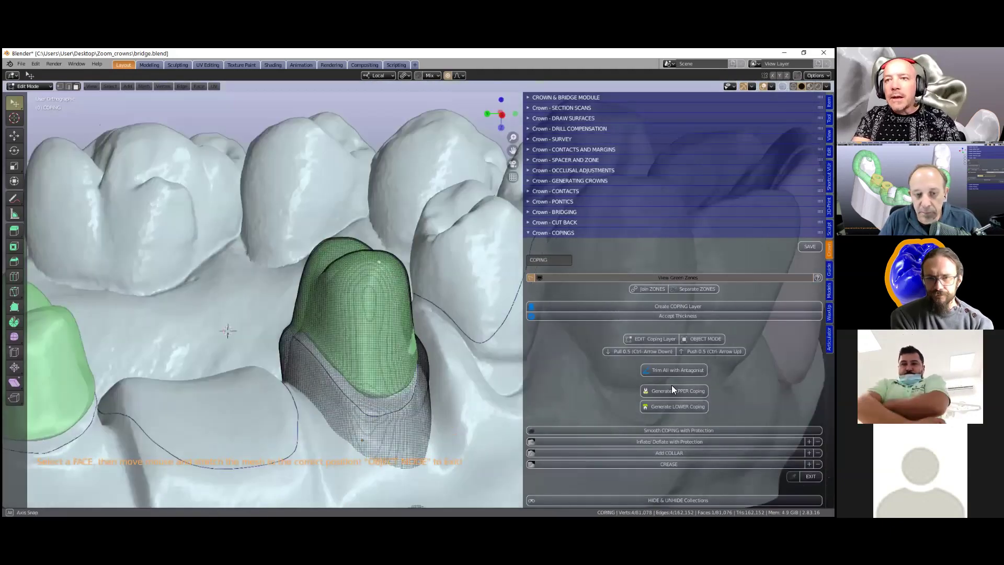
key(g)
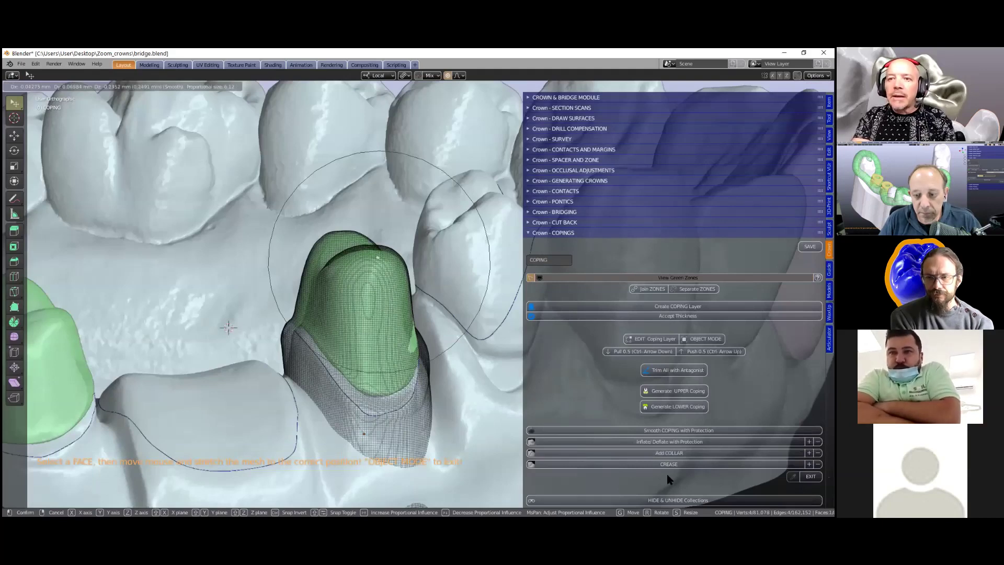
click(672, 464)
Display the Antagonist collection so the opposing teeth appear above the coping.
scroll(673, 464, down, 2)
click(673, 467)
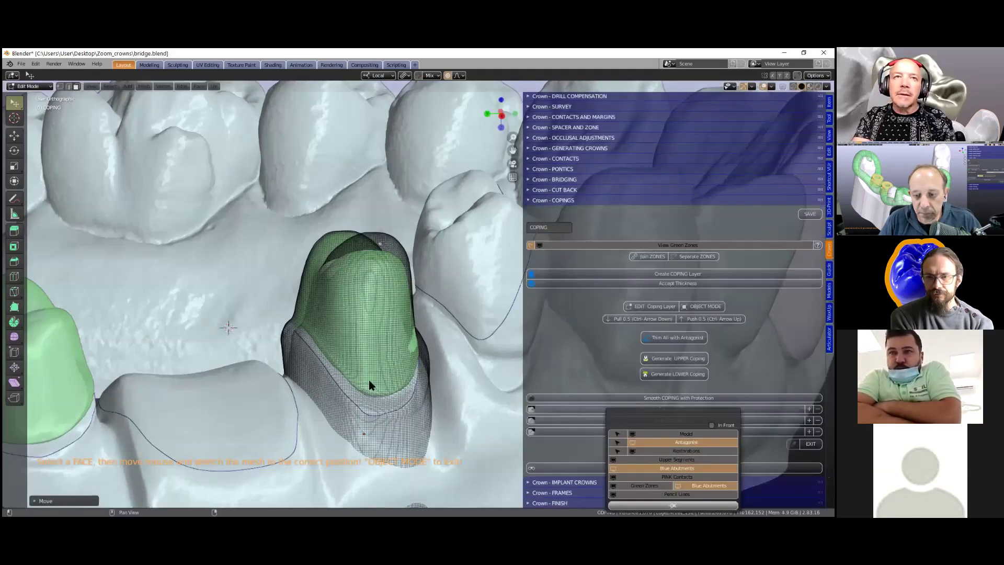
click(675, 443)
click(673, 505)
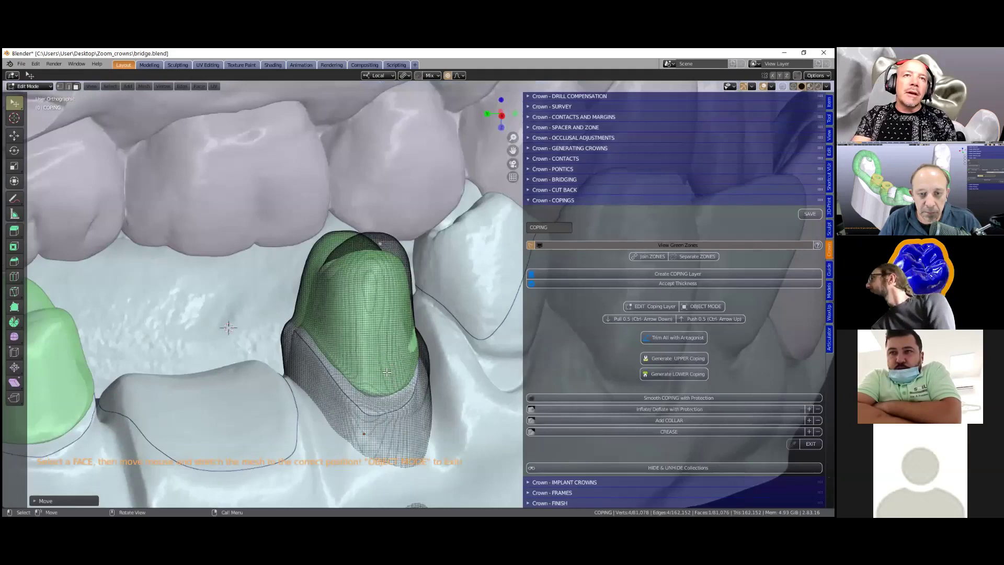
Move the selected coping face again to adjust the cusp's height against the opposing teeth.
middle_drag(388, 373, 363, 347)
scroll(418, 294, down, 2)
middle_drag(407, 277, 355, 287)
key(g)
click(405, 267)
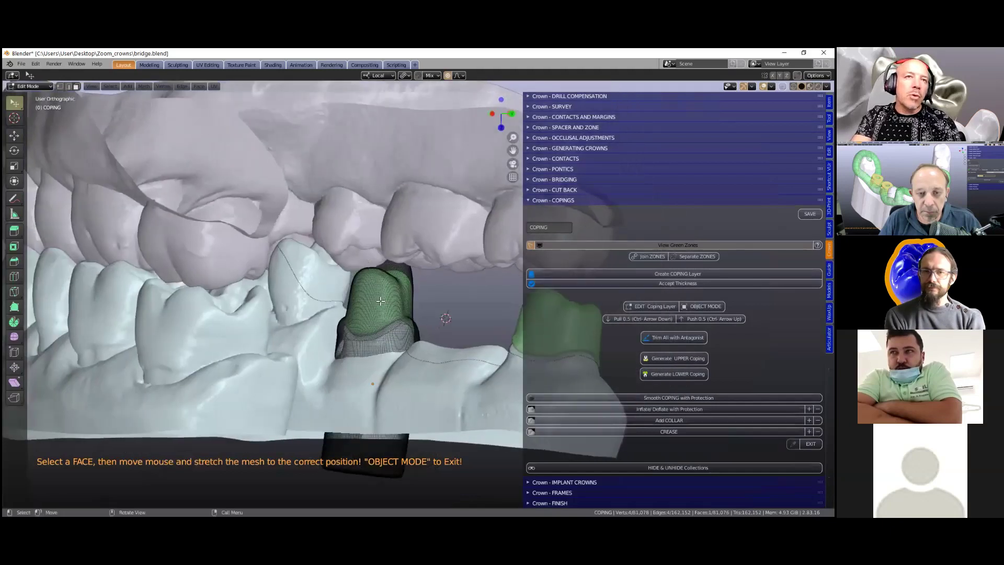
Move the coping layer's selected face once more to refine its shape under the opposing teeth, and return to Object Mode.
drag(380, 301, 350, 300)
middle_drag(259, 301, 369, 291)
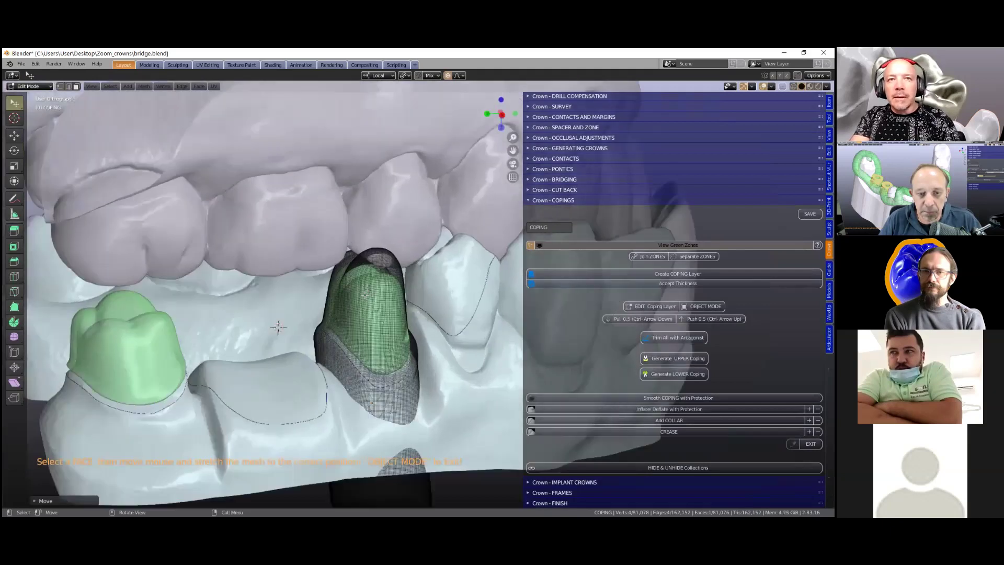
scroll(371, 291, up, 3)
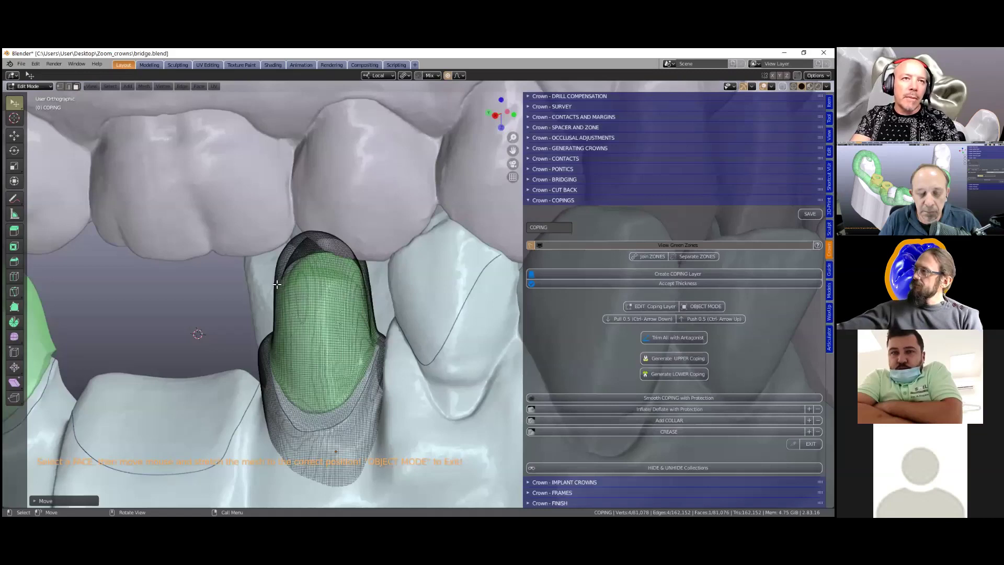
middle_drag(274, 285, 472, 296)
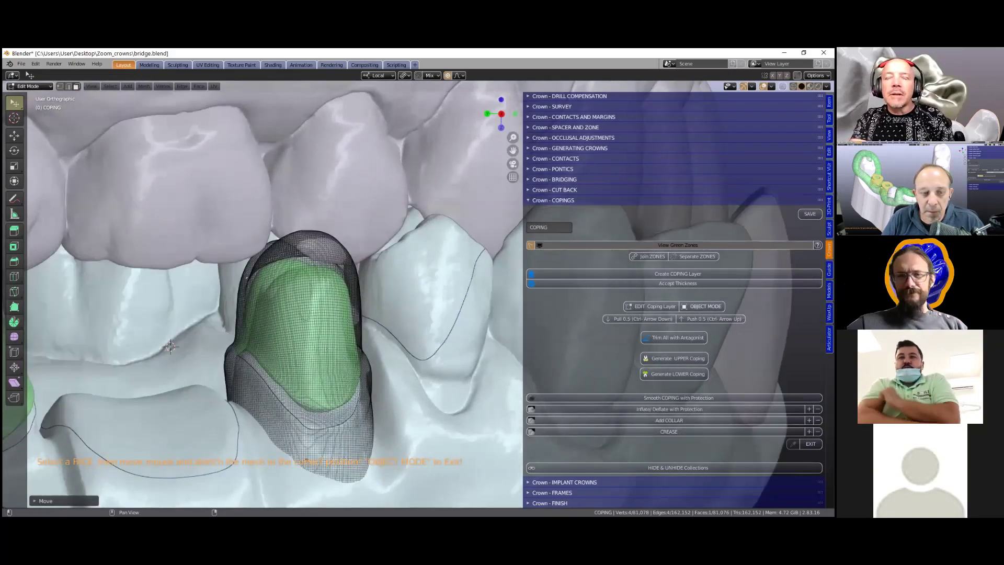
click(702, 307)
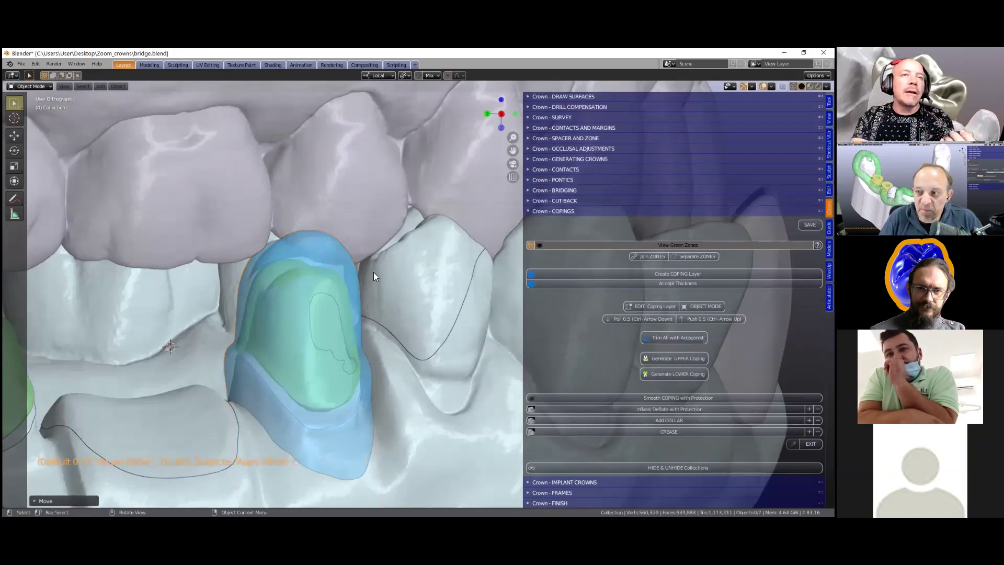
Generate the upper coping from the shaped coping layer on the prepared premolar.
middle_drag(321, 267, 356, 313)
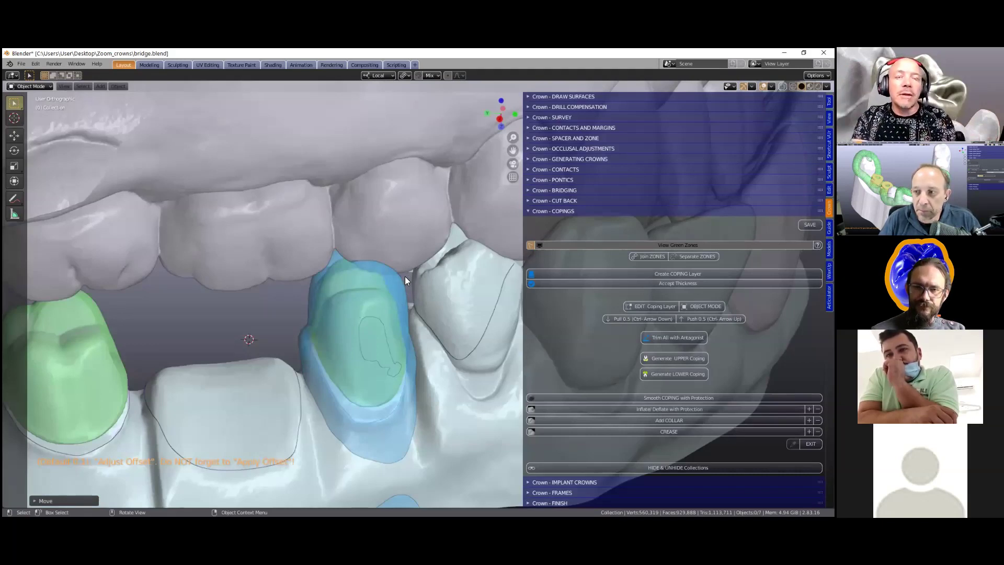
middle_drag(362, 278, 369, 281)
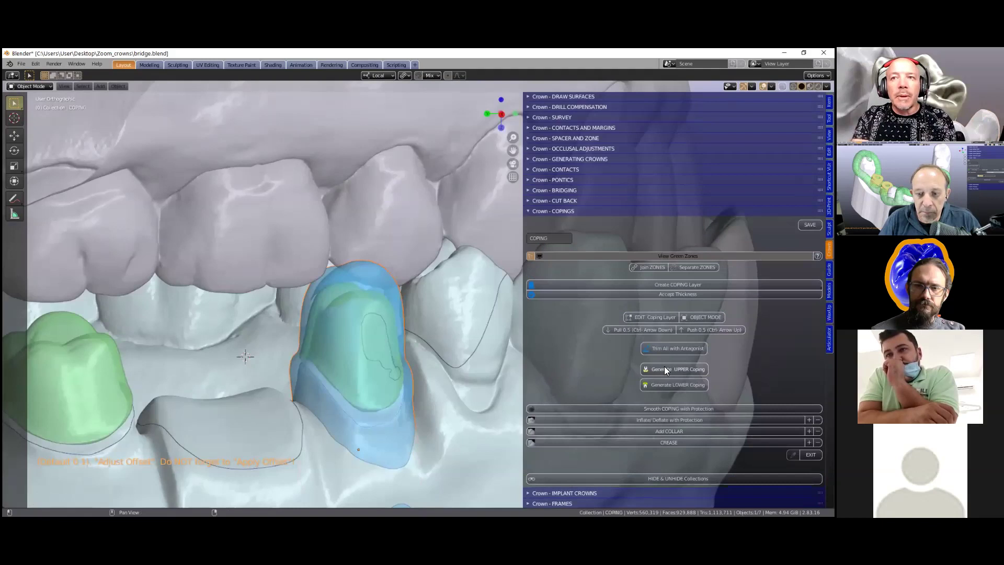
click(664, 369)
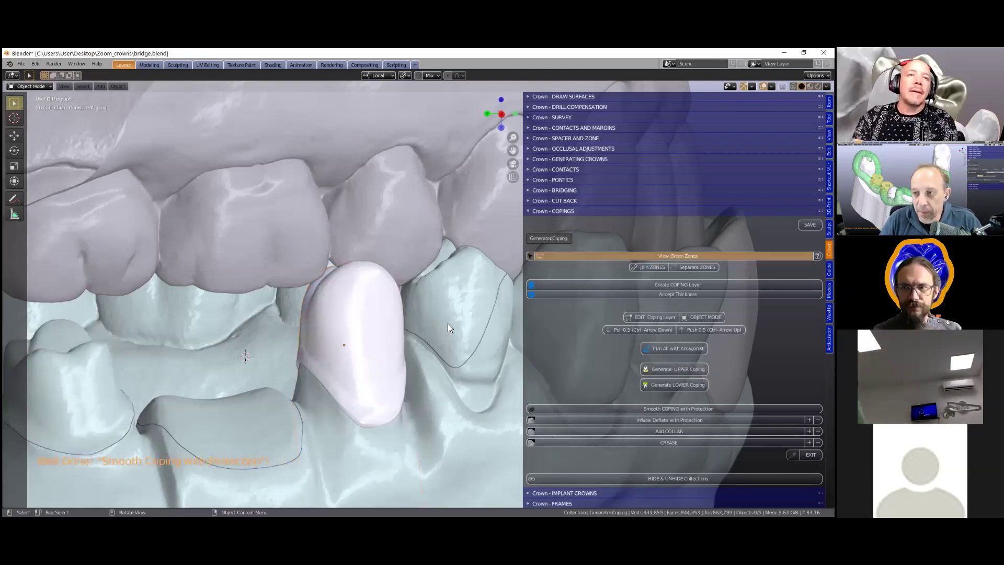
Hide the Antagonist collection so the generated coping stands clear on the model.
middle_drag(433, 351, 463, 307)
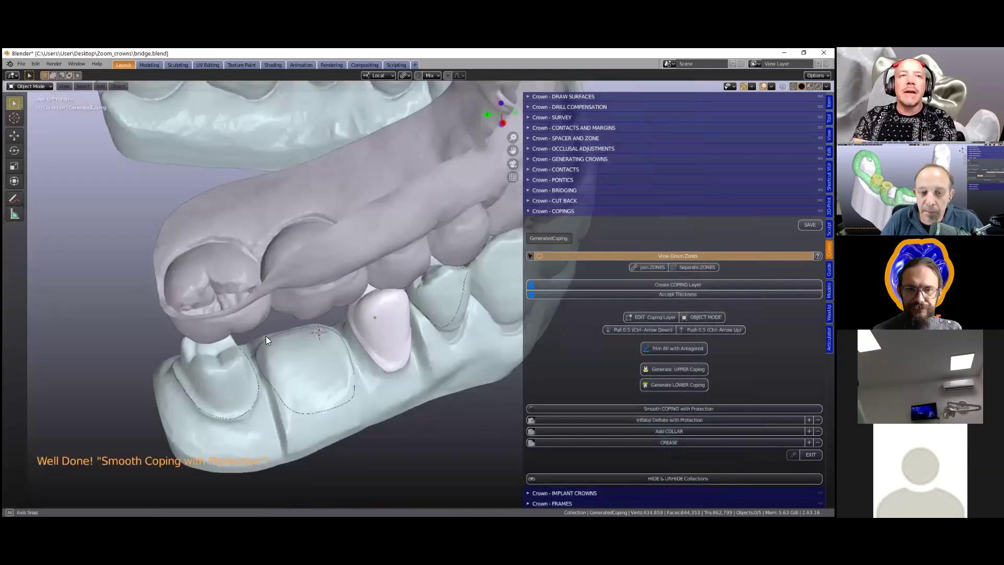
middle_drag(280, 346, 382, 346)
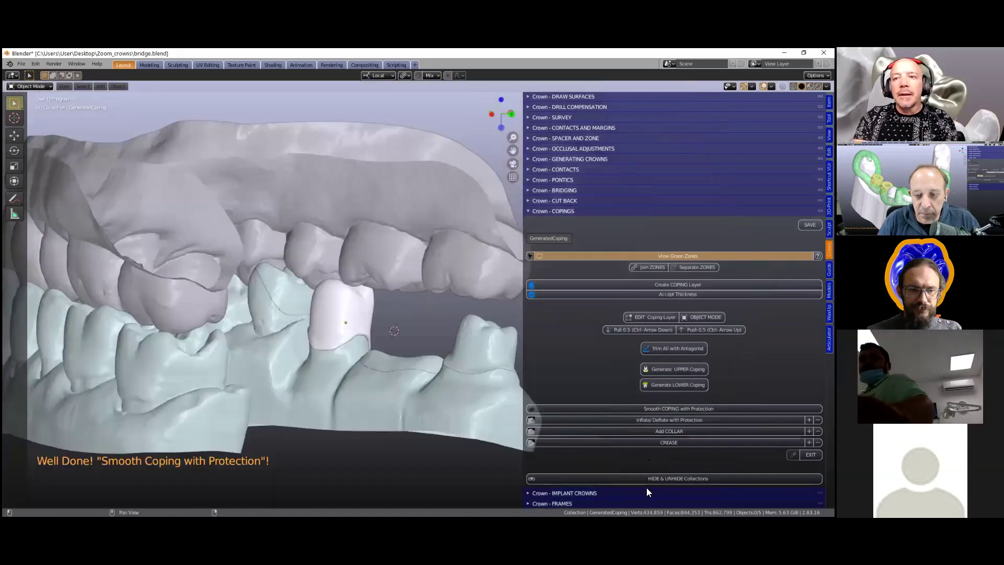
click(661, 478)
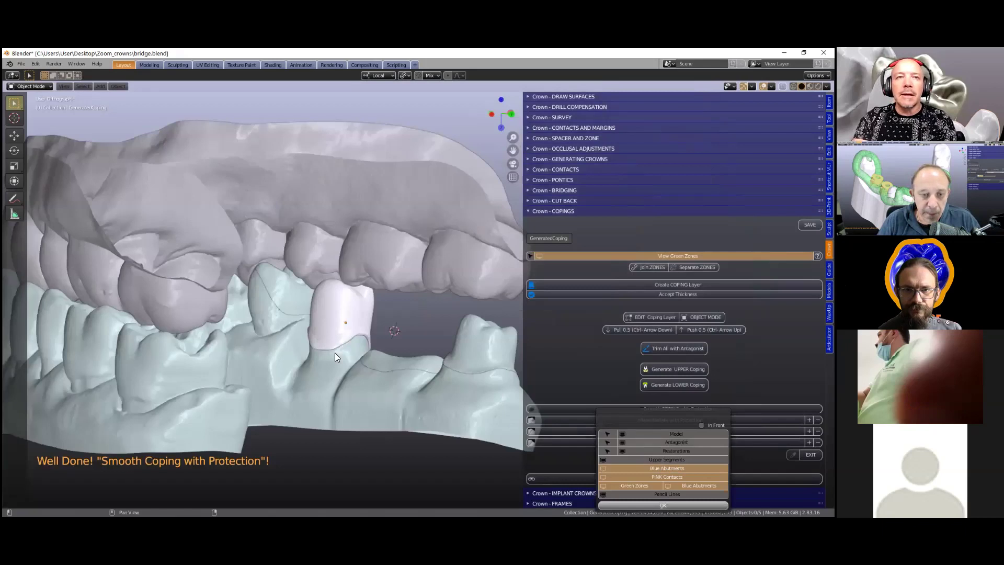
middle_drag(345, 355, 380, 315)
scroll(379, 315, up, 2)
scroll(332, 335, up, 3)
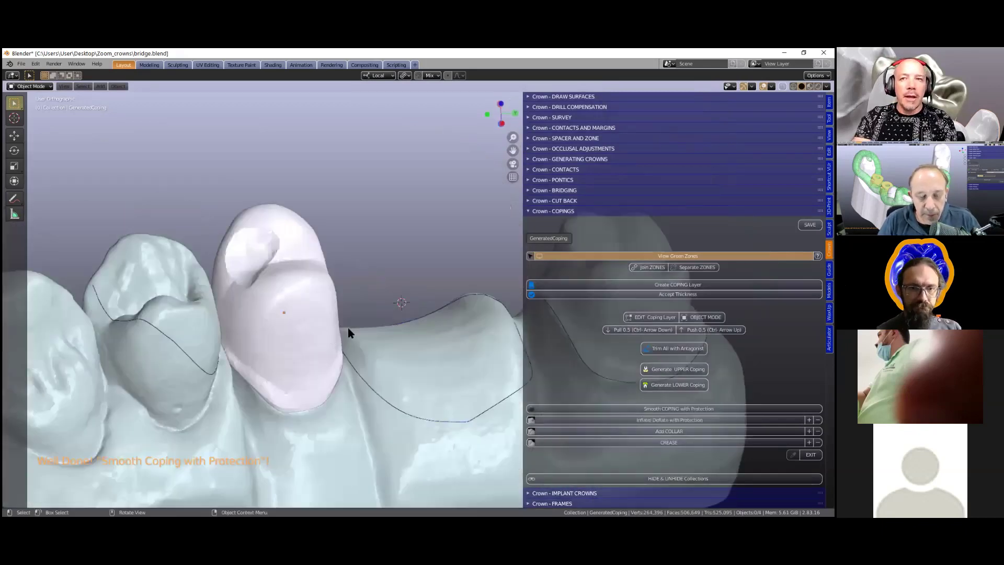
Smooth the generated coping with protection along its border and outer surface, and exit sculpting.
scroll(348, 328, down, 2)
click(631, 410)
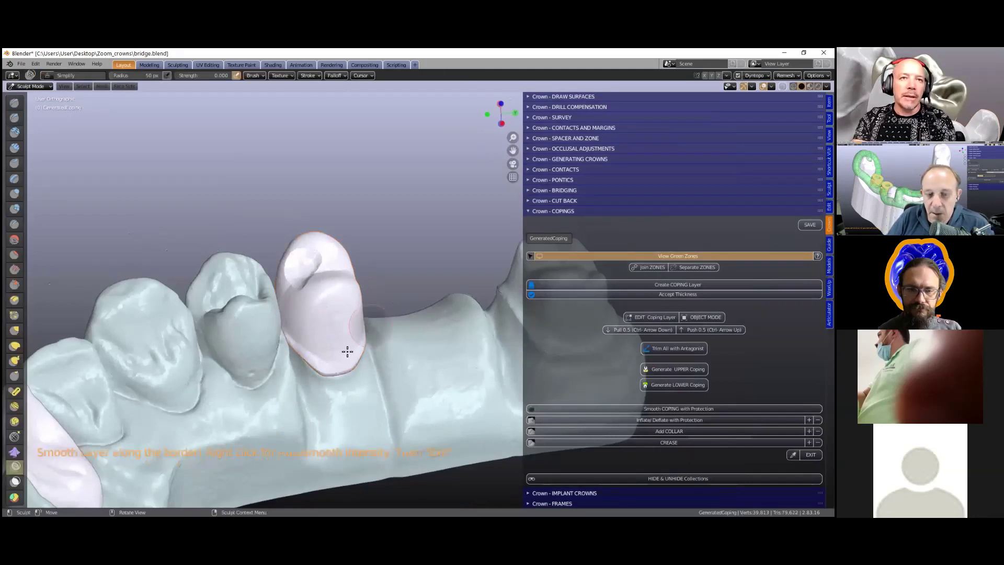
drag(326, 223, 308, 272)
mouse_move(309, 272)
middle_down()
mouse_move(389, 322)
mouse_move(299, 227)
middle_up()
middle_drag(277, 323, 326, 335)
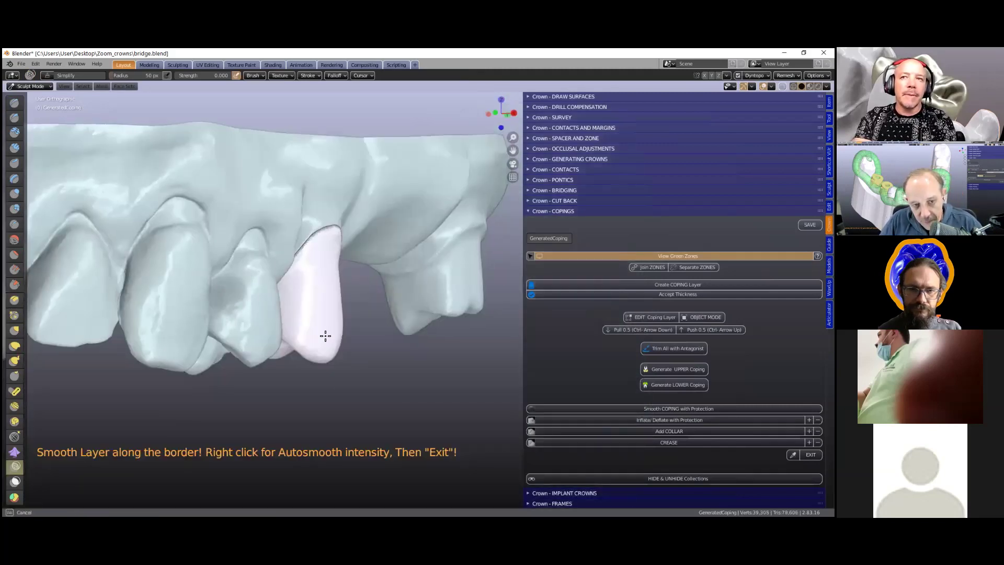
drag(325, 335, 329, 247)
click(811, 454)
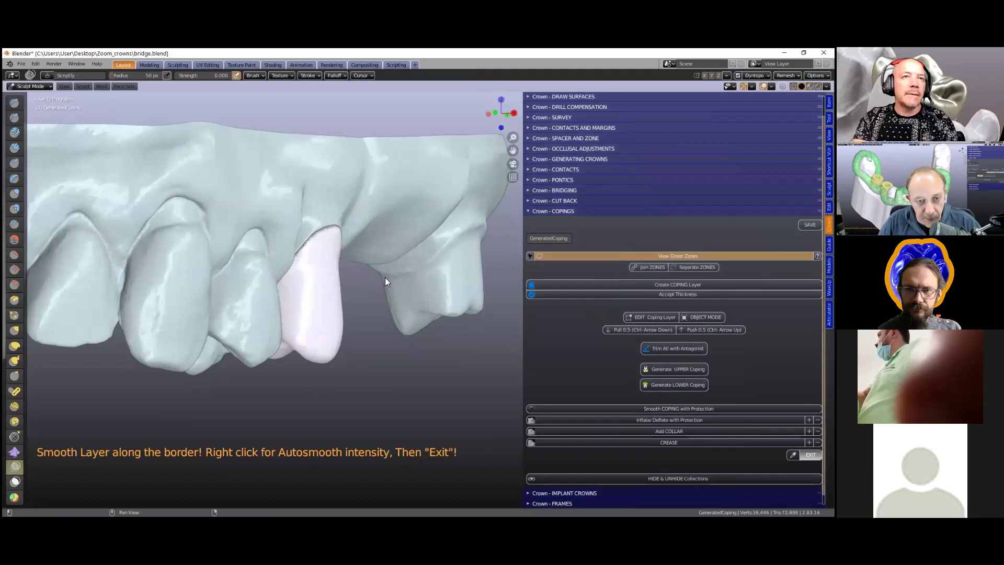
Isolate the generated coping from the model to view its hollow interior.
middle_drag(367, 277, 351, 353)
key(shift+h)
scroll(324, 316, up, 2)
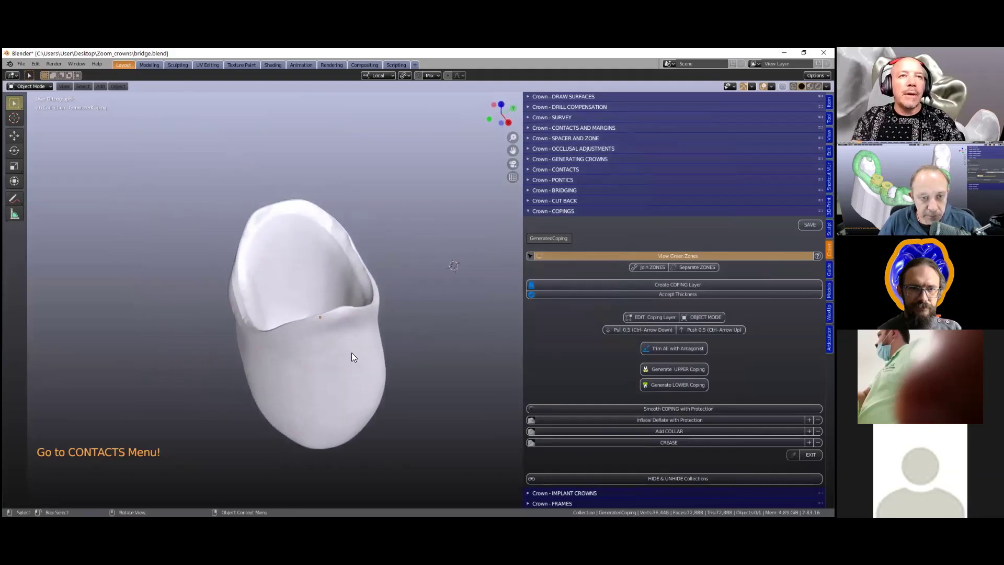
Examine the coping's mesh inside and outside in Edit Mode, checking the fitting surface and margin, and return to Object Mode.
click(349, 358)
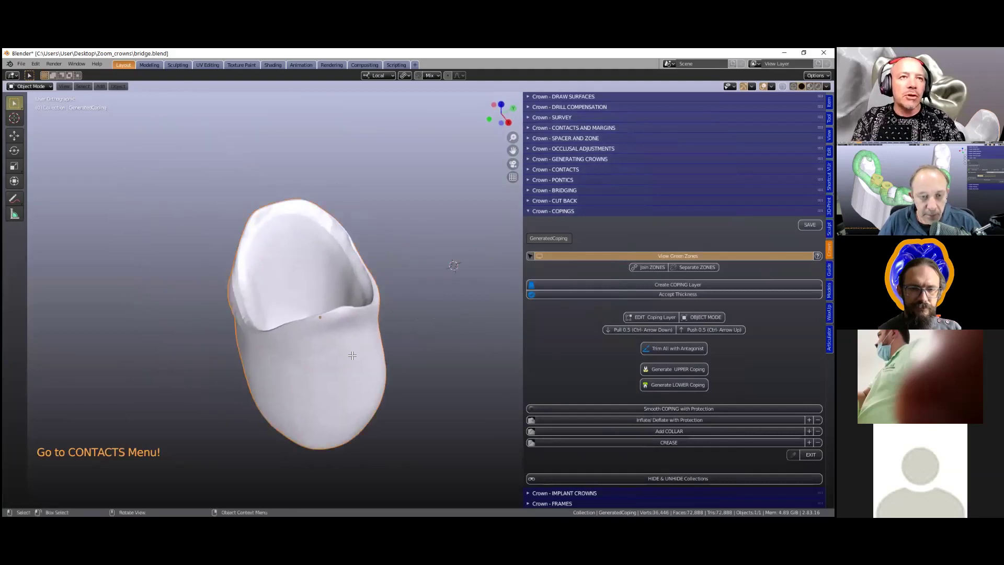
key(Tab)
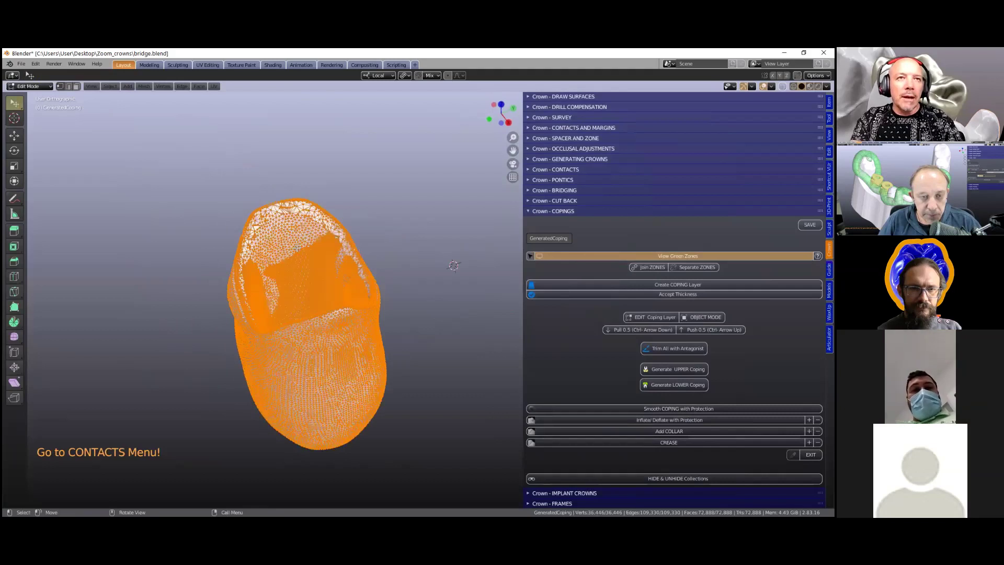
scroll(429, 246, up, 2)
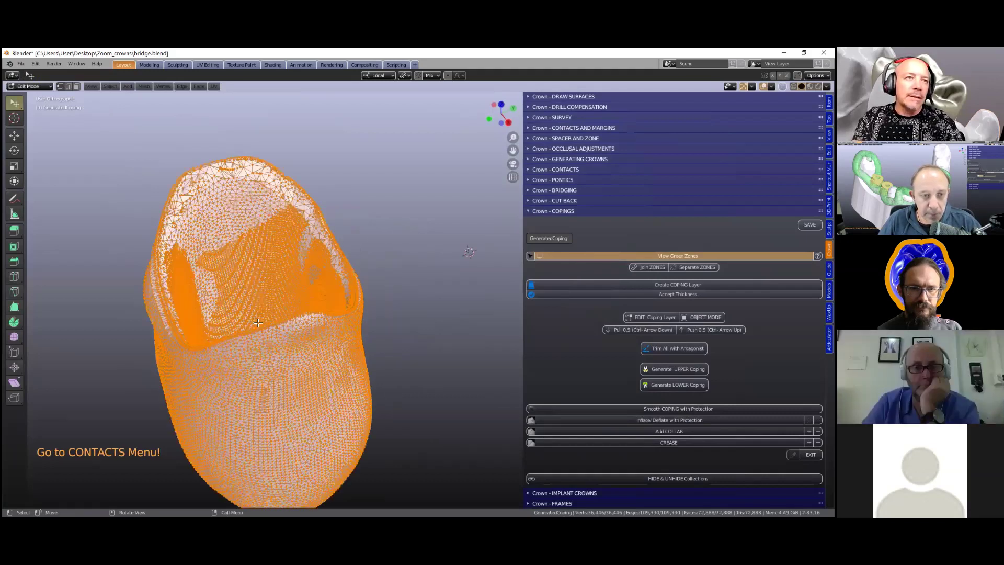
middle_drag(271, 321, 349, 301)
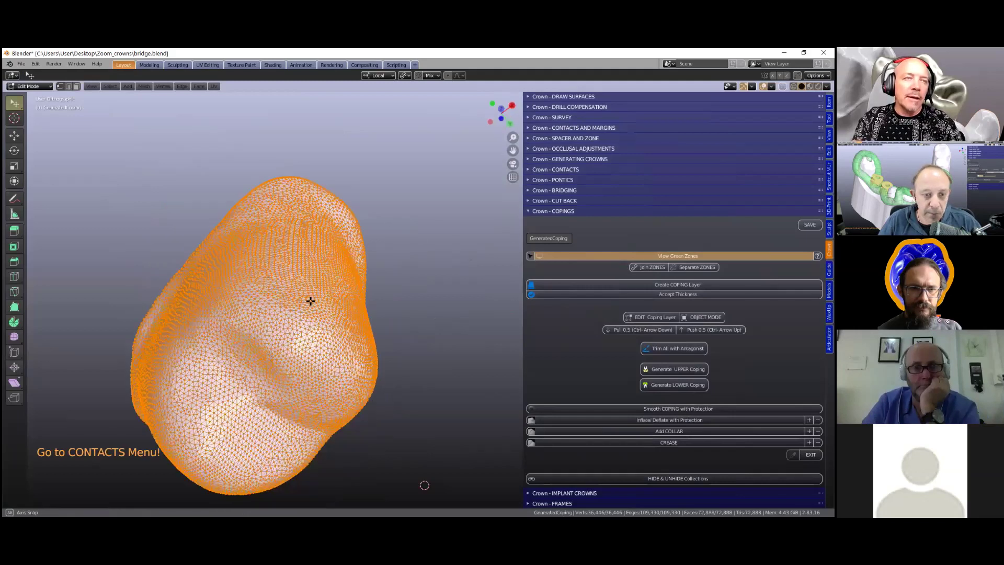
middle_drag(309, 378, 325, 380)
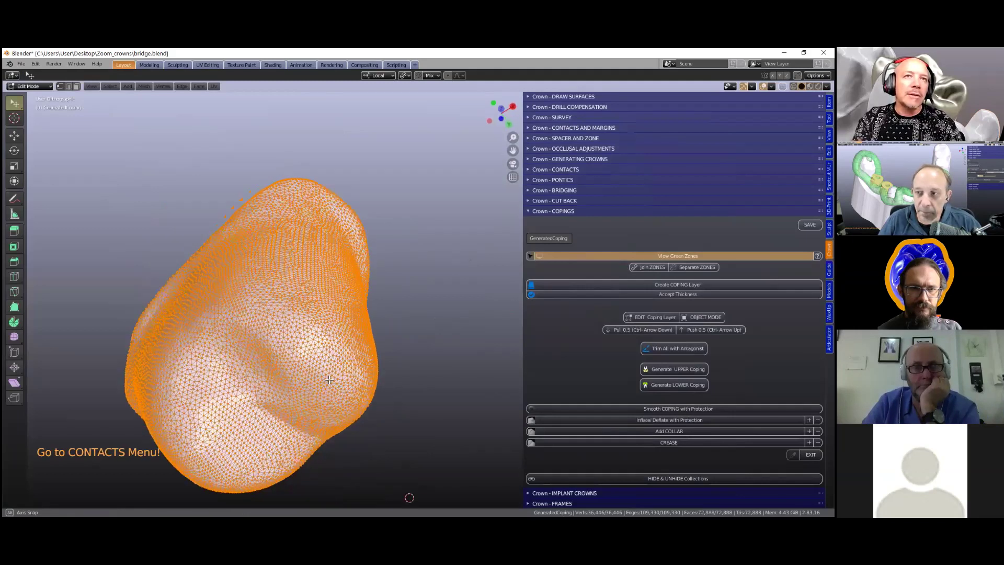
middle_drag(365, 275, 406, 248)
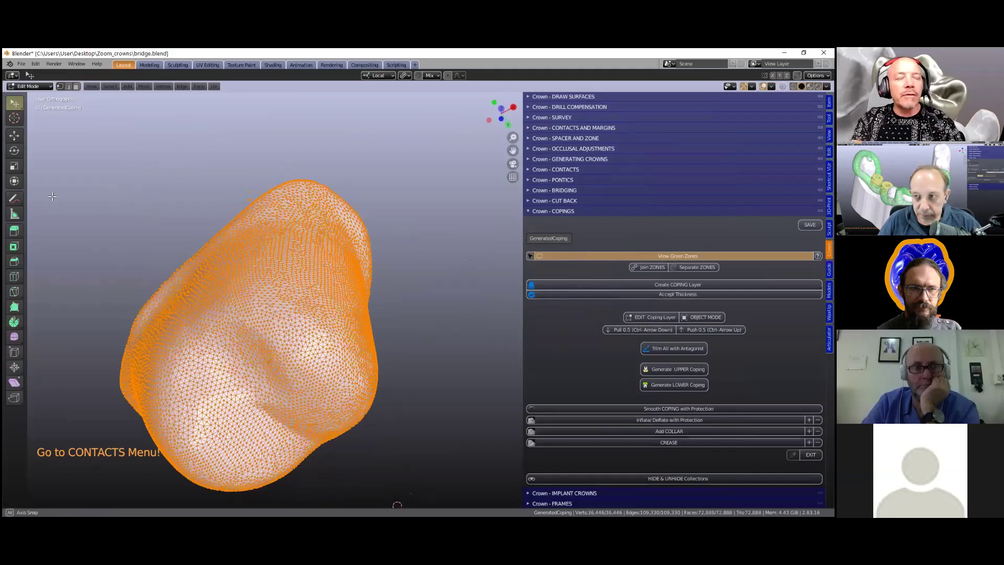
middle_drag(57, 198, 57, 197)
scroll(57, 197, up, 5)
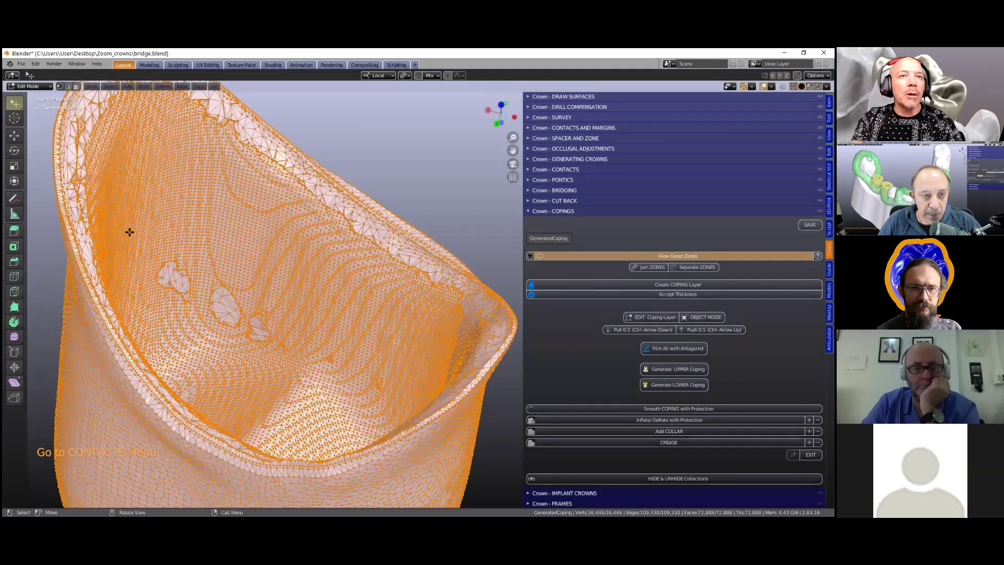
middle_drag(114, 235, 173, 286)
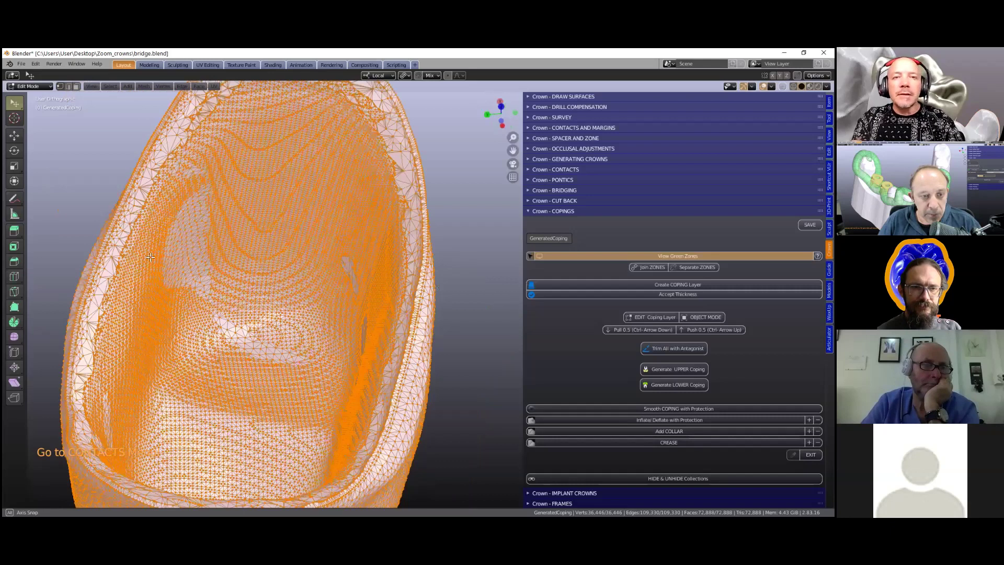
middle_drag(235, 263, 235, 265)
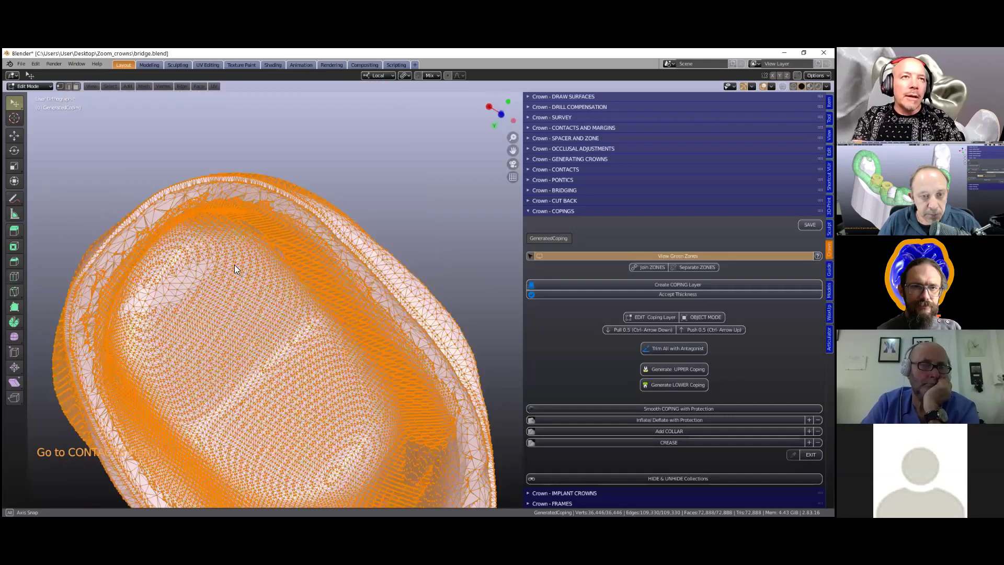
key(Tab)
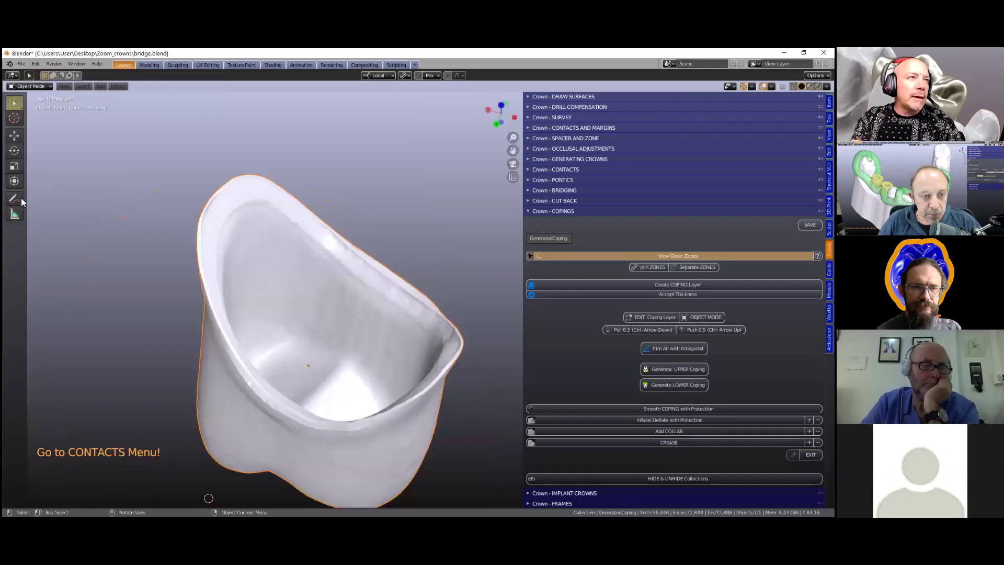
Annotate the coping's inner margin with freehand lines running along the inside edge of the rim.
click(21, 198)
click(55, 200)
mouse_move(253, 200)
mouse_down()
mouse_move(298, 223)
mouse_move(411, 317)
mouse_up()
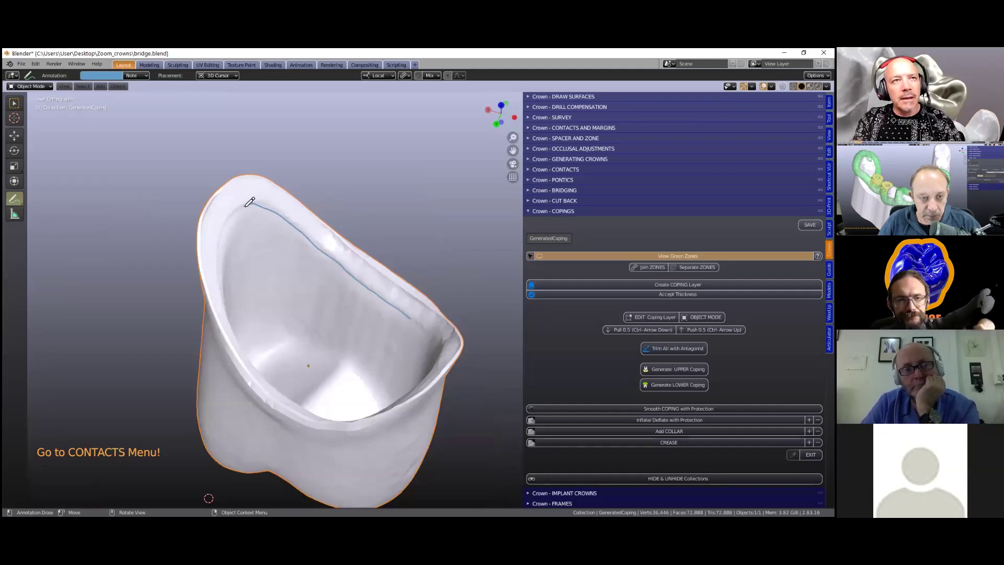
mouse_move(255, 204)
mouse_down()
mouse_move(227, 230)
mouse_move(223, 251)
mouse_up()
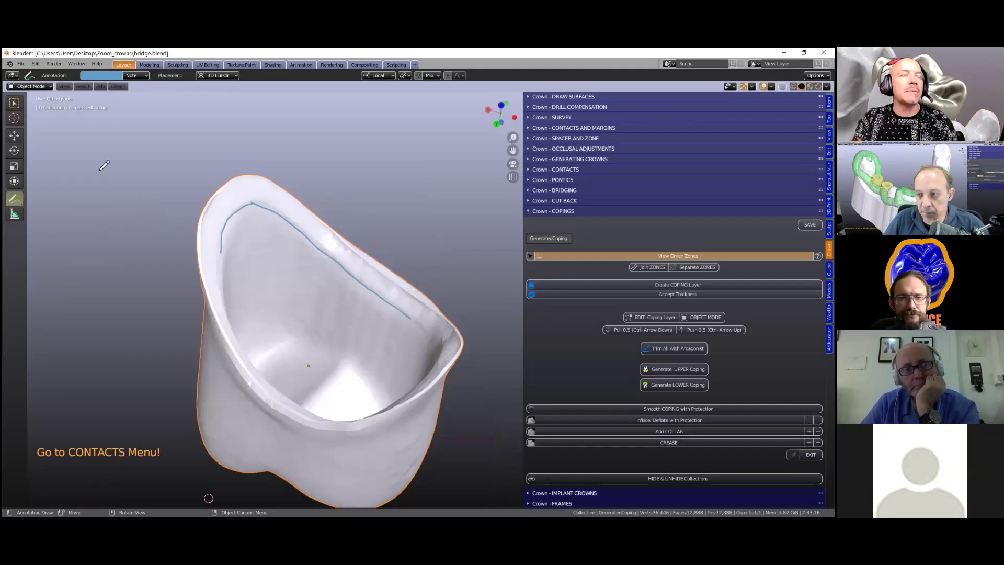
Erase the annotation lines along the coping's inner margin and return to the selection tool.
mouse_move(18, 201)
mouse_down()
mouse_move(58, 212)
mouse_move(58, 254)
mouse_up()
mouse_move(433, 316)
mouse_down()
mouse_move(254, 204)
mouse_move(228, 260)
mouse_up()
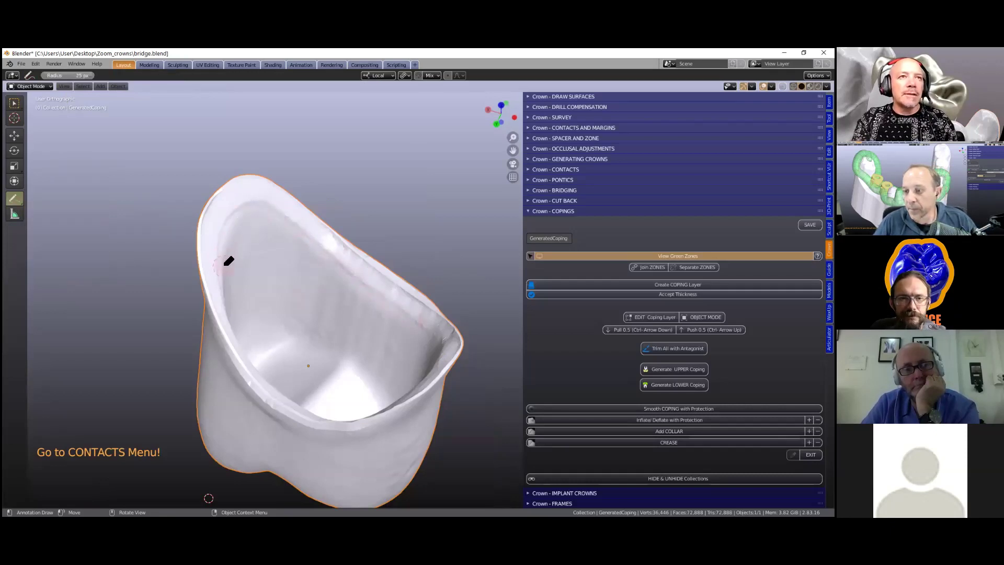
click(12, 104)
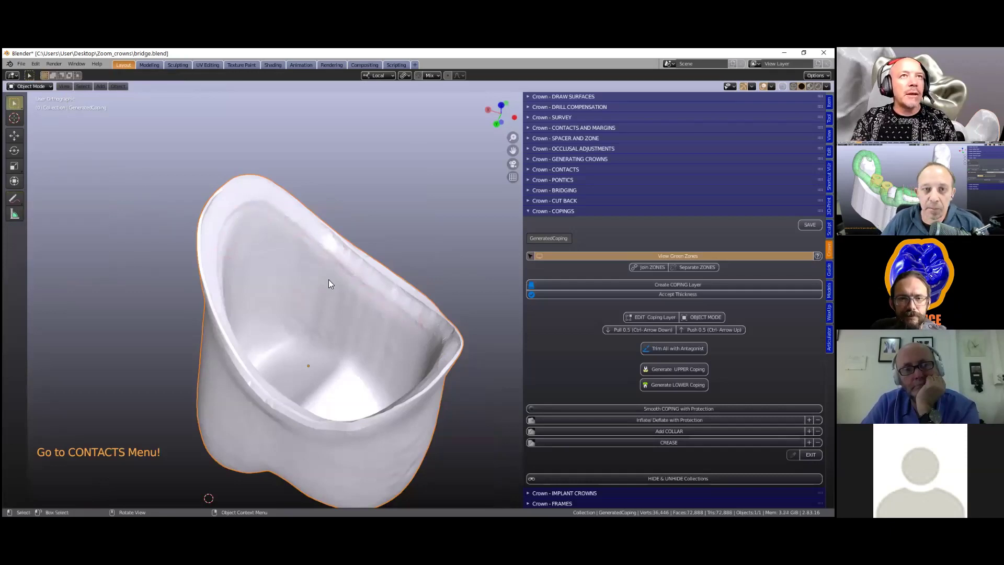
Bring the hidden model back into view around the generated coping.
mouse_move(343, 272)
middle_down()
mouse_move(334, 328)
mouse_move(355, 283)
middle_up()
key(KP_Divide)
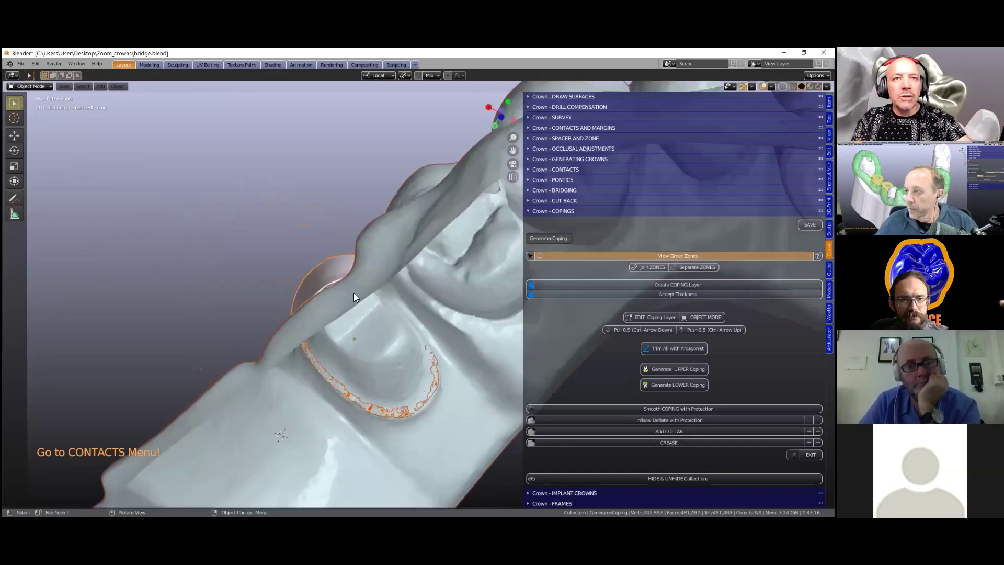
middle_drag(347, 385, 314, 317)
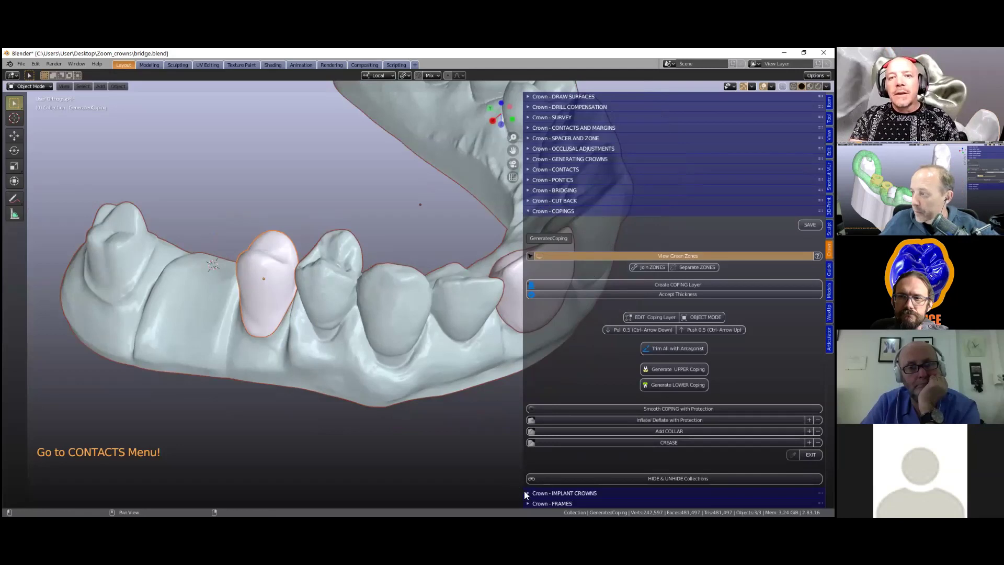
Show the Crown module's frame tools, followed by the WaxUp module's tooth library tools.
ctrl+click(555, 503)
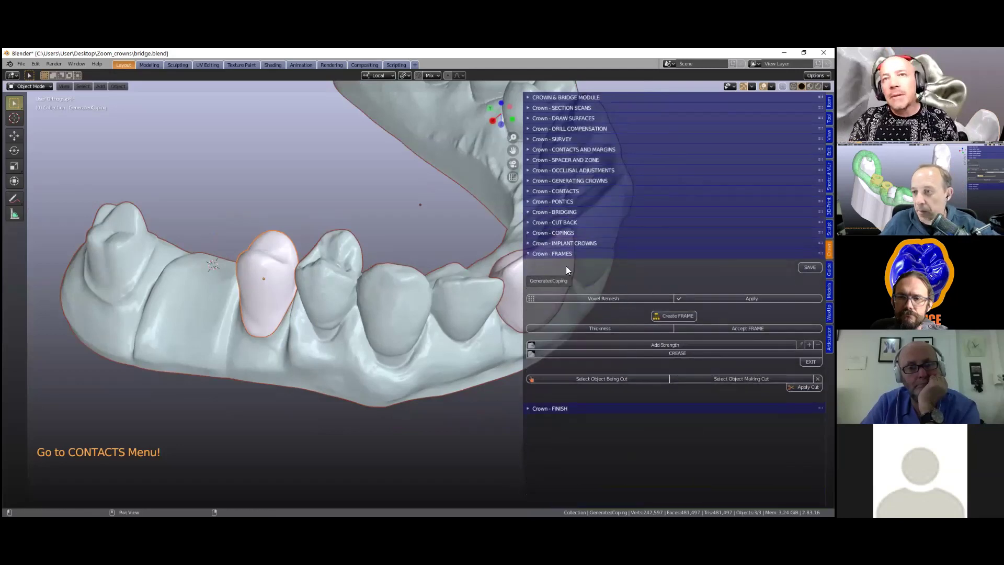
middle_drag(450, 268, 438, 304)
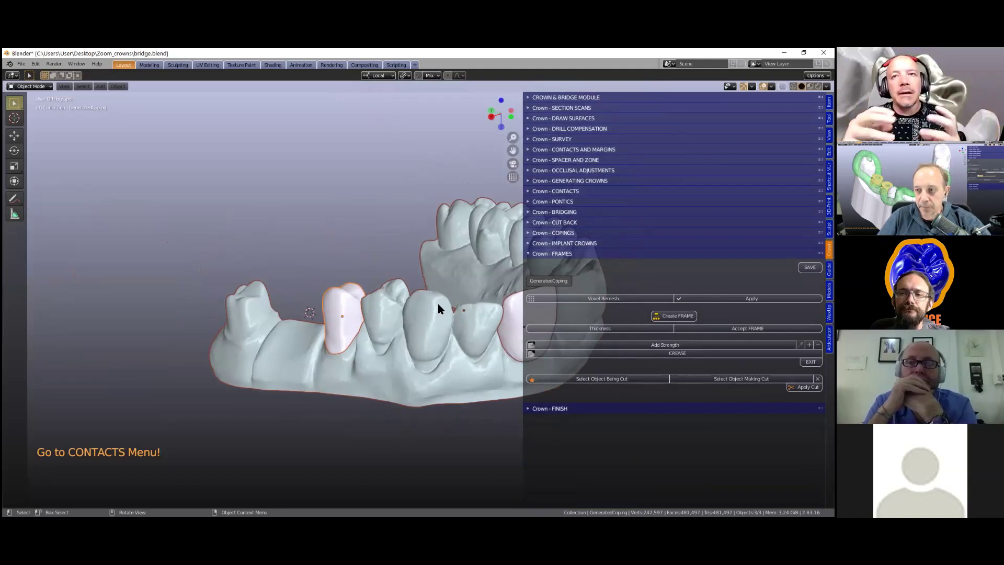
middle_drag(415, 261, 563, 143)
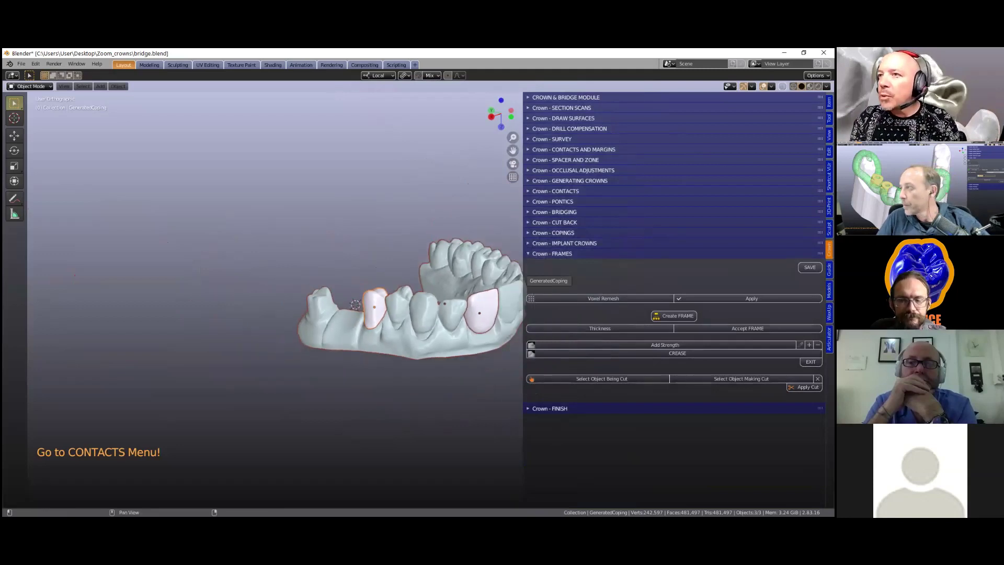
click(829, 312)
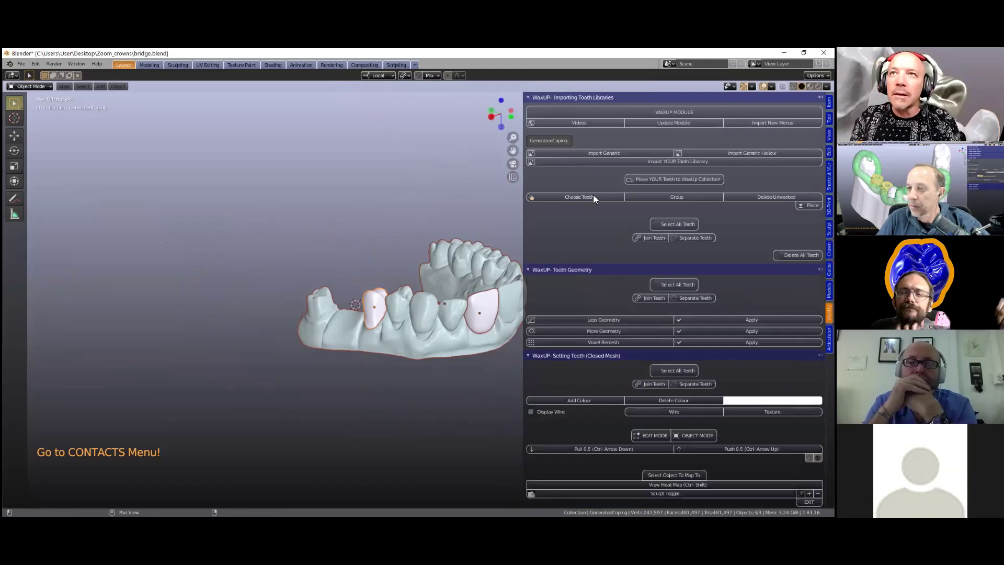
click(583, 196)
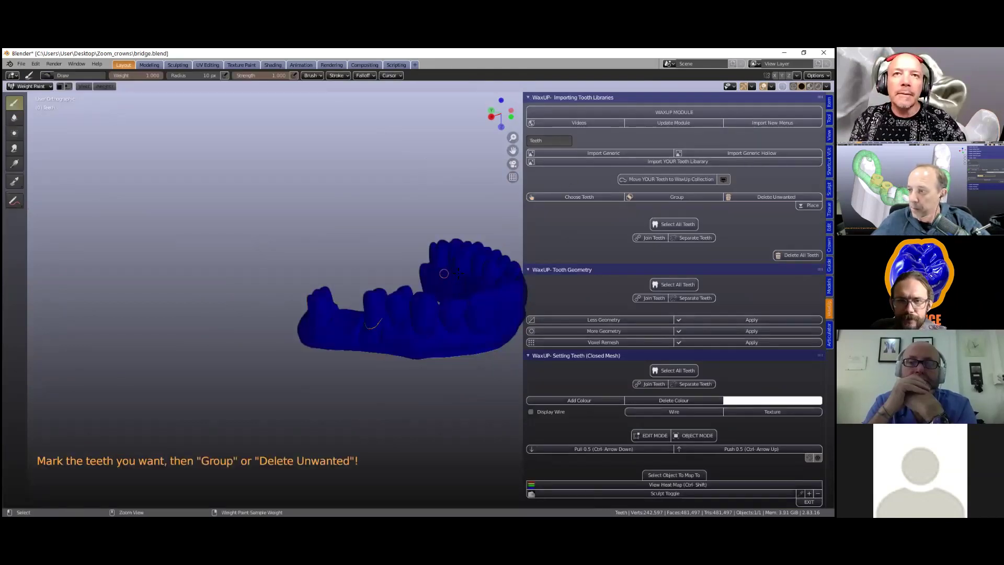
ctrl+click(466, 298)
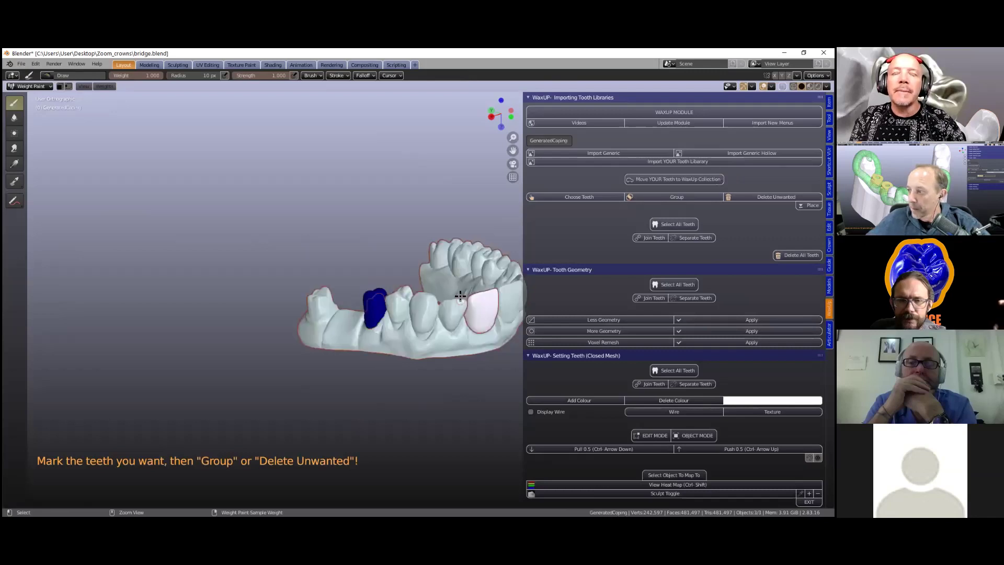
key(ctrl+z)
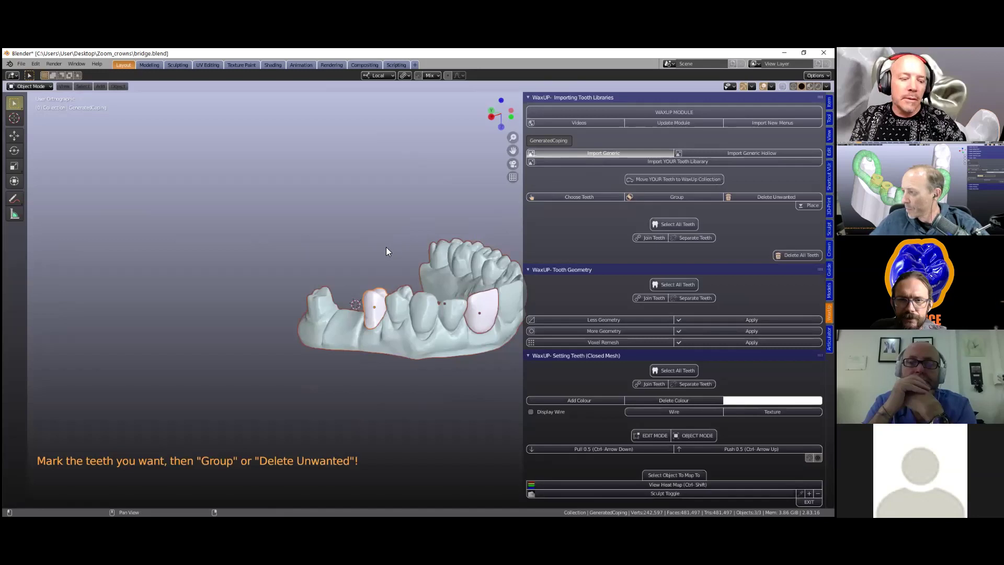
Import the generic tooth library below the dental model and frame it for choosing teeth.
scroll(422, 354, down, 2)
shift+middle_drag(371, 242, 305, 87)
scroll(348, 327, up, 4)
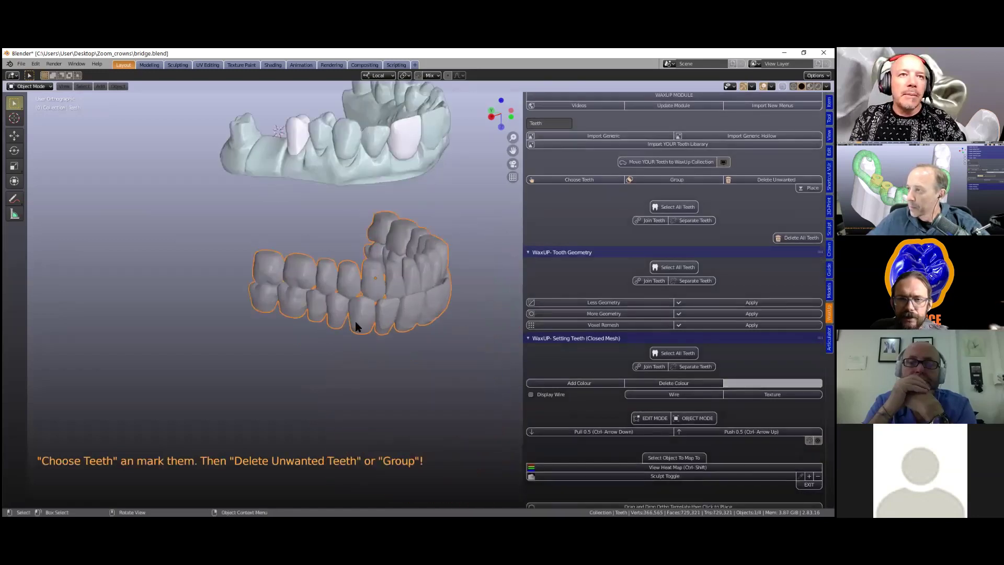
middle_drag(646, 208, 669, 178)
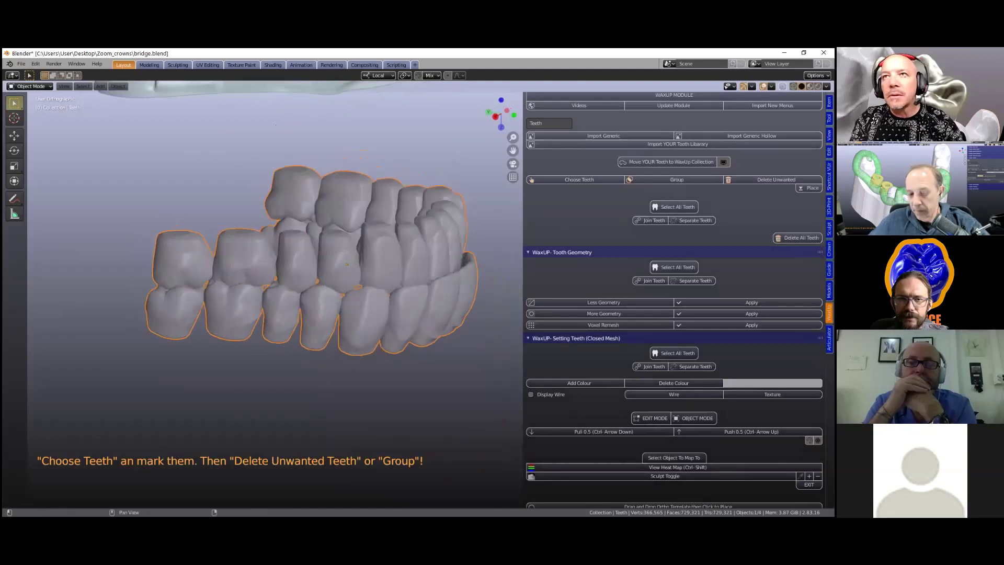
Mark the canine and two premolars in the lower row of the imported set and delete the unwanted teeth.
click(570, 180)
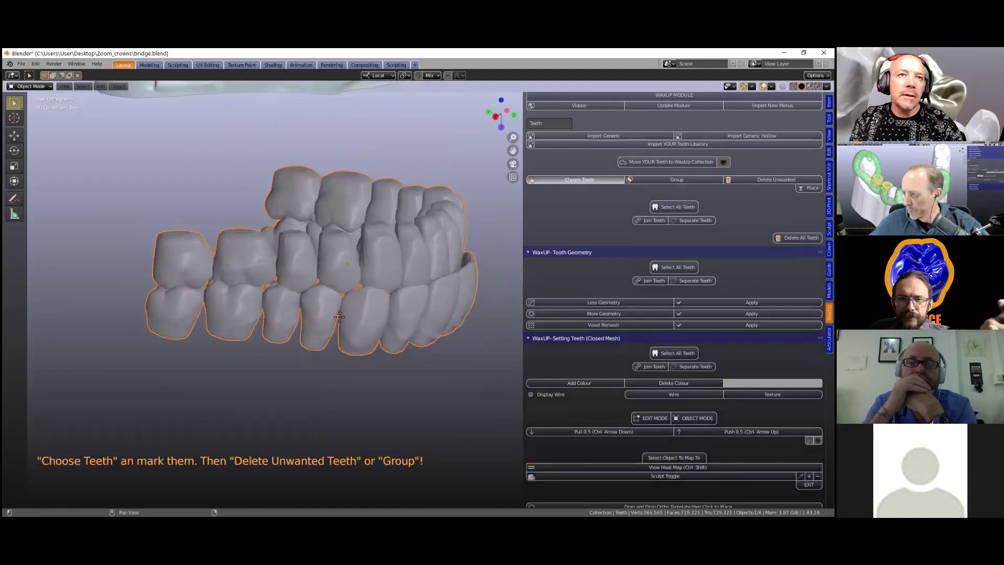
click(321, 311)
click(283, 306)
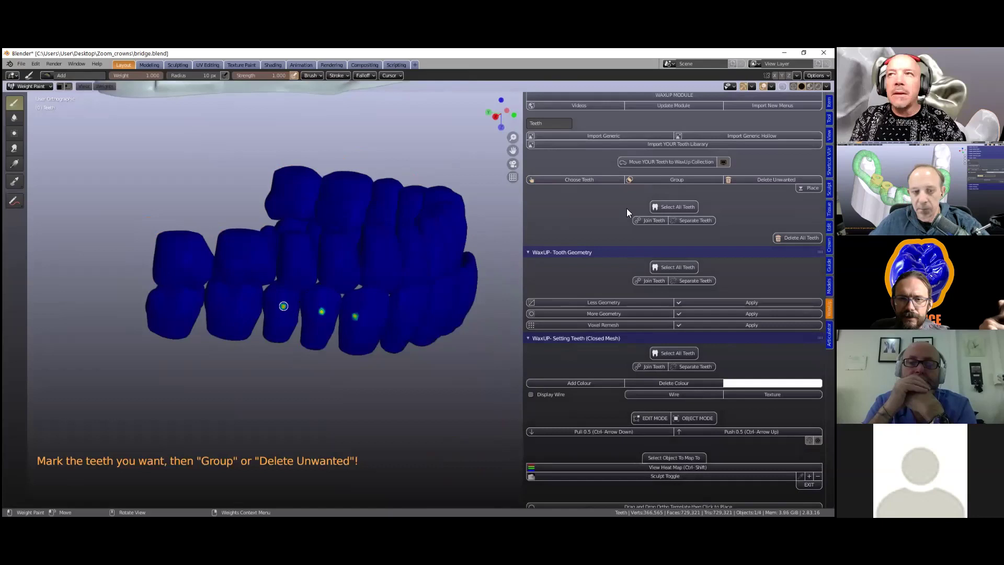
click(776, 179)
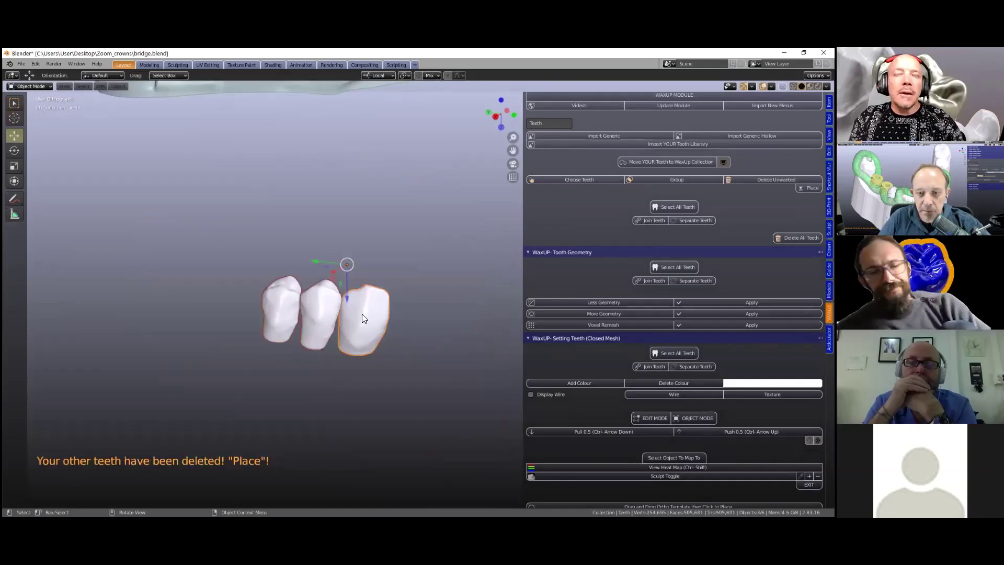
Join the three remaining teeth into one object and voxel remesh it with the Crown frame tools at a 0.1 mm voxel size.
scroll(362, 313, up, 1)
scroll(646, 325, down, 2)
scroll(648, 328, down, 4)
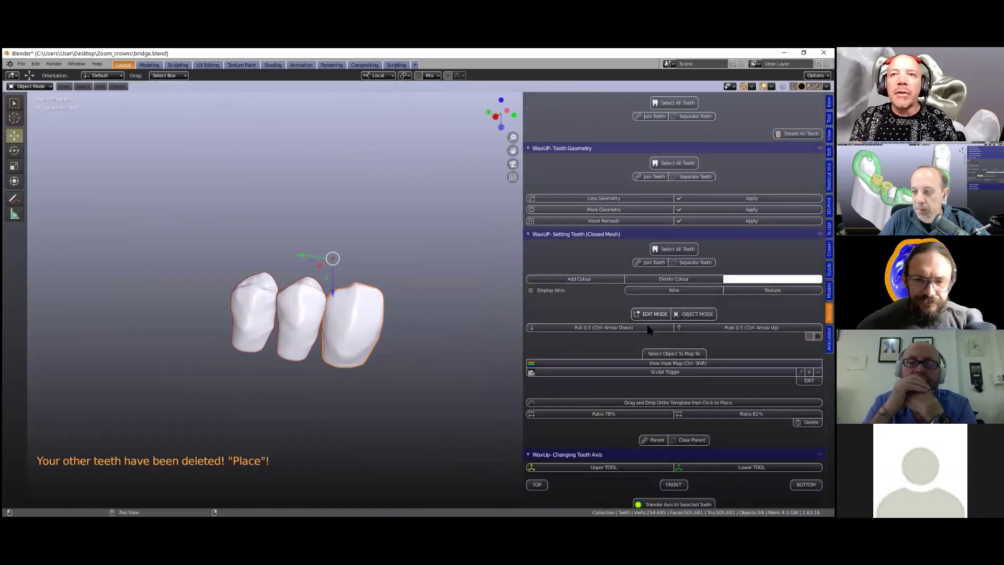
scroll(644, 328, down, 15)
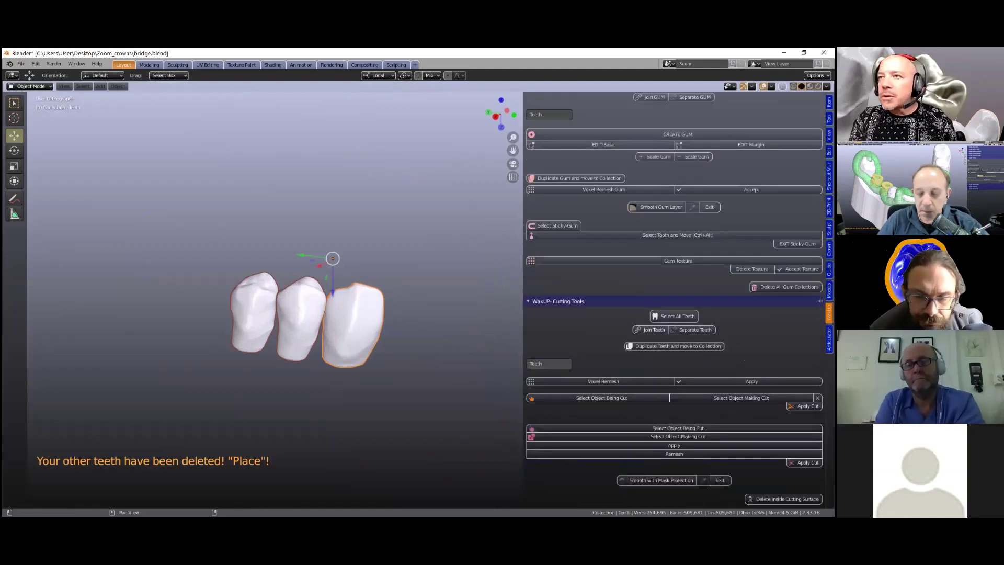
click(830, 338)
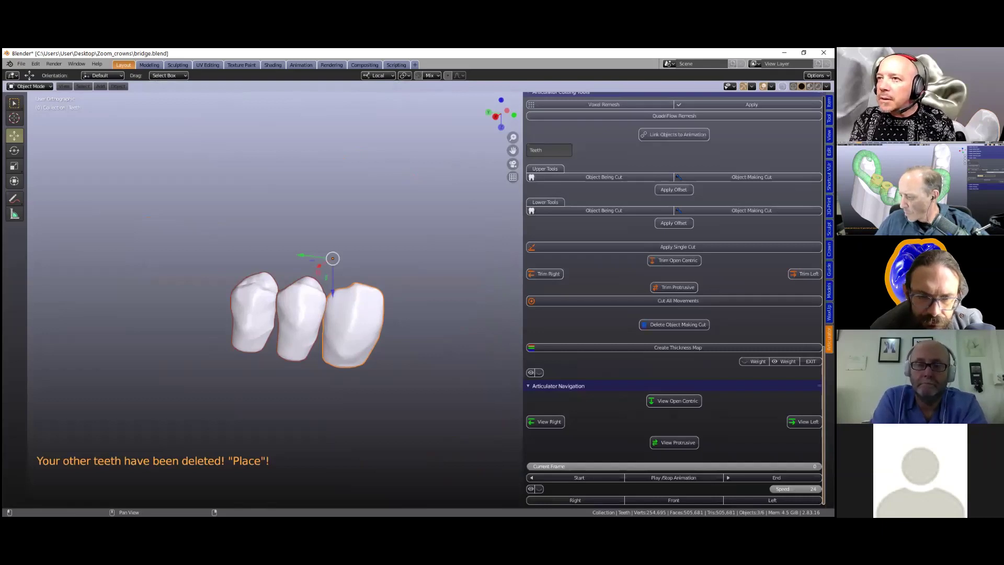
click(829, 249)
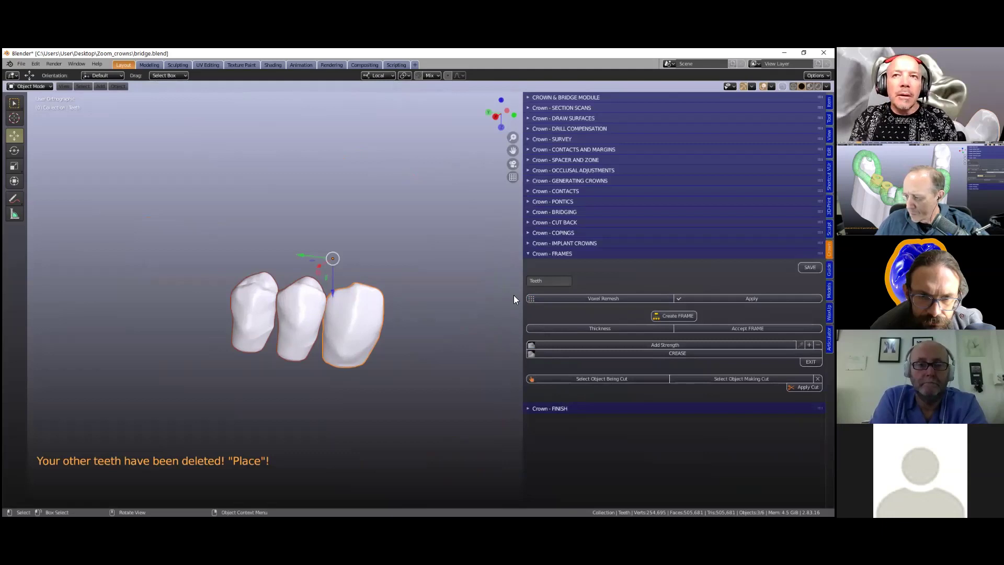
click(578, 299)
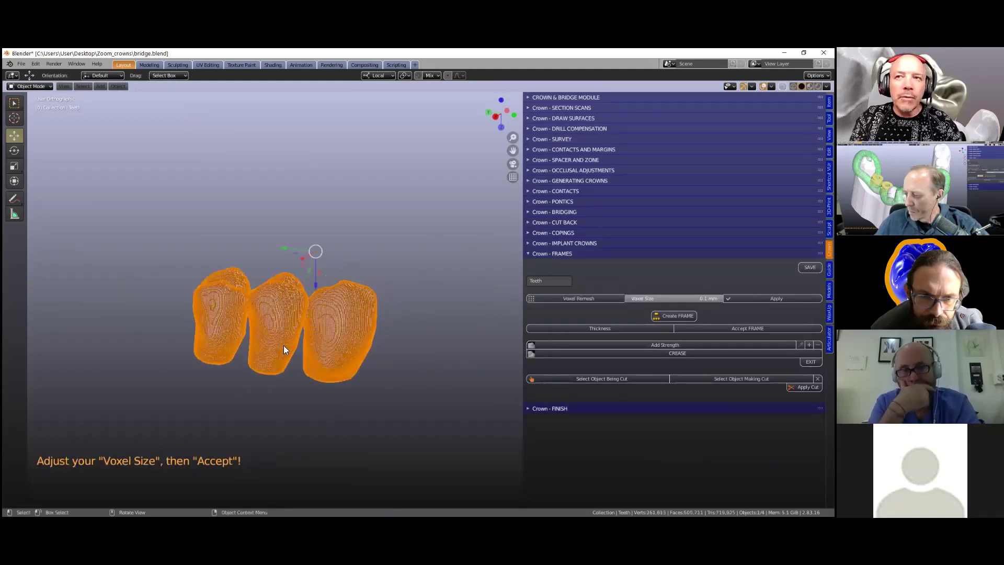
scroll(284, 345, up, 1)
scroll(356, 334, up, 1)
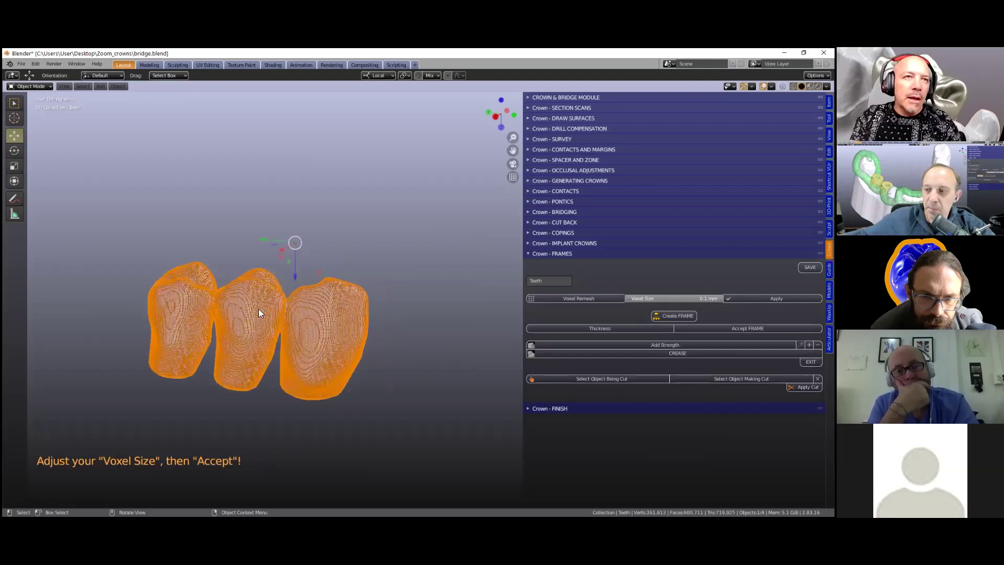
scroll(210, 316, down, 1)
scroll(214, 315, up, 1)
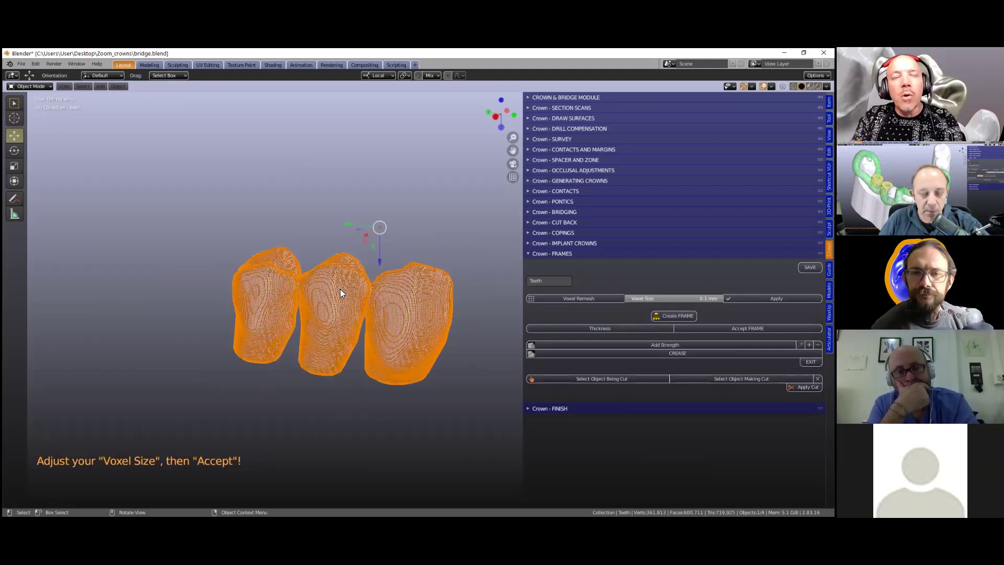
scroll(261, 340, up, 4)
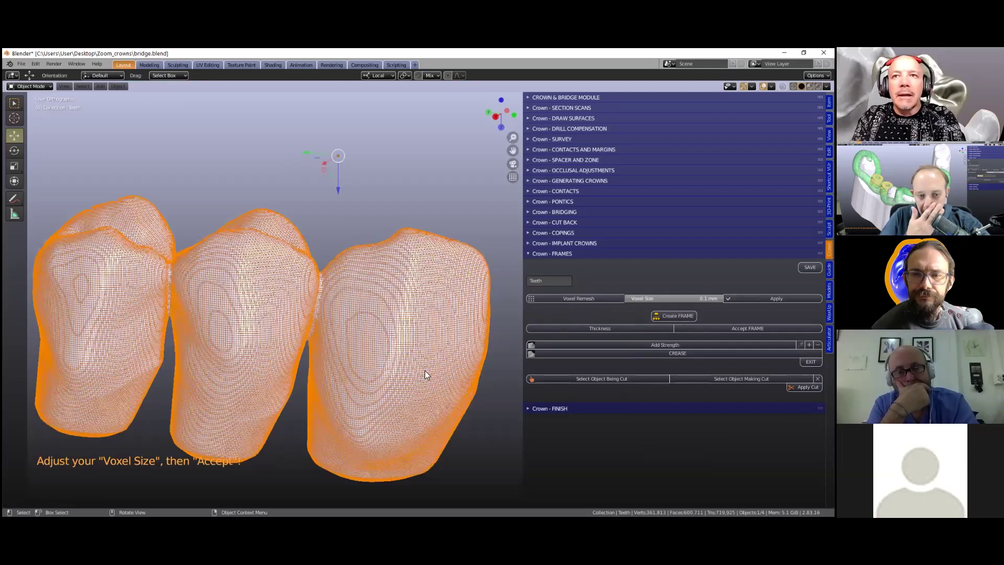
Create a frame from the remeshed three-tooth unit and show the outer shell around it.
key(ctrl+z)
scroll(432, 373, up, 5)
scroll(439, 376, up, 3)
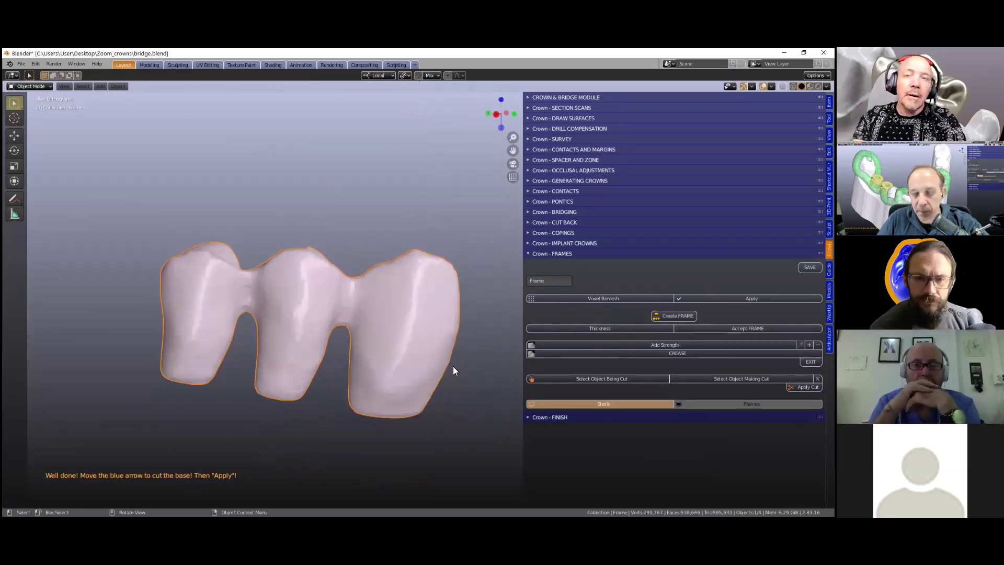
click(619, 404)
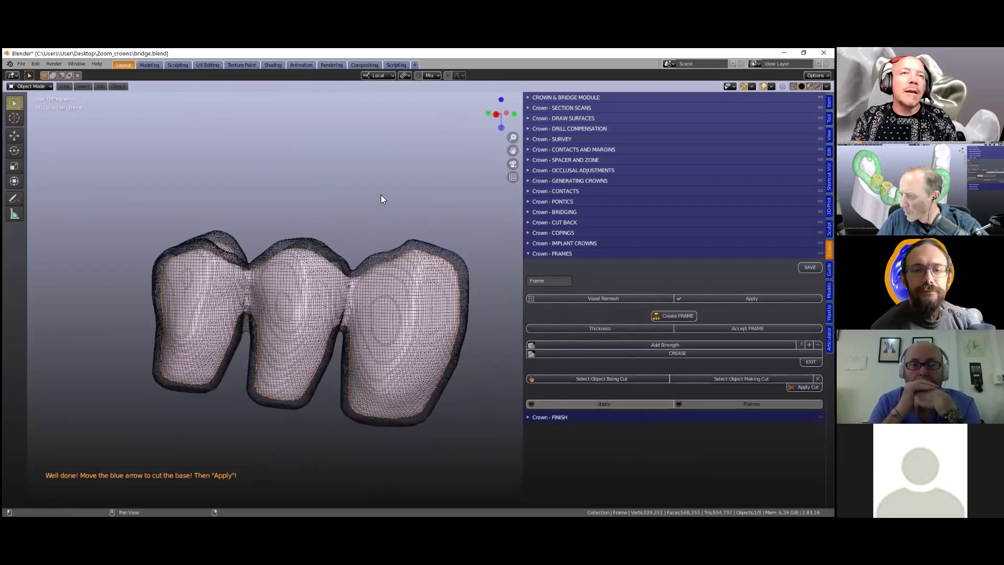
Examine the frame inside its wireframe shell from several angles, toggling the visibility of the shell and frame.
scroll(287, 259, up, 2)
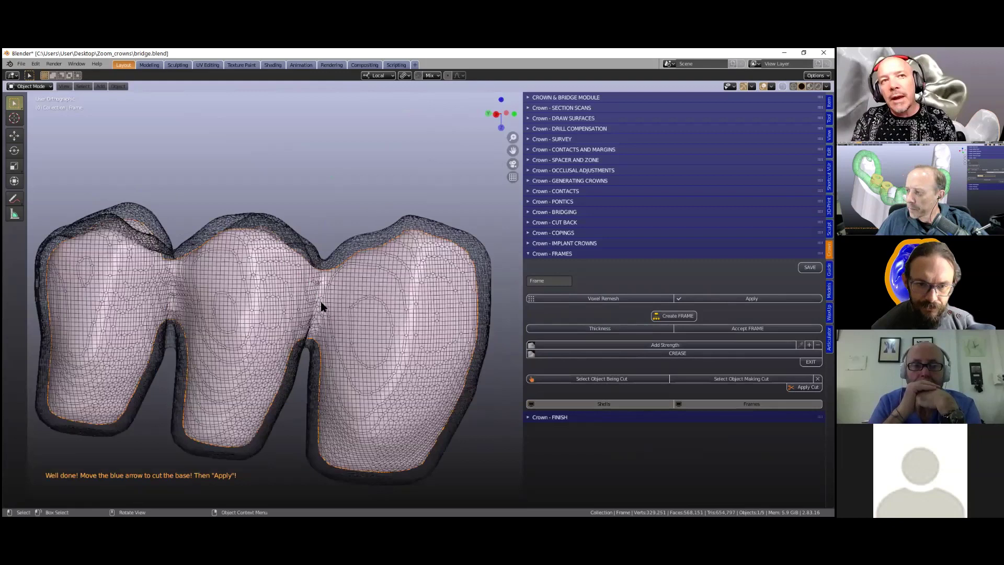
scroll(245, 293, up, 2)
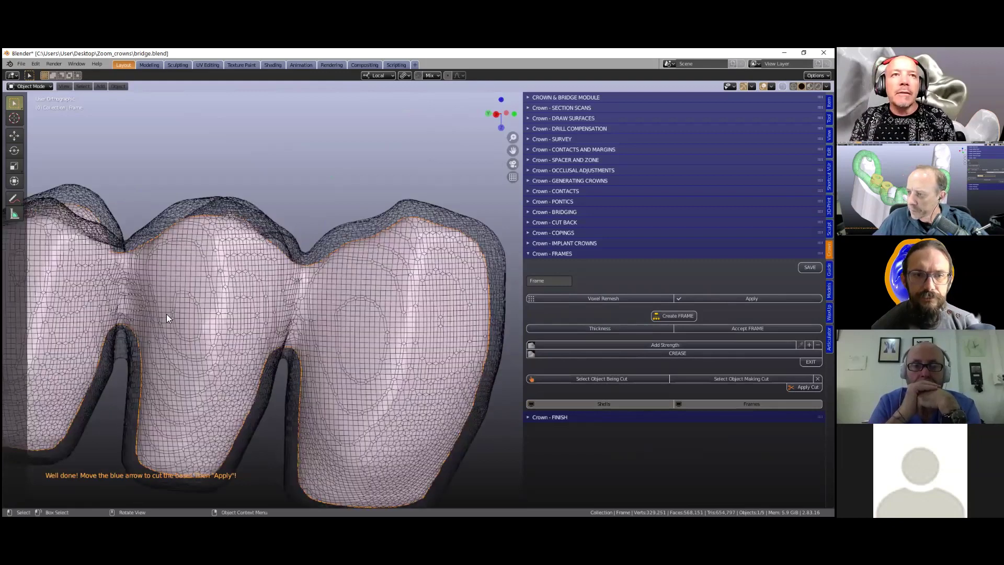
scroll(166, 314, down, 3)
middle_drag(238, 343, 623, 403)
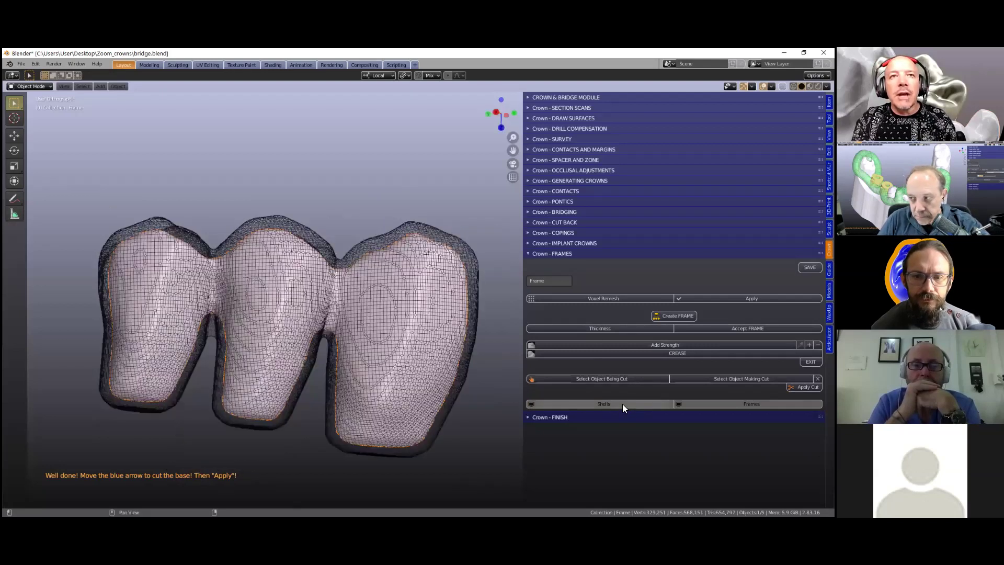
shift+middle_drag(498, 243, 460, 256)
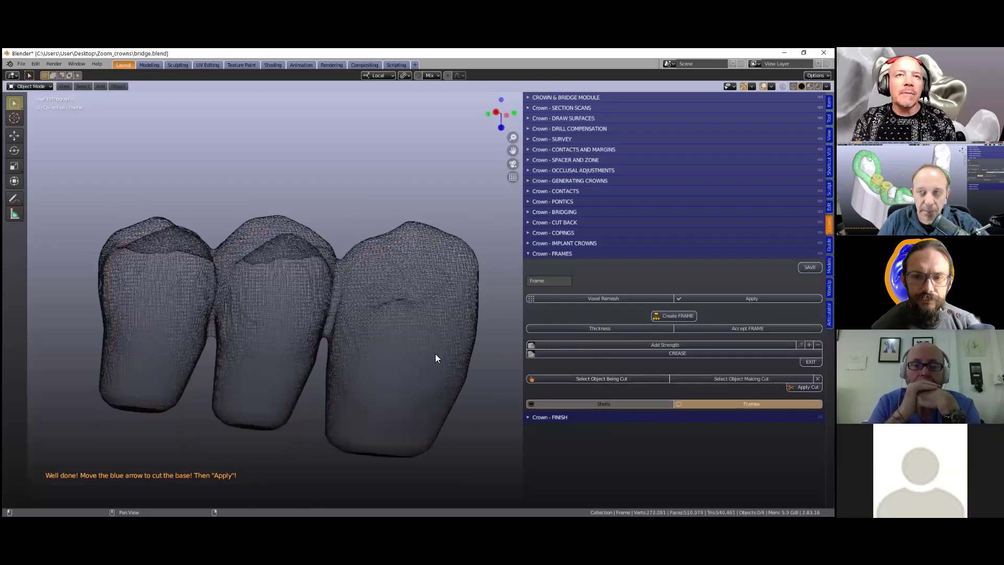
middle_drag(410, 366, 417, 366)
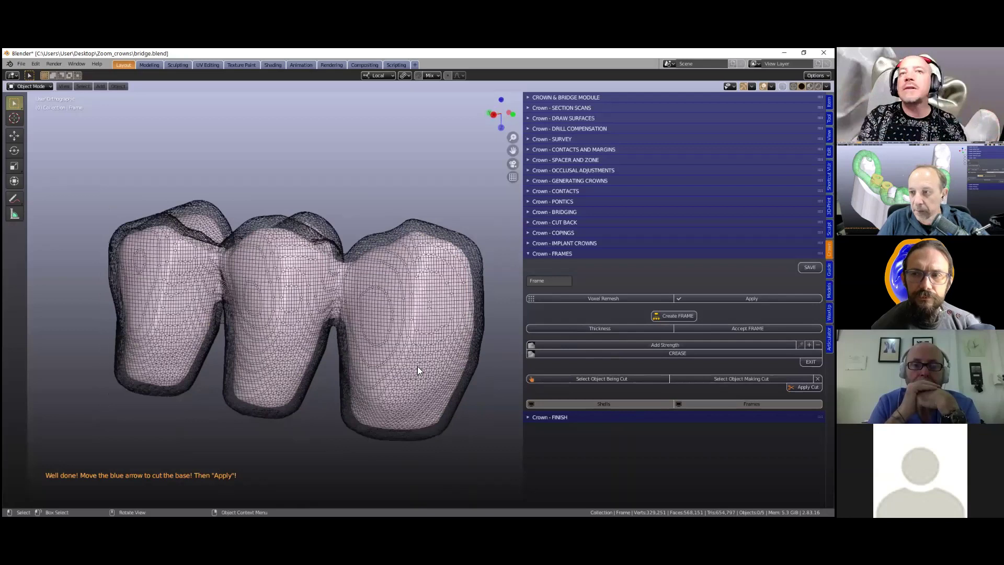
middle_drag(335, 360, 355, 319)
shift+middle_drag(147, 372, 161, 361)
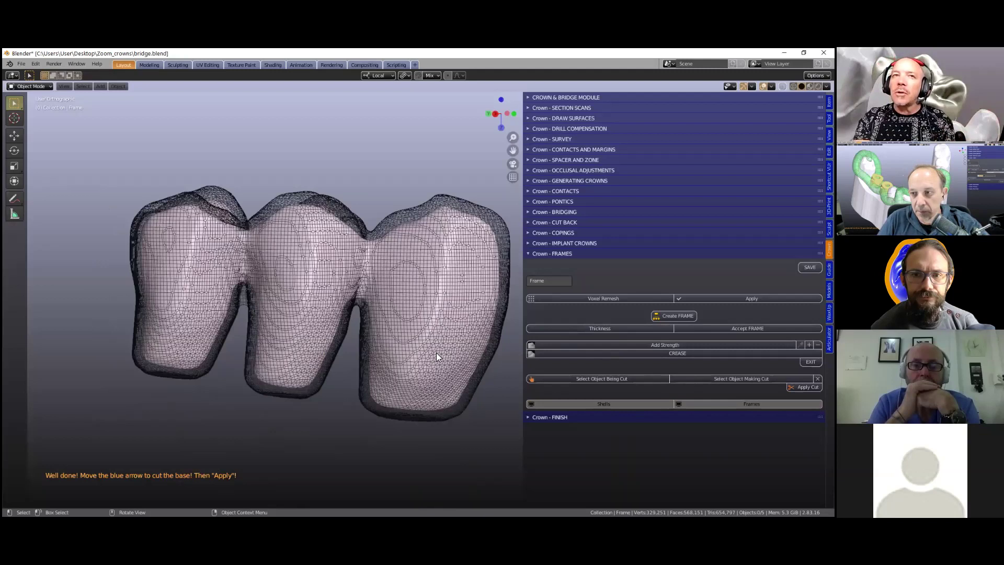
middle_drag(412, 332, 301, 340)
middle_drag(250, 386, 356, 361)
middle_drag(423, 345, 203, 308)
middle_drag(494, 377, 424, 371)
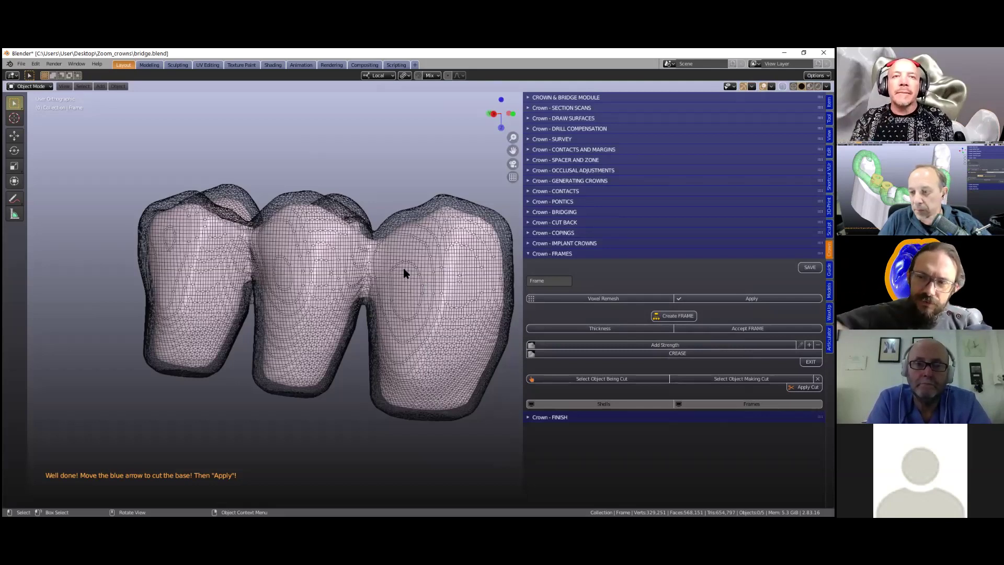
Return to the dental model and select the generated coping on the premolar.
scroll(406, 274, down, 5)
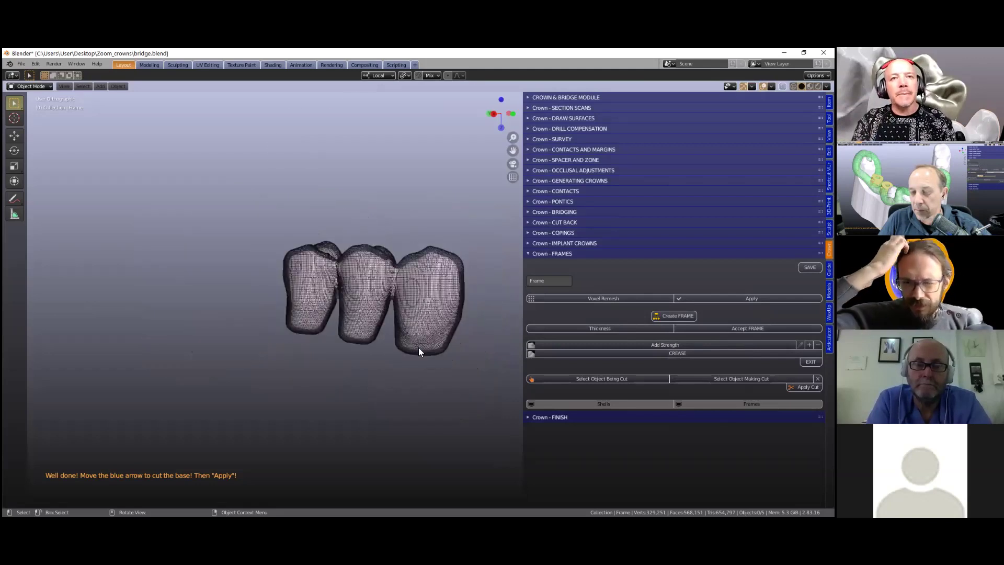
scroll(418, 352, down, 3)
middle_drag(411, 198, 429, 347)
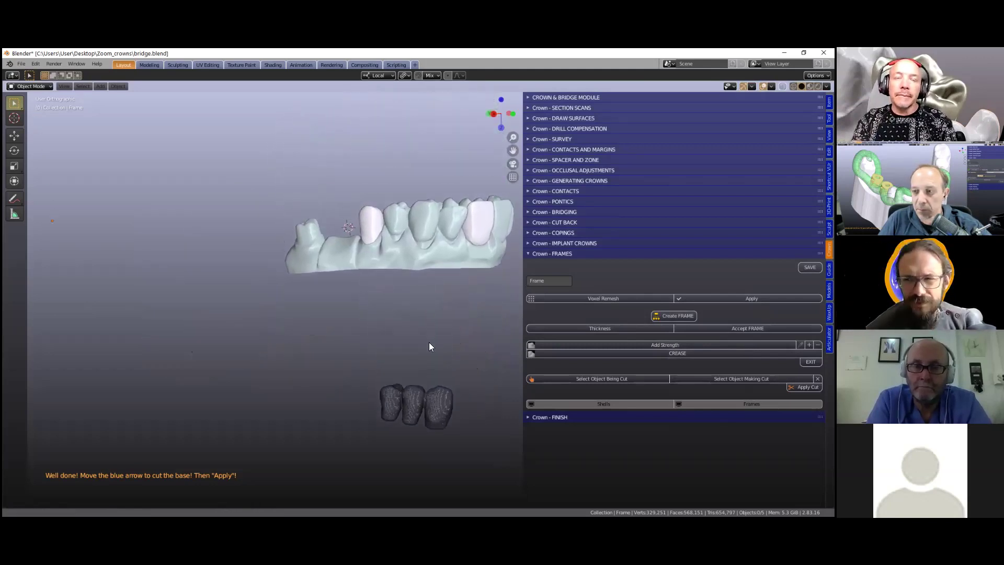
scroll(367, 262, up, 8)
middle_drag(375, 267, 369, 294)
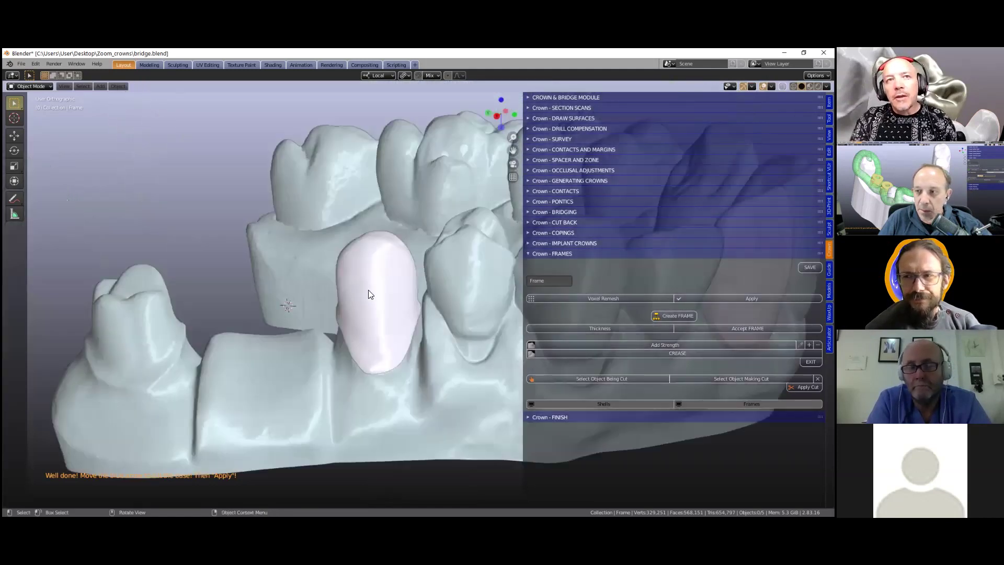
scroll(356, 283, up, 4)
click(379, 230)
scroll(337, 295, down, 3)
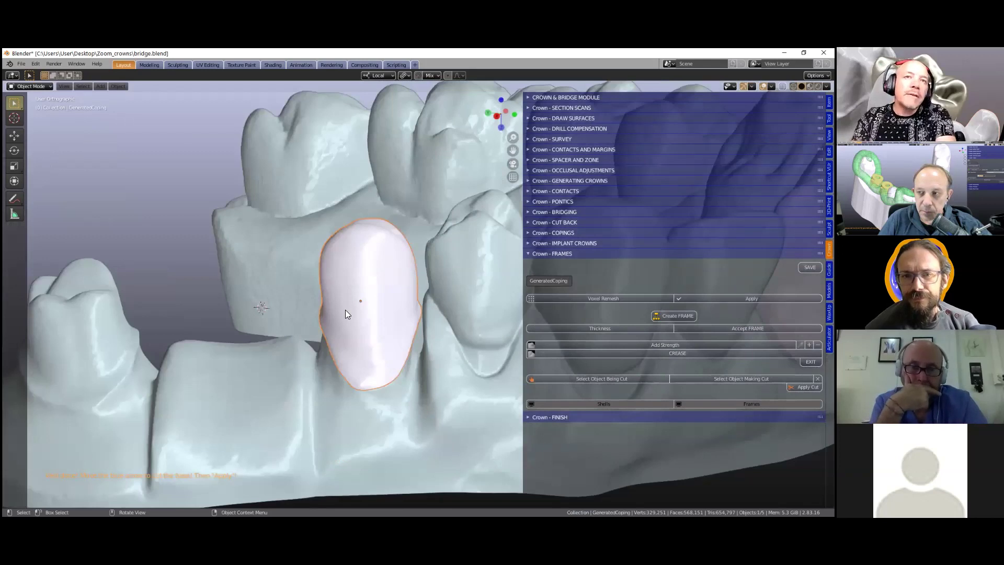
View the premolar coping from the occlusal side and place the 3D cursor on its chewing surface.
middle_drag(352, 294, 346, 341)
middle_drag(275, 386, 311, 337)
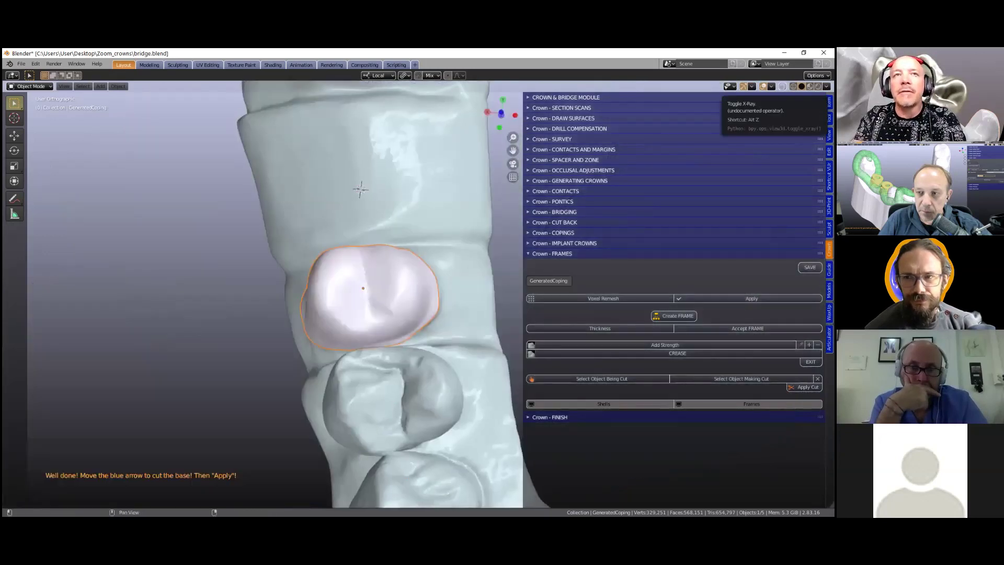
scroll(428, 240, down, 4)
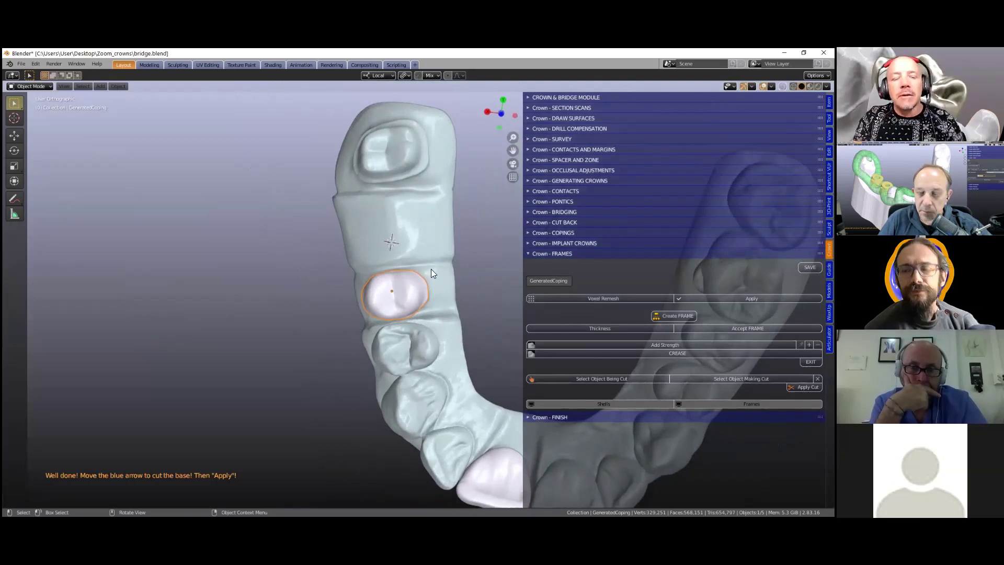
shift+middle_drag(431, 269, 376, 300)
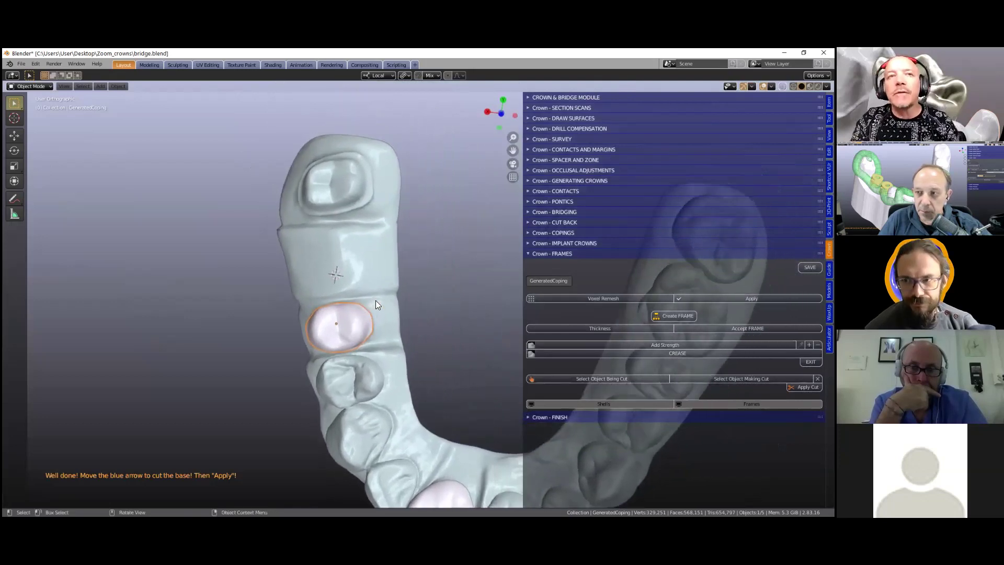
scroll(262, 340, up, 3)
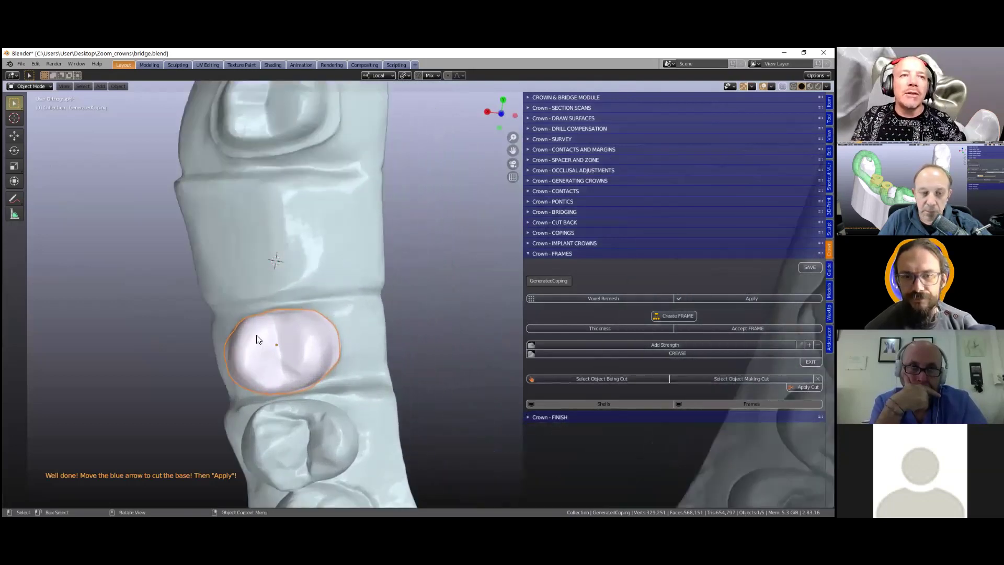
middle_drag(262, 323, 255, 326)
shift+right_click(255, 326)
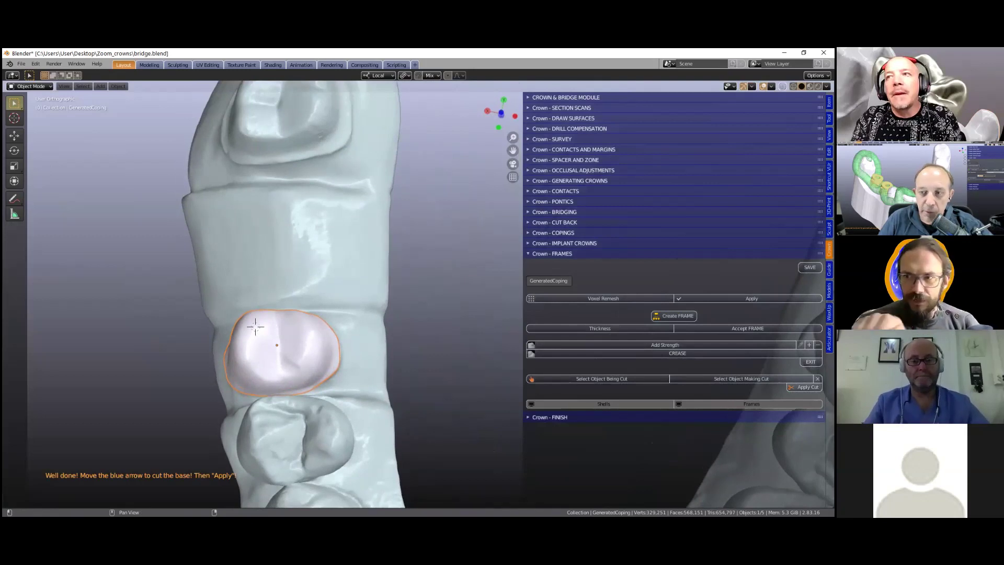
Bring up the Models cutting tools for the premolar coping and turn on X-ray display to see through it.
click(829, 313)
click(829, 291)
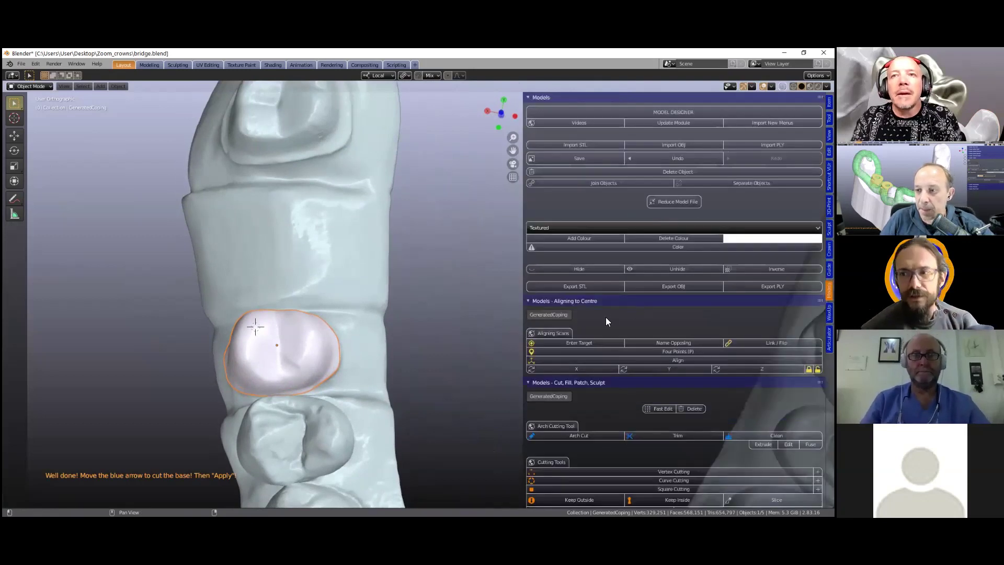
scroll(606, 317, down, 2)
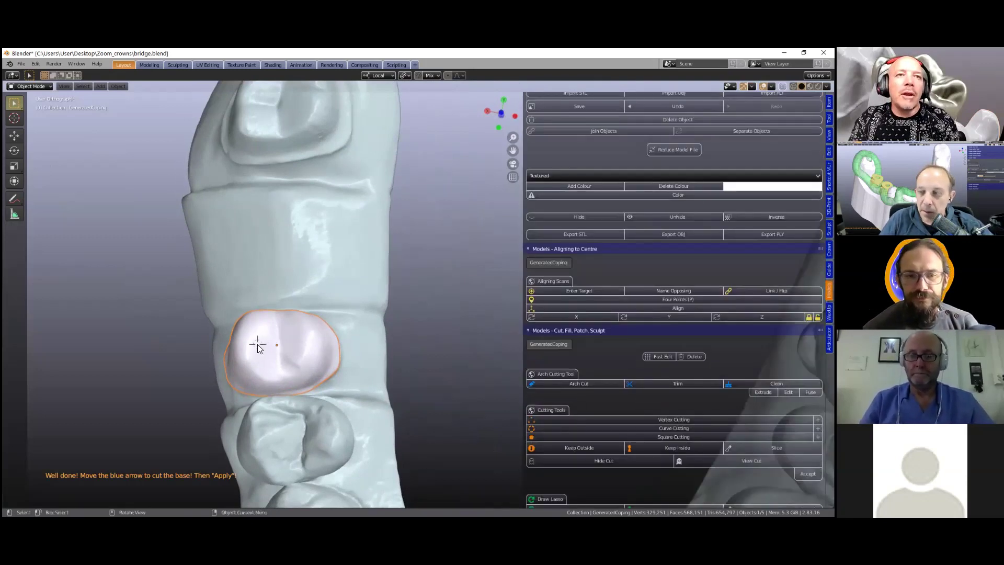
click(782, 87)
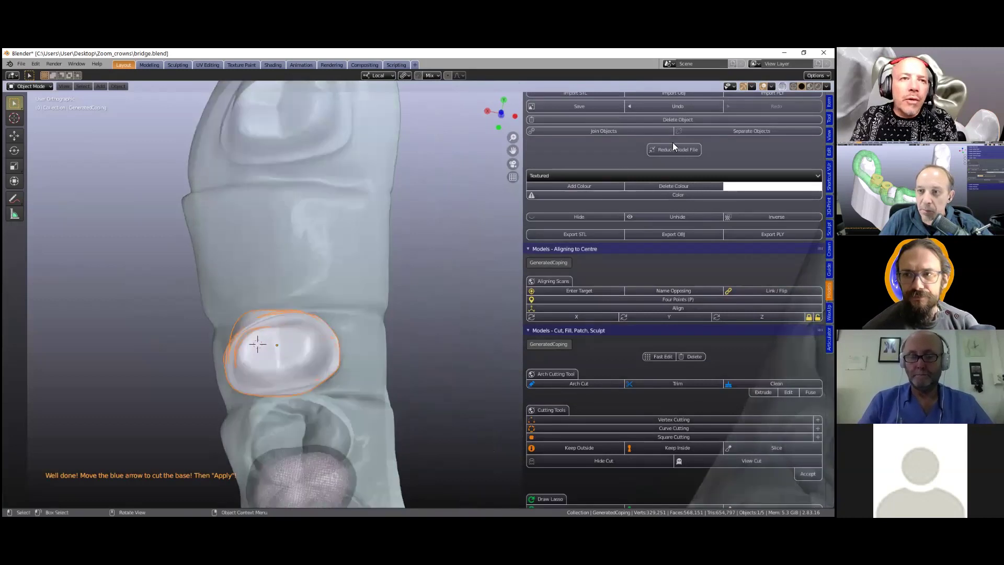
scroll(258, 332, up, 3)
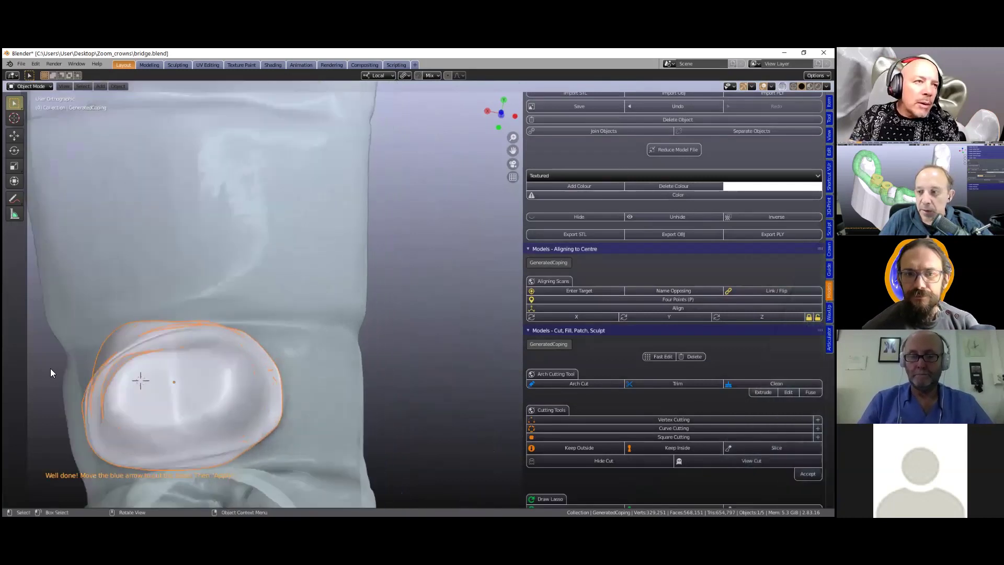
scroll(257, 361, down, 2)
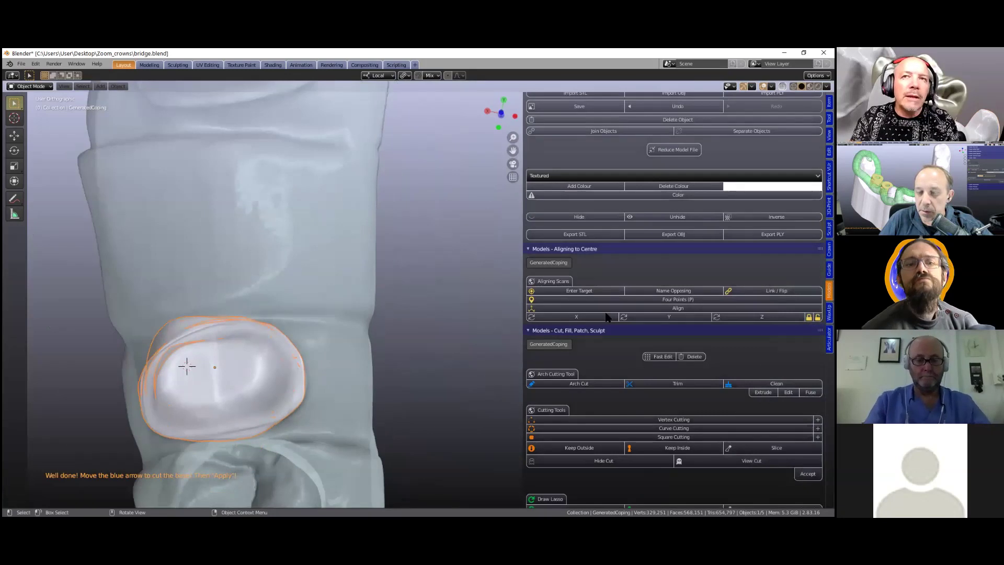
Draw a lasso around the coping's edge facing the edentulous gap and cut that portion off with Keep Outside.
scroll(615, 306, down, 5)
scroll(613, 304, down, 4)
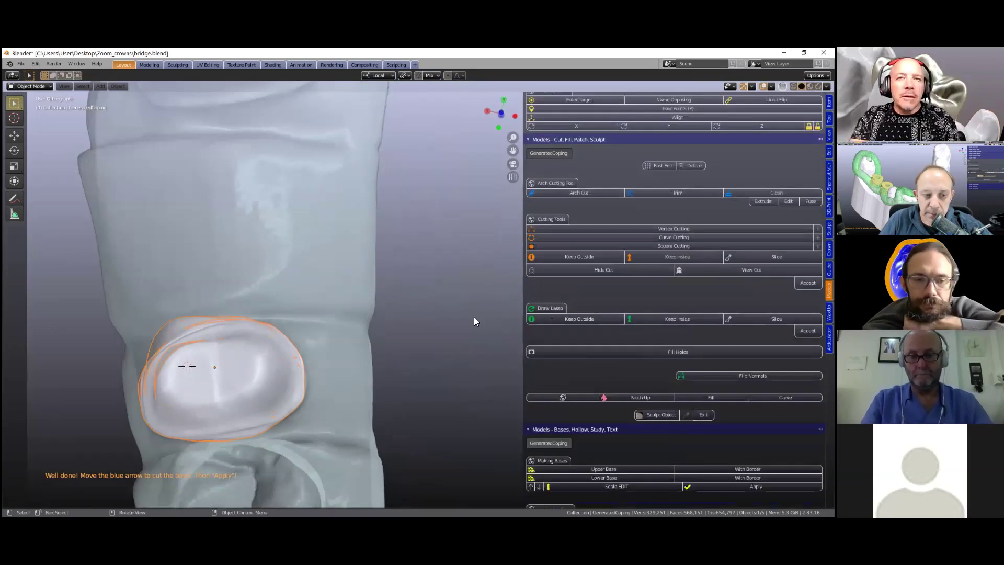
click(536, 309)
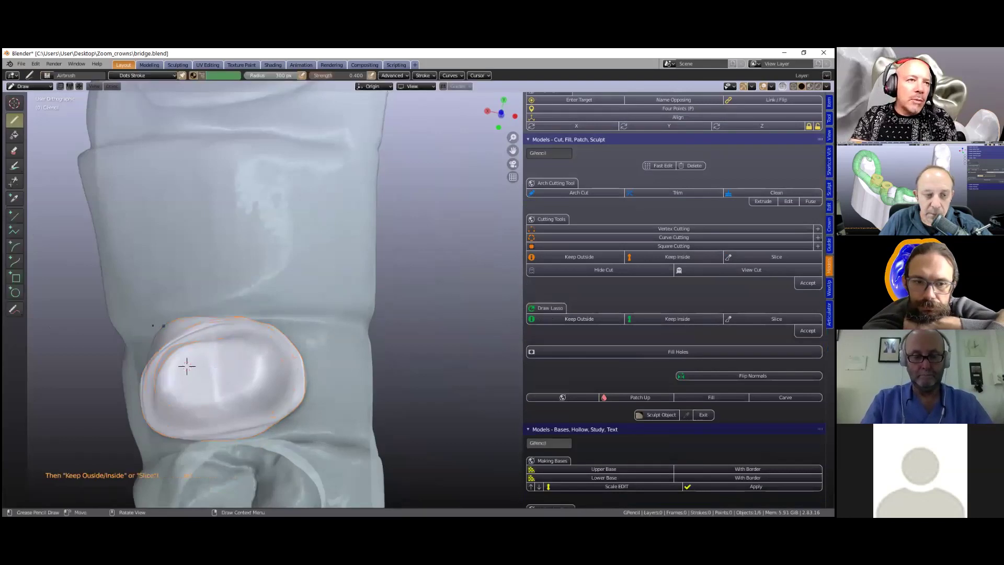
mouse_move(135, 338)
mouse_down()
mouse_move(230, 359)
mouse_move(264, 352)
mouse_move(294, 311)
mouse_move(195, 271)
mouse_up()
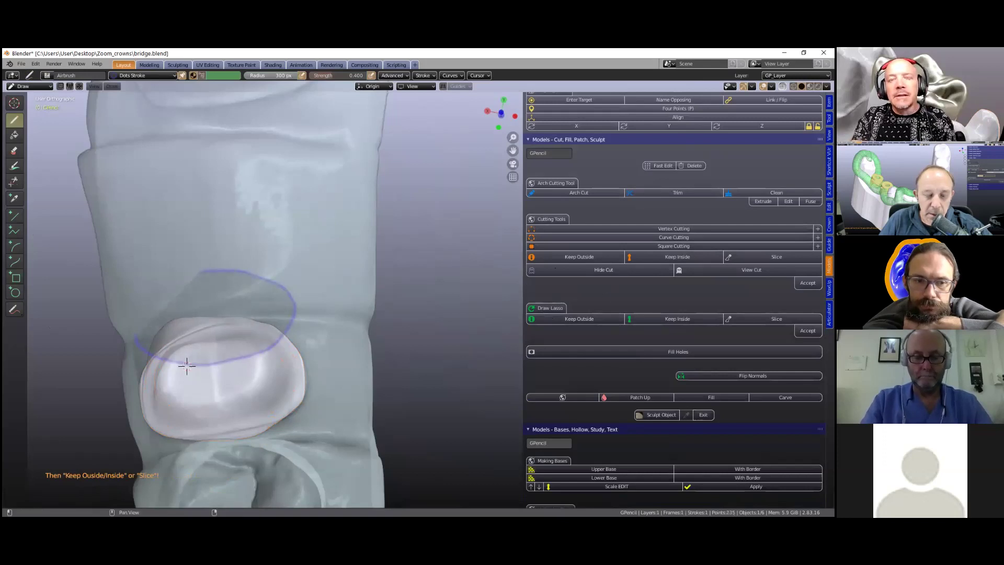
click(808, 331)
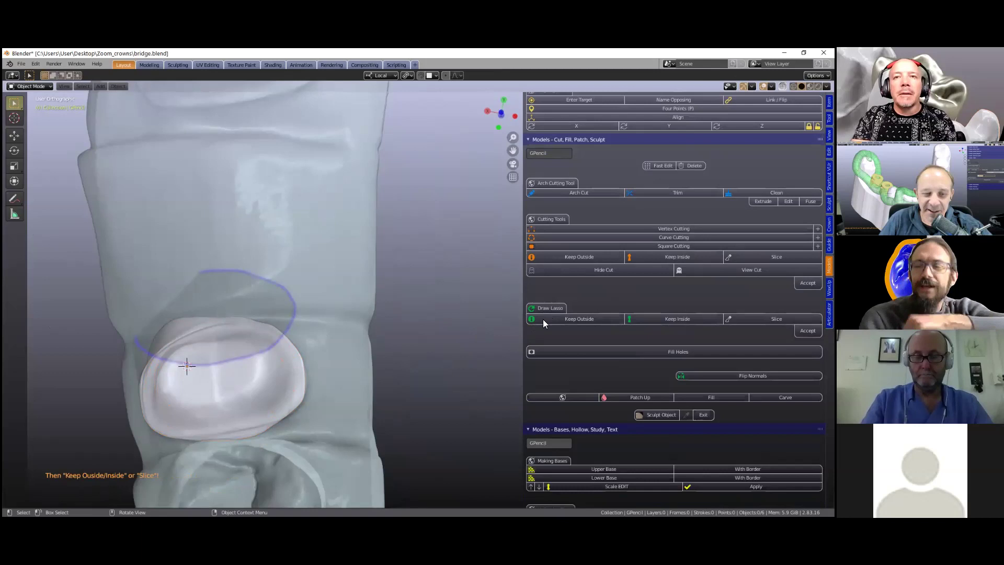
click(567, 320)
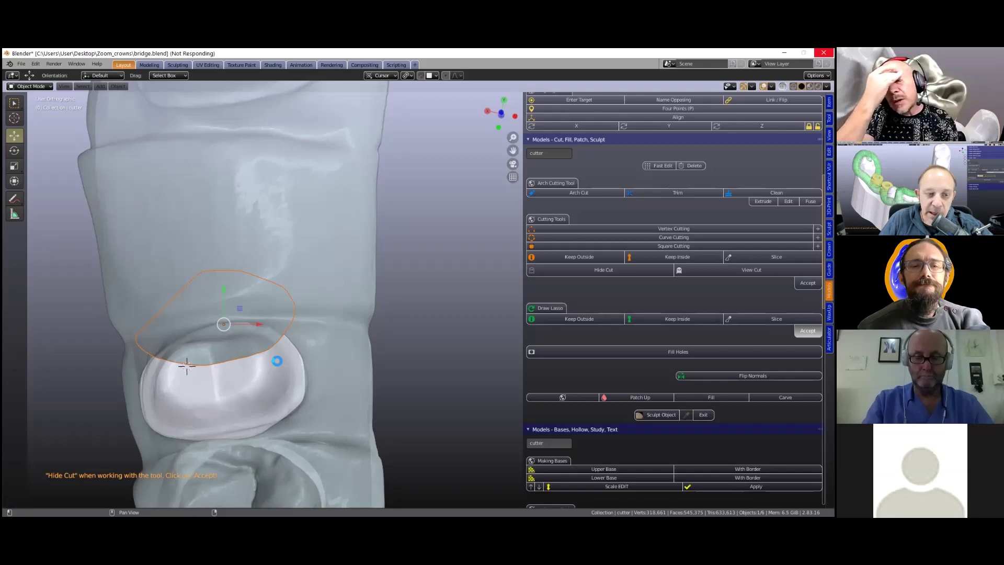
Examine the cut premolar coping from several angles, checking its wall thickness and its fit over the prepared tooth.
middle_drag(277, 363, 517, 151)
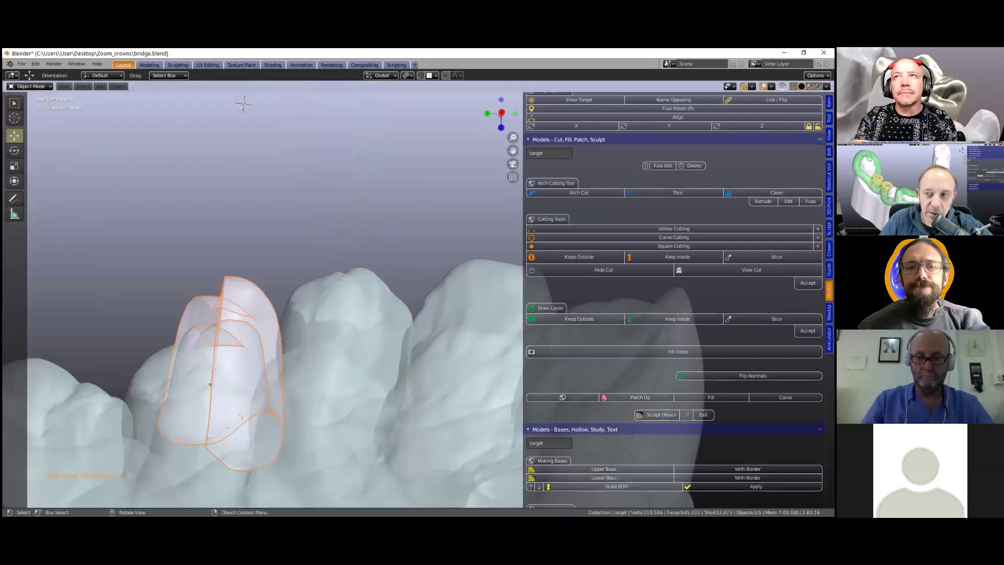
middle_drag(275, 349, 321, 296)
scroll(418, 206, up, 3)
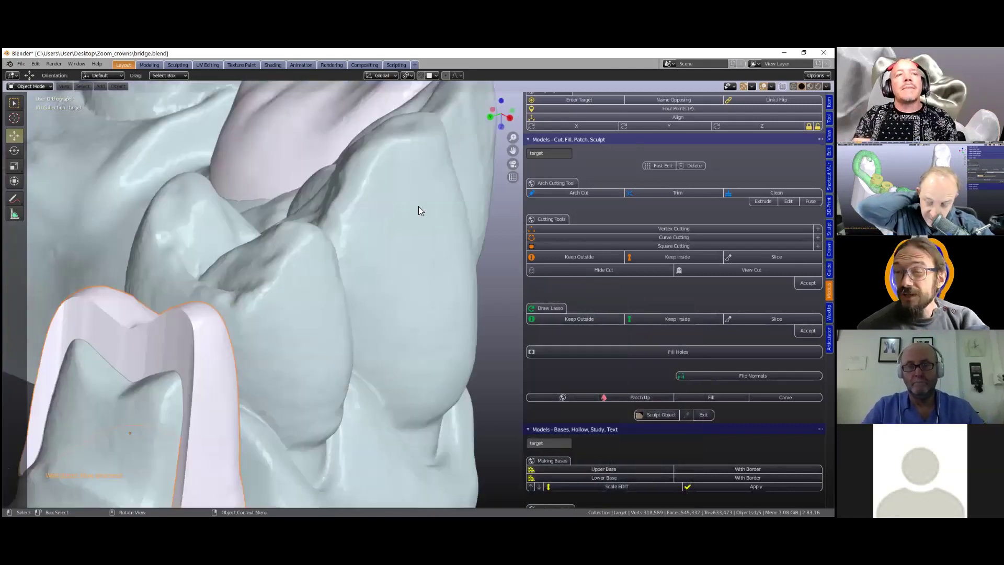
scroll(419, 207, down, 3)
middle_drag(406, 221, 379, 221)
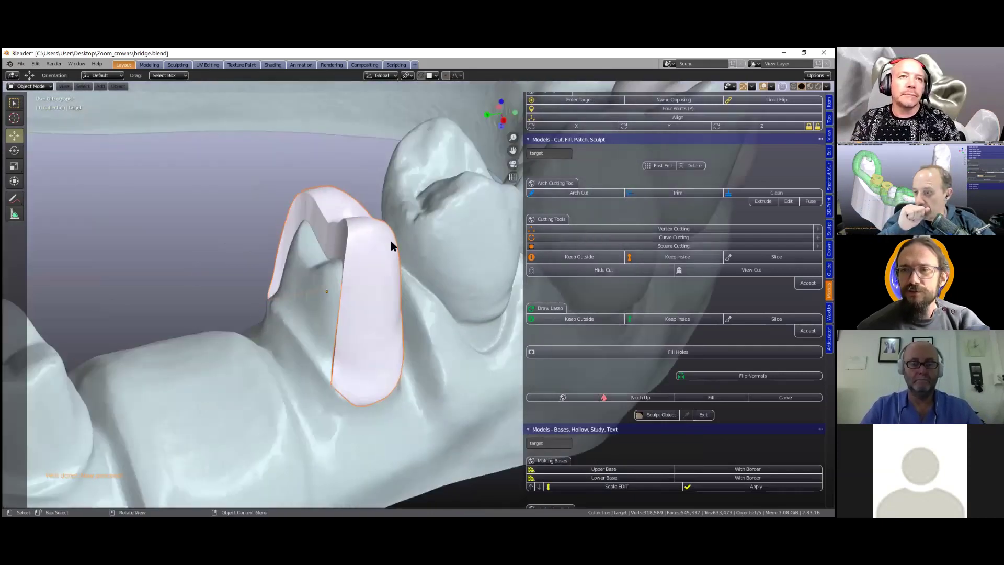
scroll(375, 237, up, 1)
scroll(392, 237, down, 1)
middle_drag(392, 237, 444, 223)
middle_drag(410, 247, 366, 217)
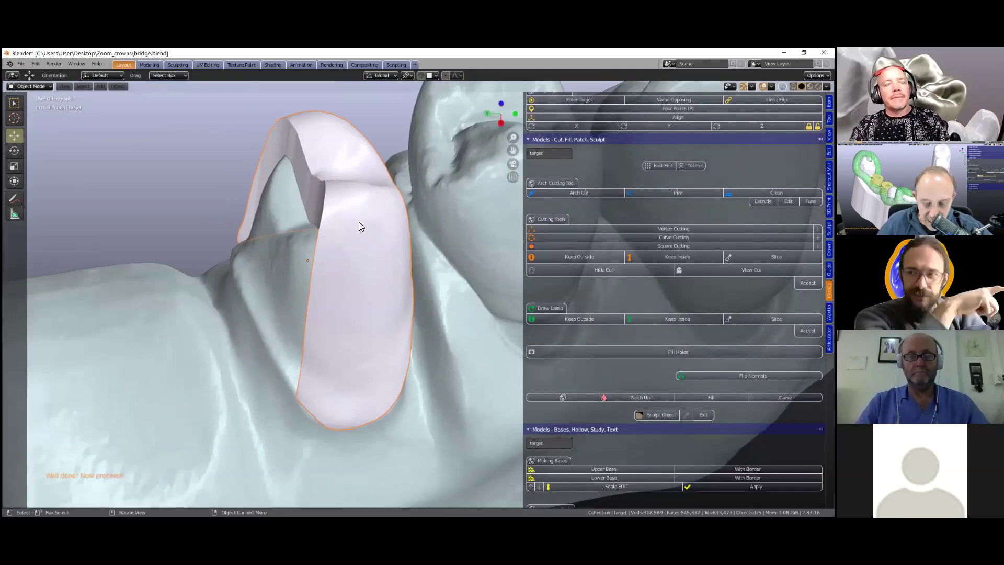
middle_drag(365, 215, 328, 269)
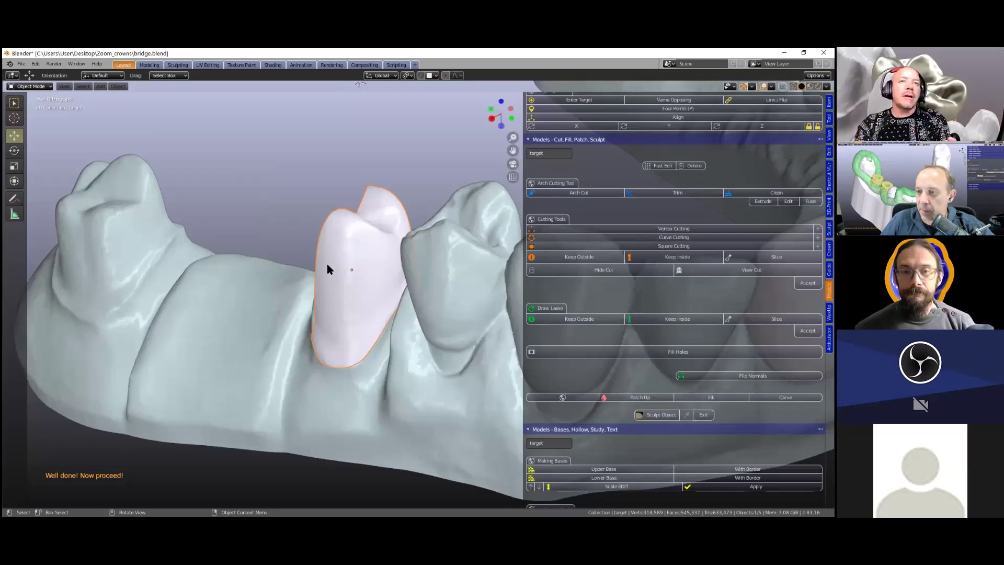
middle_drag(327, 263, 380, 262)
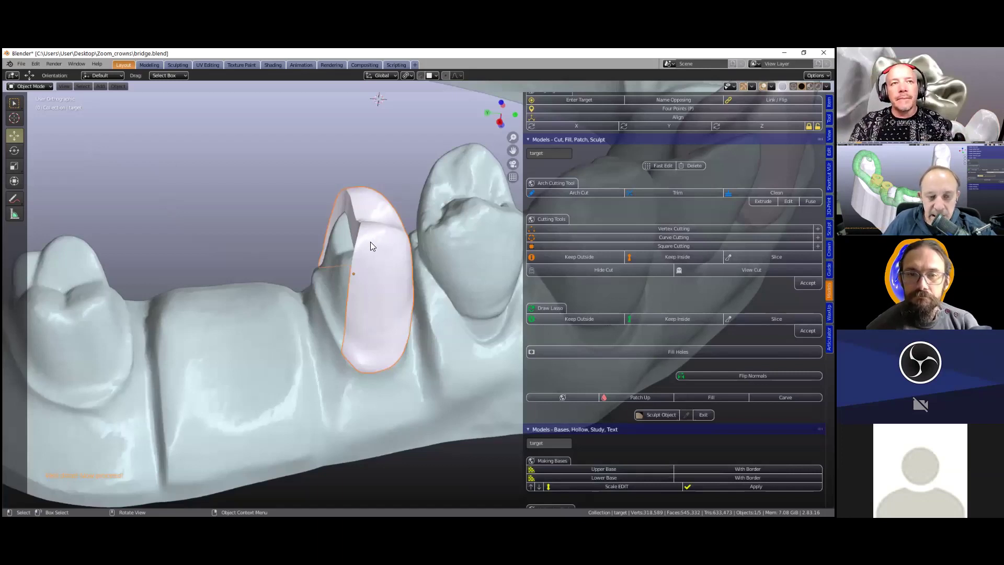
middle_drag(369, 245, 369, 236)
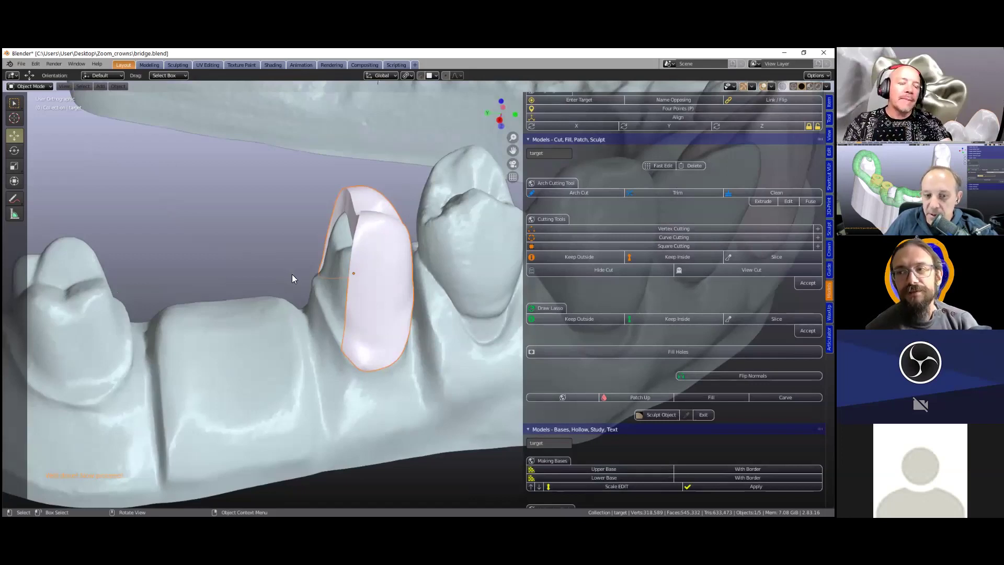
ctrl+middle_drag(292, 278, 383, 284)
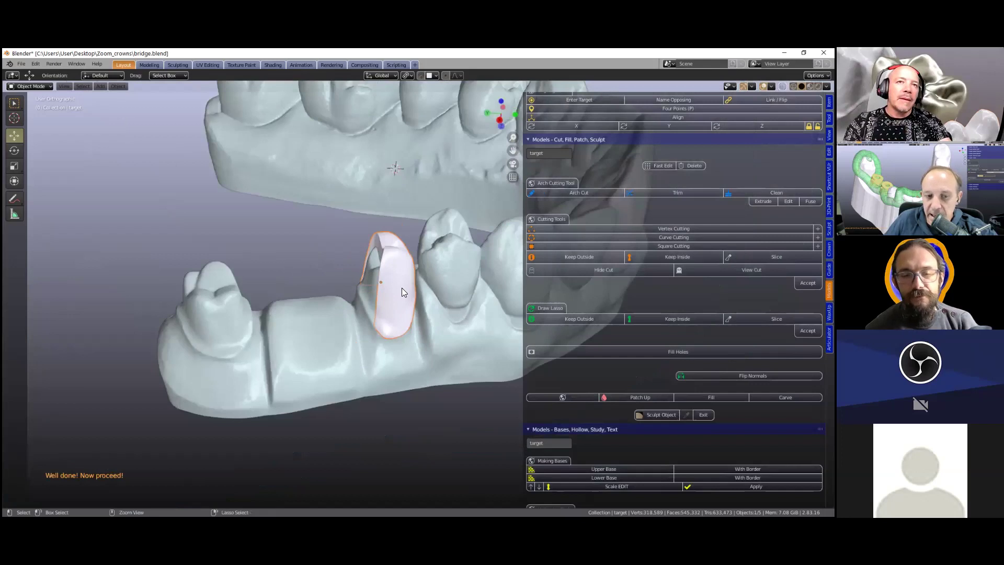
Undo the lasso cut to restore the full premolar coping.
key(ctrl+z)
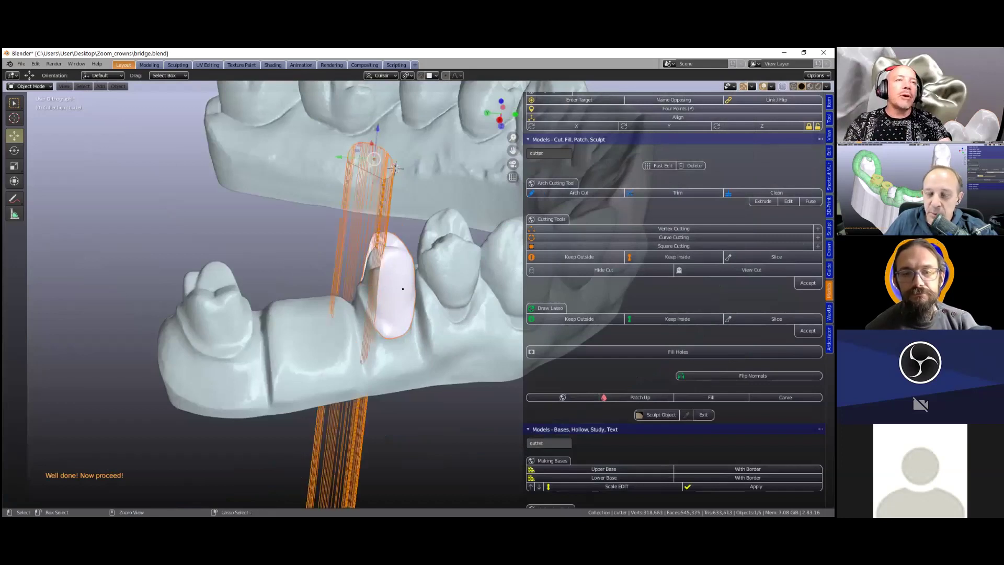
key(ctrl+z)
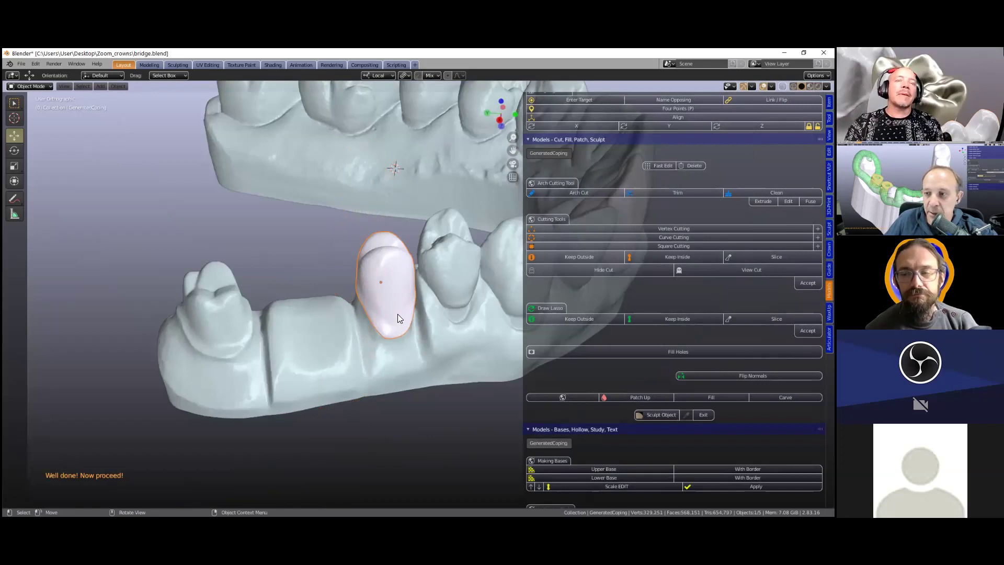
key(ctrl+z)
middle_drag(383, 348, 401, 250)
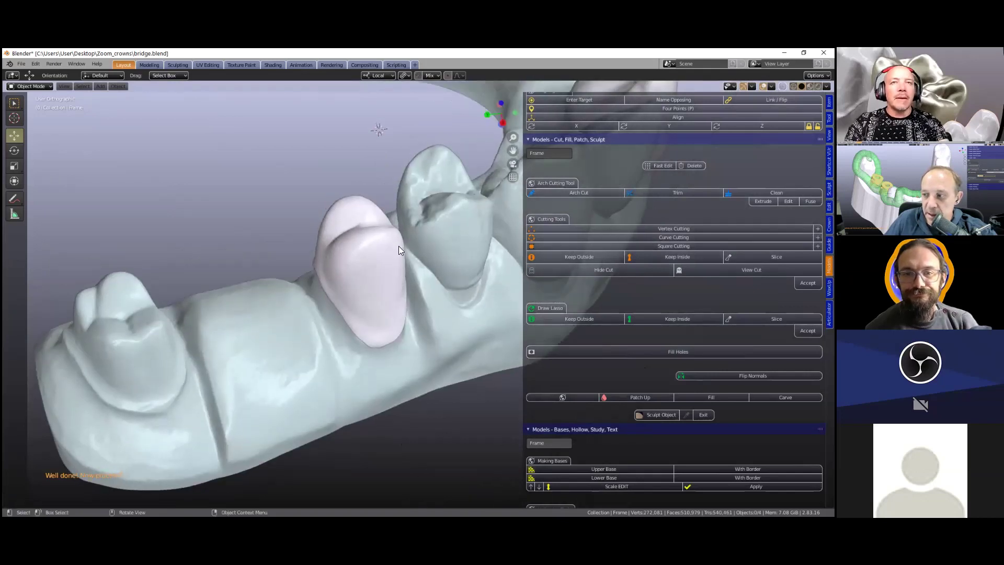
scroll(387, 272, up, 4)
scroll(352, 335, down, 1)
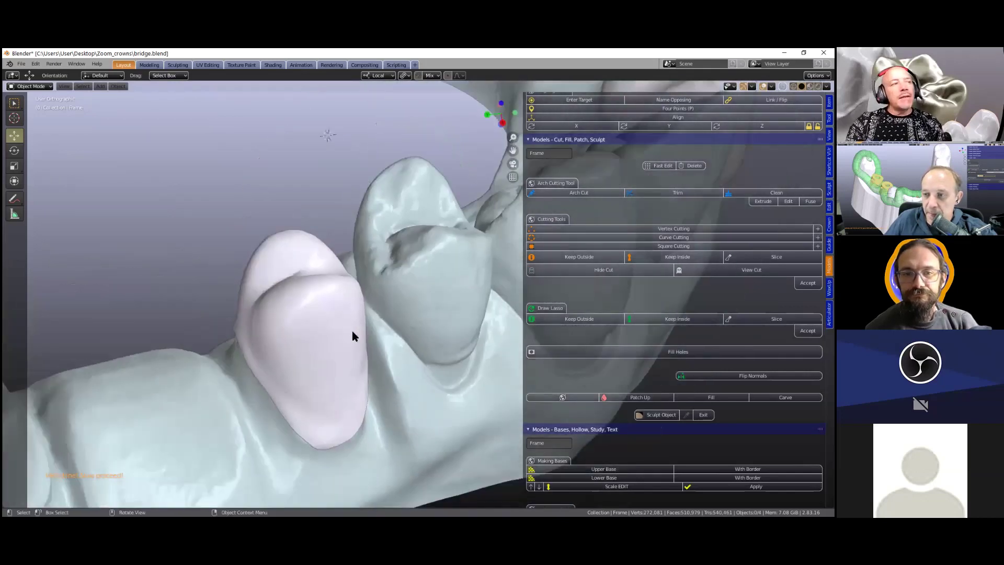
scroll(352, 336, down, 1)
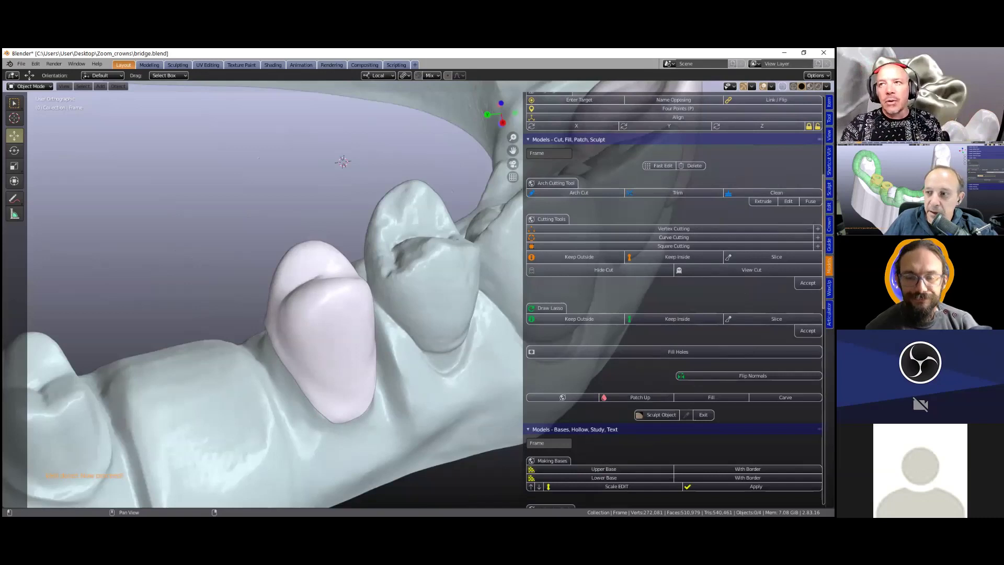
Return to the Crown tools and review the Implant Crowns options beside the premolar coping, closing that section again.
click(829, 225)
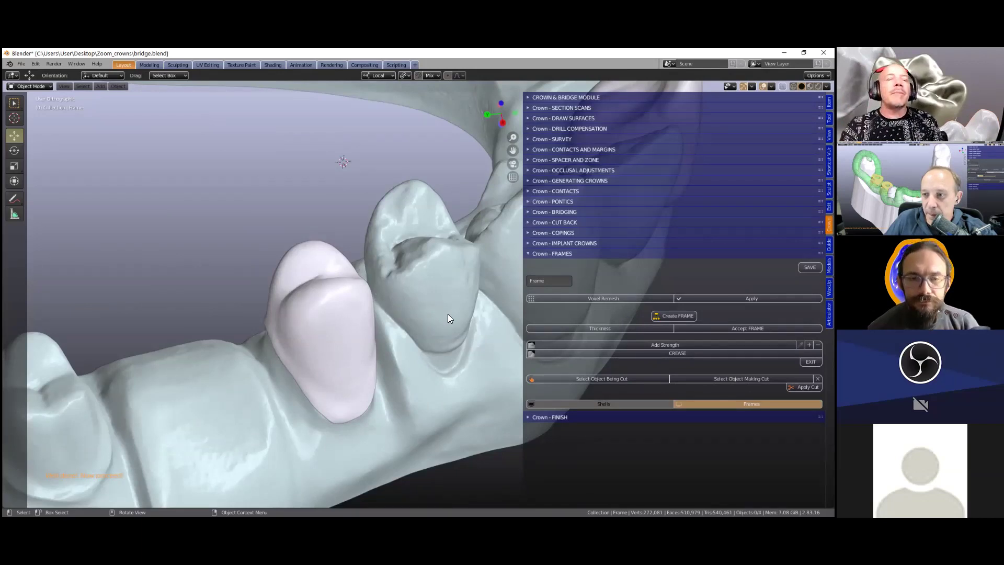
middle_drag(277, 329, 301, 216)
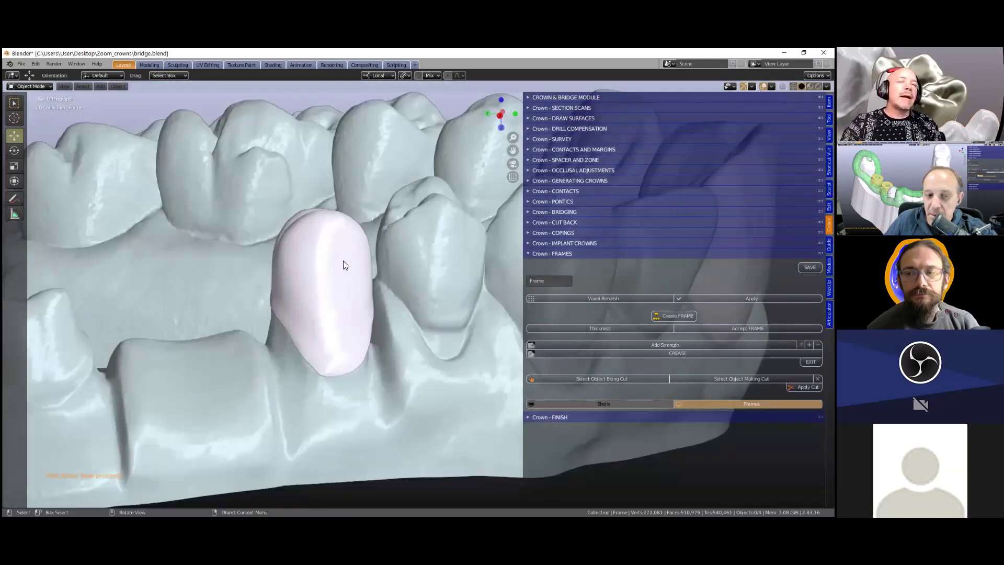
middle_drag(320, 224, 320, 253)
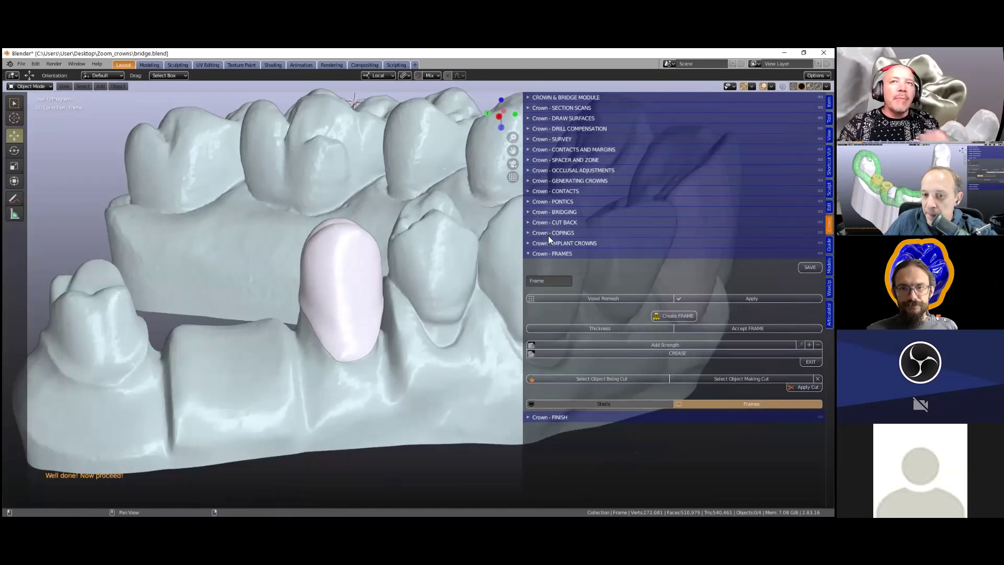
click(532, 243)
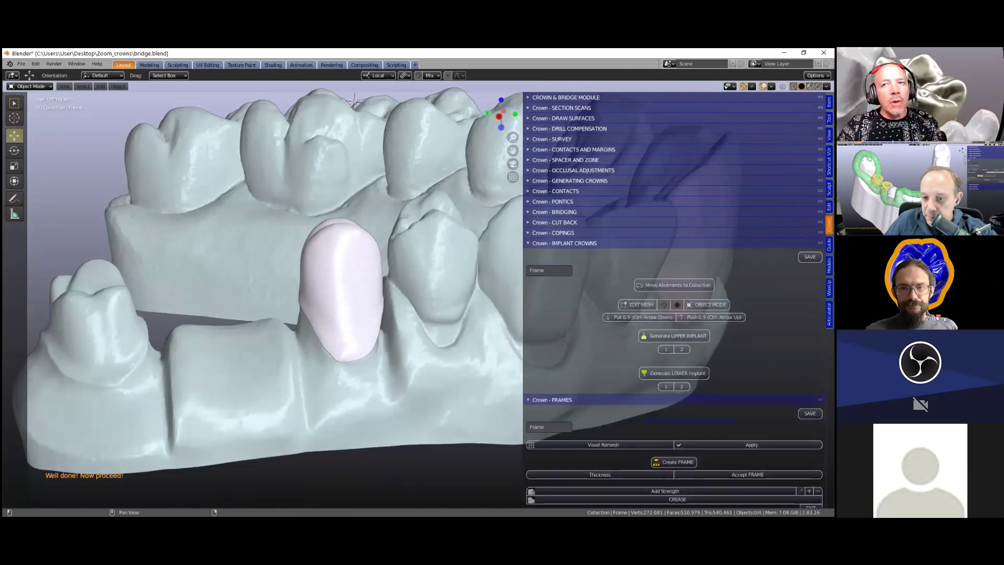
click(530, 243)
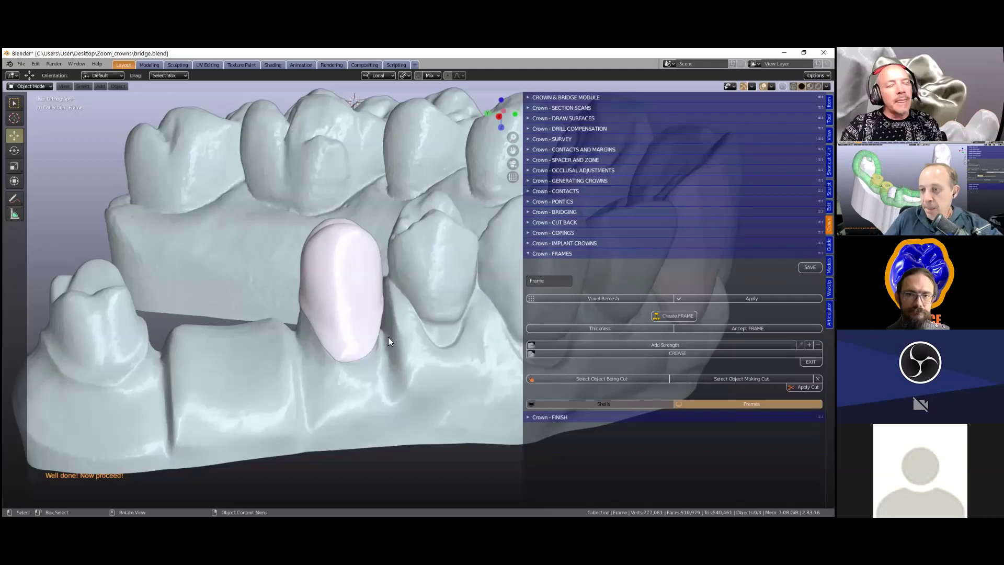
scroll(388, 338, down, 2)
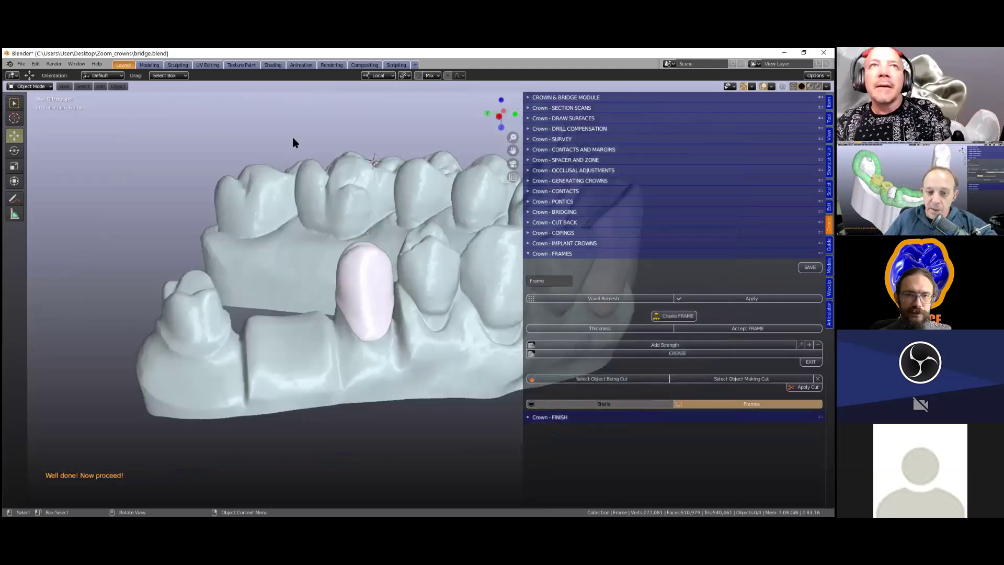